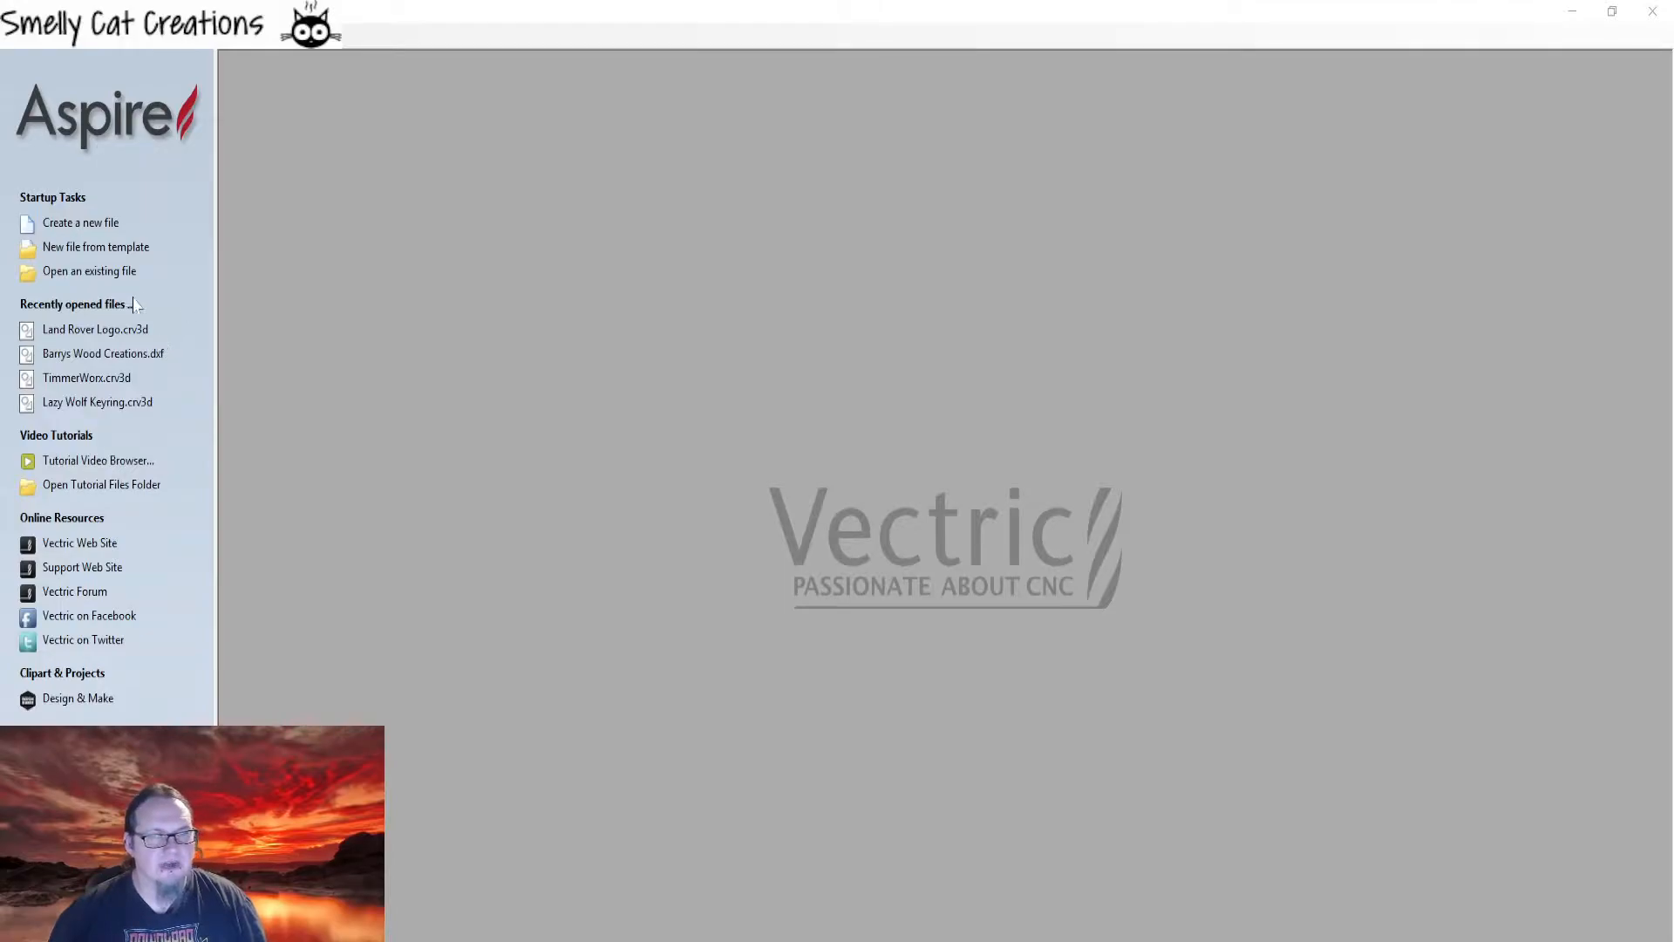
- Create a new single-sided job in millimetres, 100 mm wide, 60 mm high and 25 mm thick
click(86, 222)
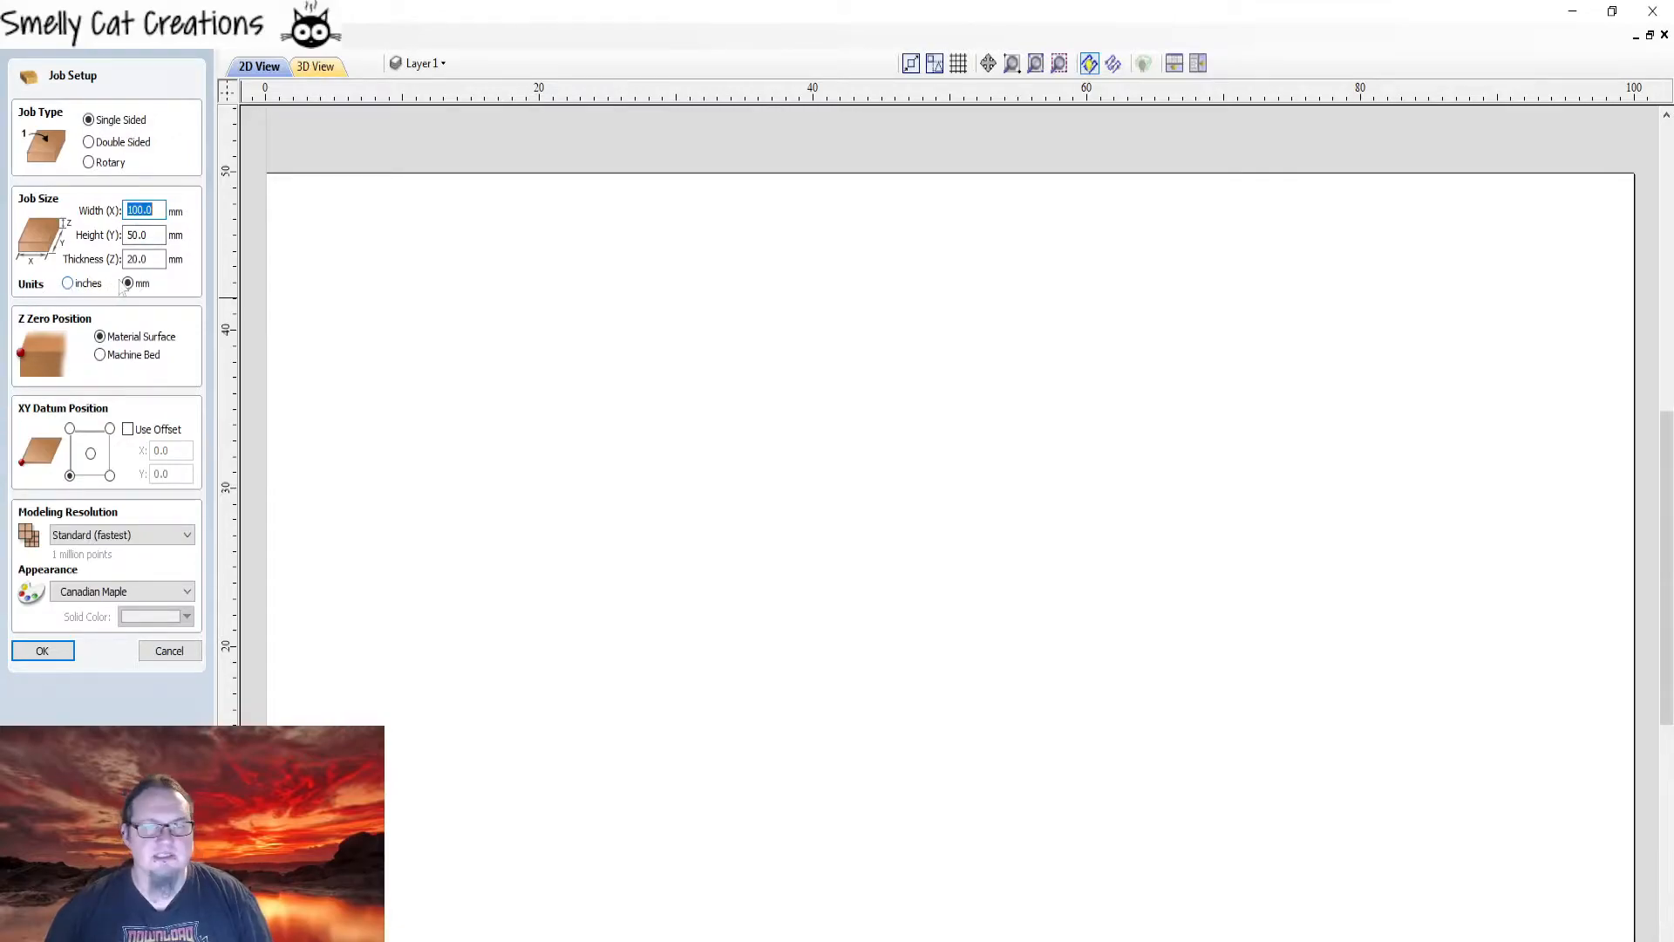
key(Tab)
text(60)
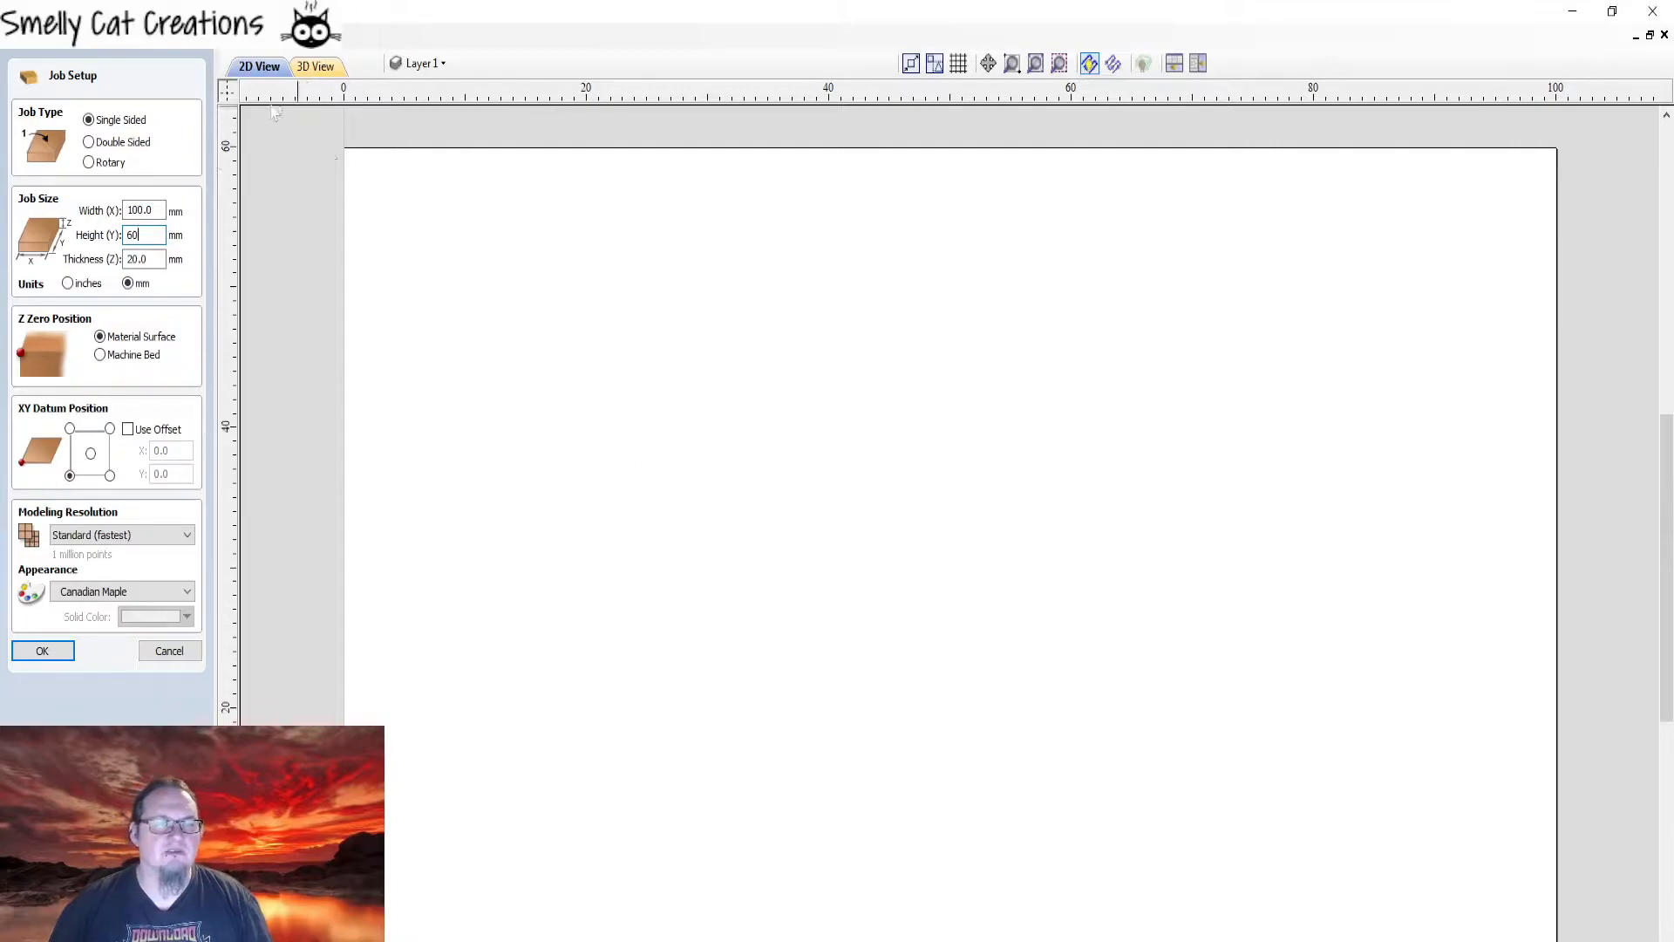
drag(149, 260, 23, 258)
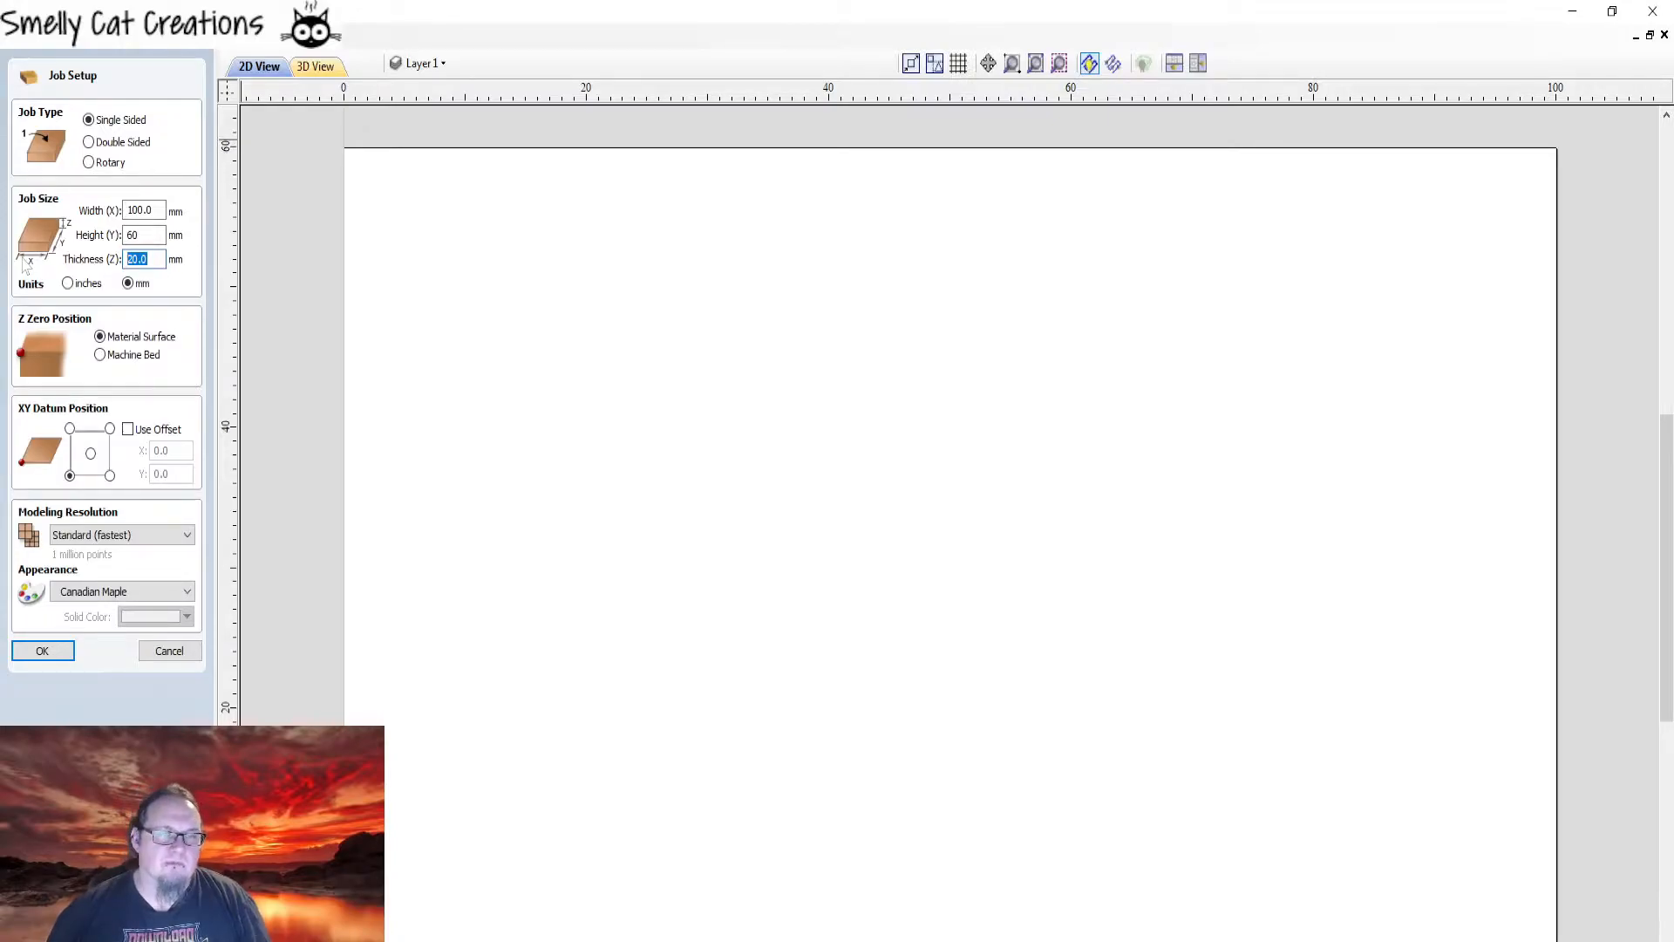
text(26)
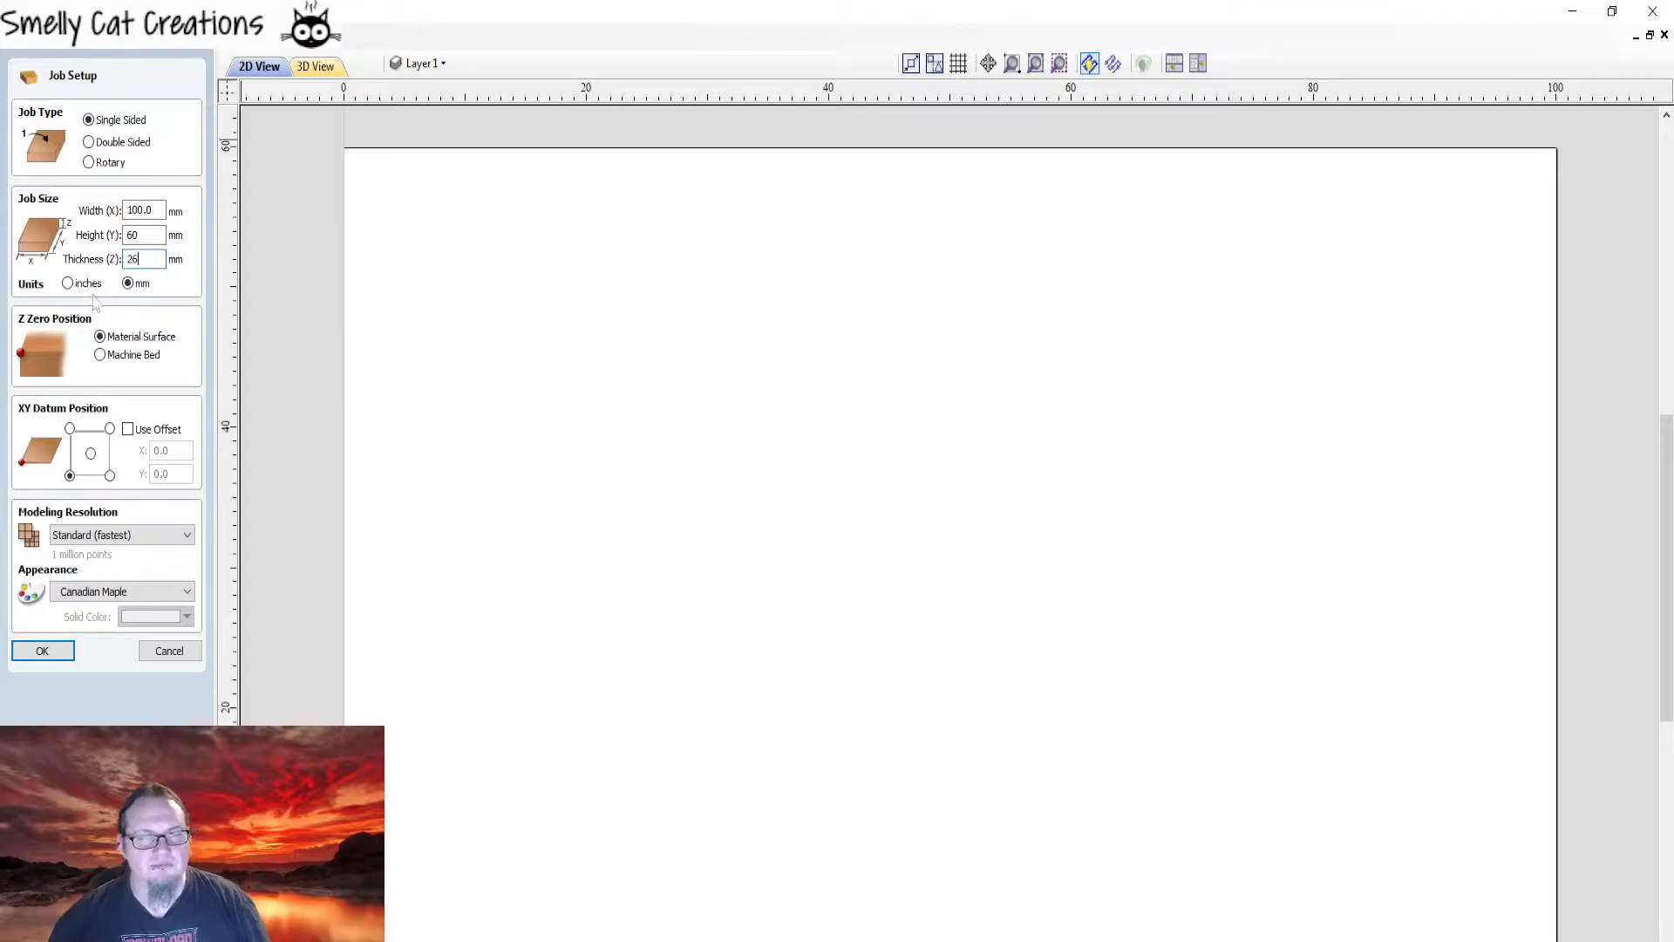
key(BackSpace)
text(5)
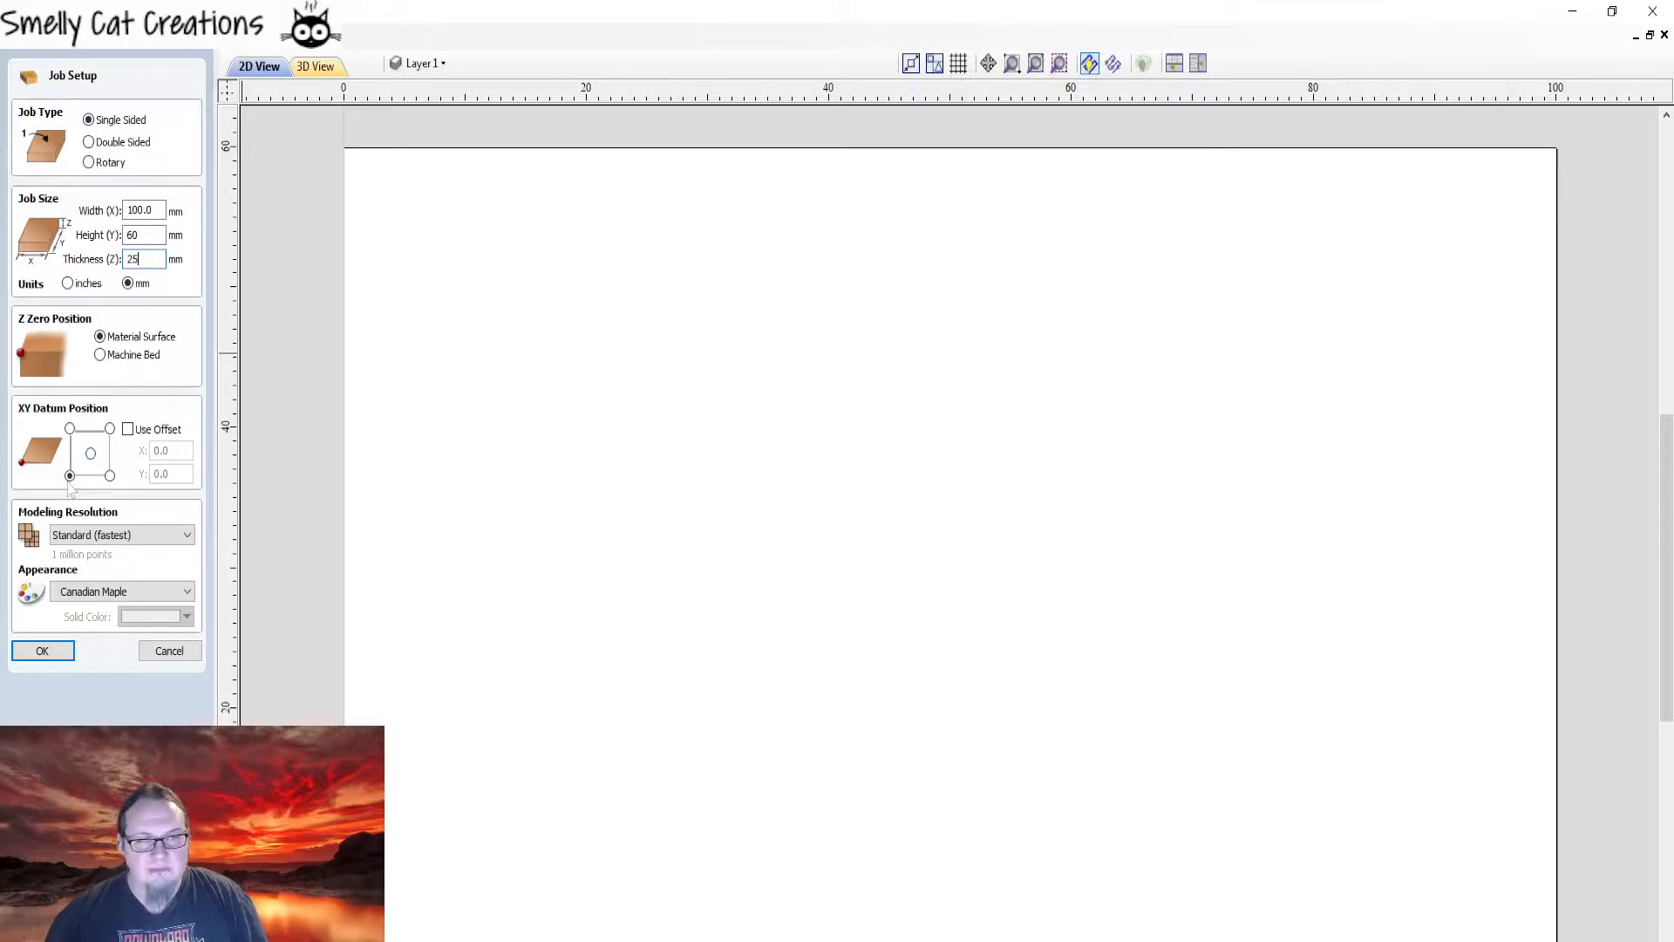
- Compare the centre and lower-left XY datum positions, choose the lower-left corner, and accept the job setup
click(90, 455)
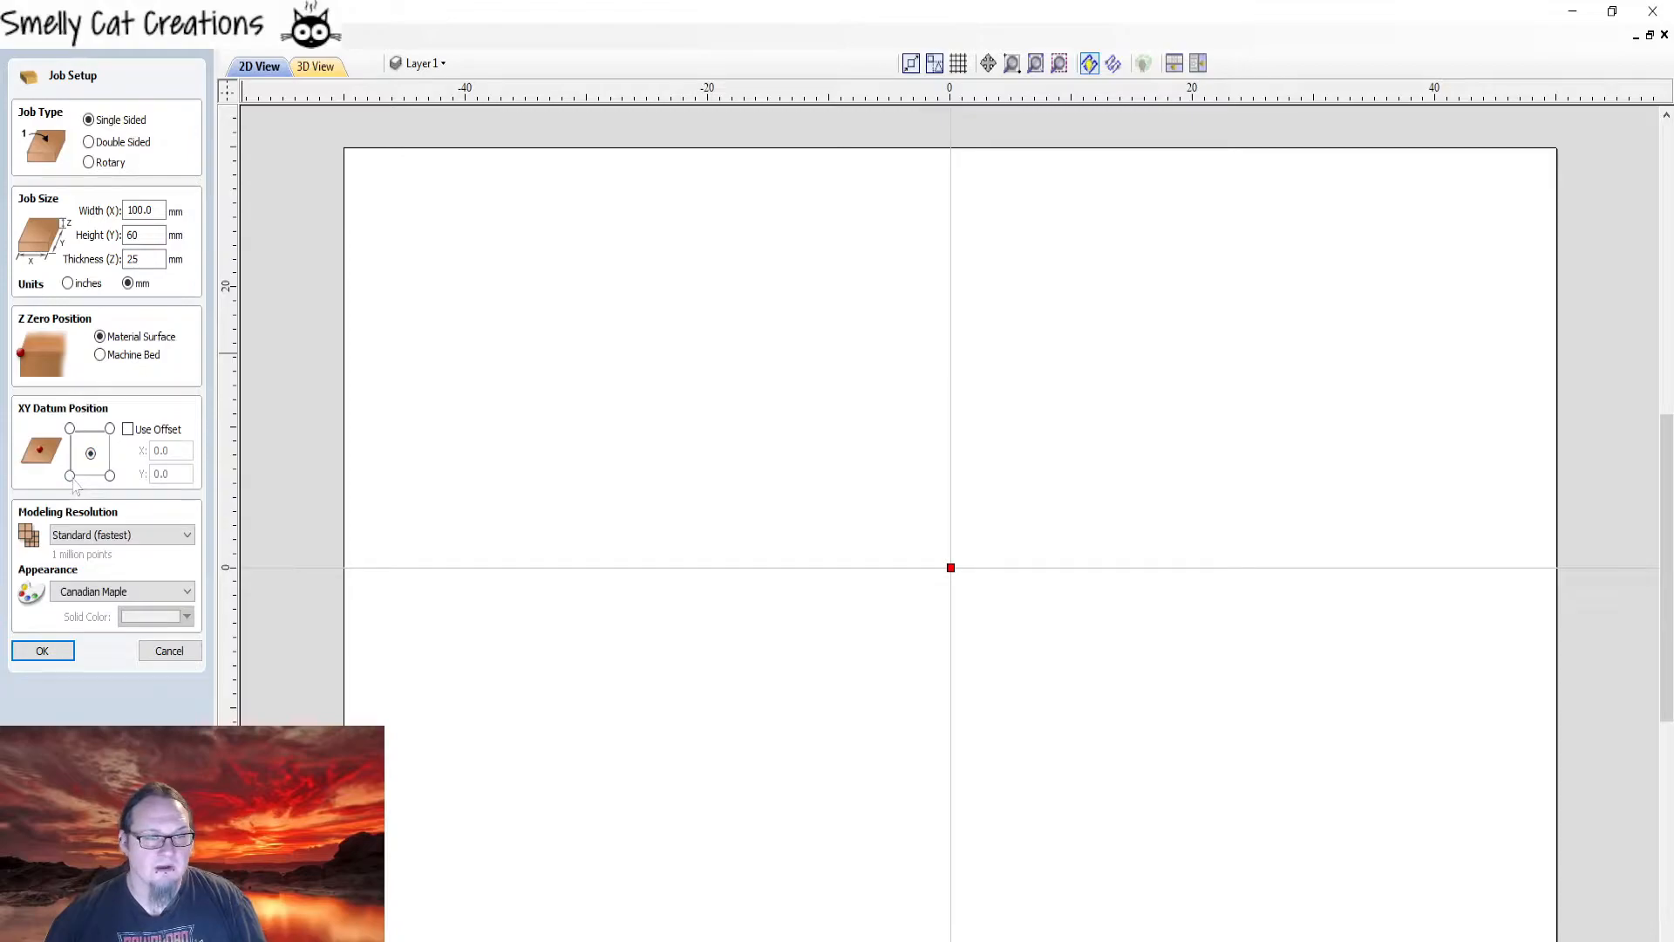
click(69, 475)
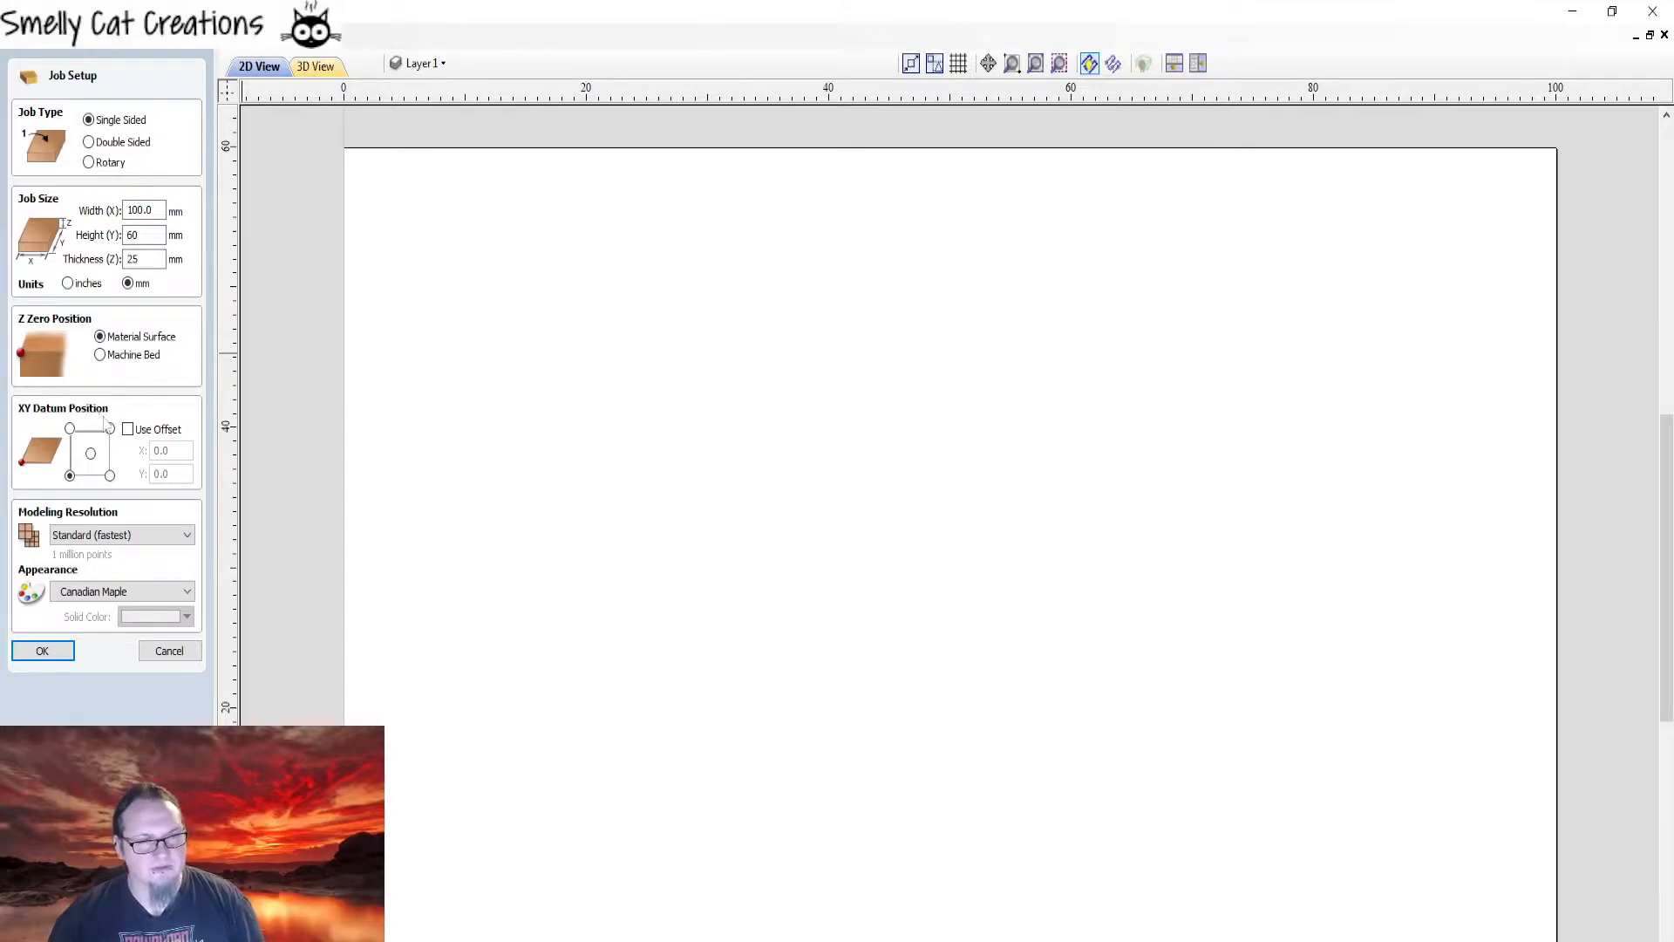
click(91, 454)
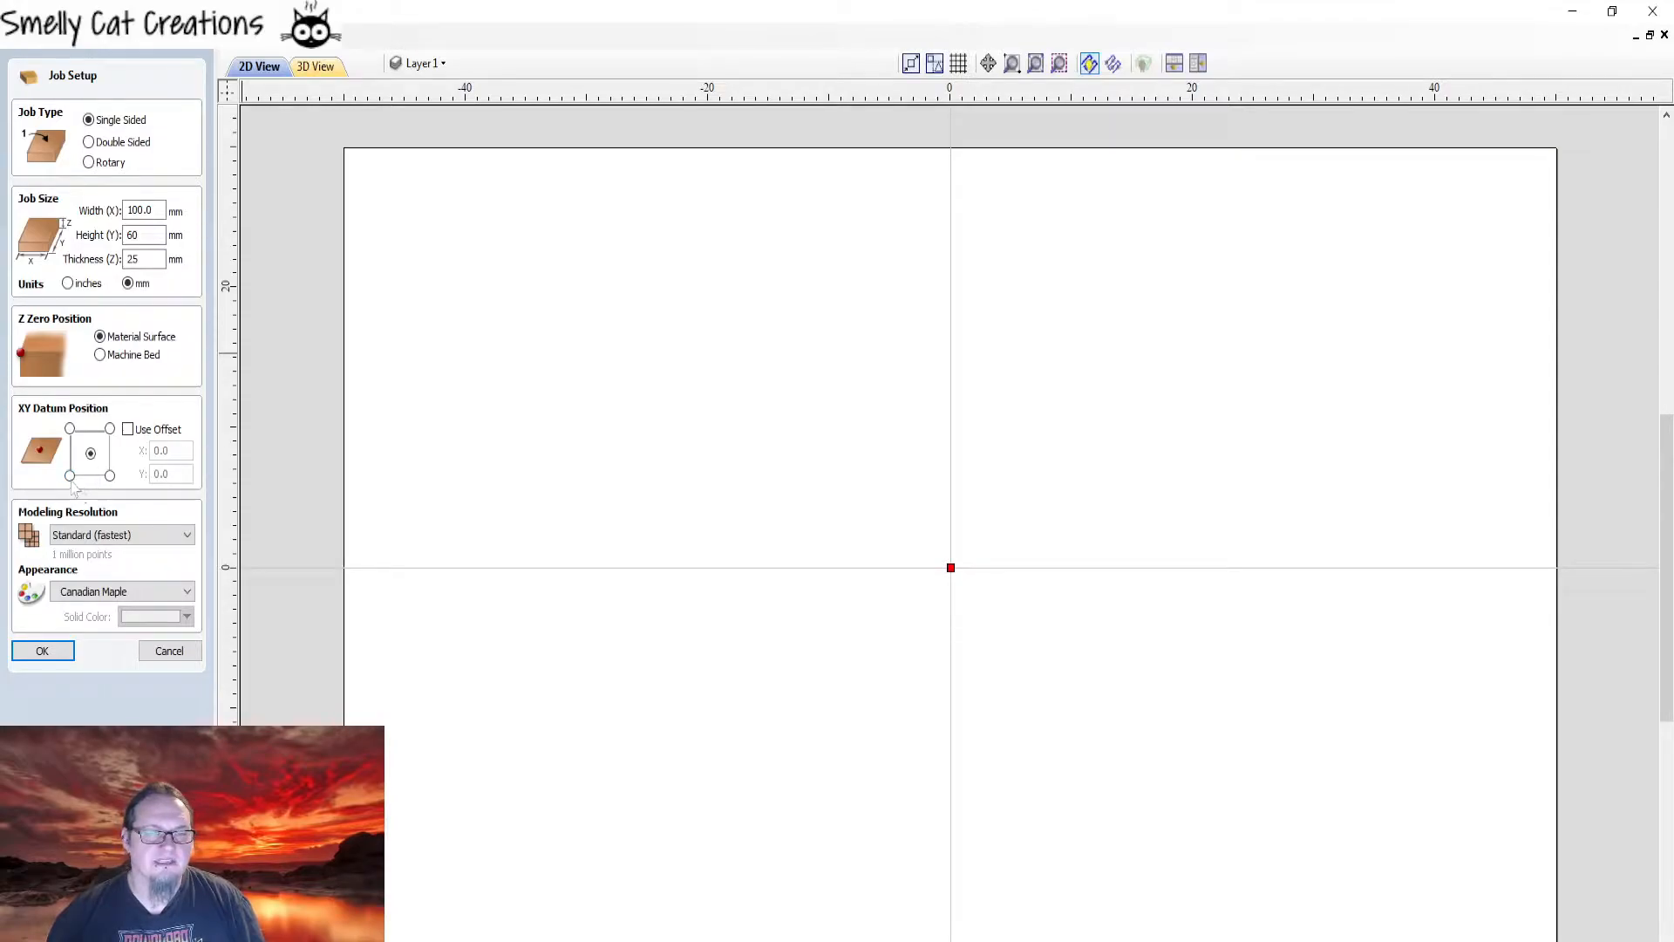
click(70, 476)
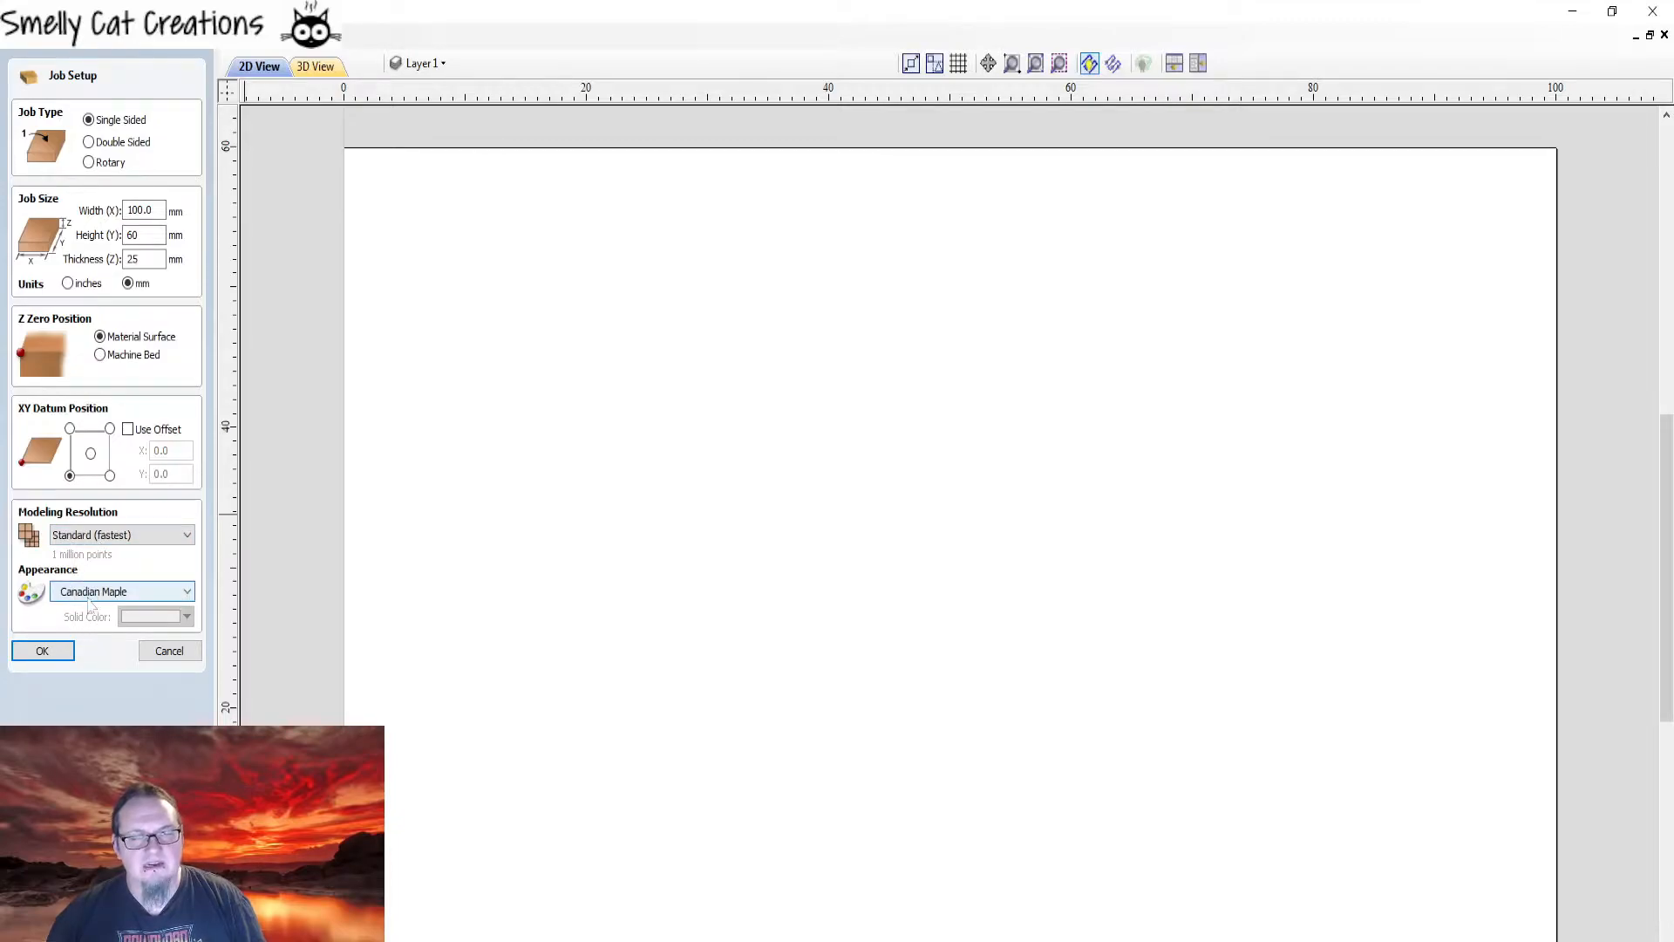
click(50, 654)
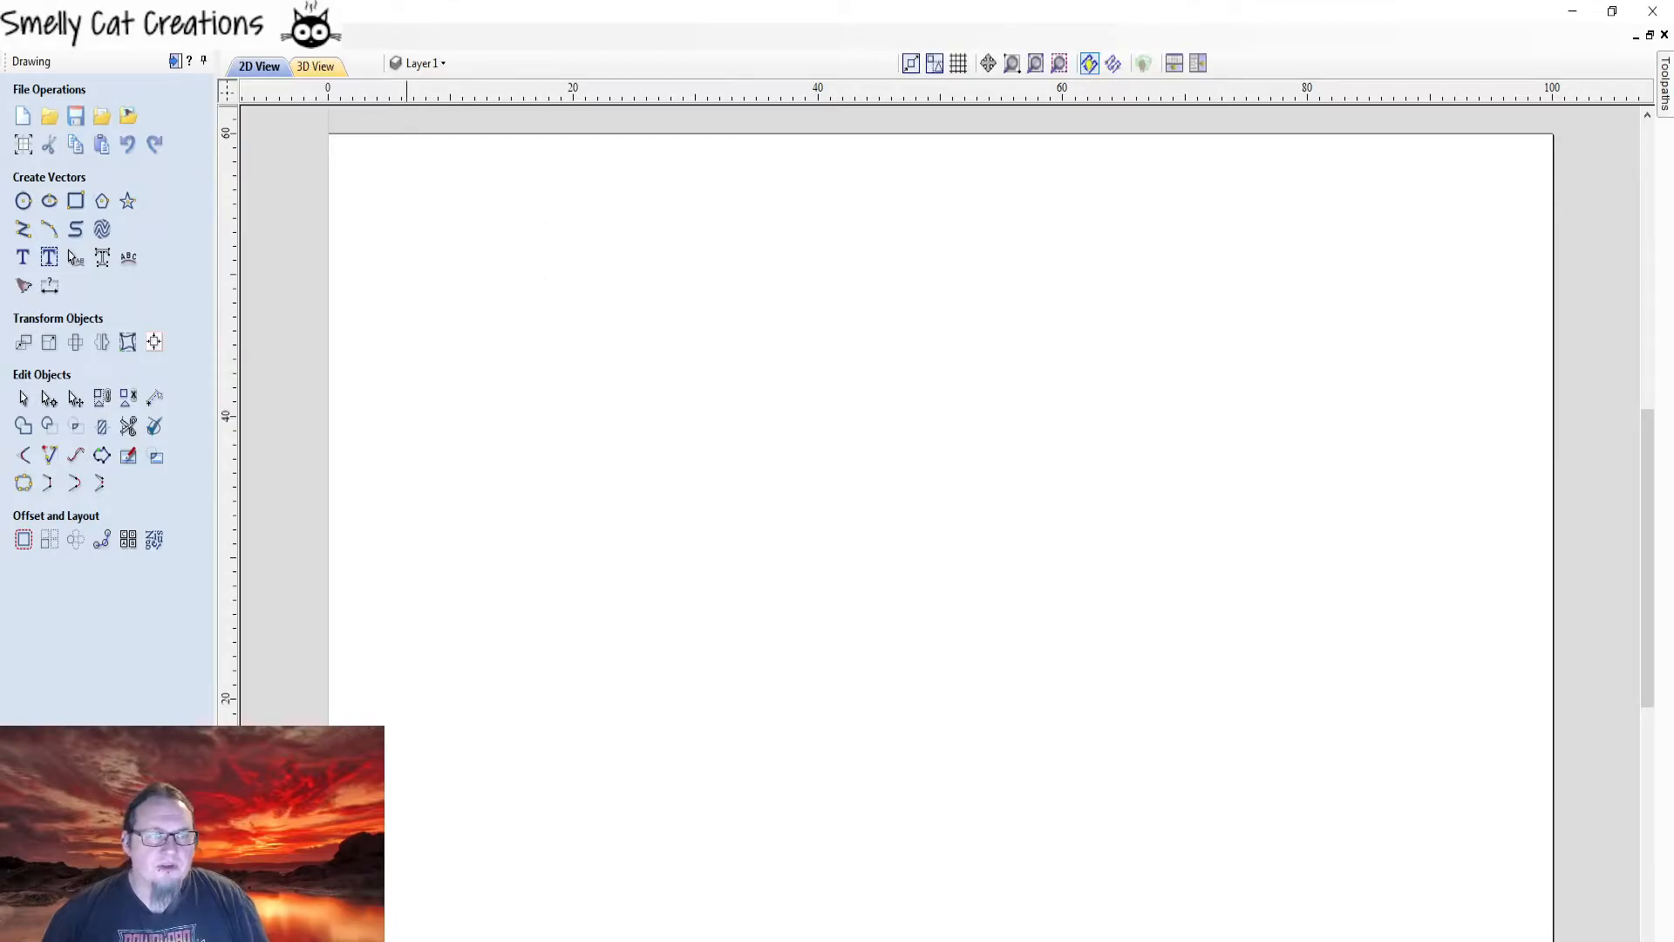
- Import the Land Rover logo image from the Downloads folder as a bitmap and open it in Trace Bitmap
click(18, 36)
click(764, 487)
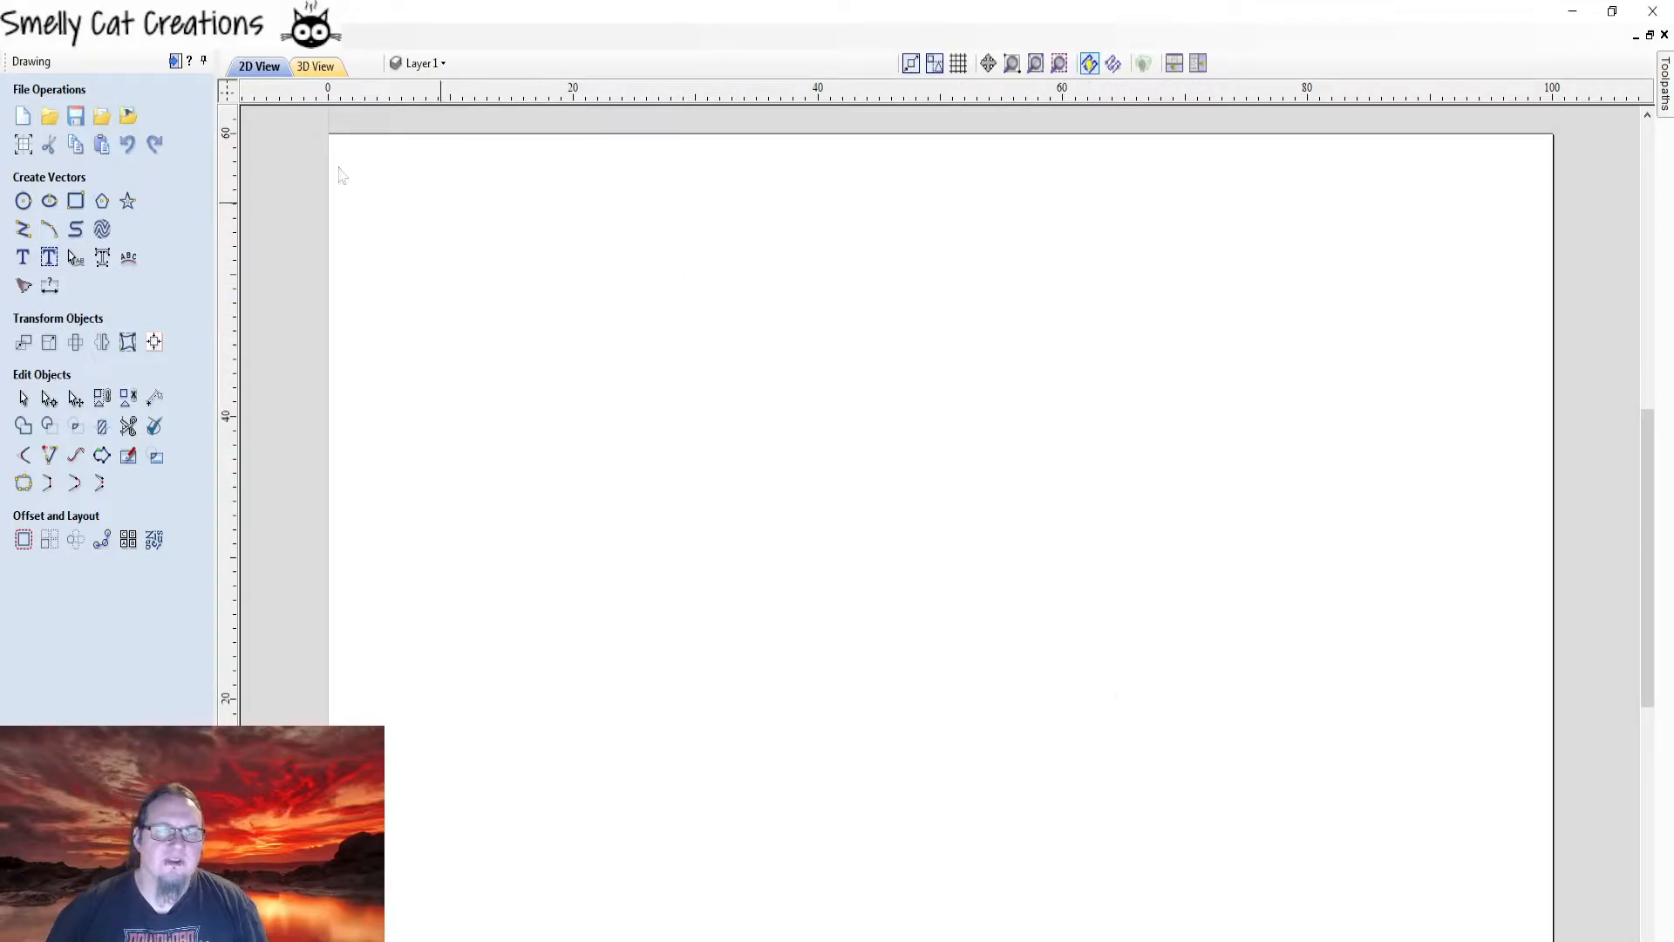
click(15, 35)
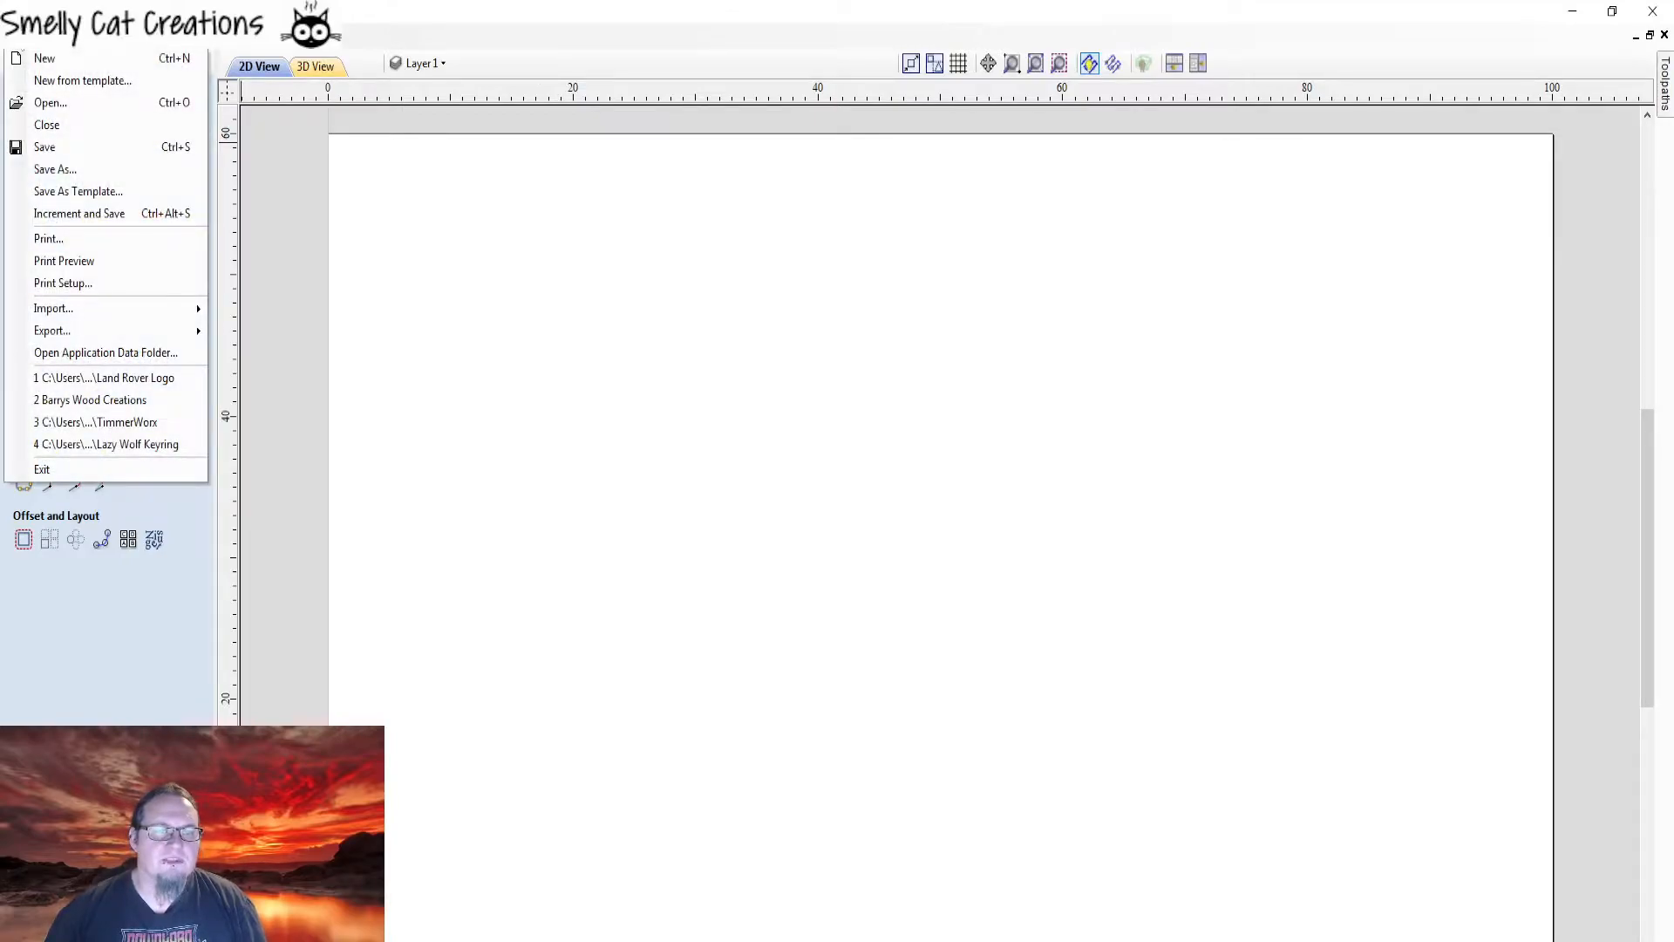
mouse_move(175, 309)
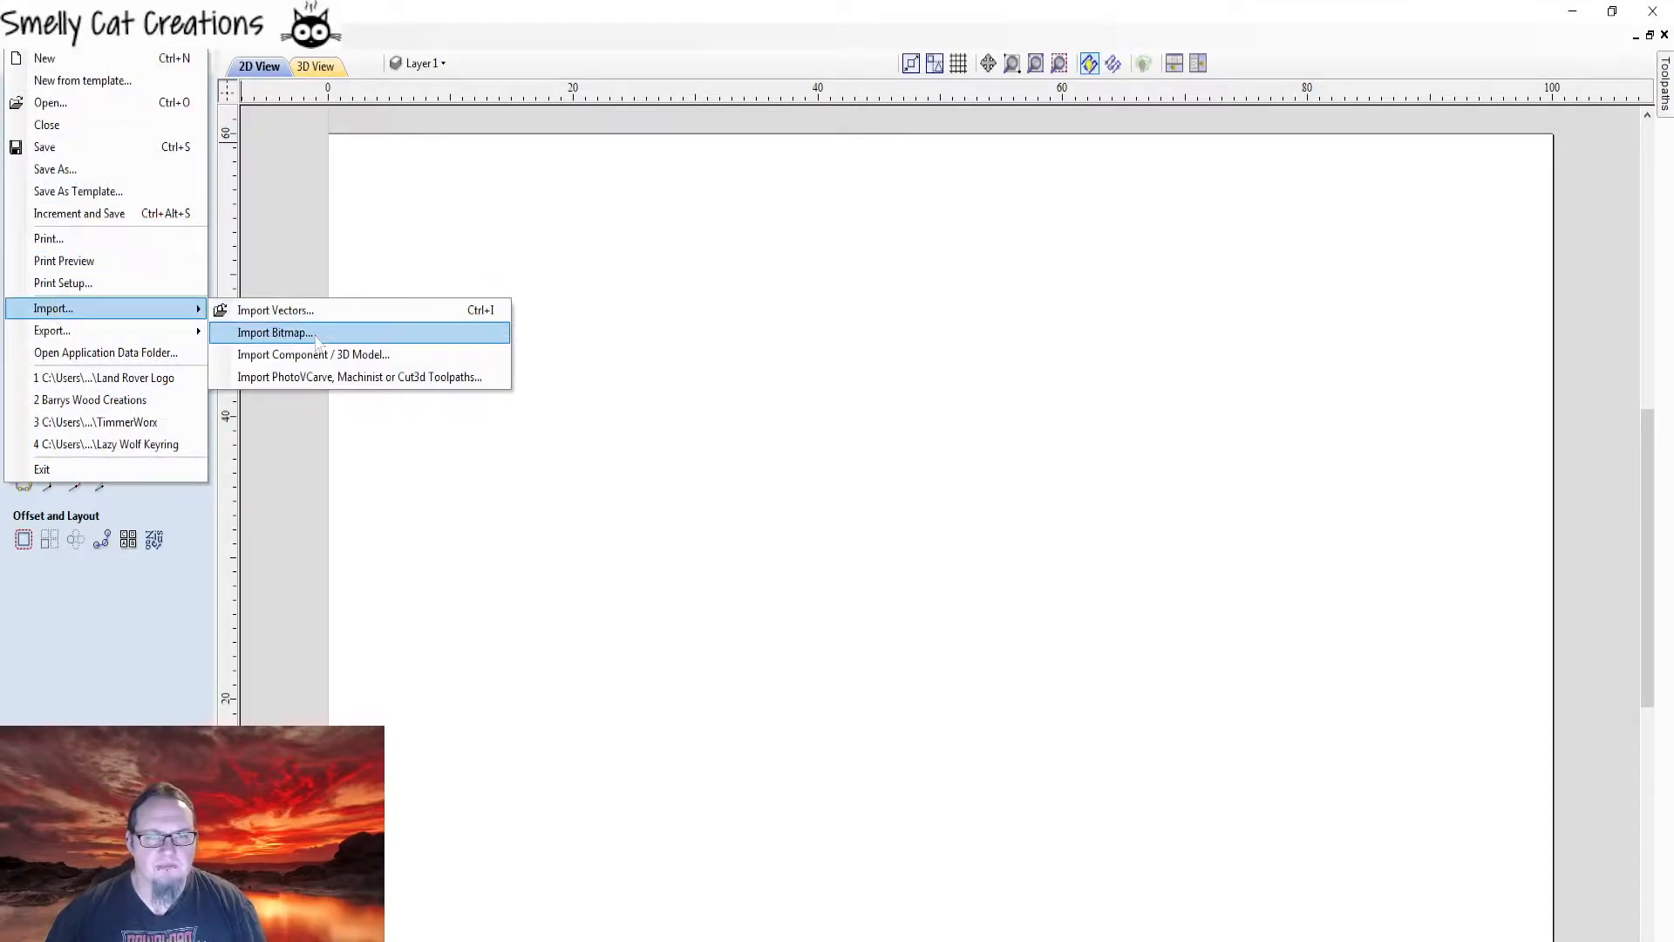
click(313, 343)
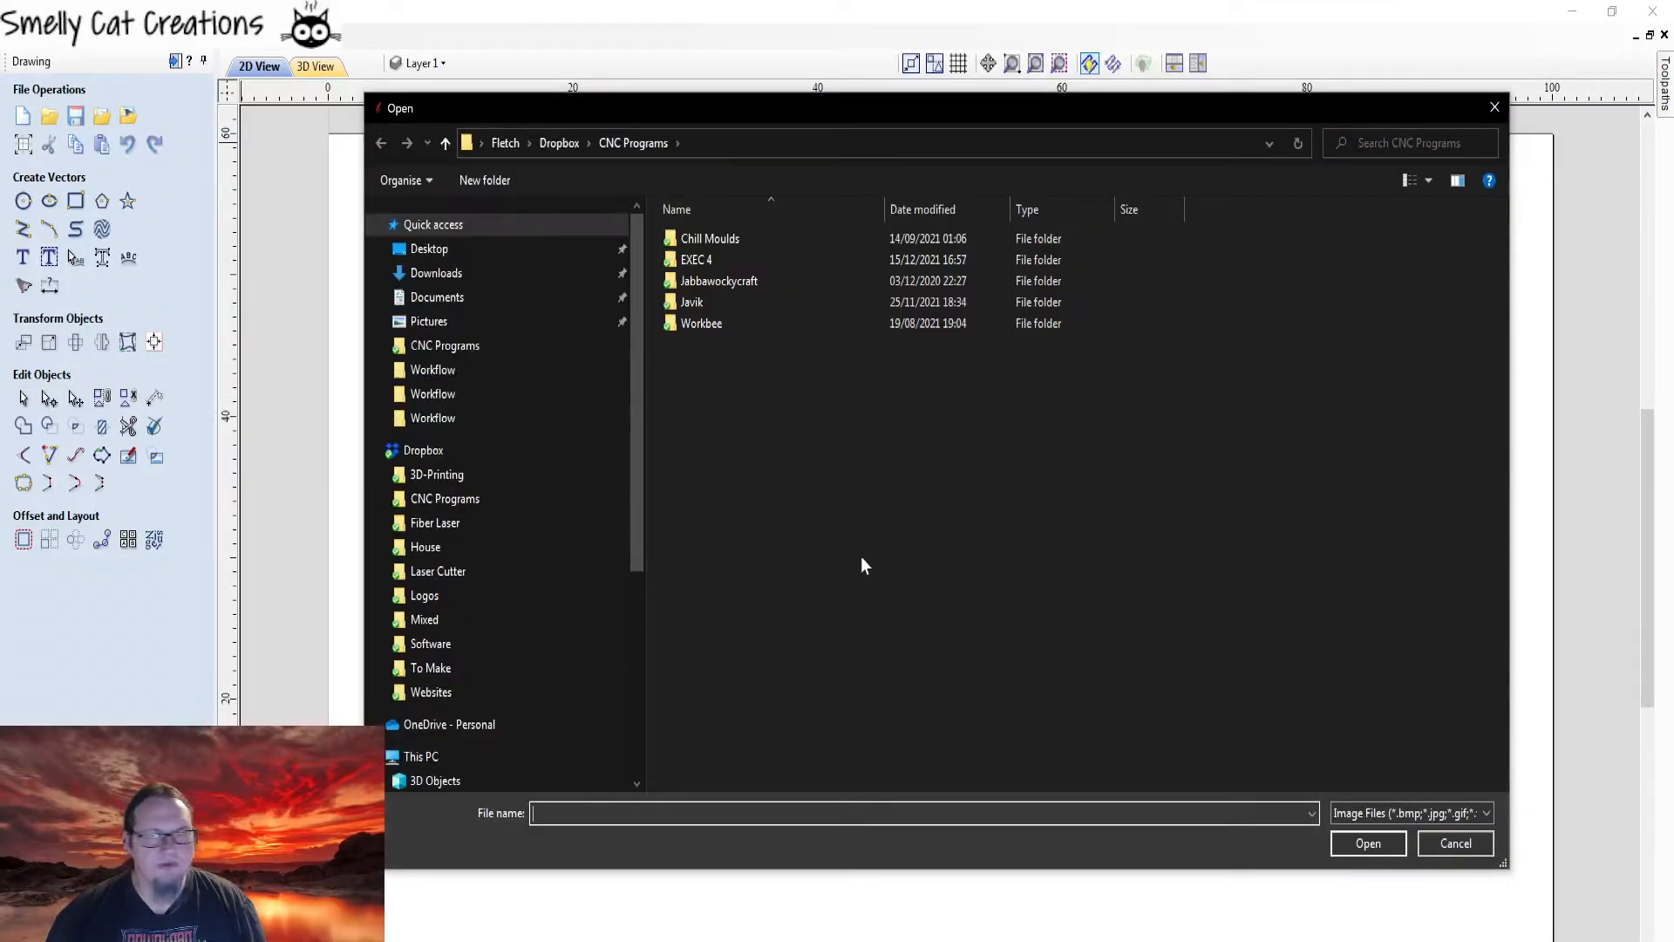
click(435, 273)
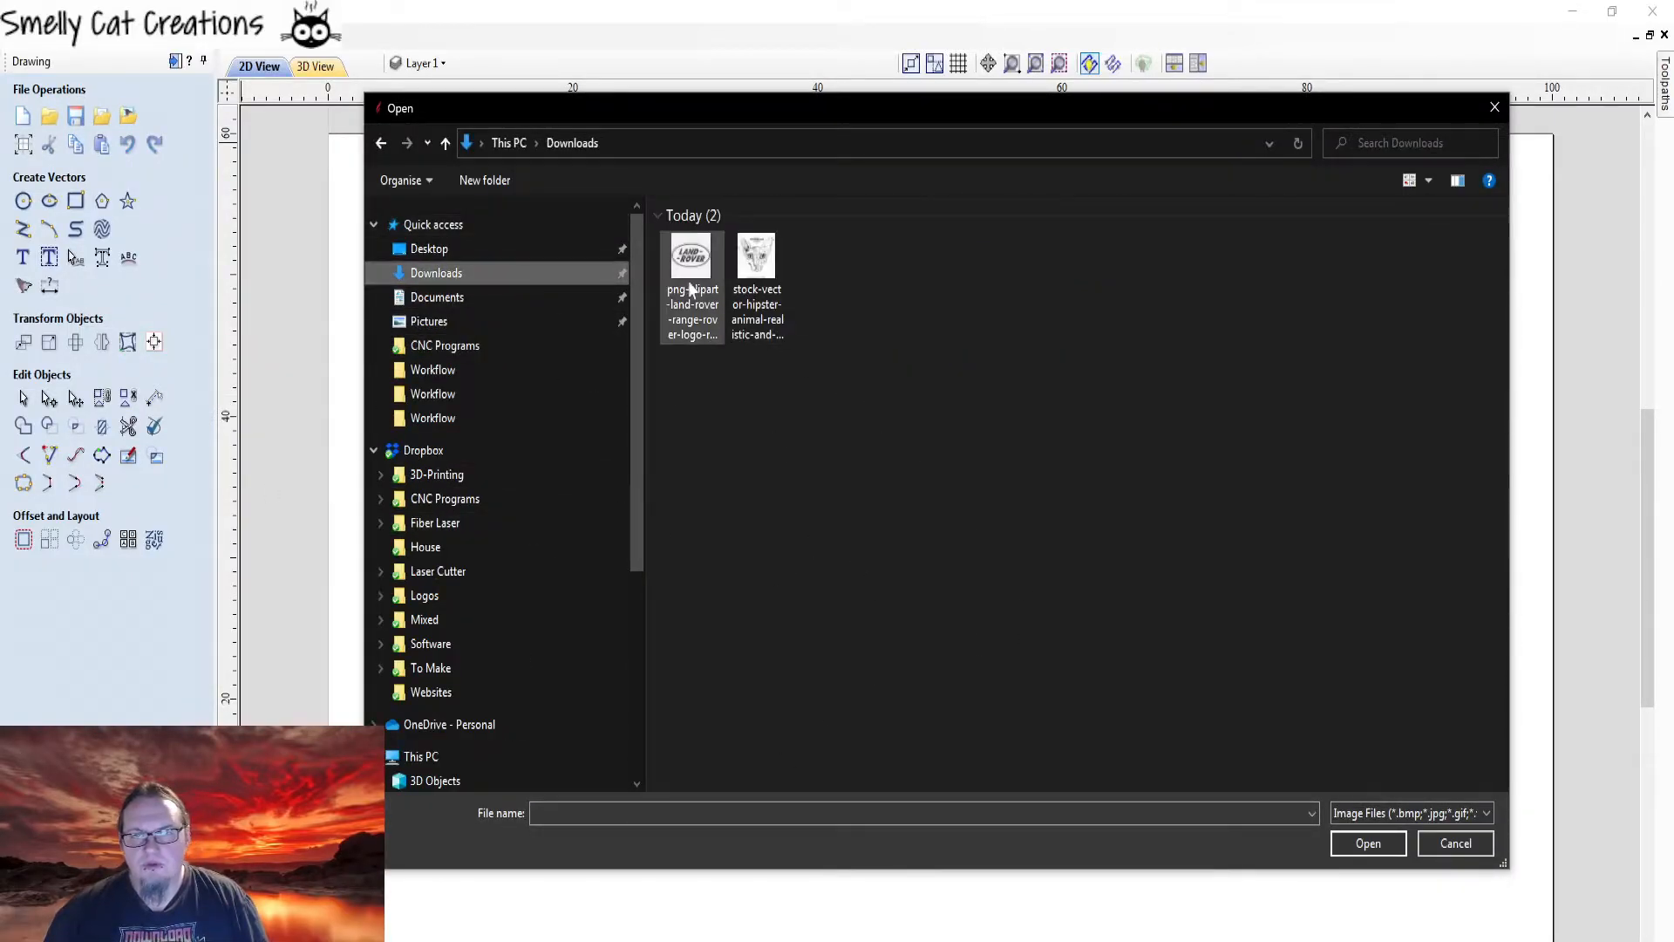
double_click(698, 254)
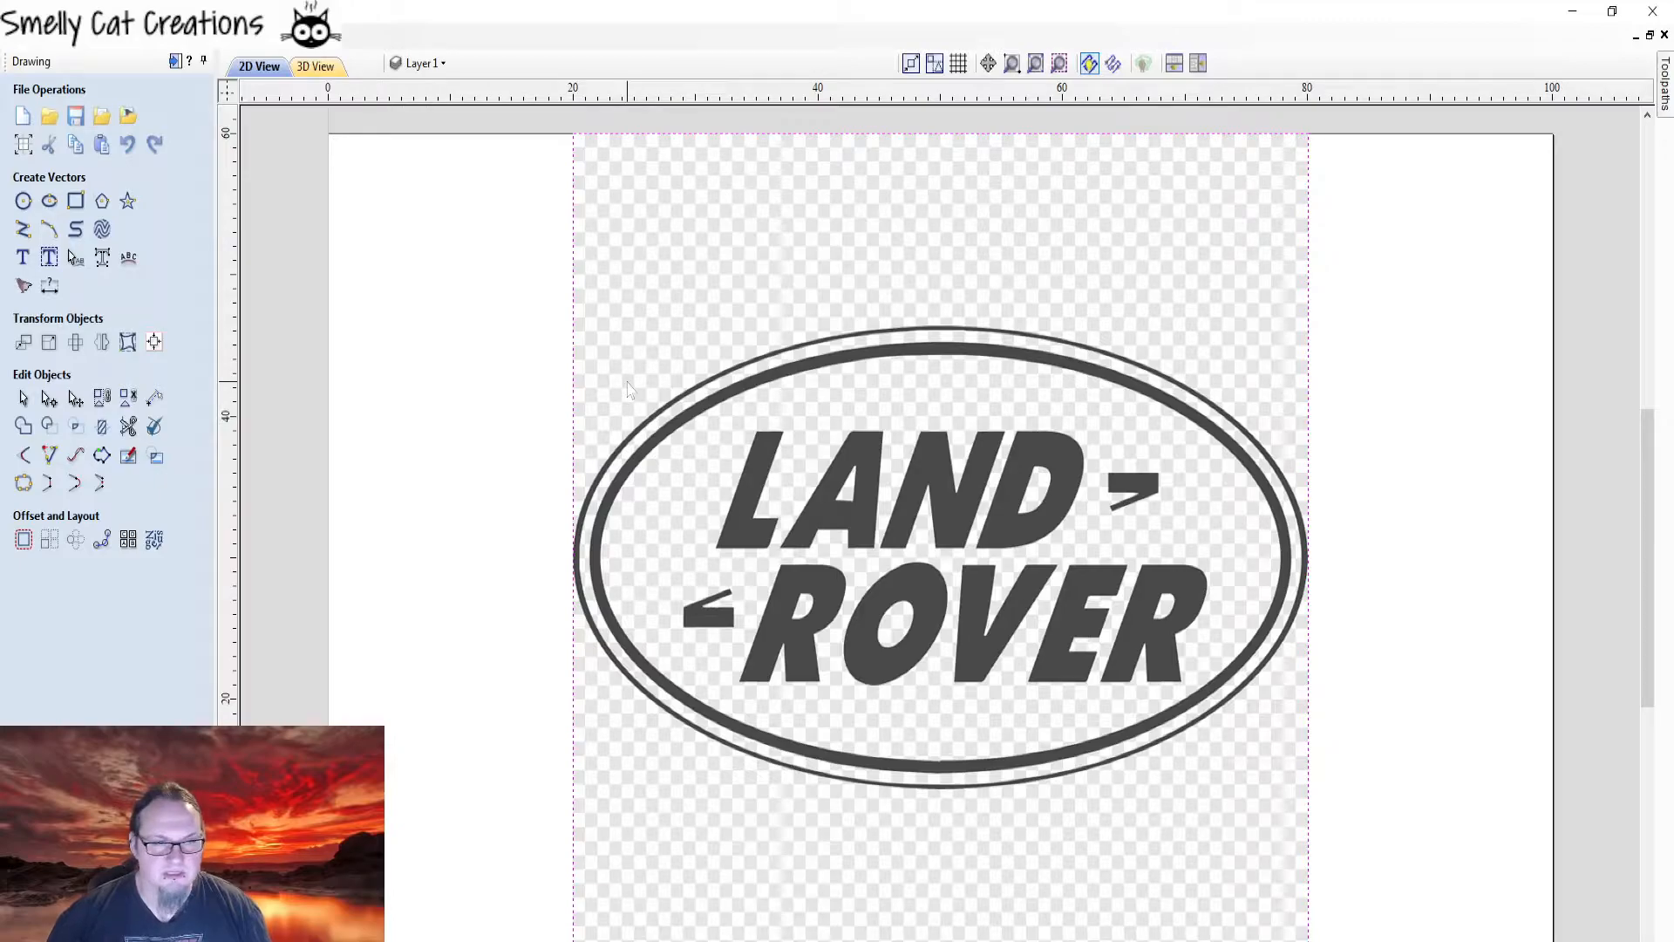
click(23, 287)
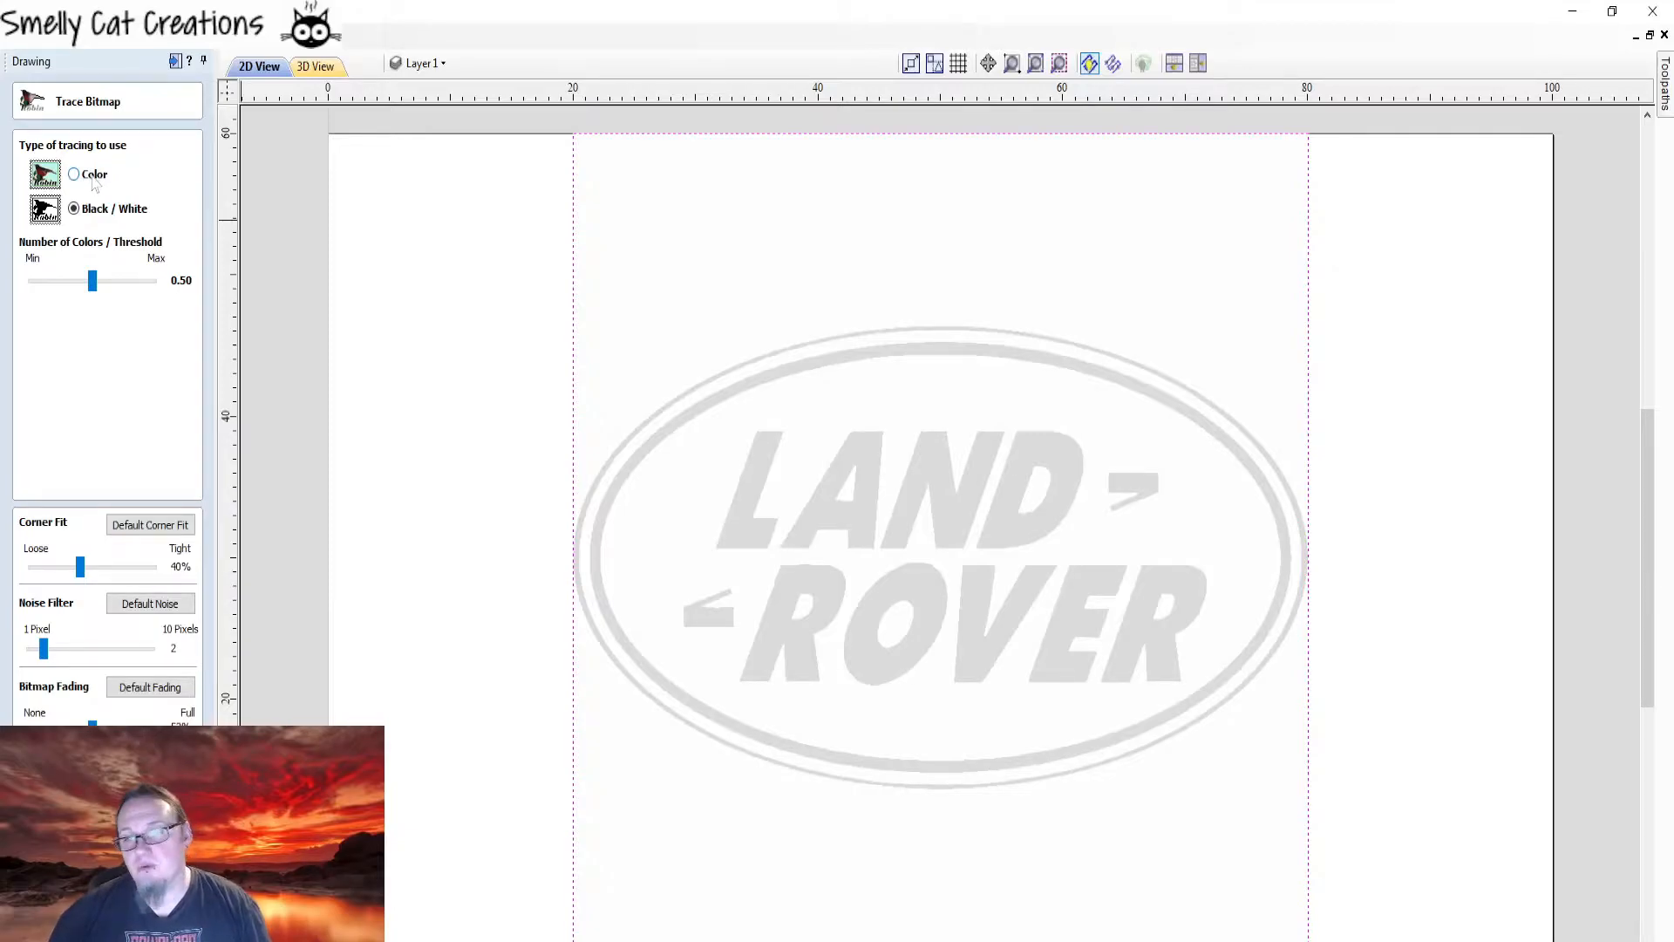
- Try color tracing reduced to 2 colors, toggling the dark and light colors on and off
click(91, 178)
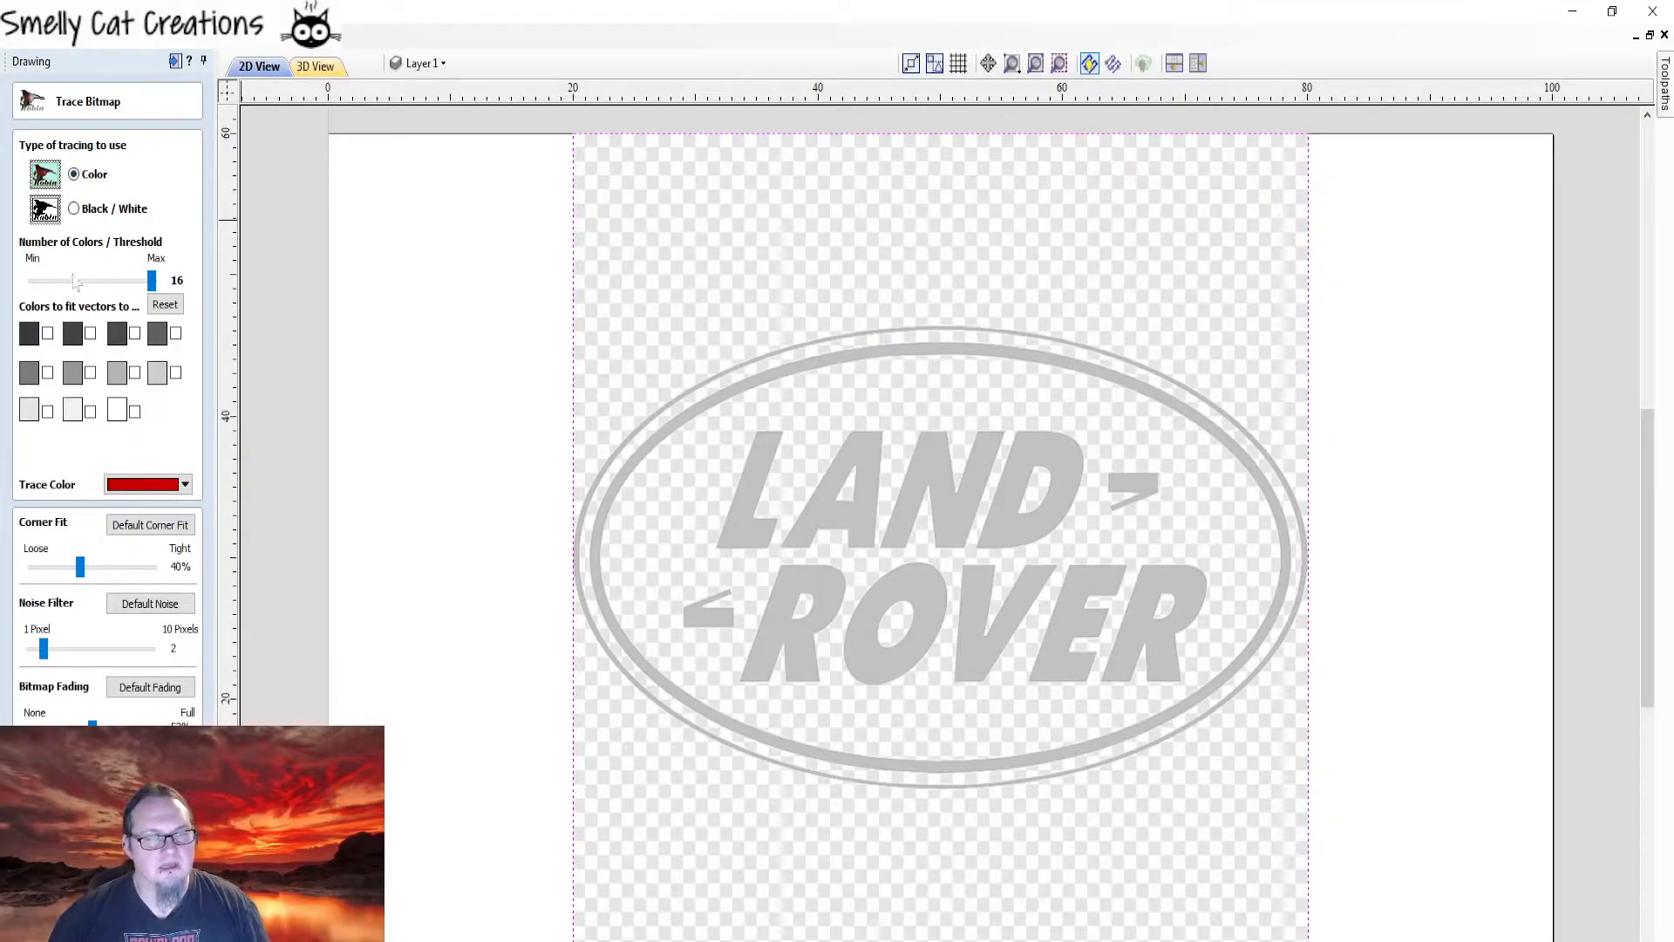
drag(153, 281, 7, 305)
click(48, 333)
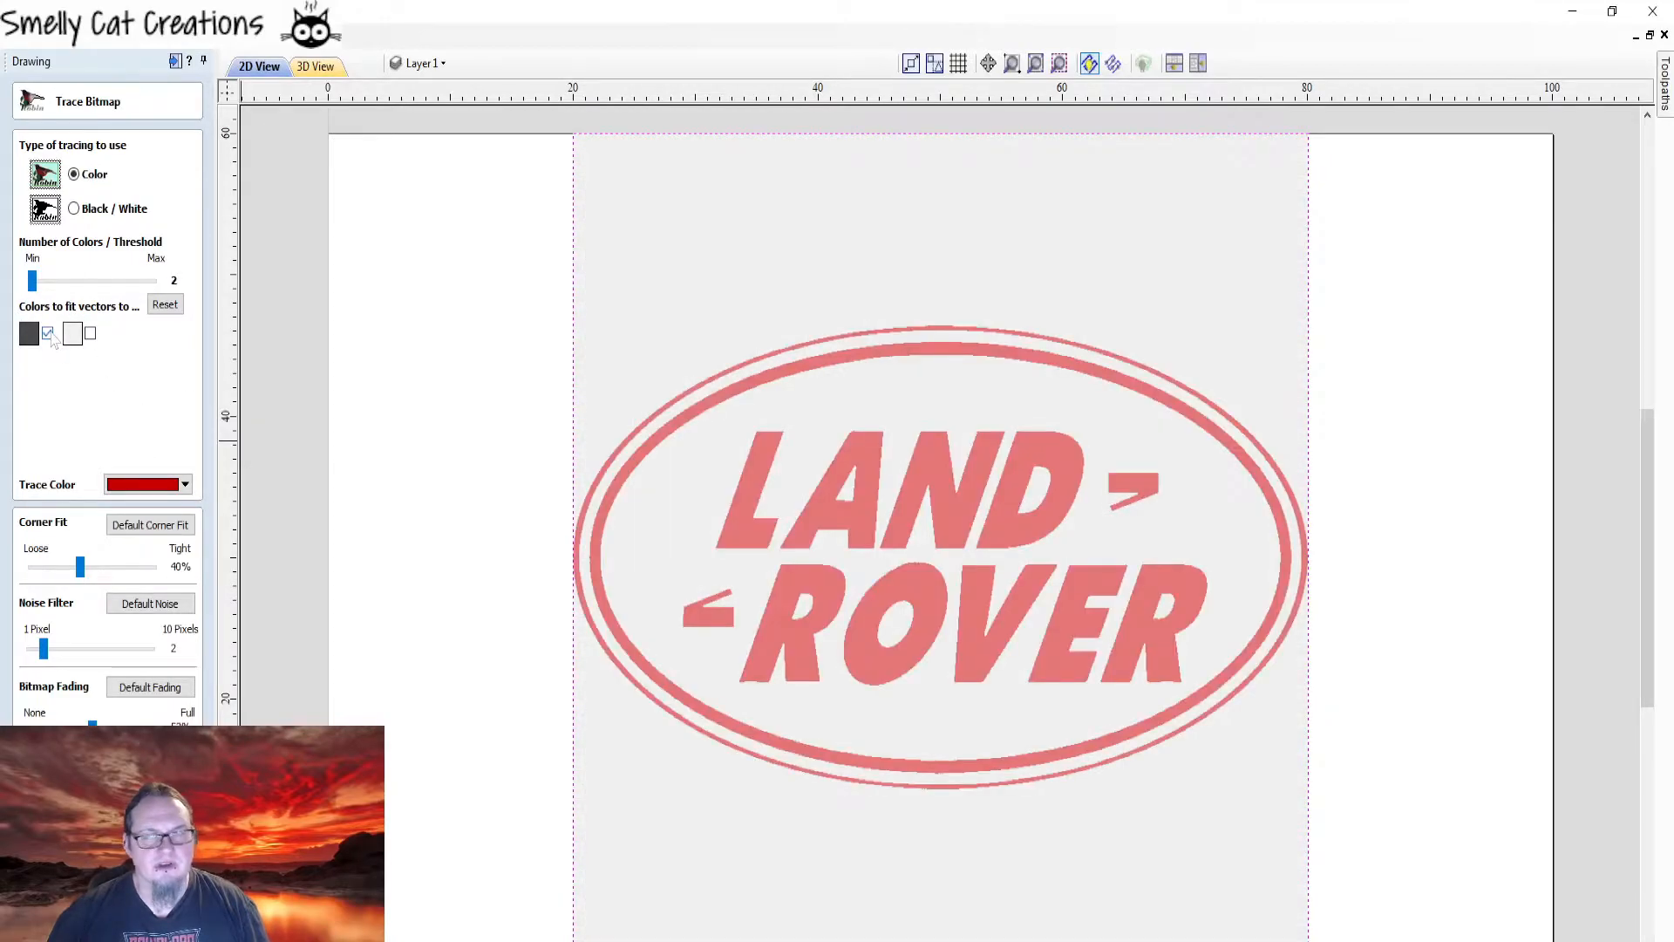
click(48, 334)
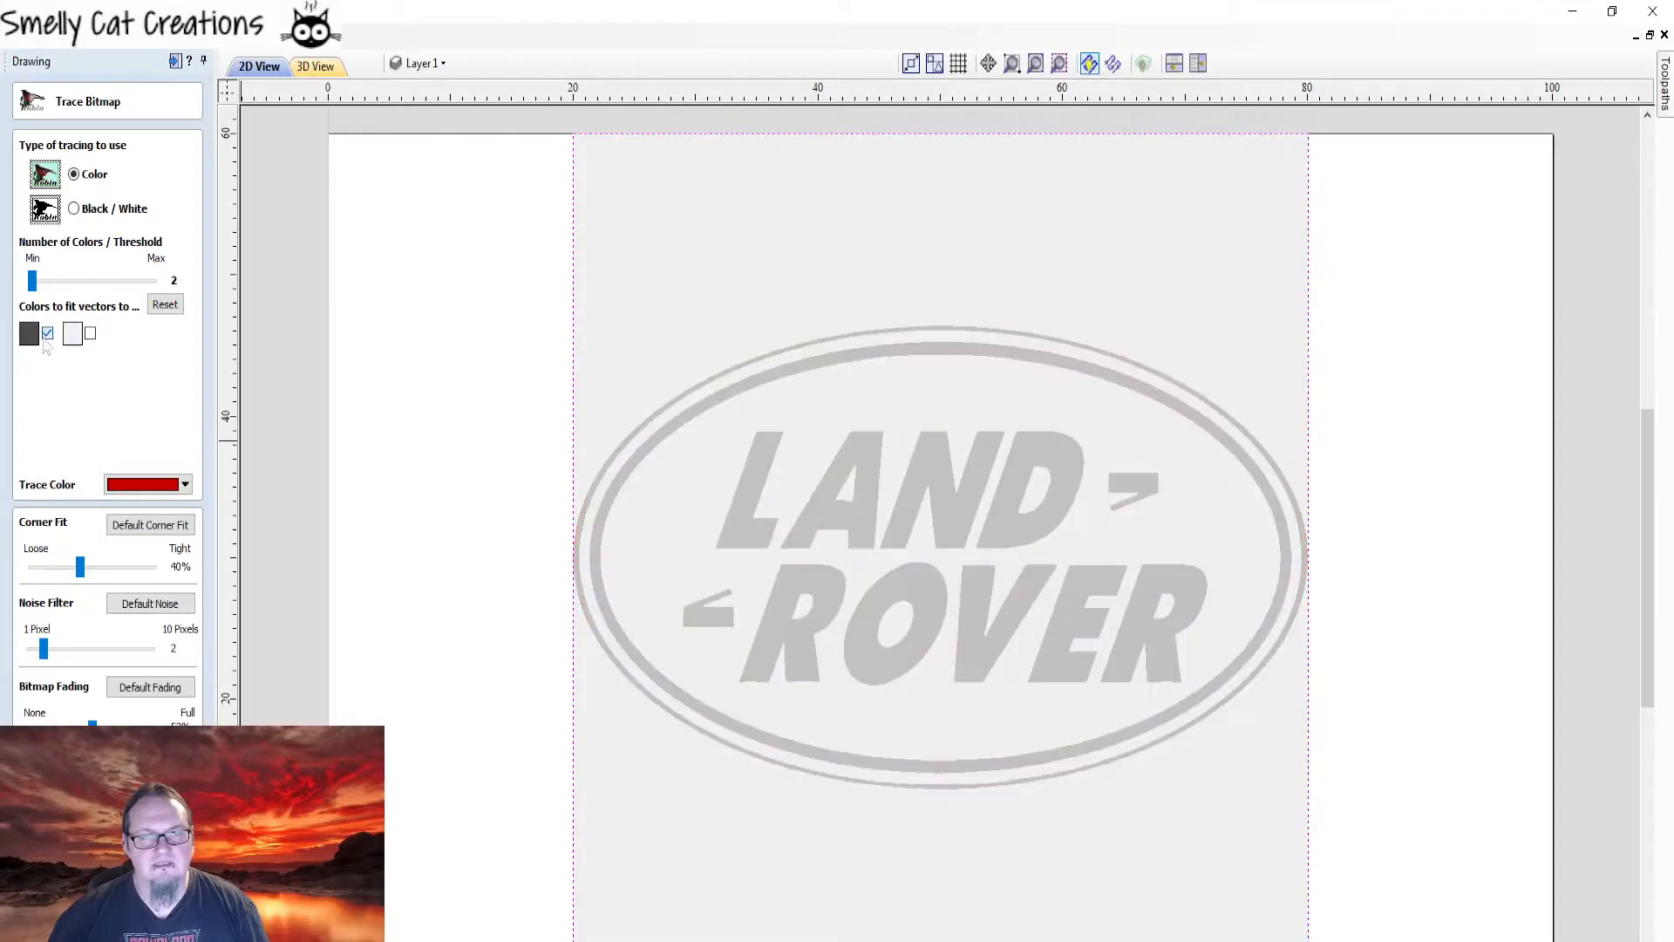
click(90, 333)
click(90, 333)
click(48, 333)
click(48, 333)
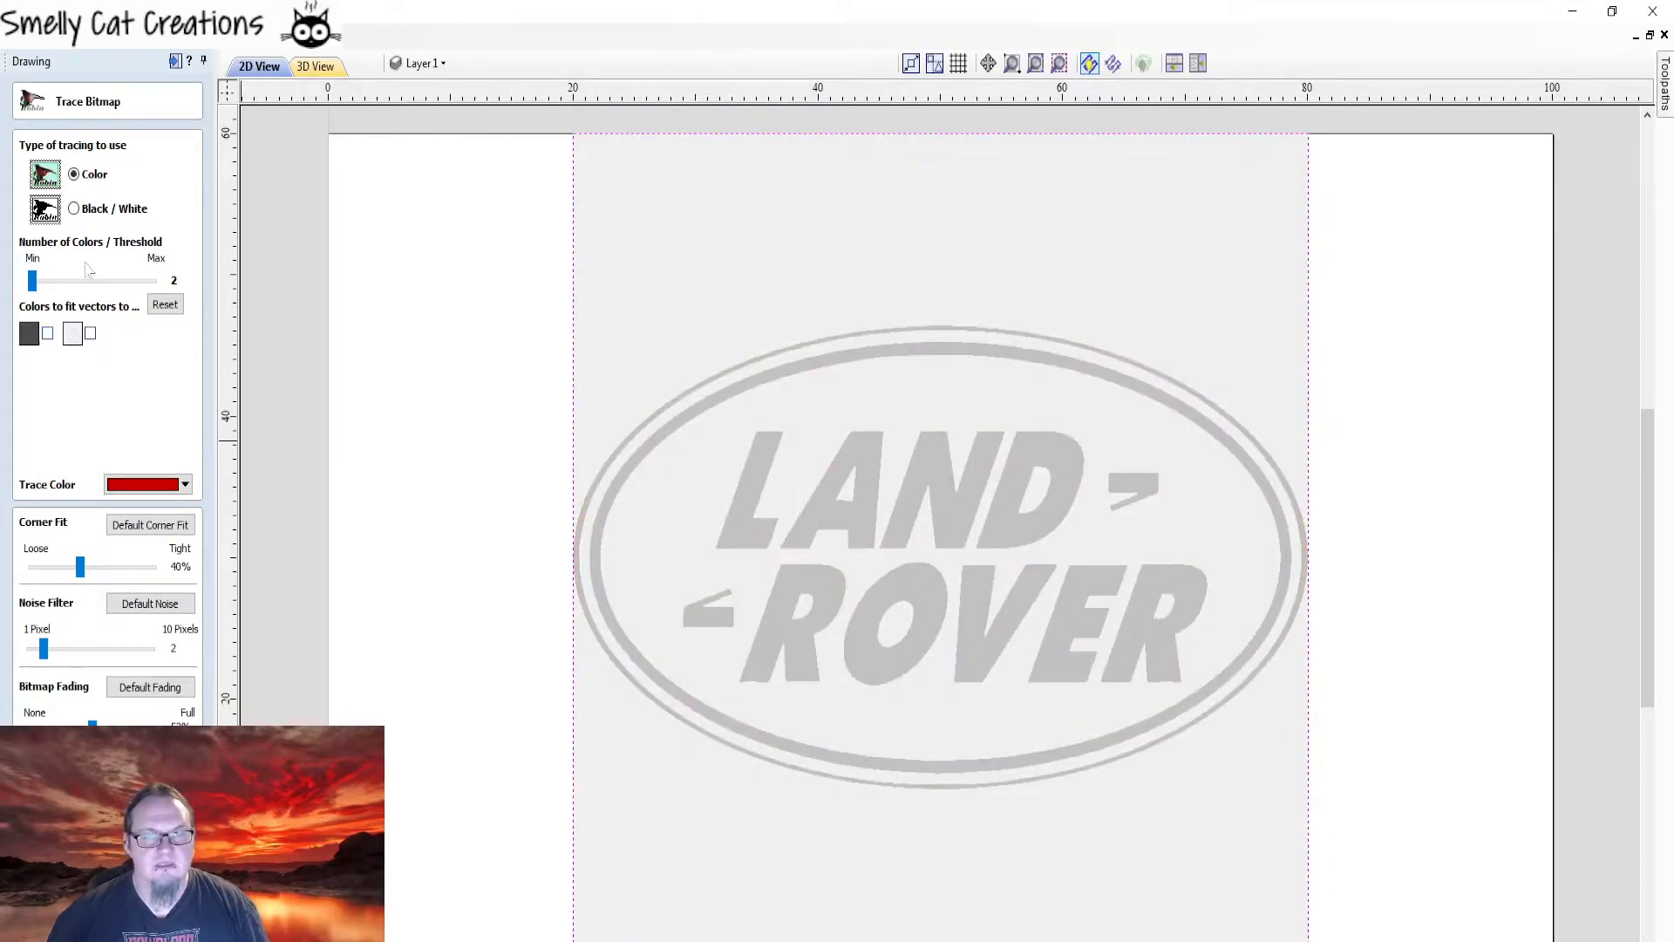
- Set the trace type to Black / White with a threshold of 0.52 and preview the logo's vector outlines
click(74, 209)
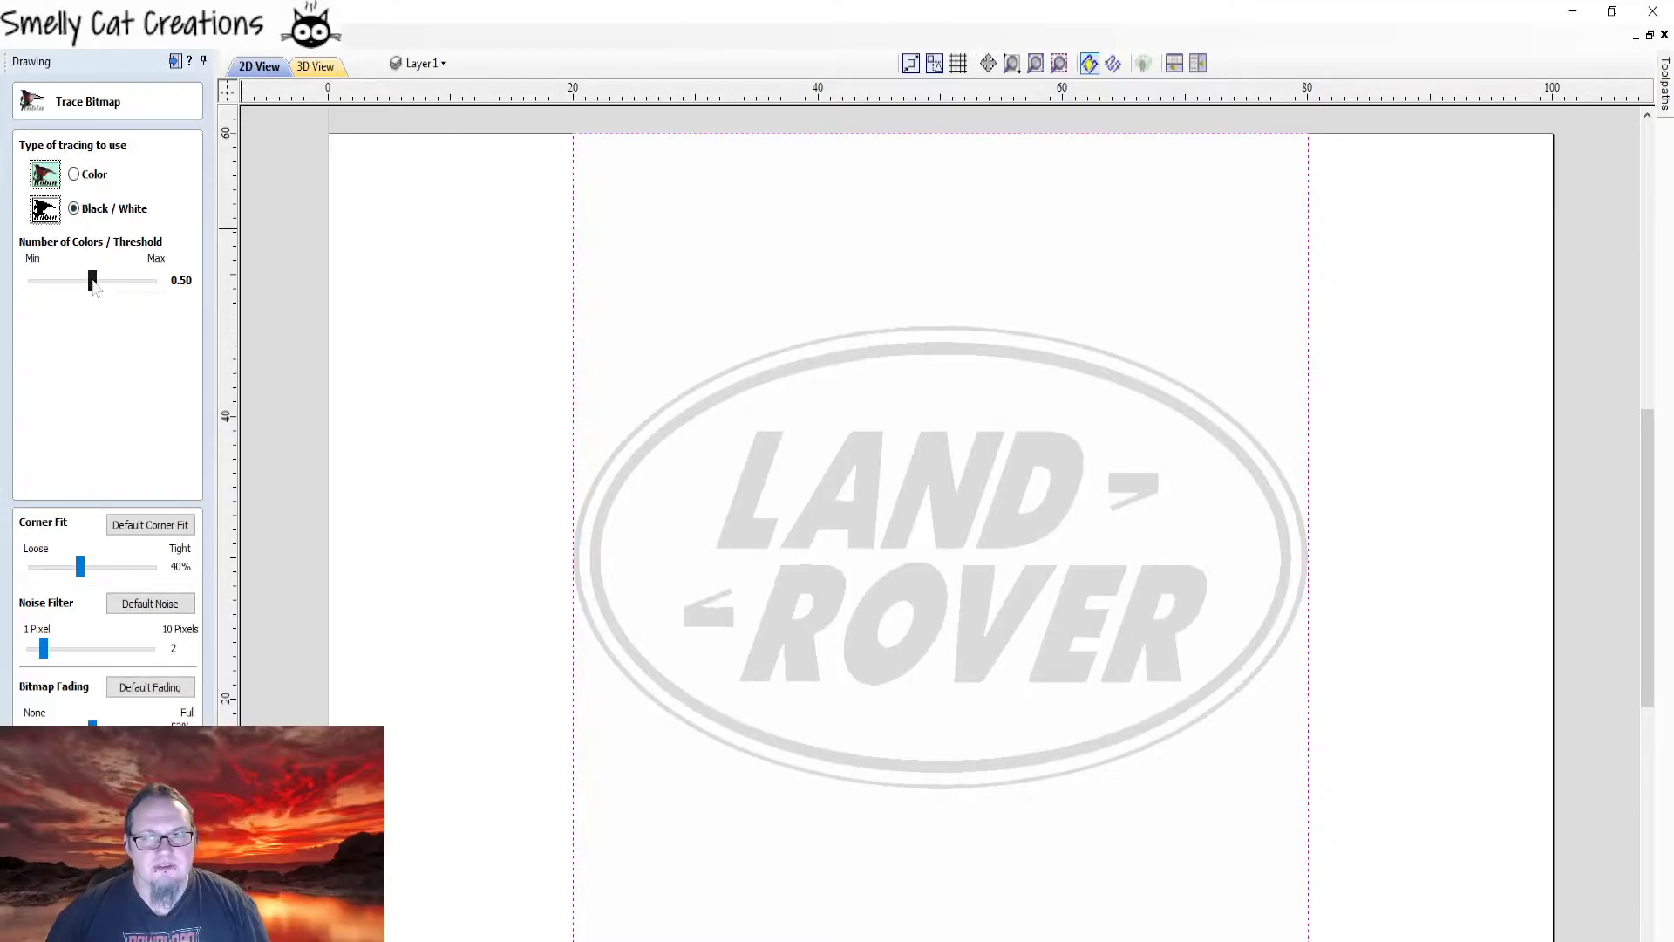
mouse_move(92, 281)
mouse_down()
mouse_move(149, 281)
mouse_move(30, 280)
mouse_move(129, 279)
mouse_move(80, 274)
mouse_move(156, 262)
mouse_move(80, 261)
mouse_move(98, 262)
mouse_up()
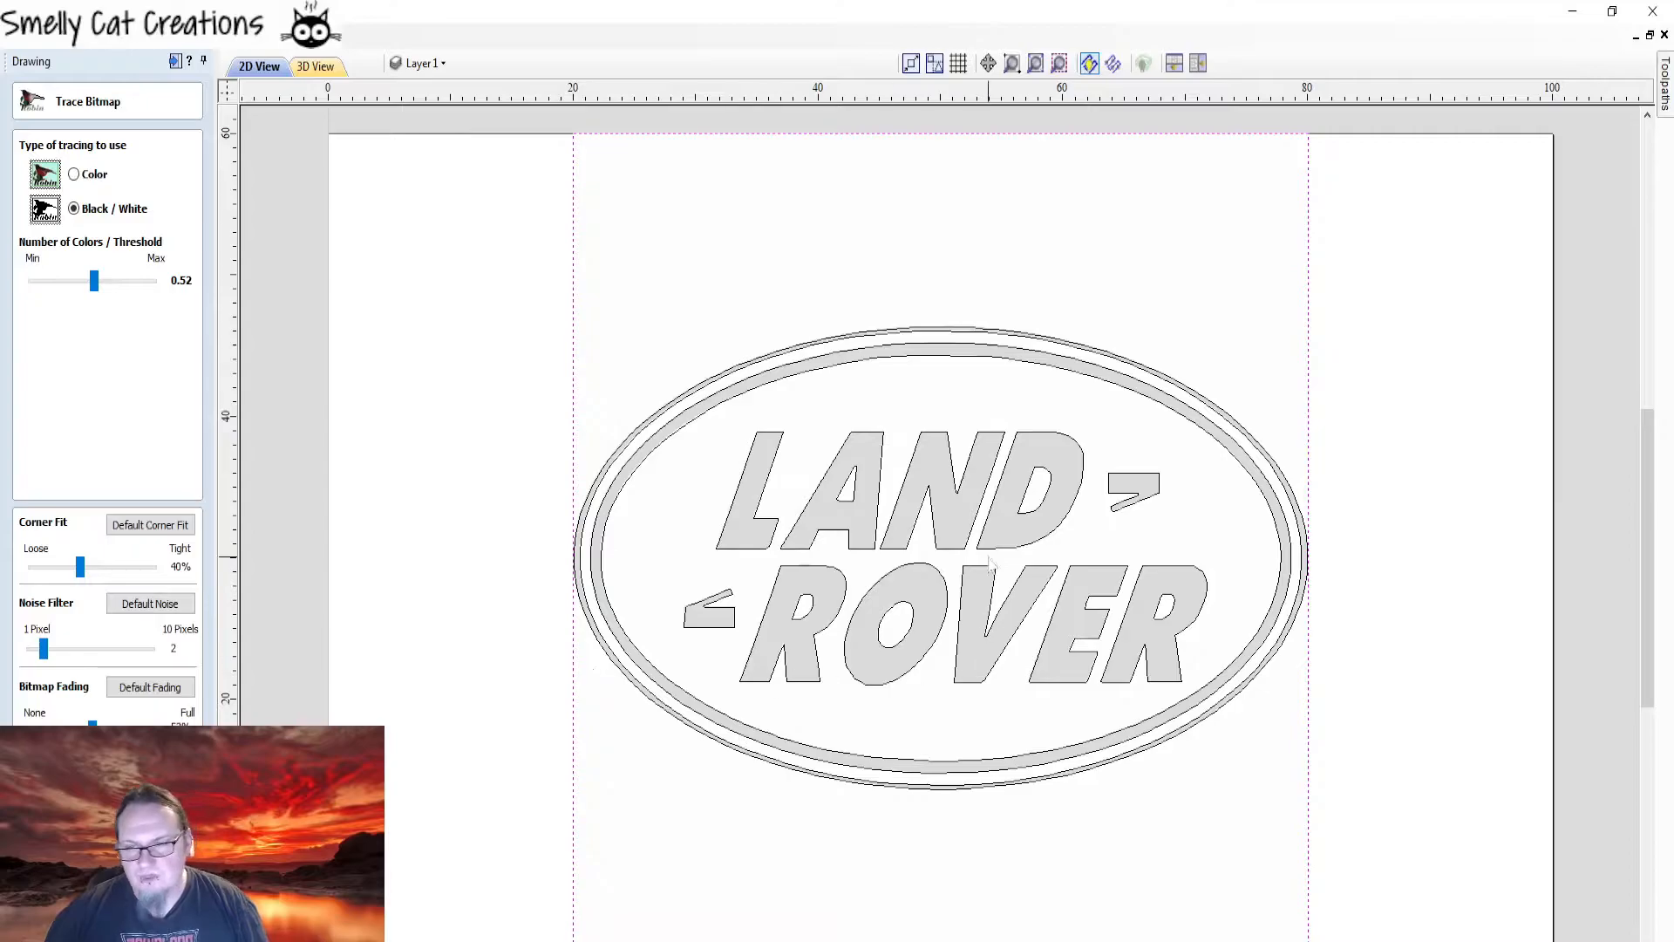
- Examine the traced outline of the small arrow-like mark beside ROVER against the faded bitmap, checking its corners and edges
scroll(990, 562, down, 1)
scroll(617, 535, up, 3)
scroll(748, 635, up, 2)
middle_drag(730, 804, 692, 495)
scroll(695, 488, up, 2)
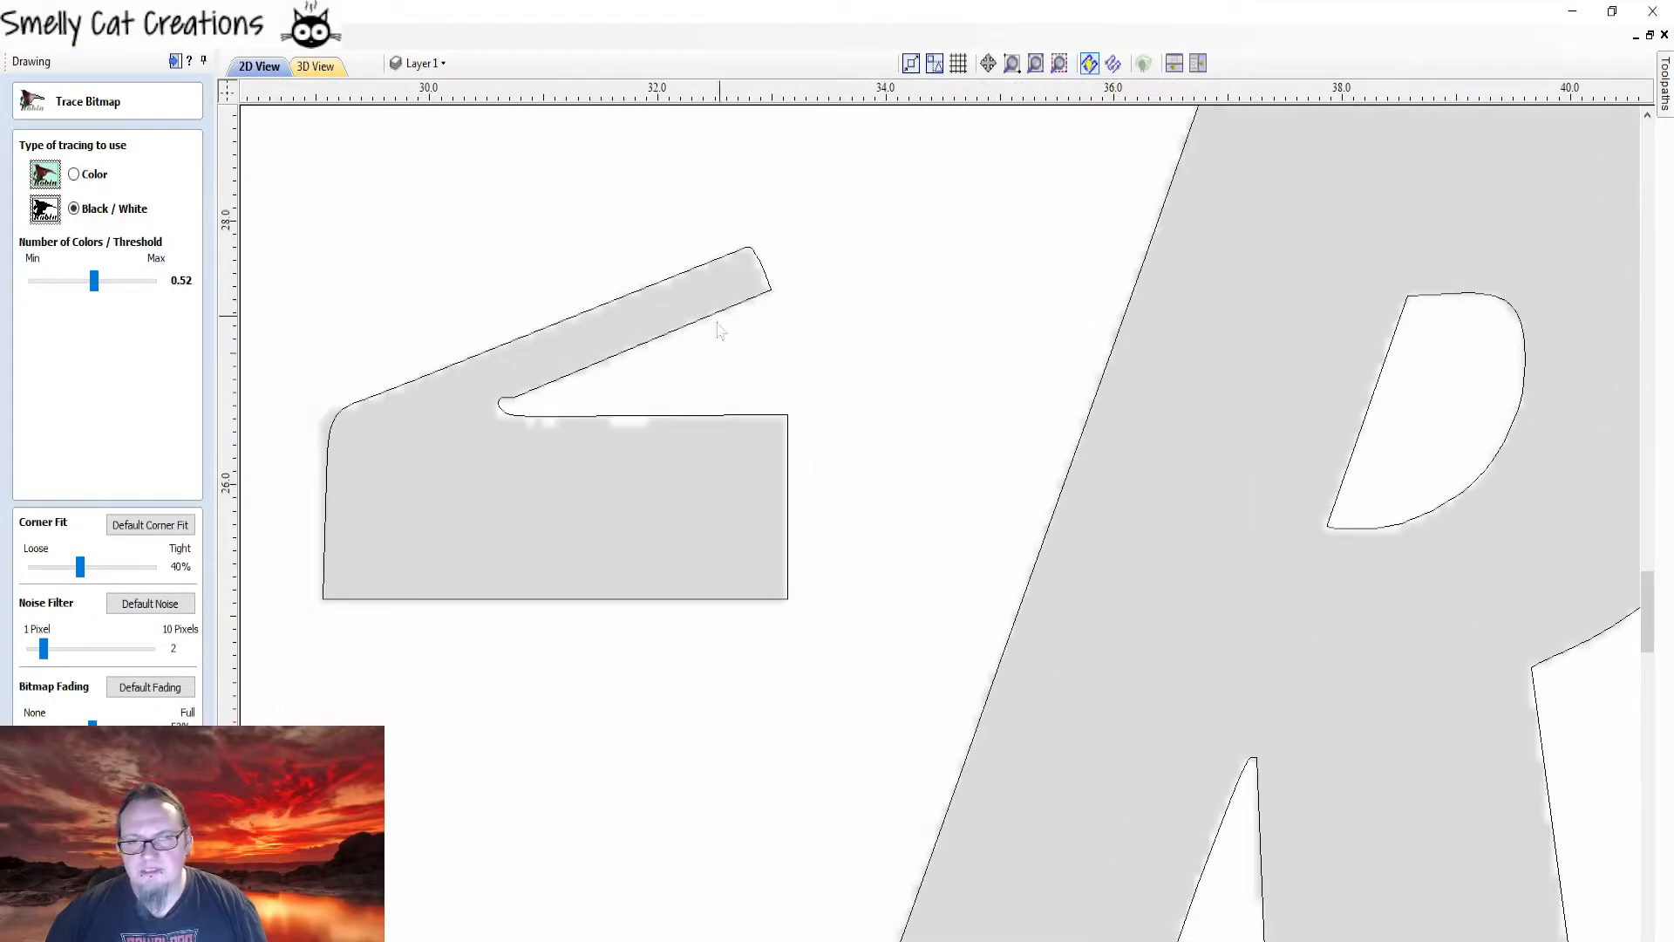
scroll(752, 427, down, 2)
scroll(843, 471, down, 2)
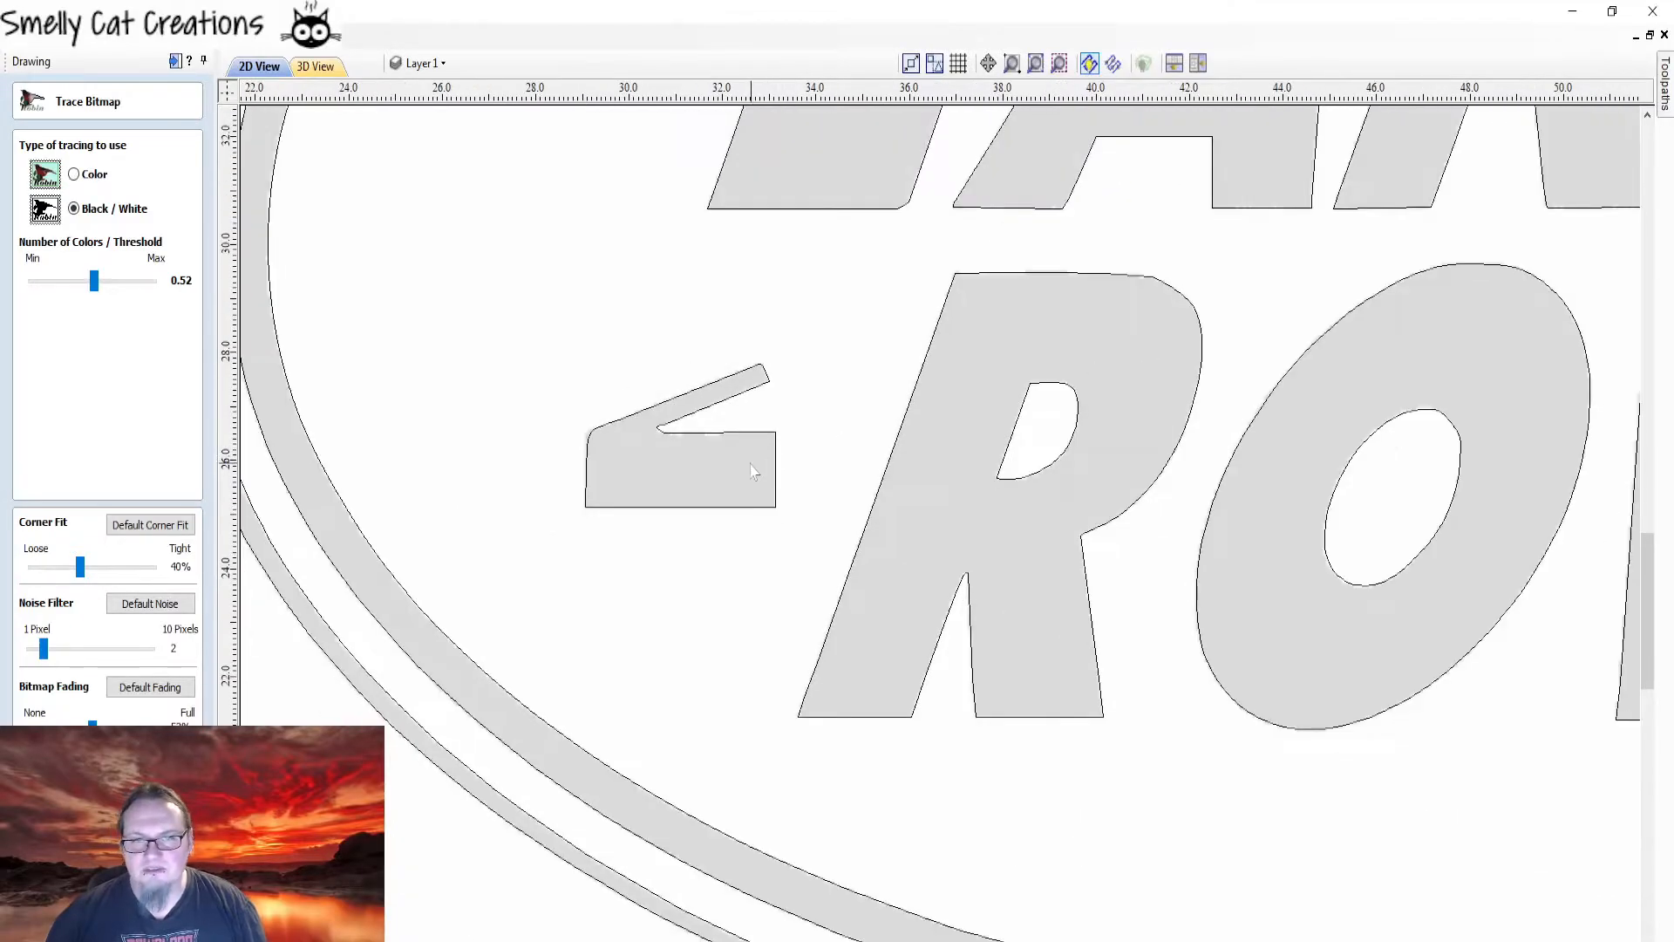
scroll(576, 427, up, 3)
scroll(1081, 485, up, 1)
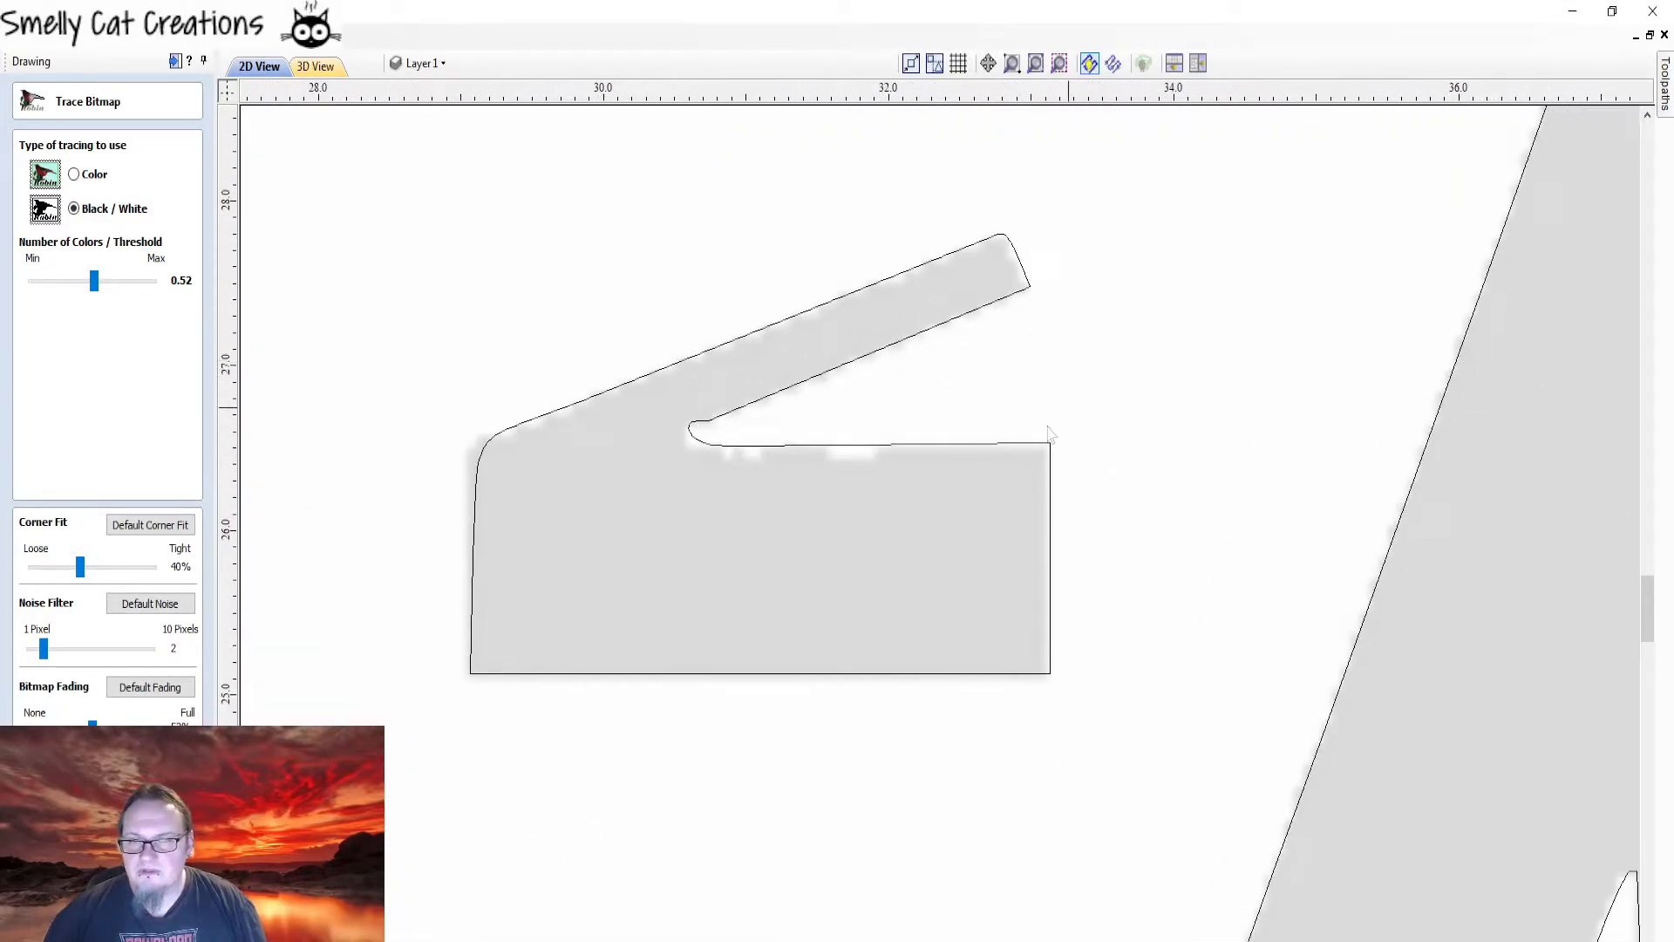
scroll(680, 417, up, 1)
scroll(671, 418, down, 3)
scroll(672, 418, down, 5)
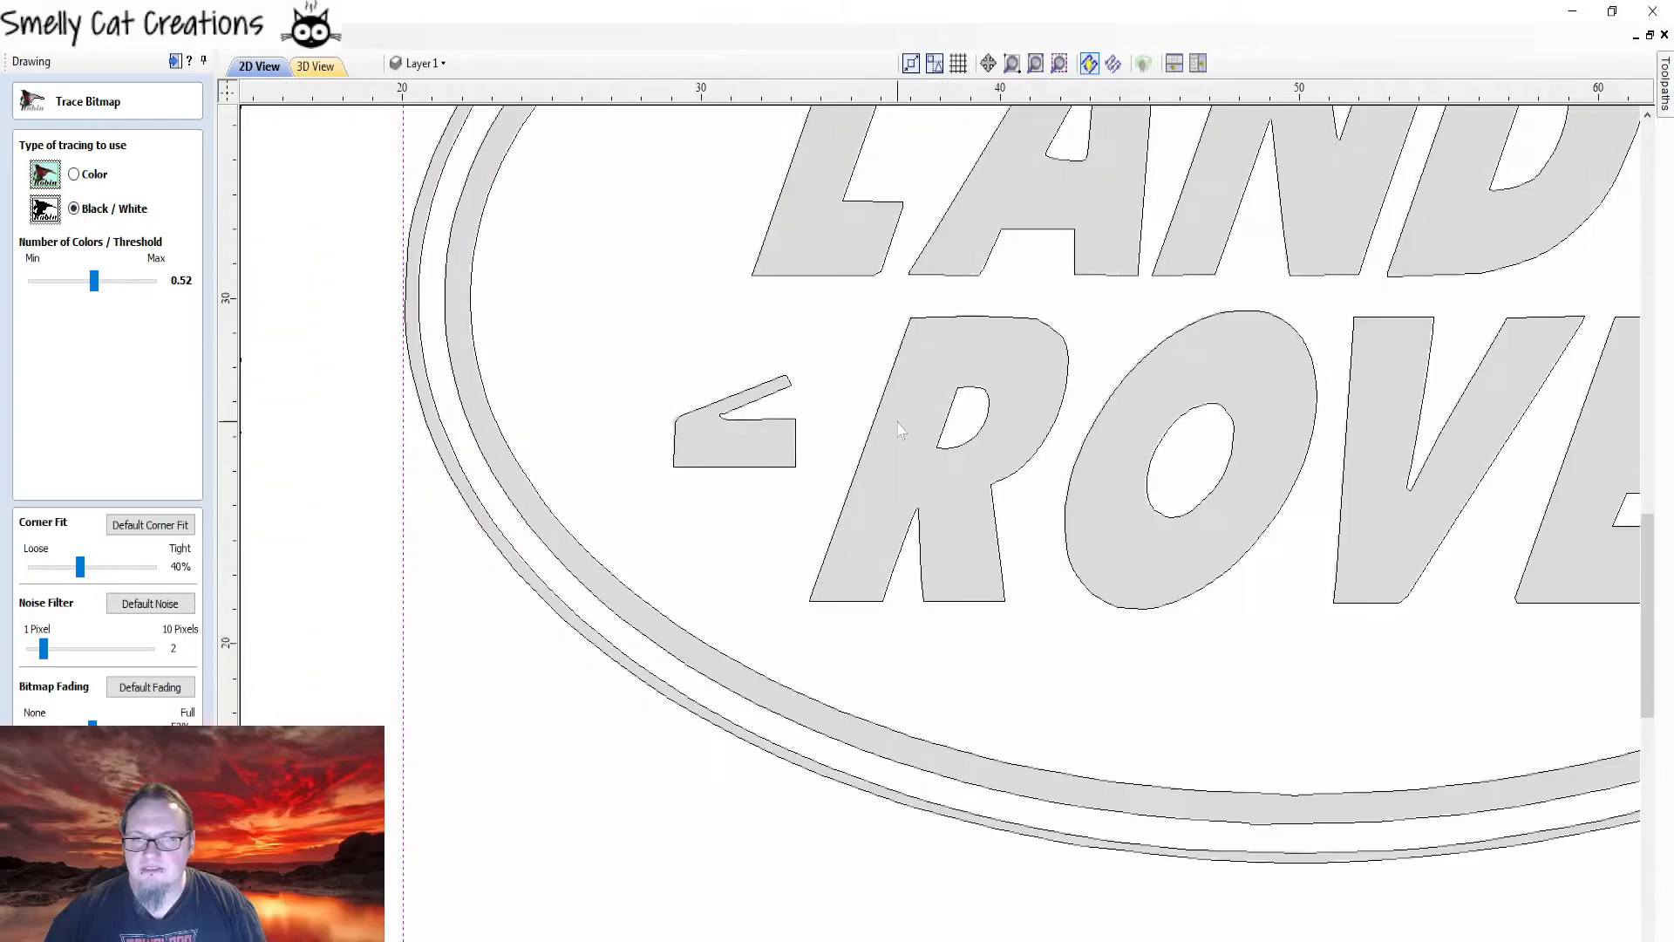
scroll(769, 540, up, 3)
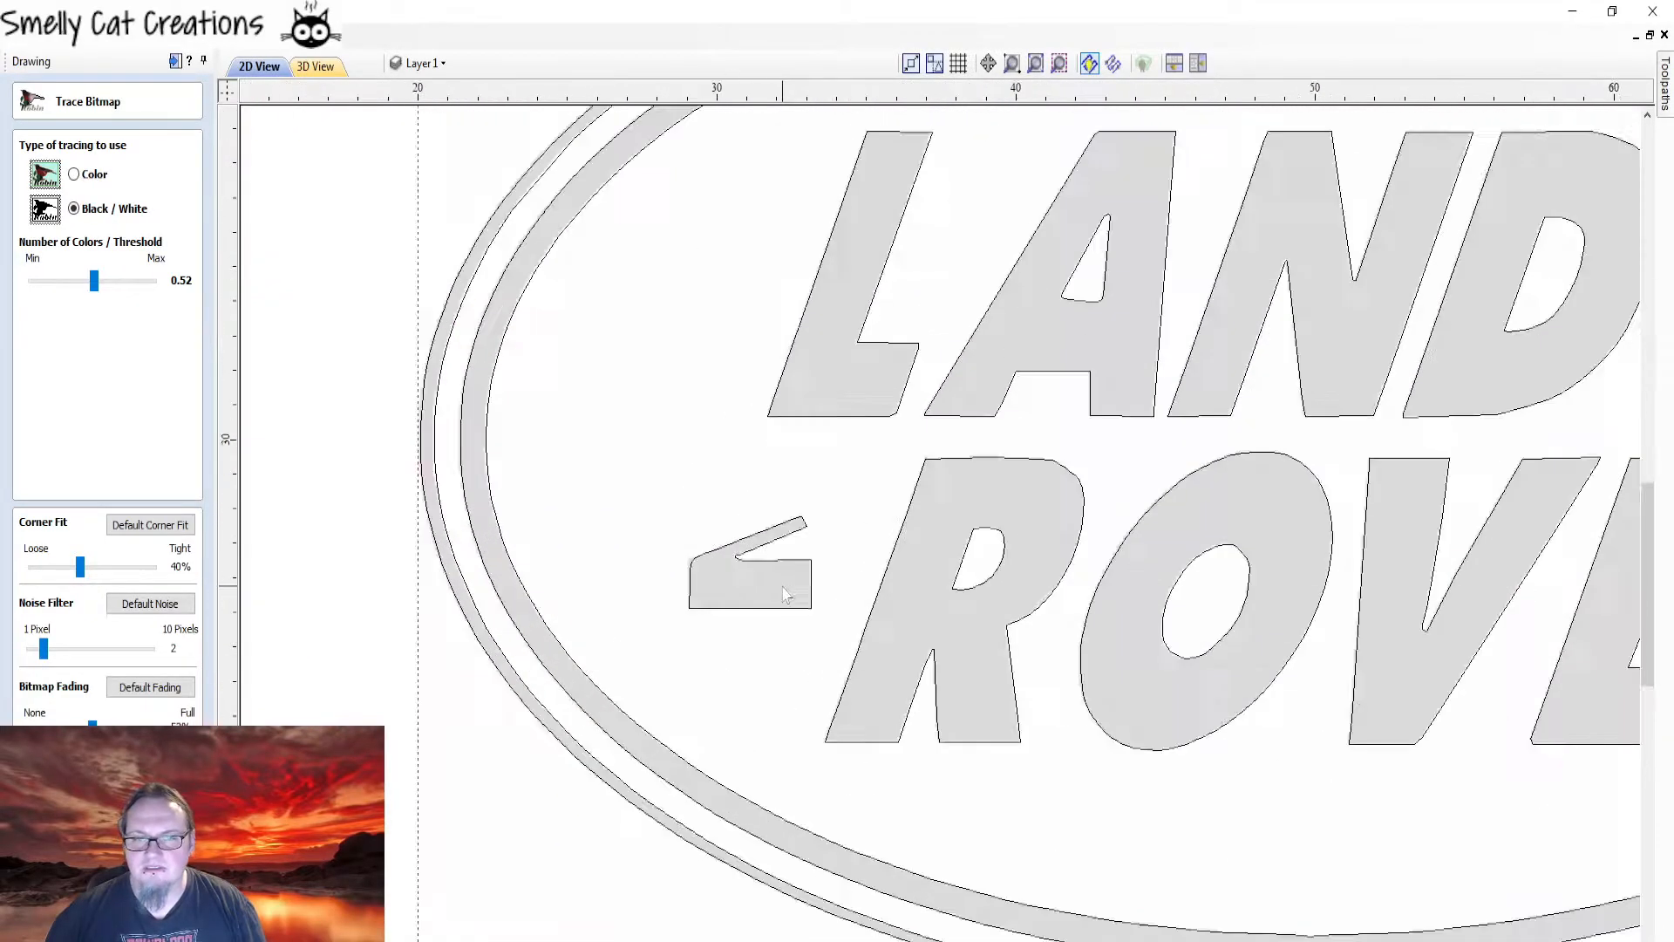
scroll(785, 663, up, 2)
scroll(742, 532, up, 3)
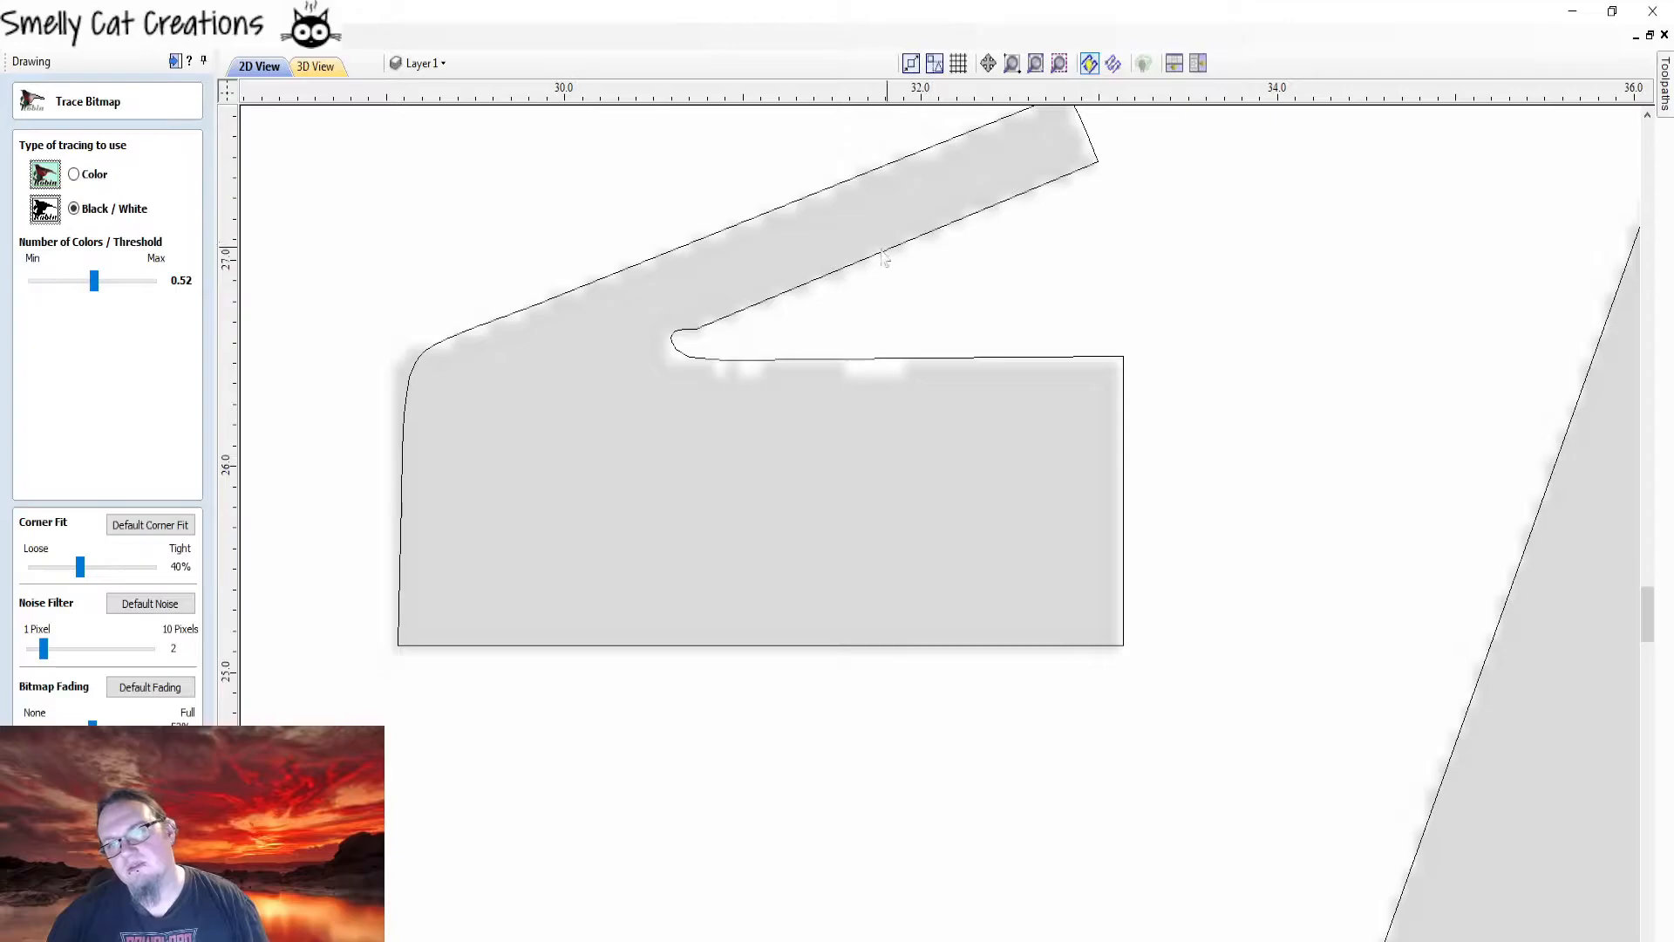
scroll(662, 454, down, 2)
scroll(639, 452, down, 4)
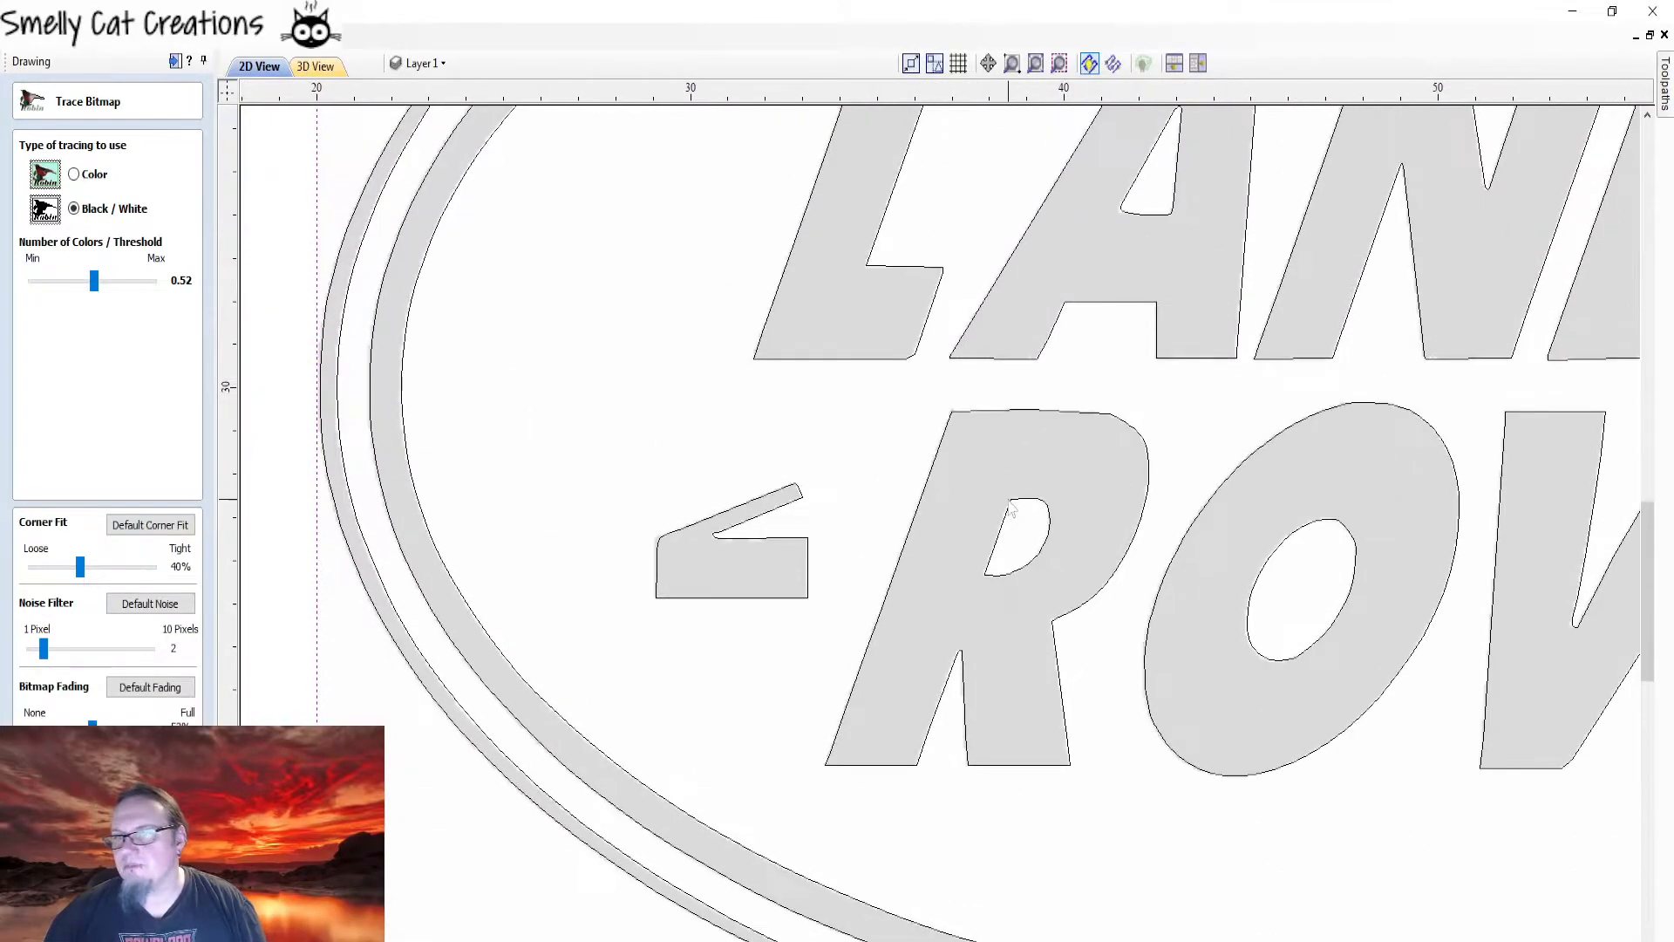
middle_drag(876, 410, 782, 409)
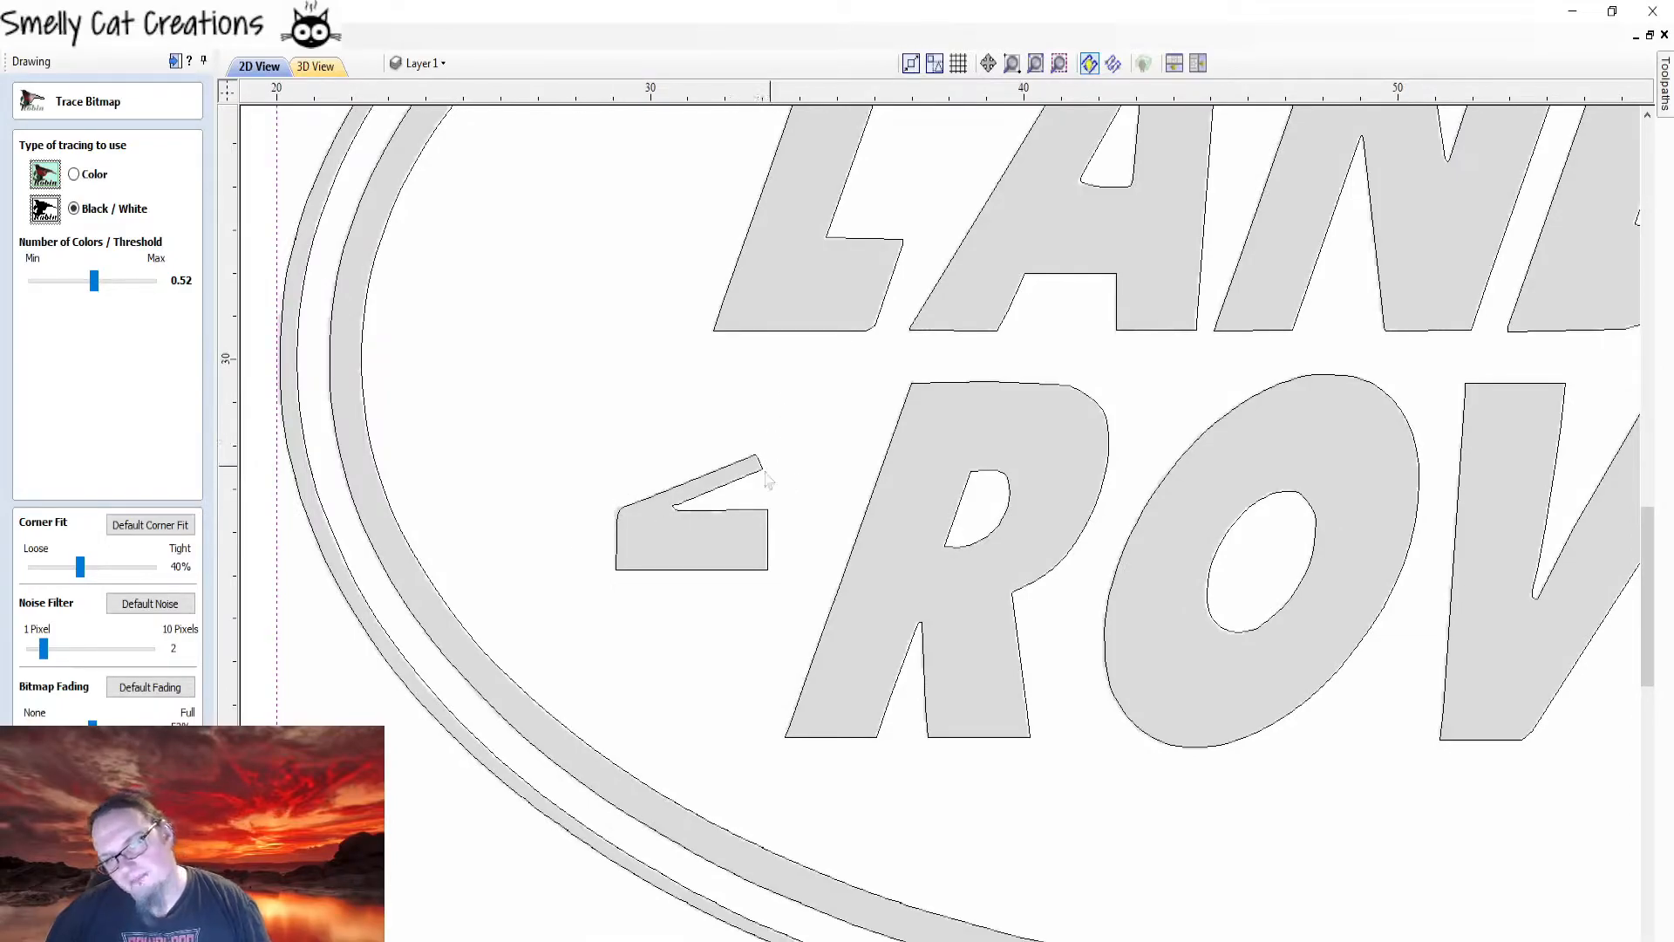
scroll(723, 486, down, 5)
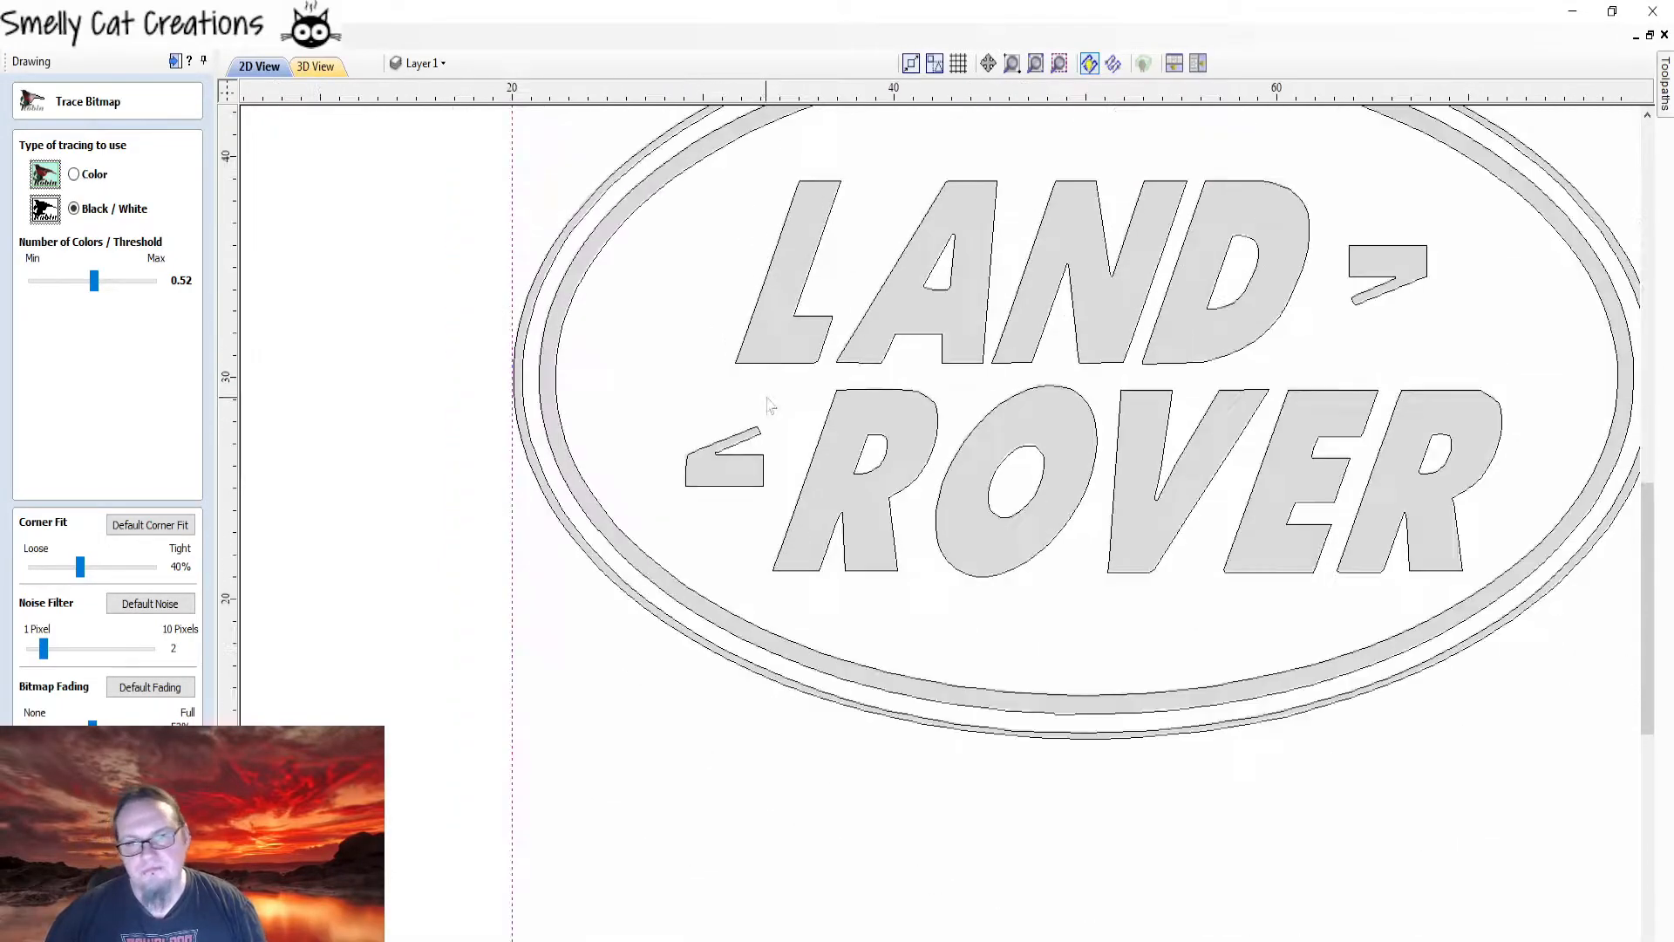
- Examine the traced outlines of the LAND lettering, especially the corners and inner cut-outs of the A and N
middle_drag(863, 378, 817, 384)
scroll(818, 384, up, 1)
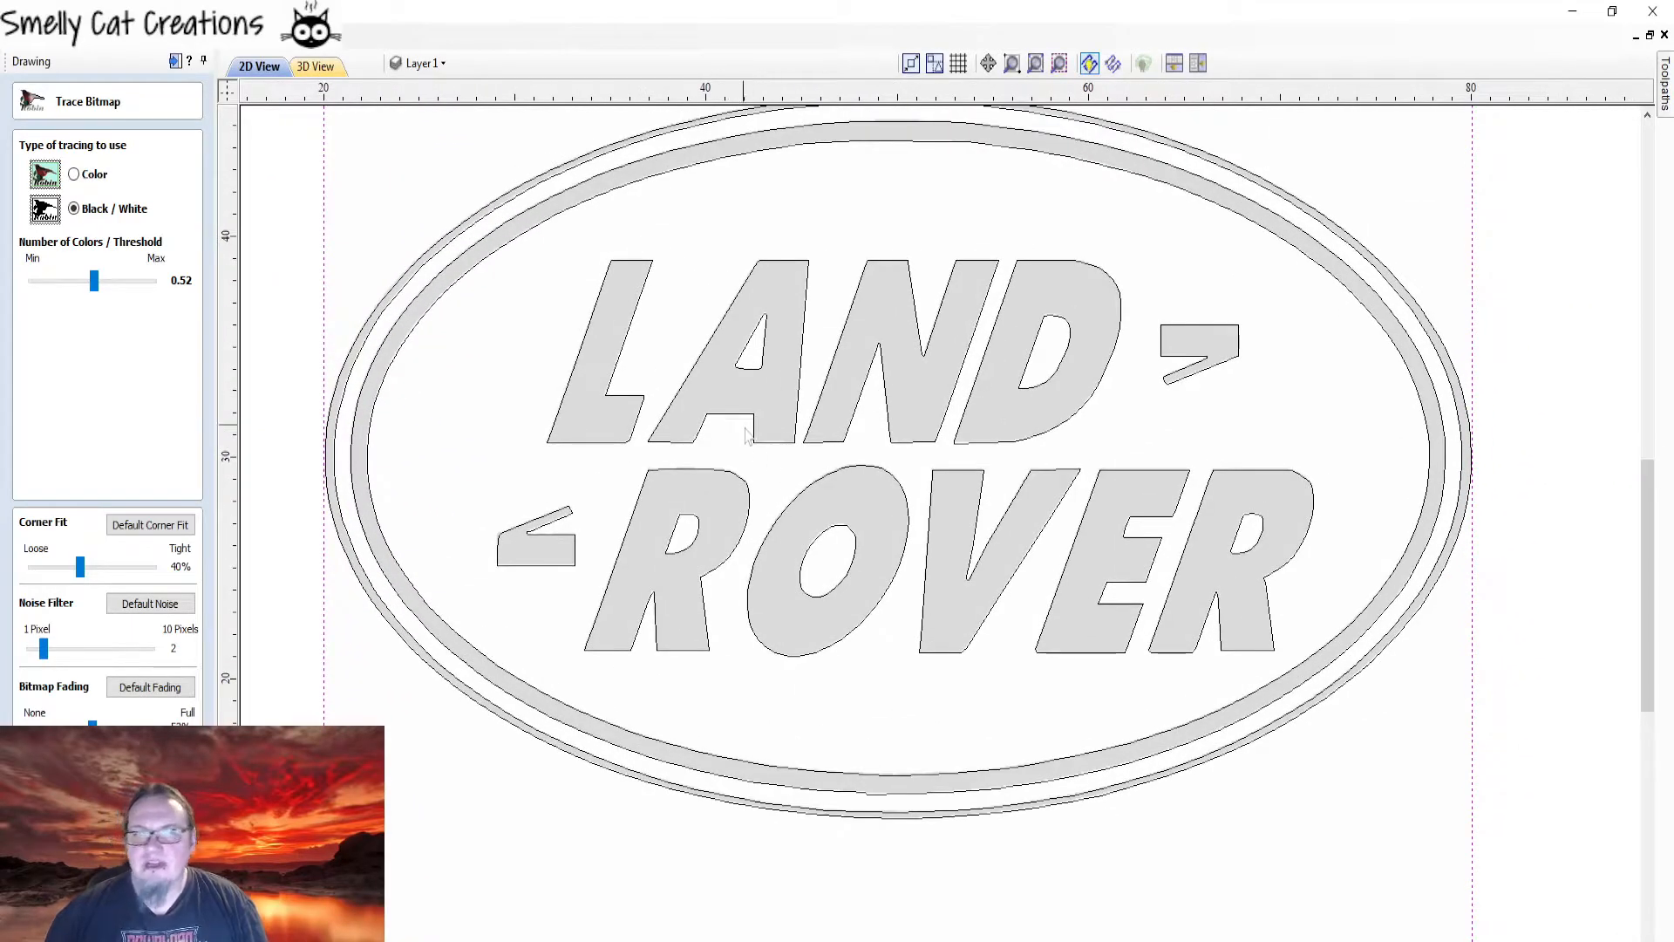
scroll(709, 384, up, 4)
scroll(709, 384, up, 3)
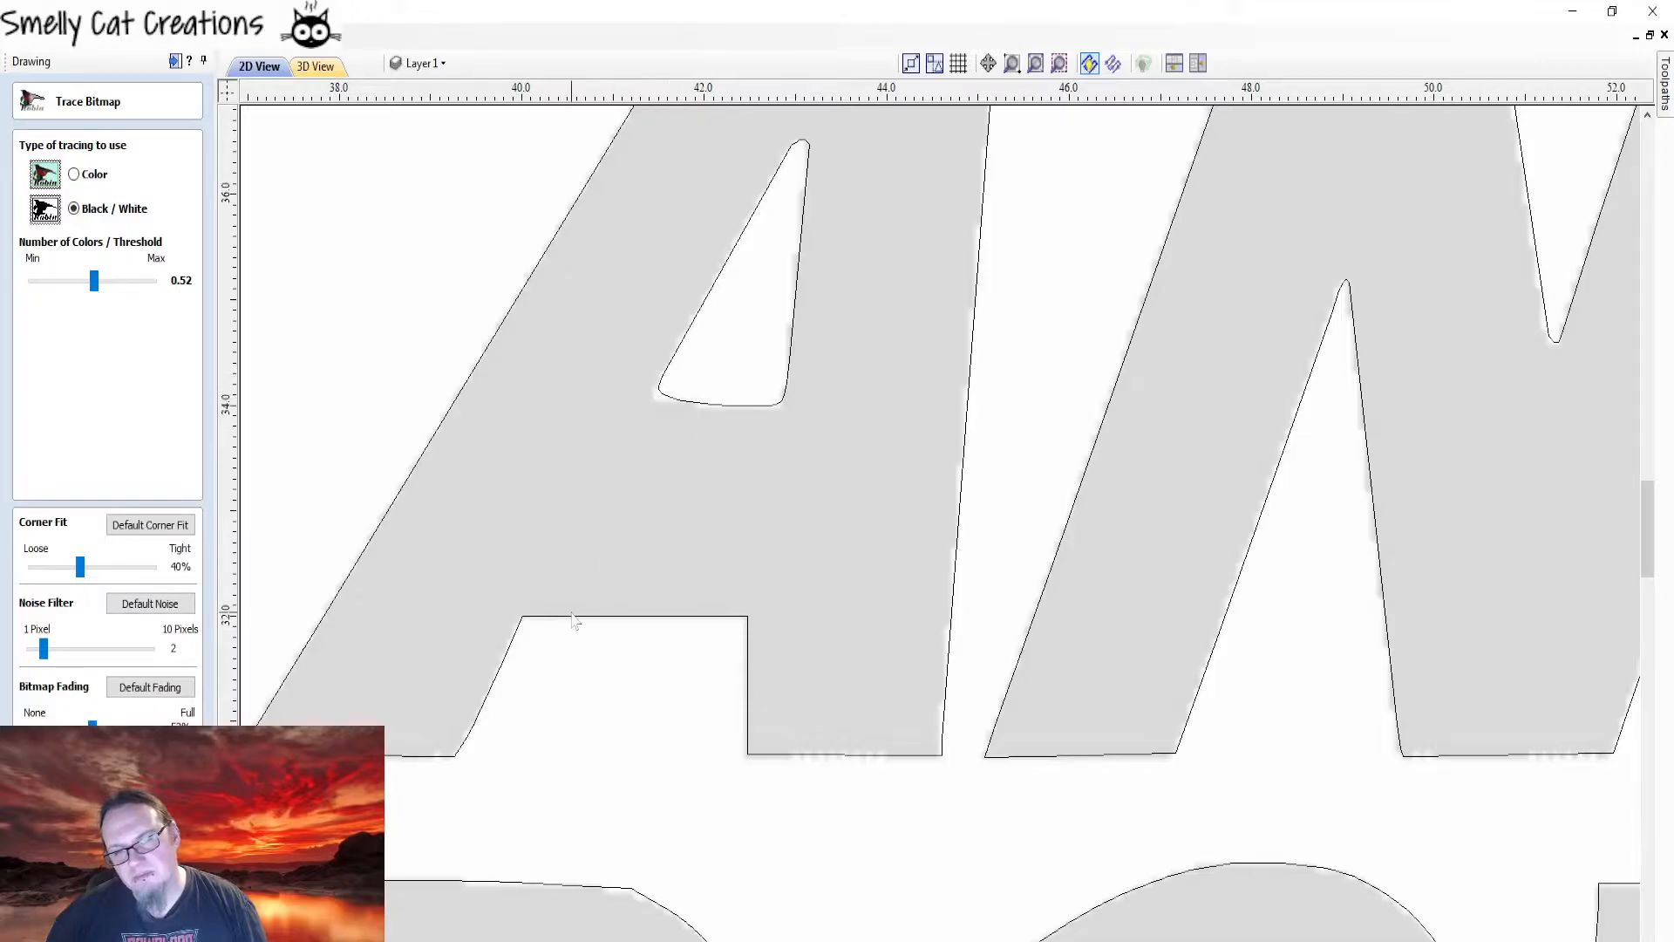
scroll(662, 481, down, 2)
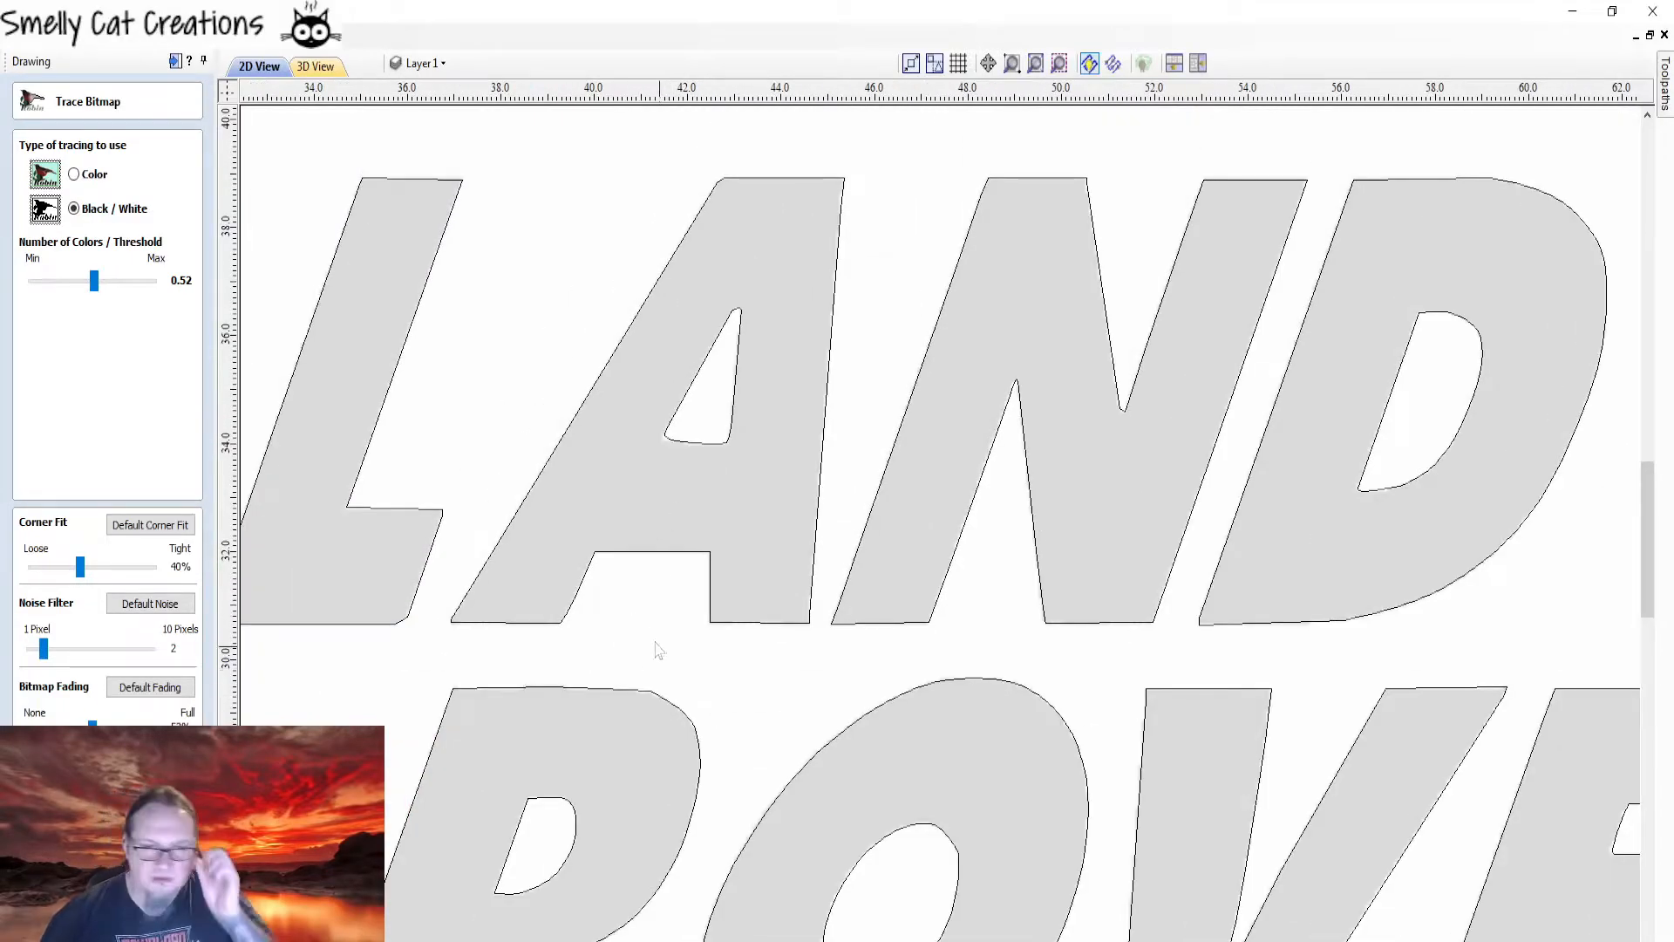
- Compare the traced logo outline with Corner Fit at 100% and 0%, finishing with it set to 100% (Tight)
scroll(650, 601, down, 1)
scroll(761, 456, down, 1)
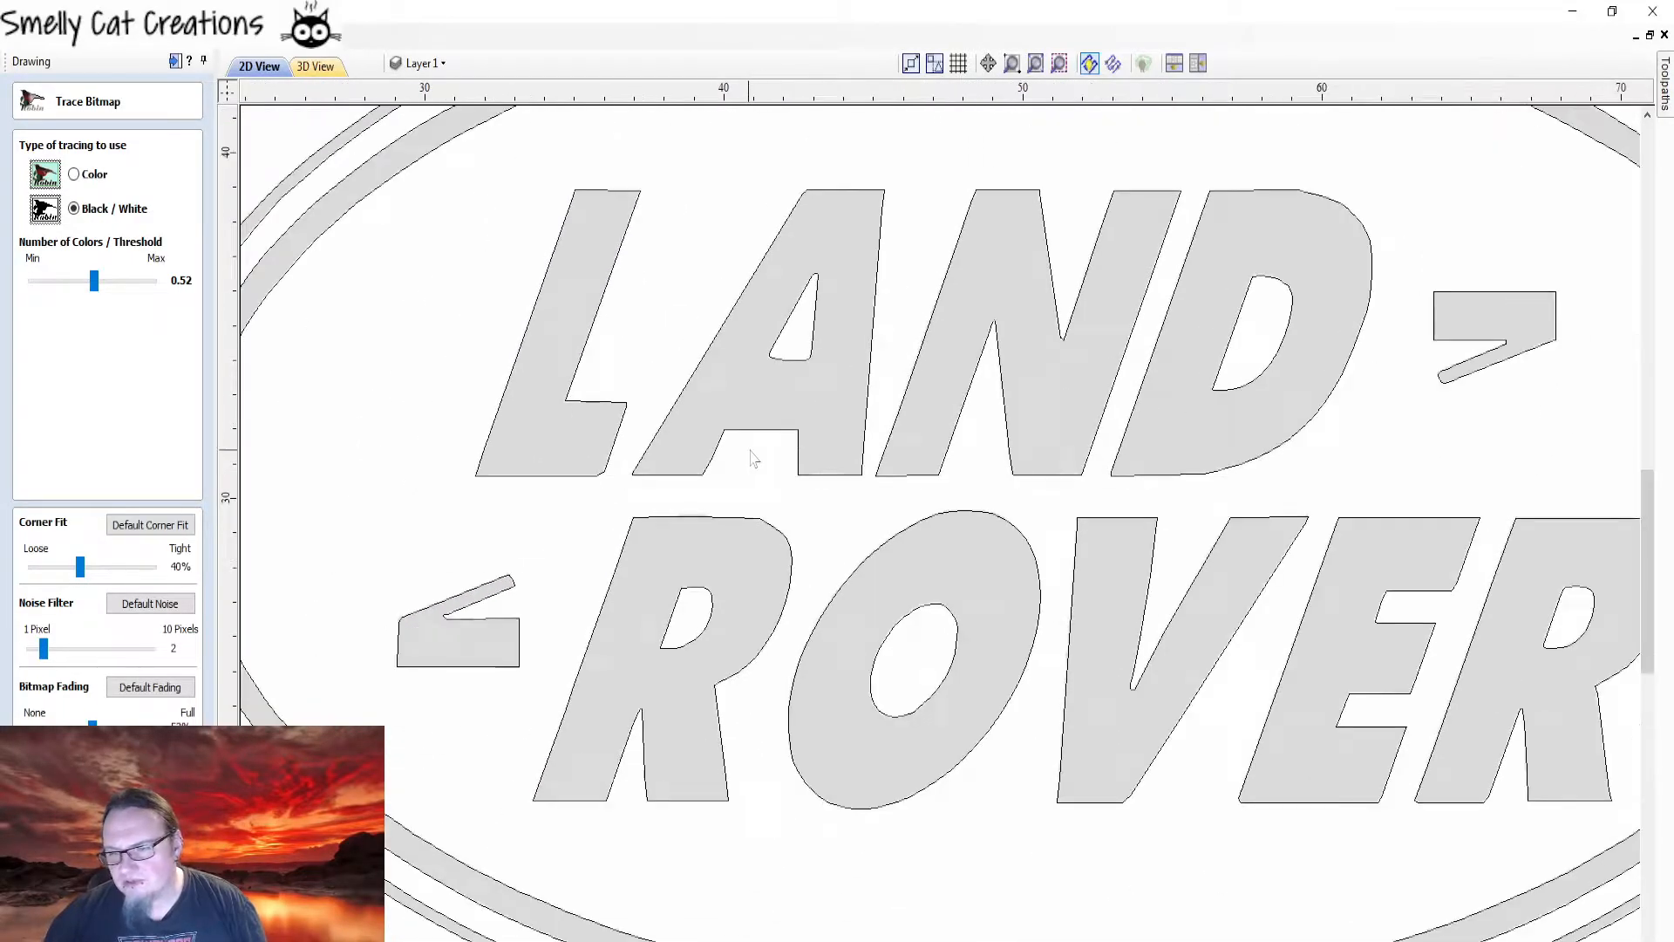
middle_drag(723, 530, 828, 433)
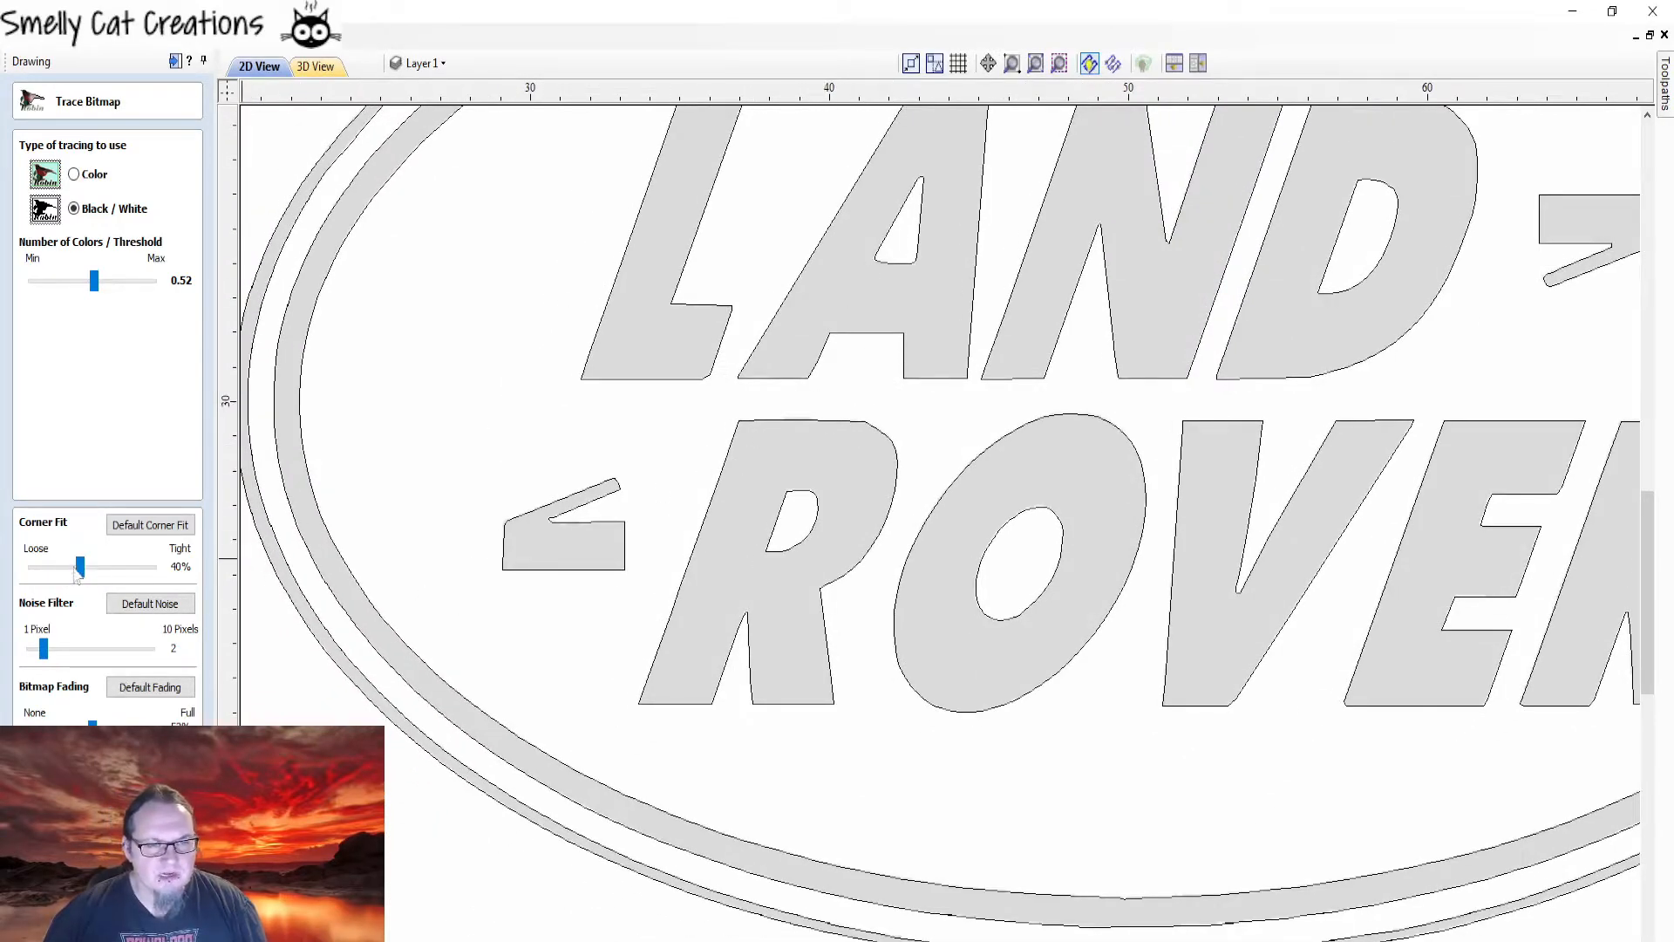
middle_drag(661, 470, 423, 537)
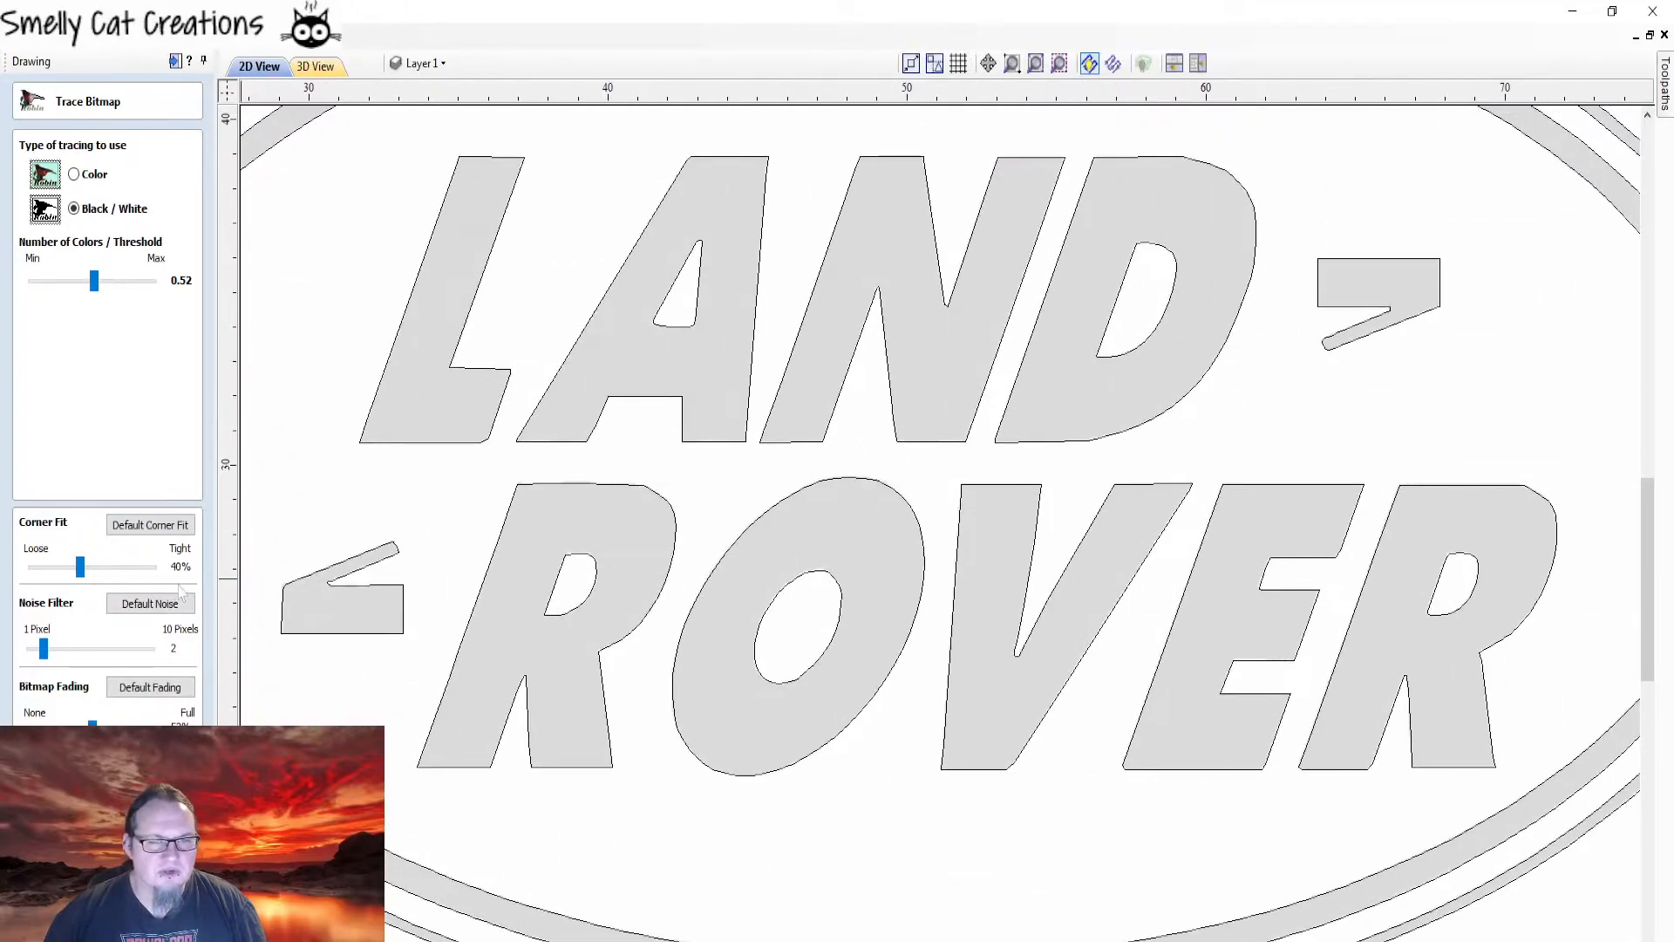
scroll(604, 455, down, 2)
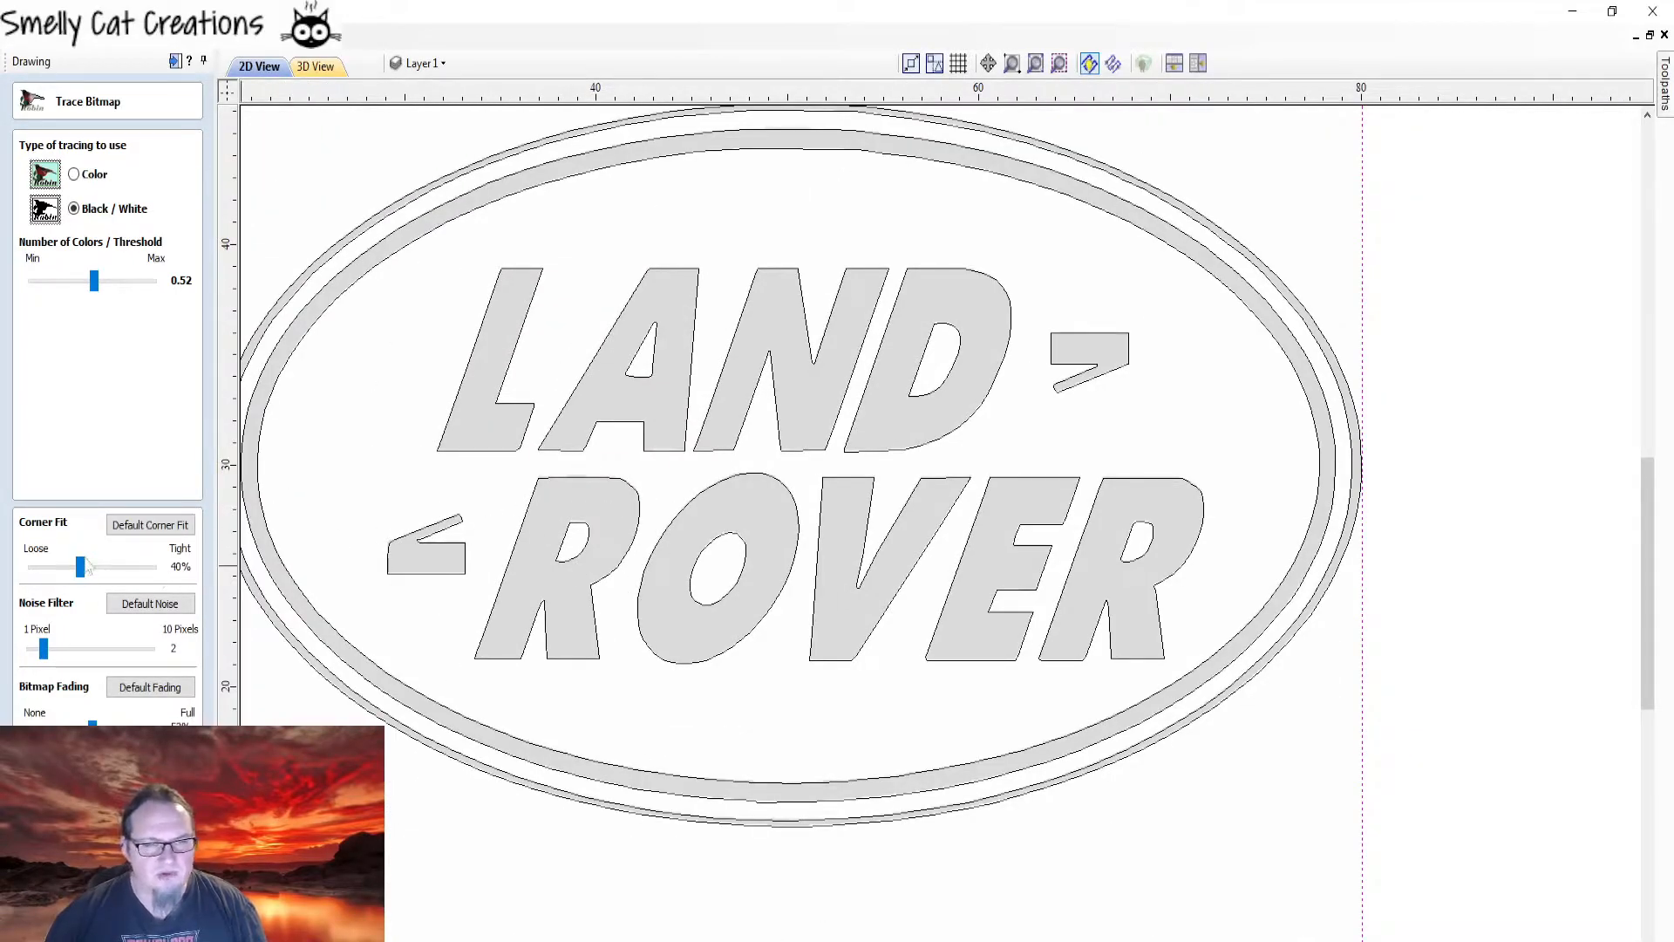
drag(84, 573, 153, 571)
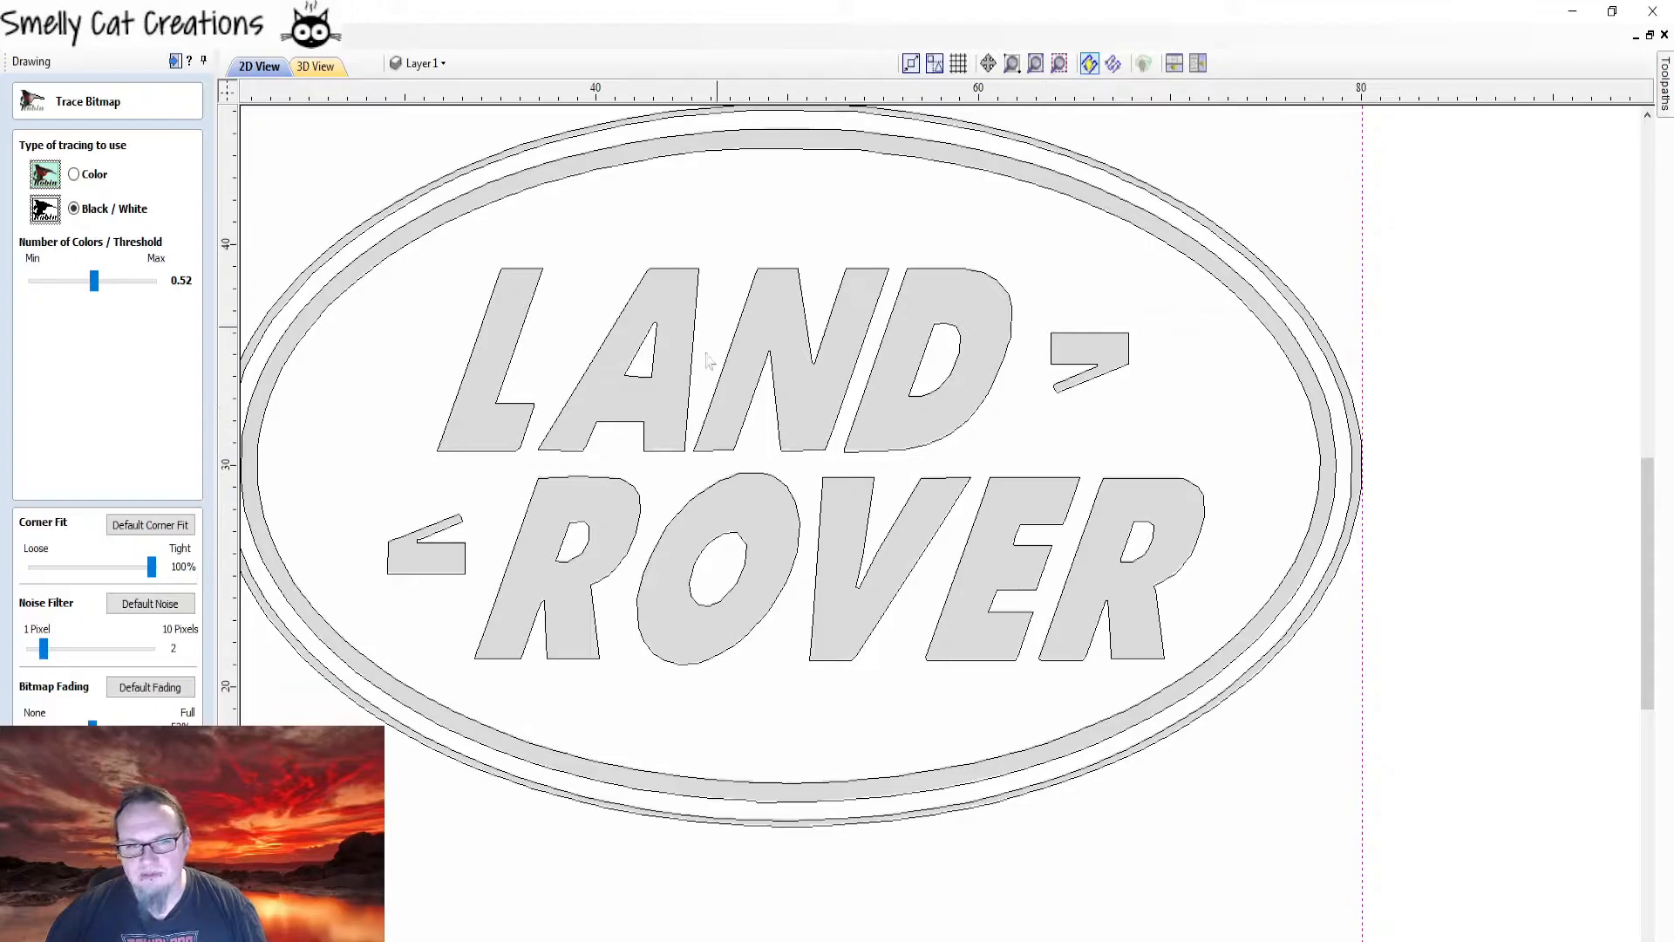
drag(153, 568, 33, 568)
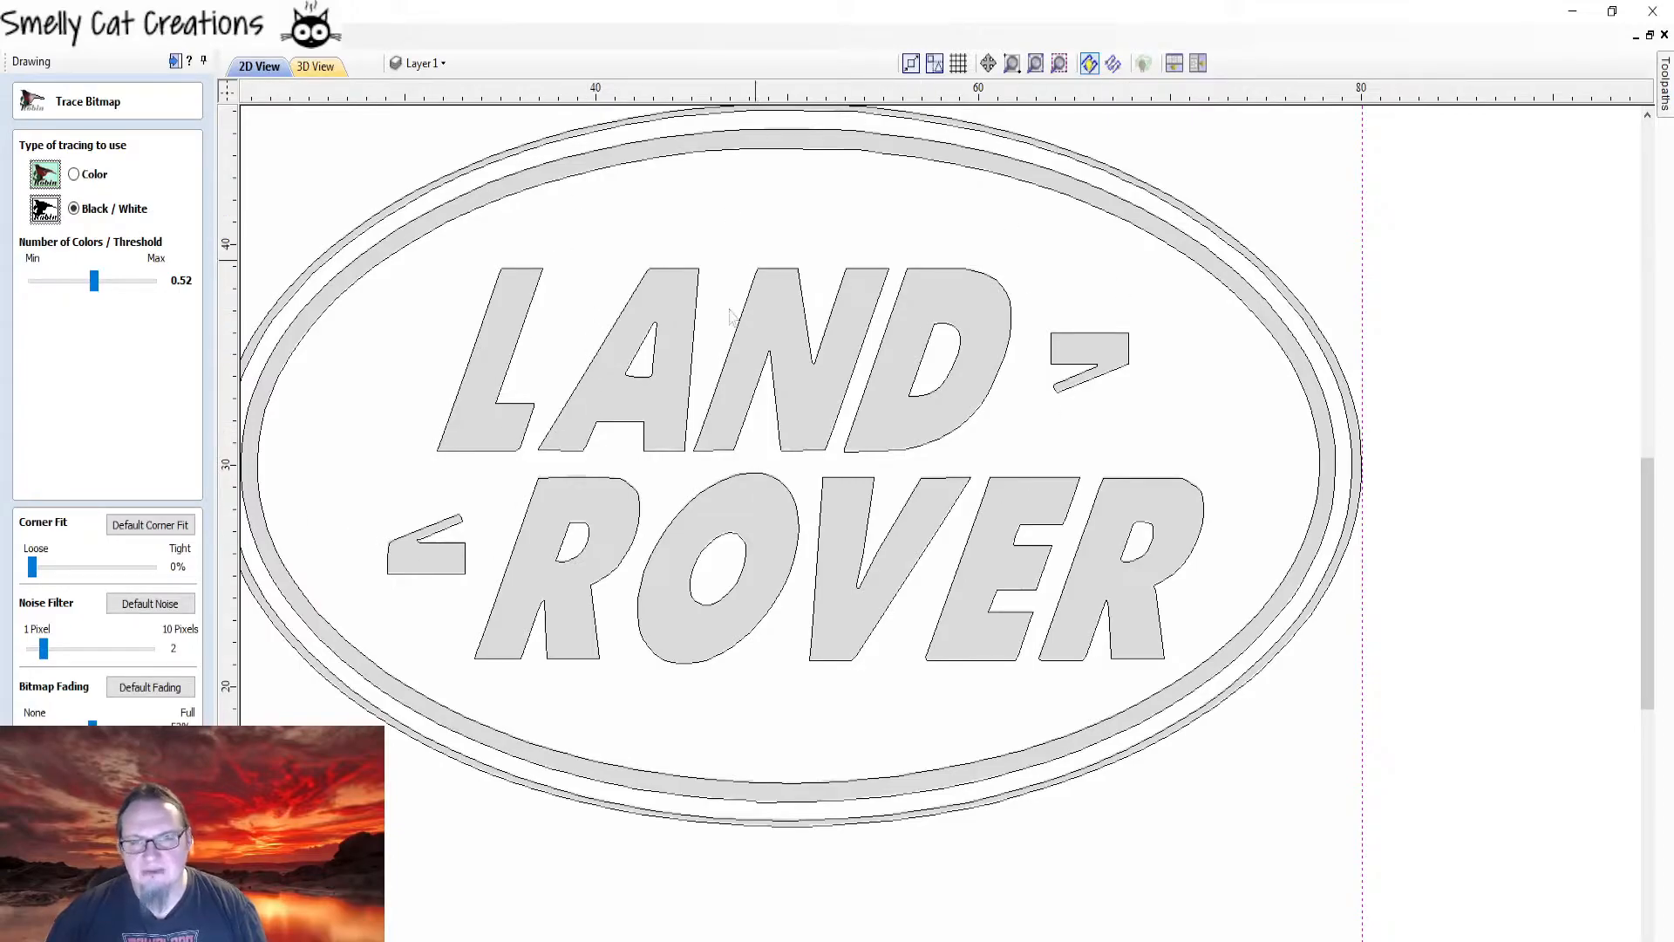
mouse_move(33, 568)
mouse_down()
mouse_move(292, 567)
mouse_move(151, 567)
mouse_up()
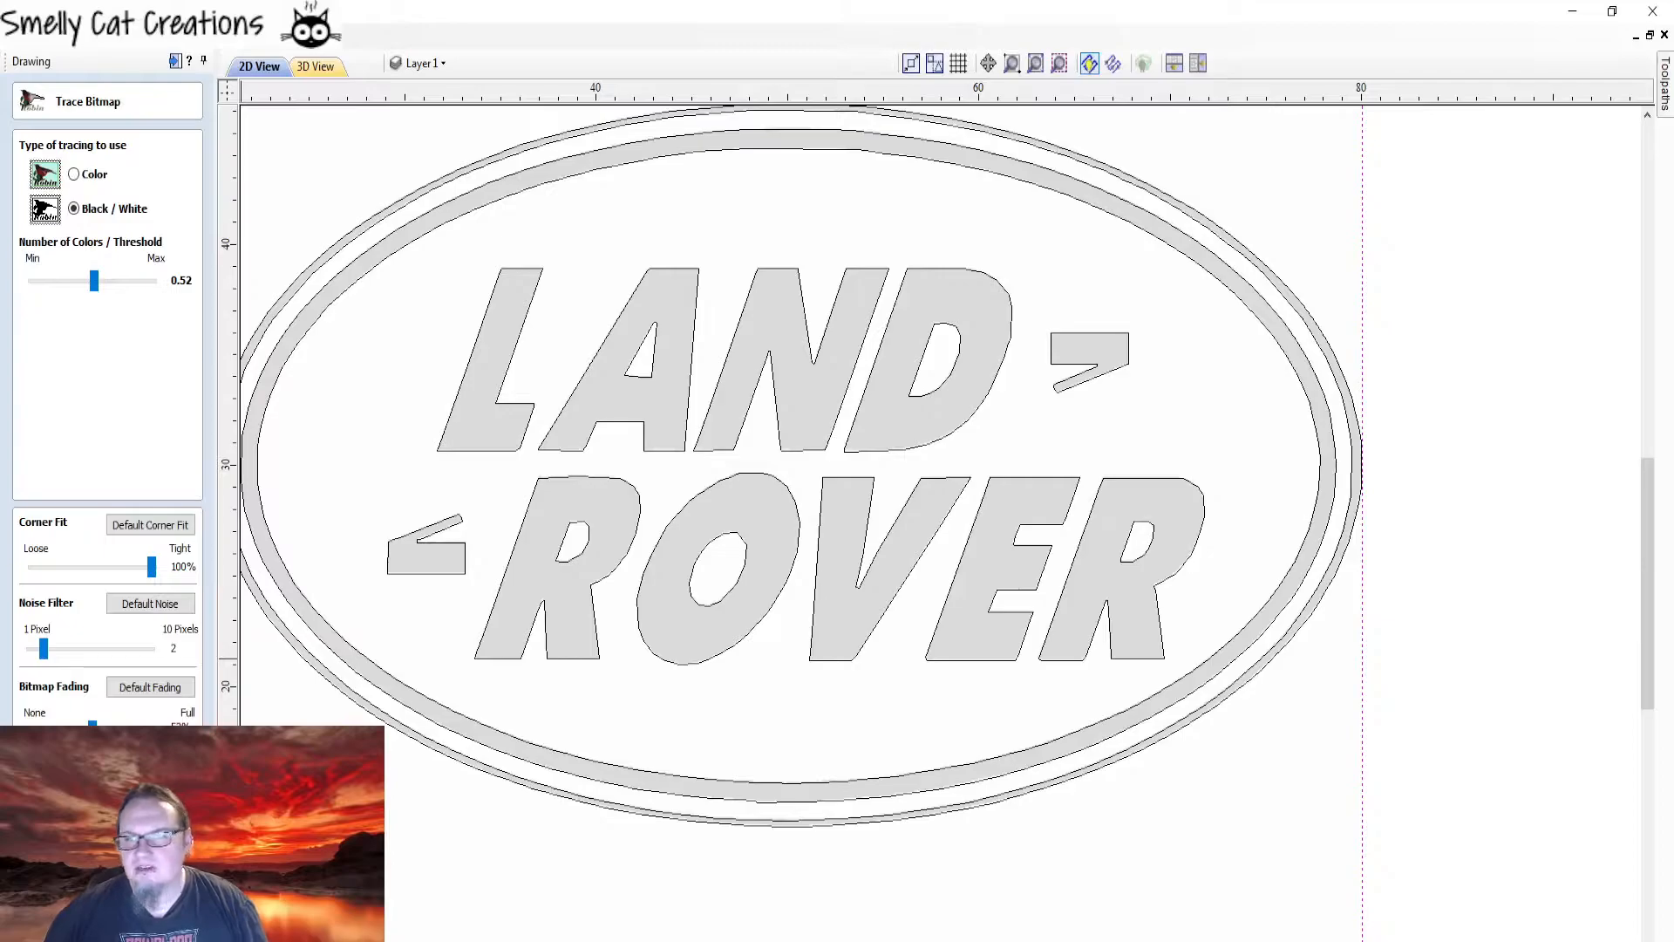
- Examine the tightly fitted outlines of the A and N and the curves of the oval border rings
scroll(490, 462, up, 5)
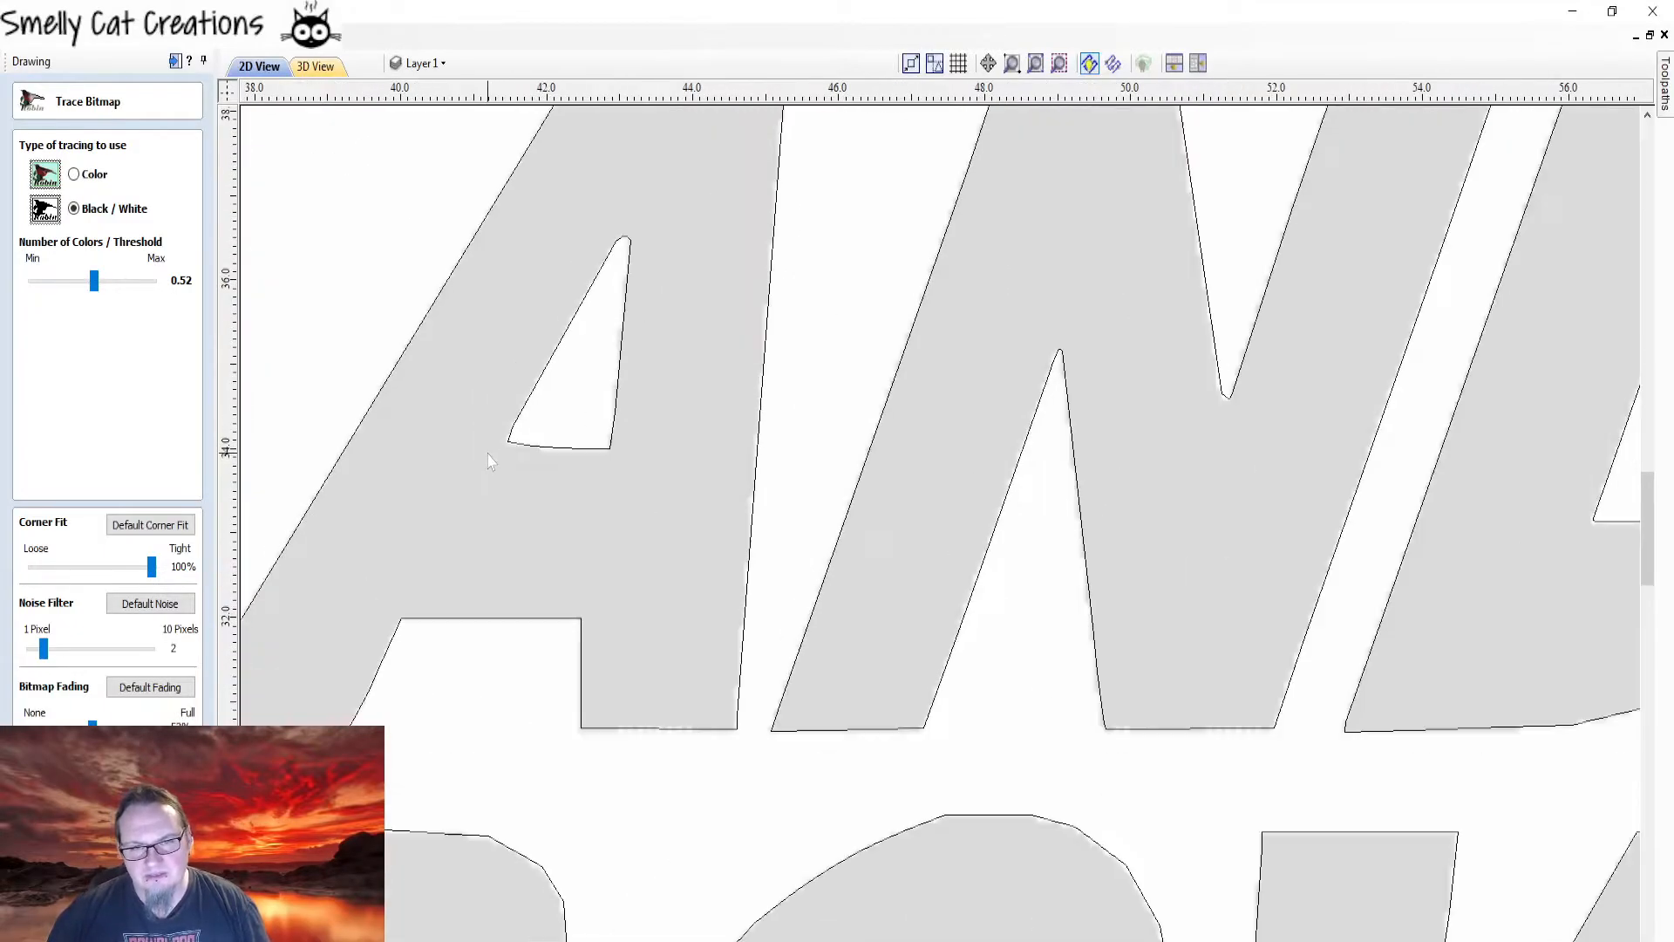
scroll(503, 534, down, 5)
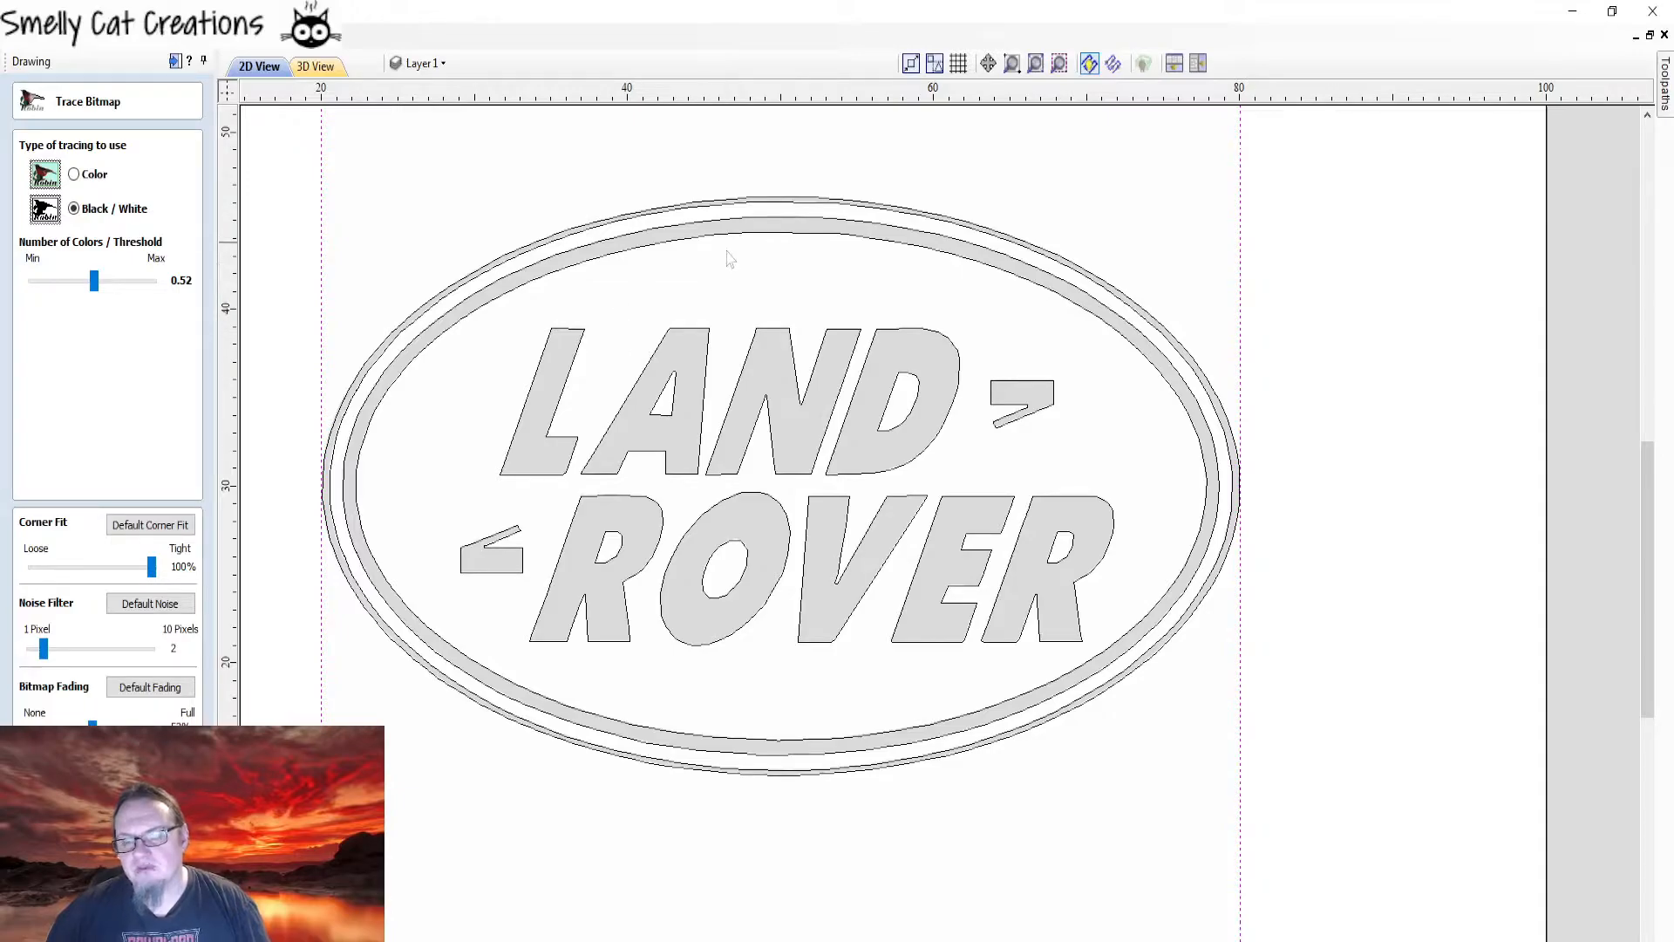
scroll(675, 250, up, 10)
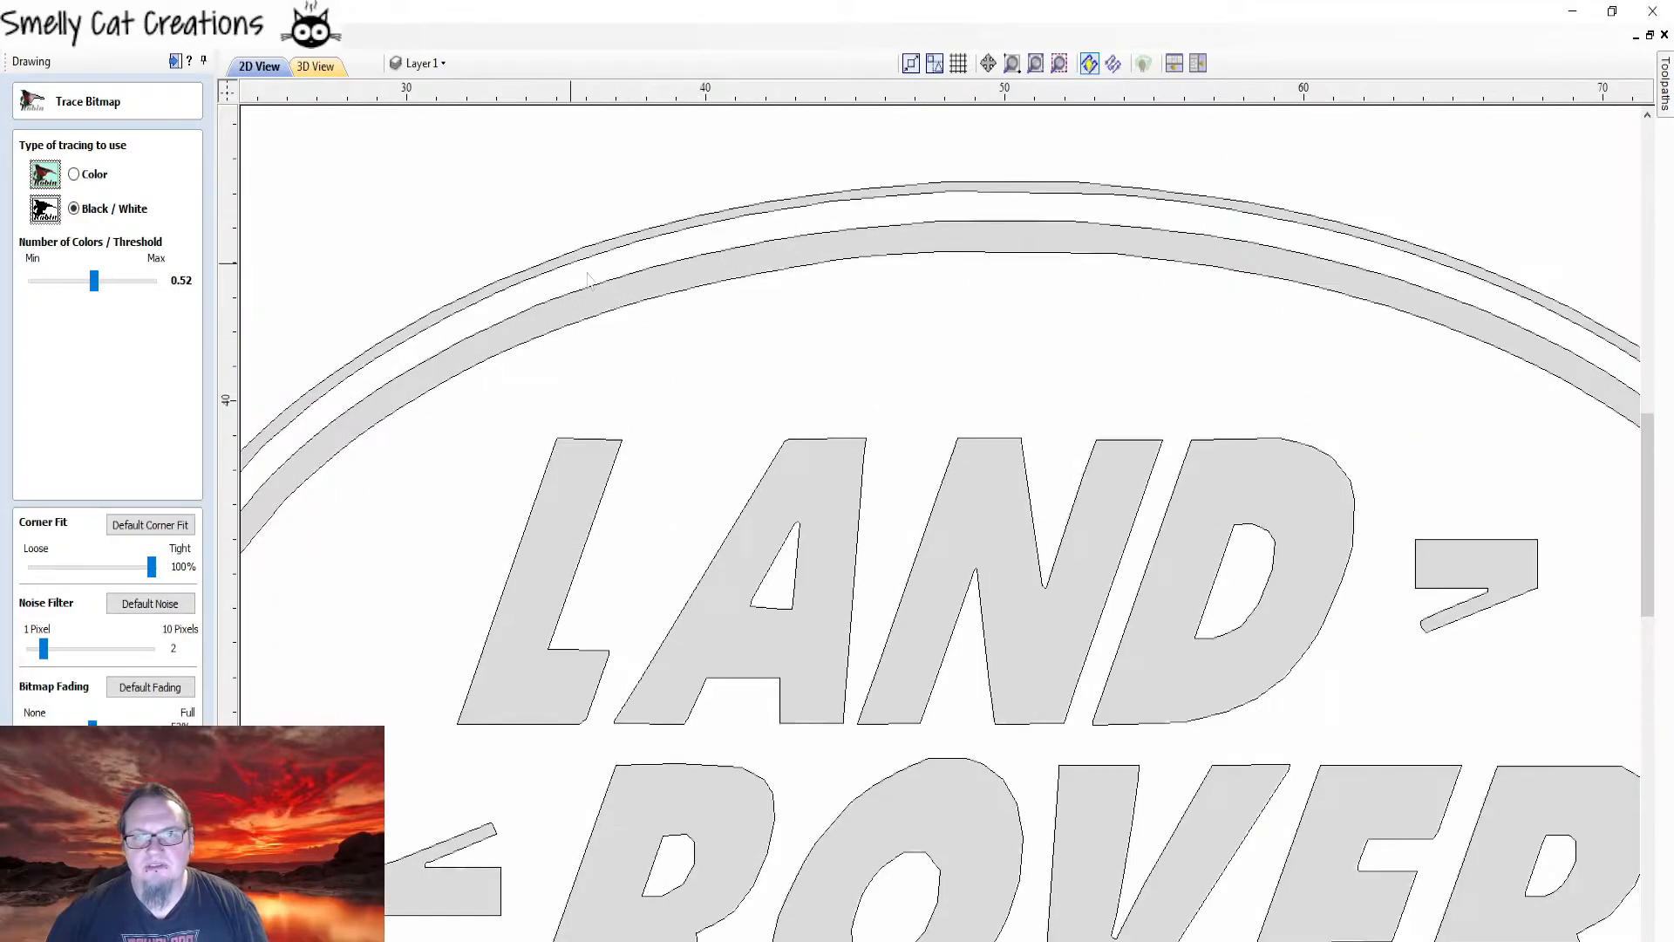
scroll(737, 192, down, 7)
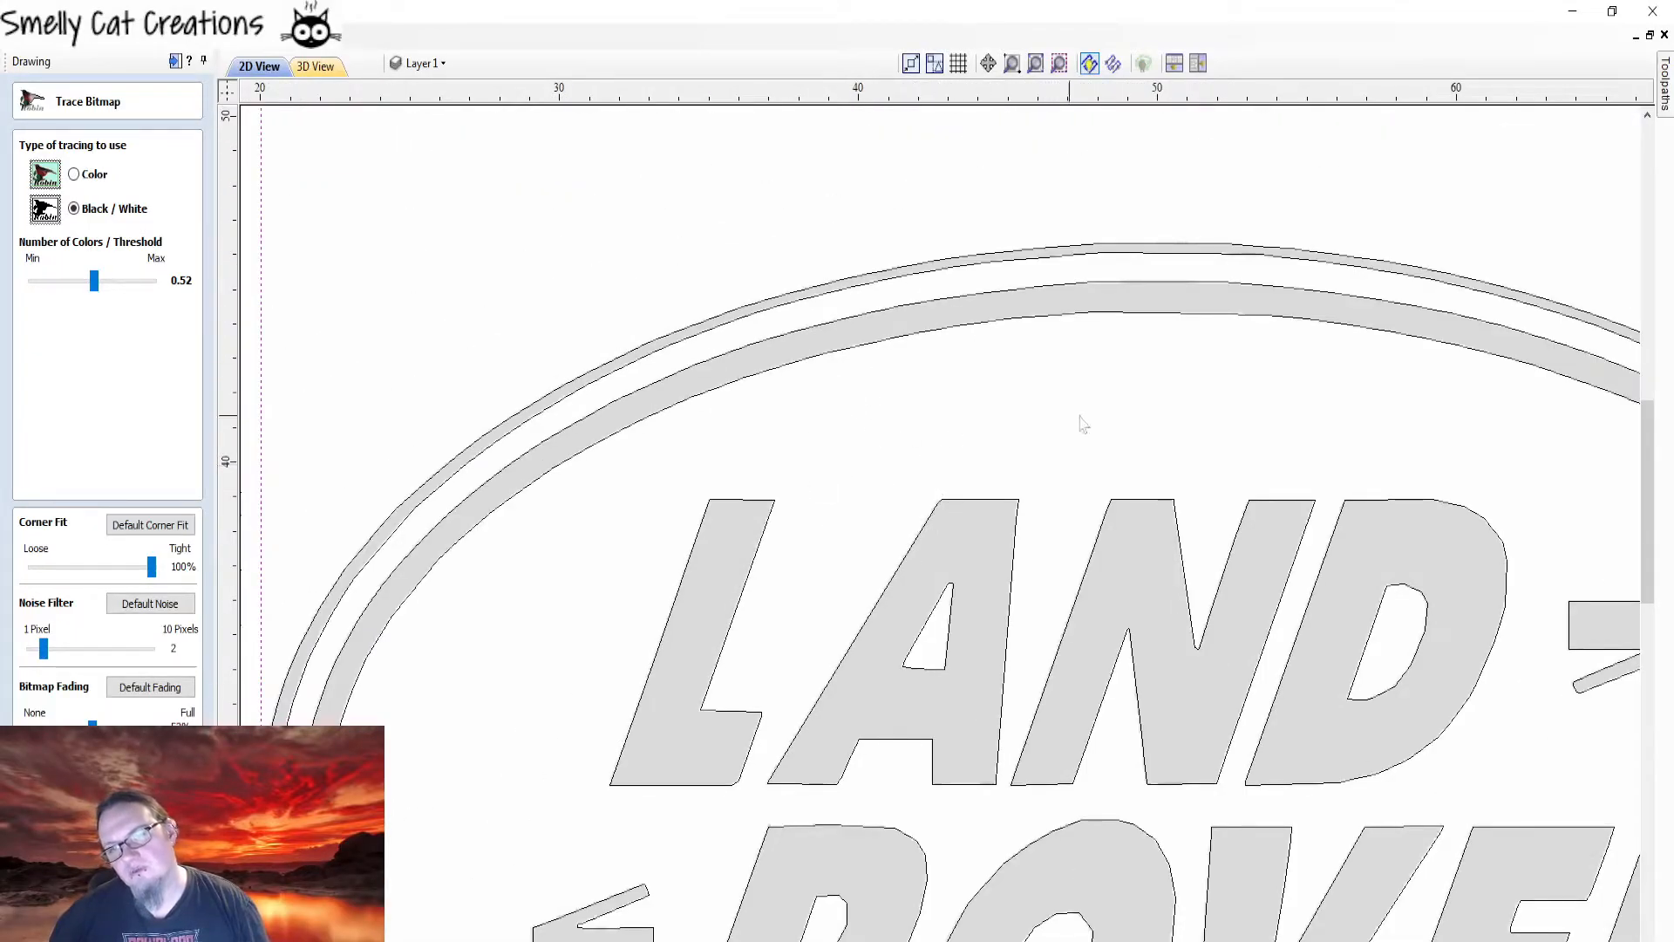
scroll(891, 424, down, 1)
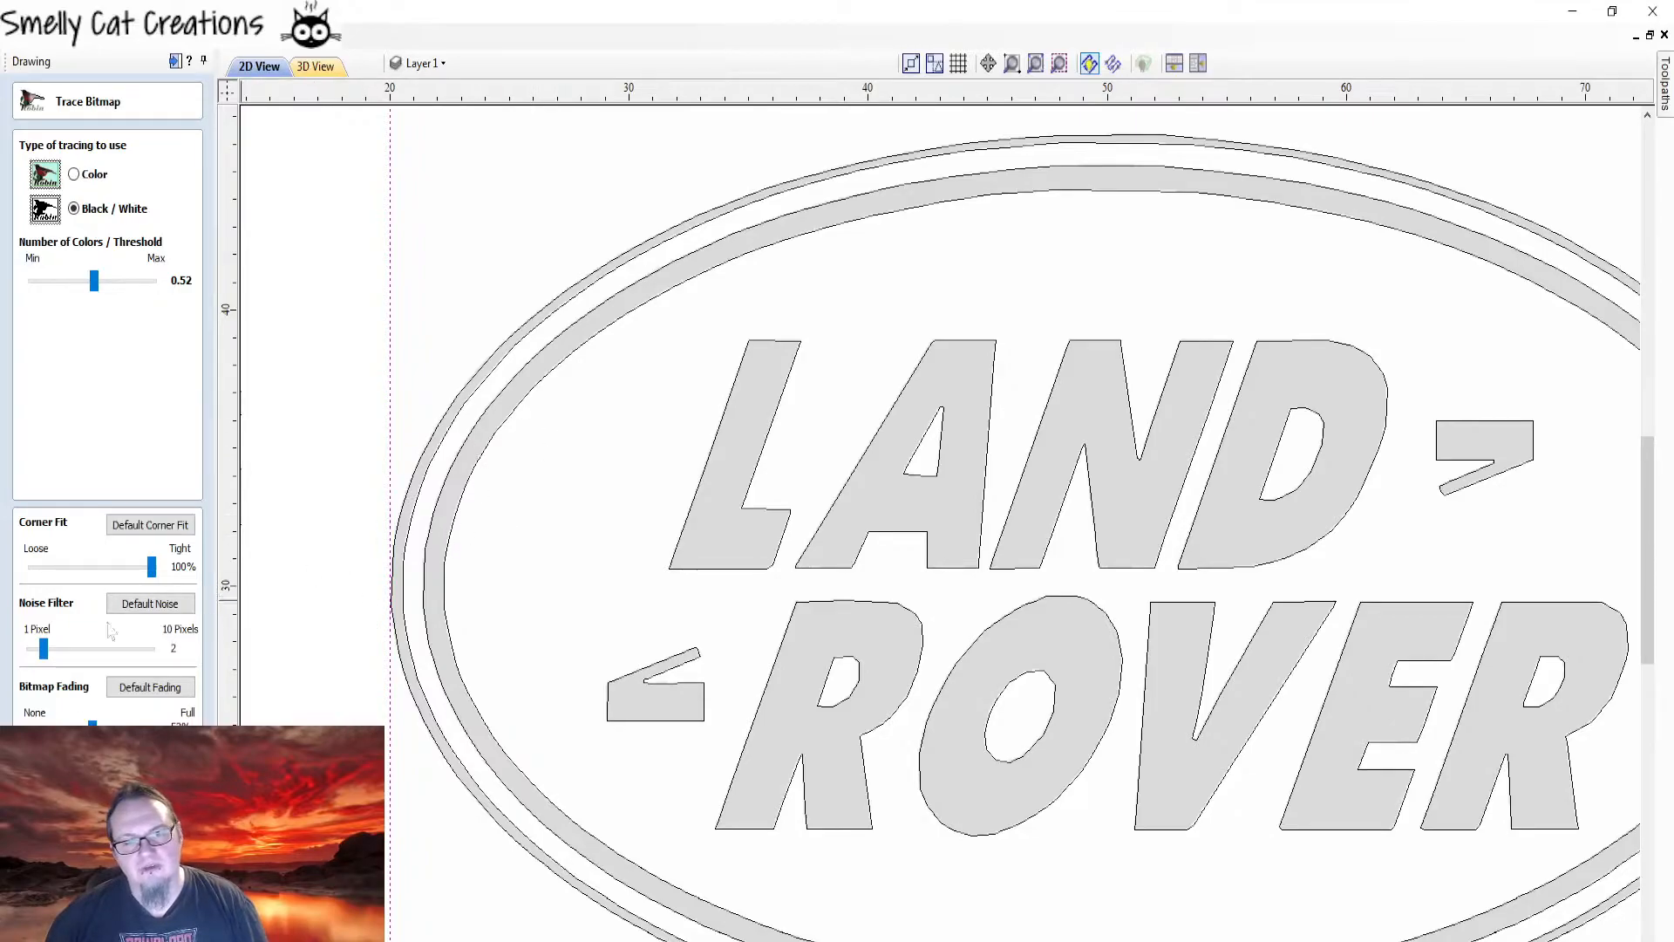
- Set the trace's Noise Filter to 10 pixels, create the vectors from the preview and close the bitmap tracing
drag(44, 652, 150, 650)
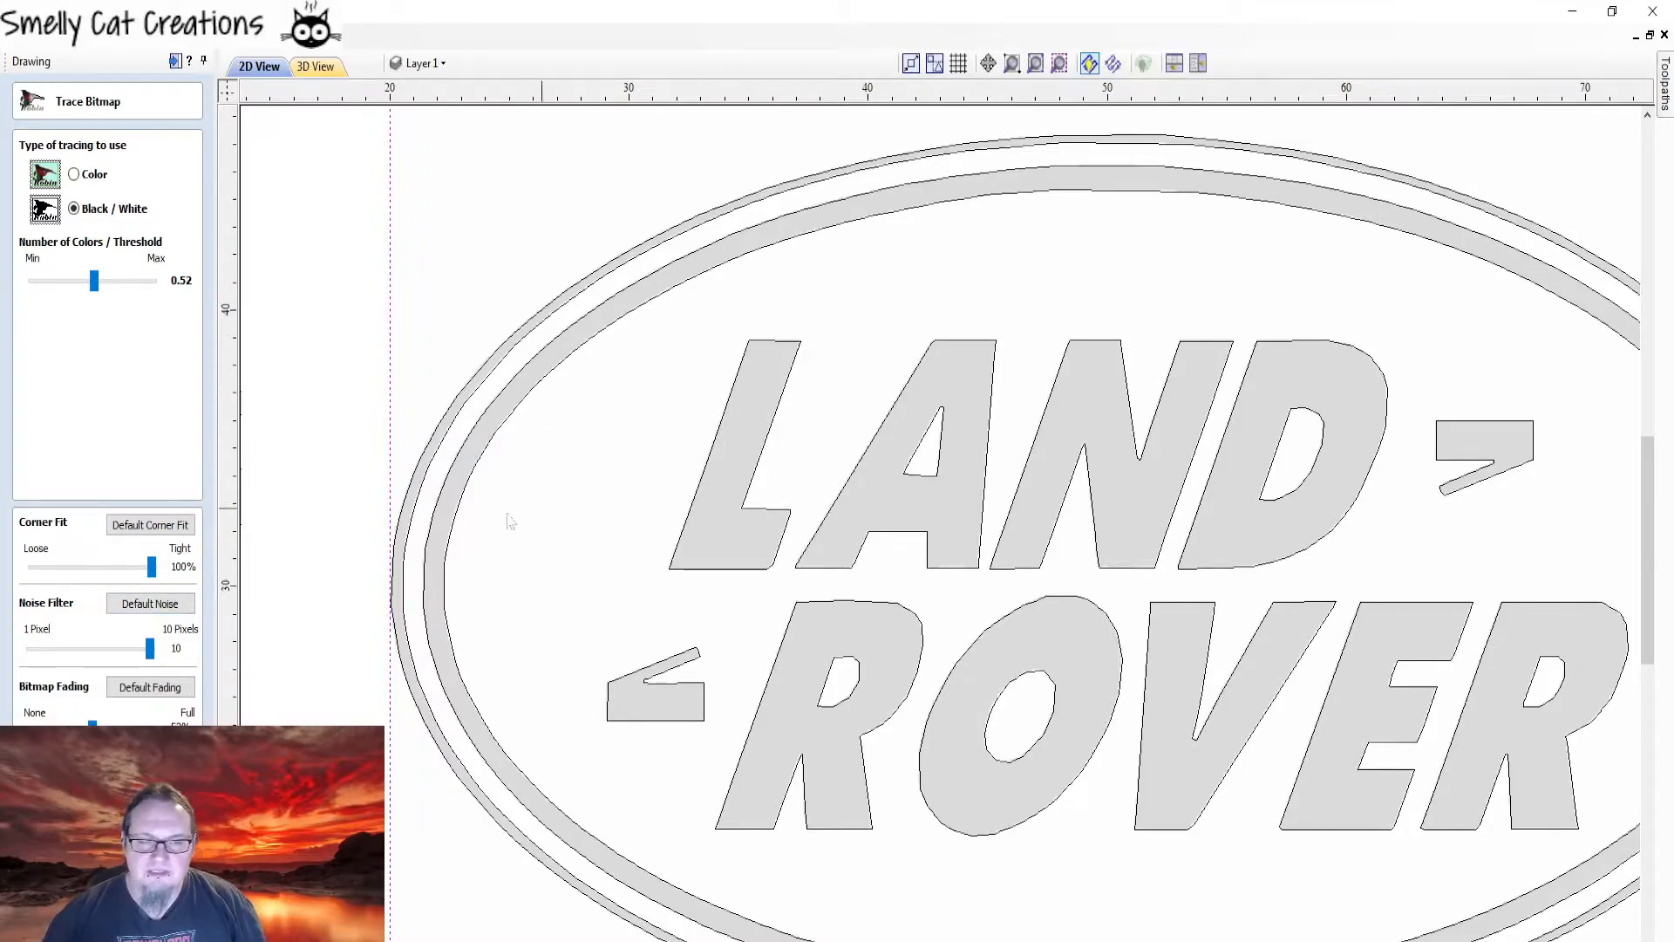
mouse_move(150, 649)
mouse_down()
mouse_move(73, 664)
mouse_move(153, 649)
mouse_move(7, 652)
mouse_move(150, 650)
mouse_up()
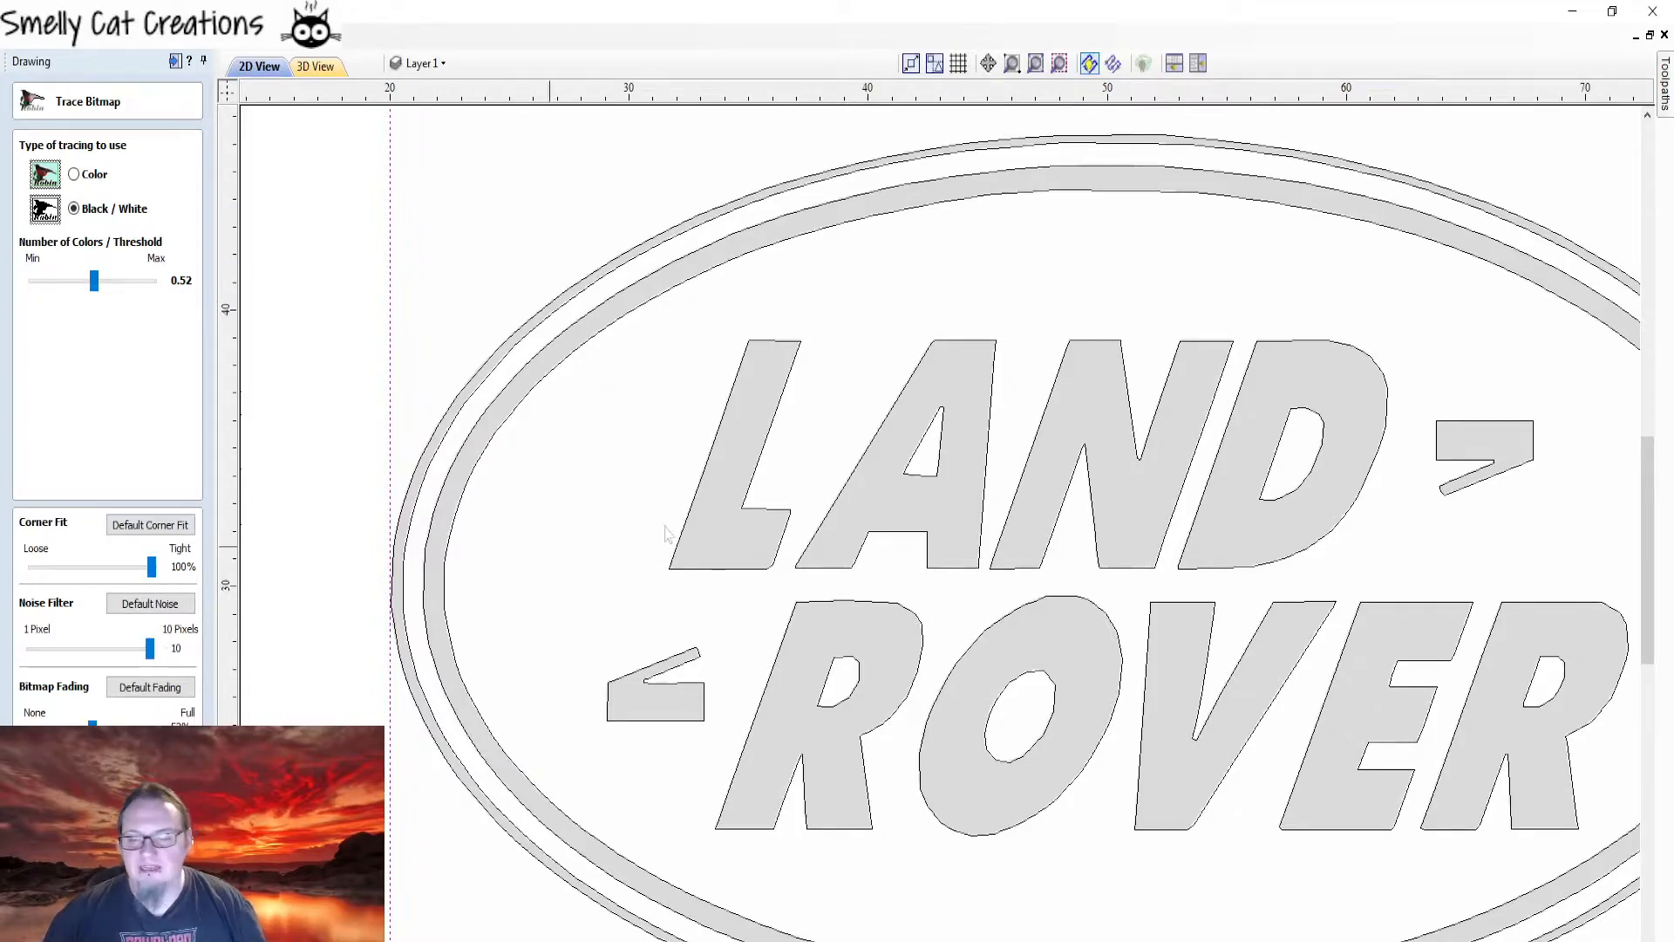
scroll(967, 469, down, 2)
middle_drag(966, 462, 874, 453)
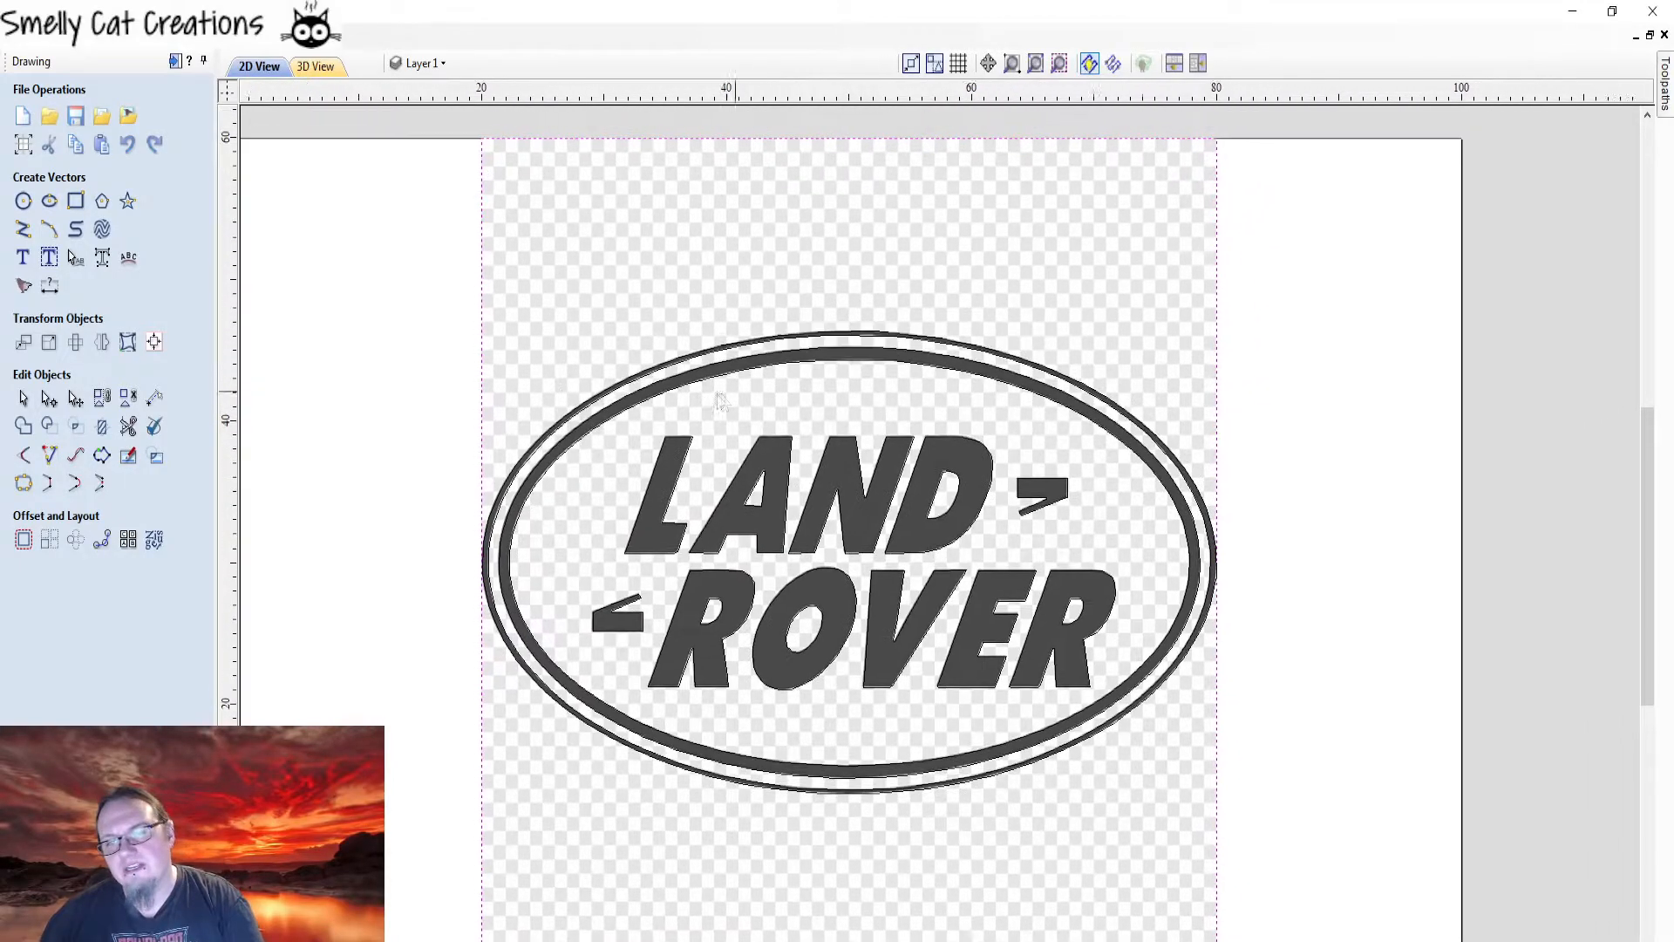
- Delete the original logo bitmap so that only the traced vectors remain
middle_drag(794, 369, 719, 391)
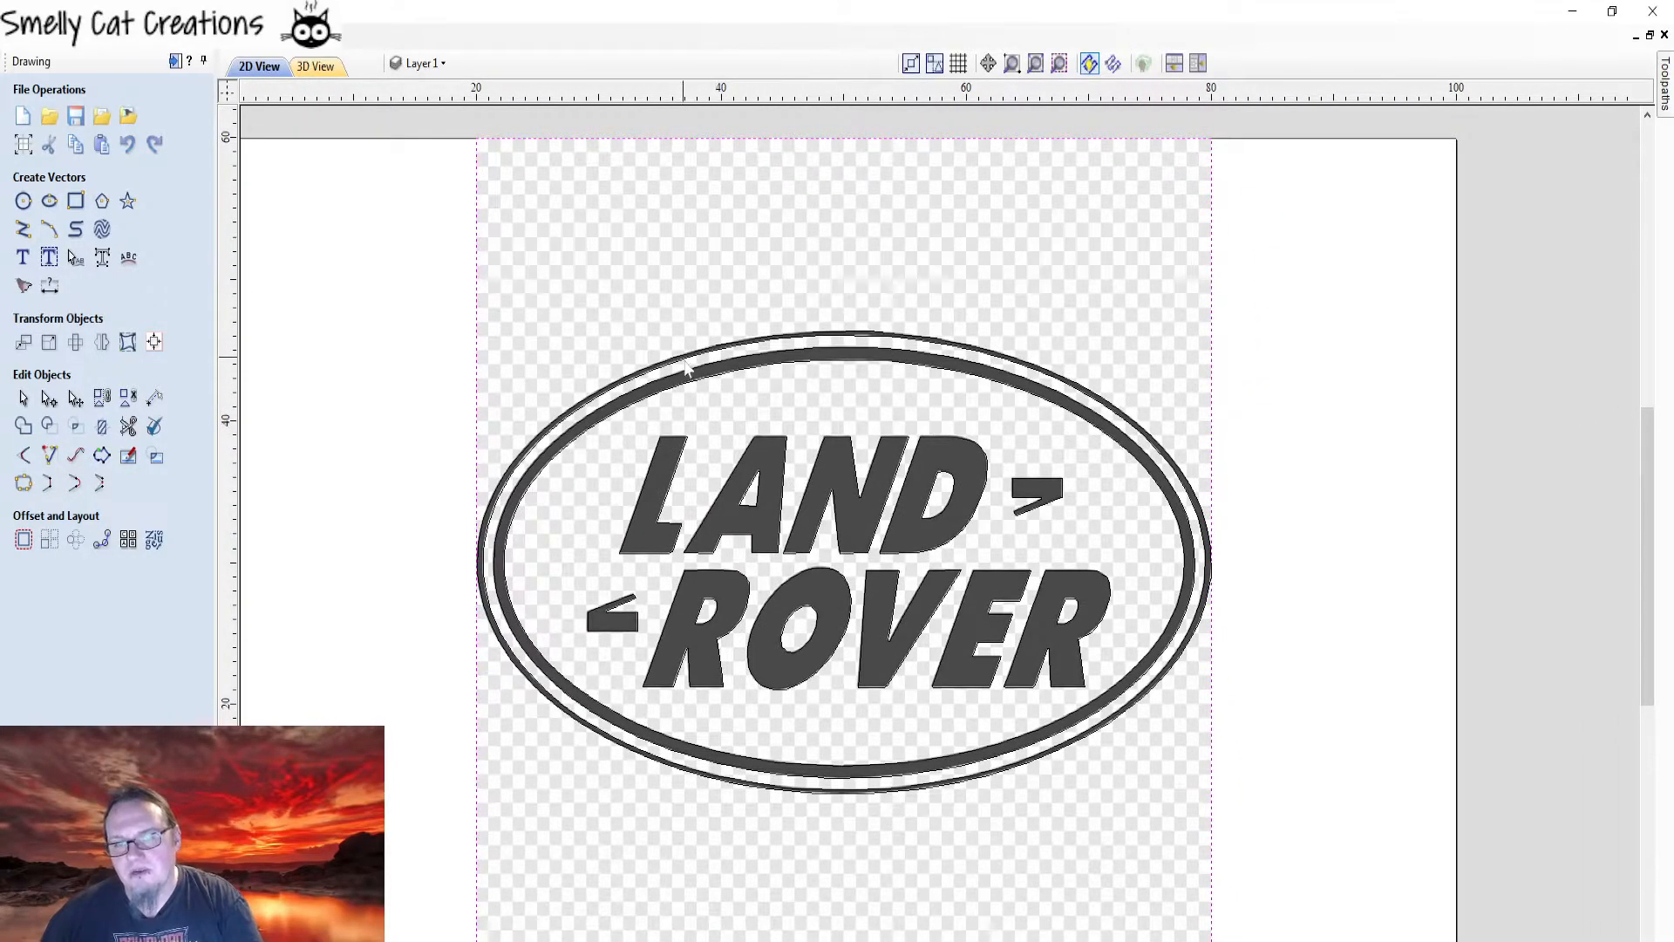
click(328, 335)
click(657, 241)
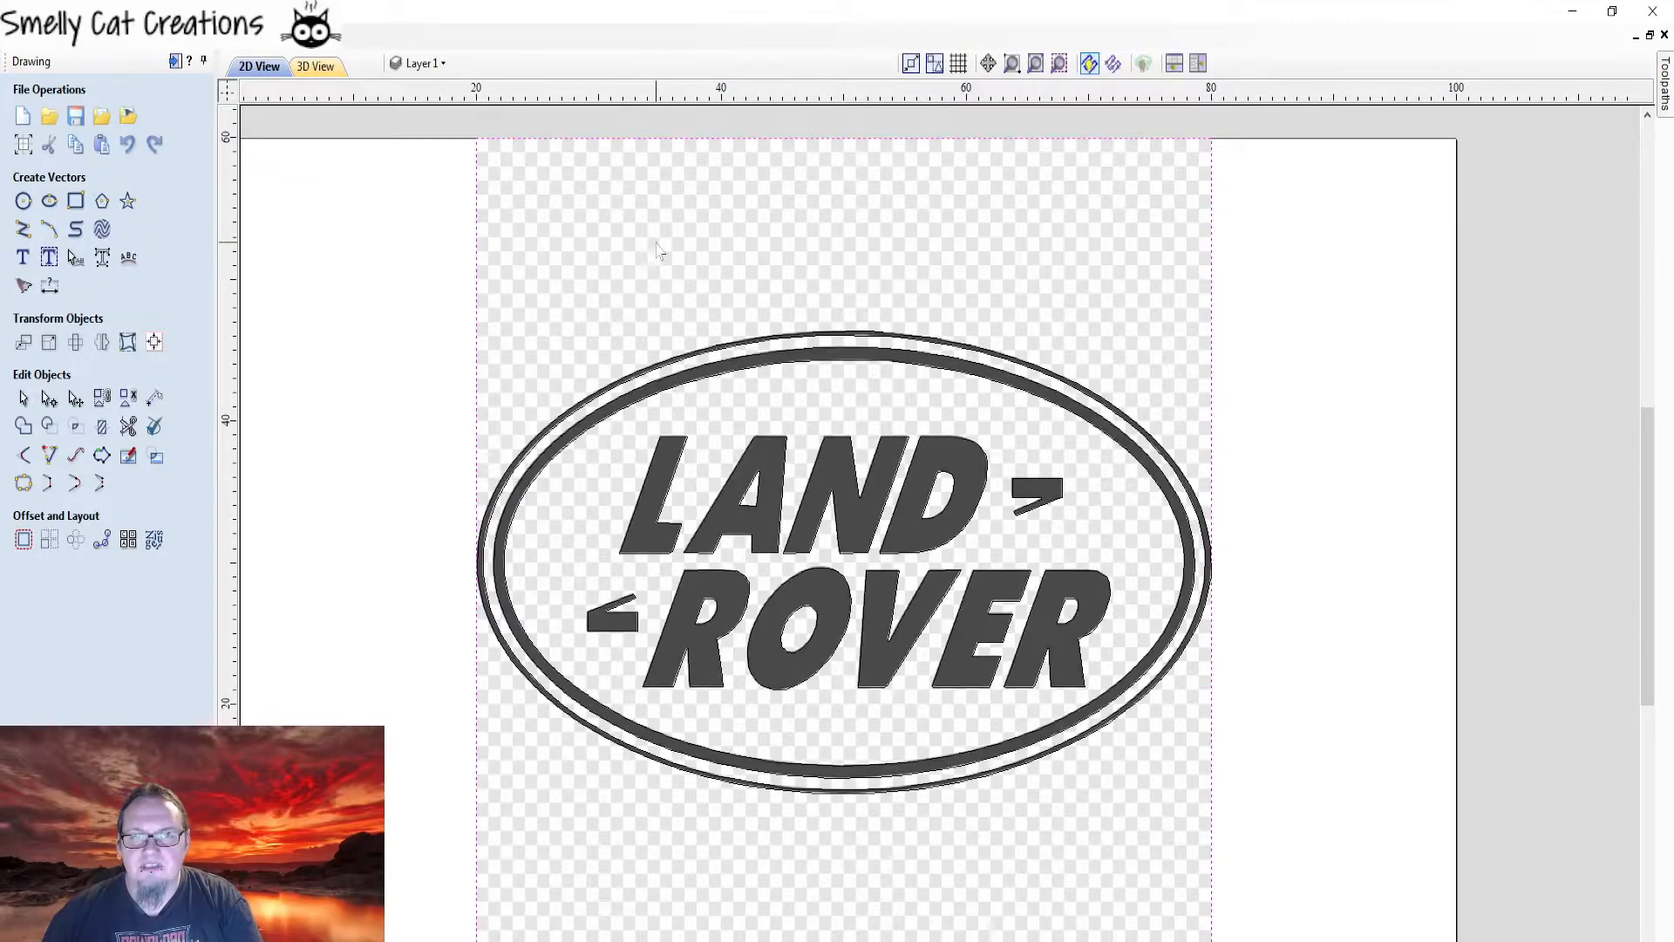
key(Delete)
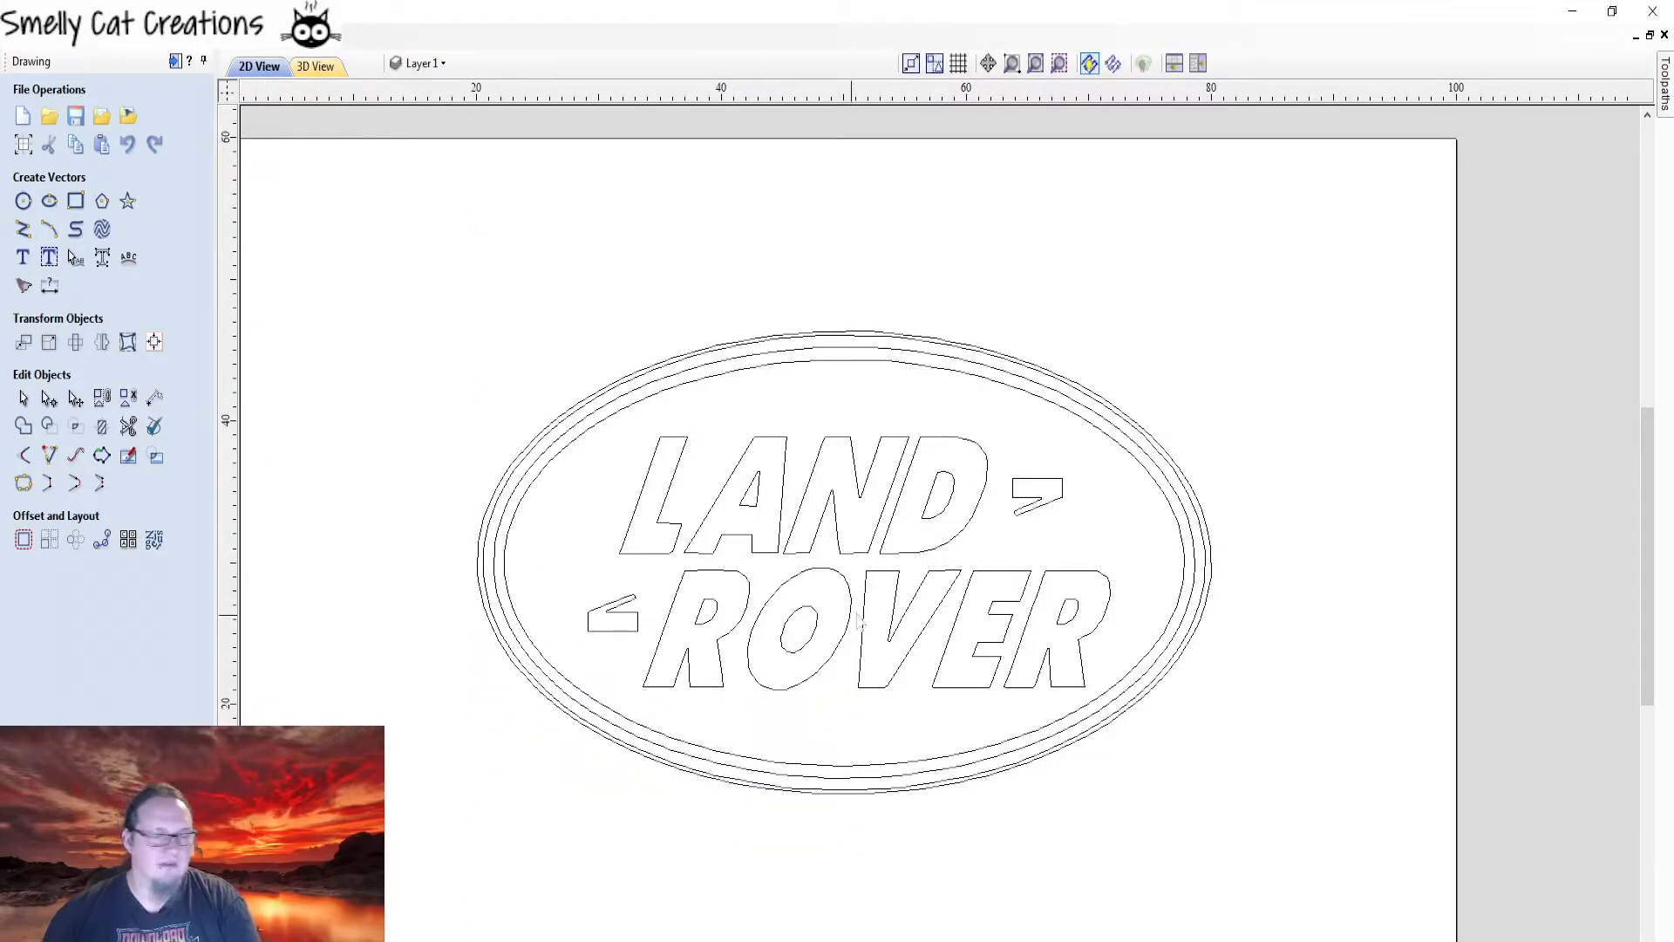
- Select all the traced logo vectors to check how they are grouped, and clear the selection
scroll(1008, 570, up, 3)
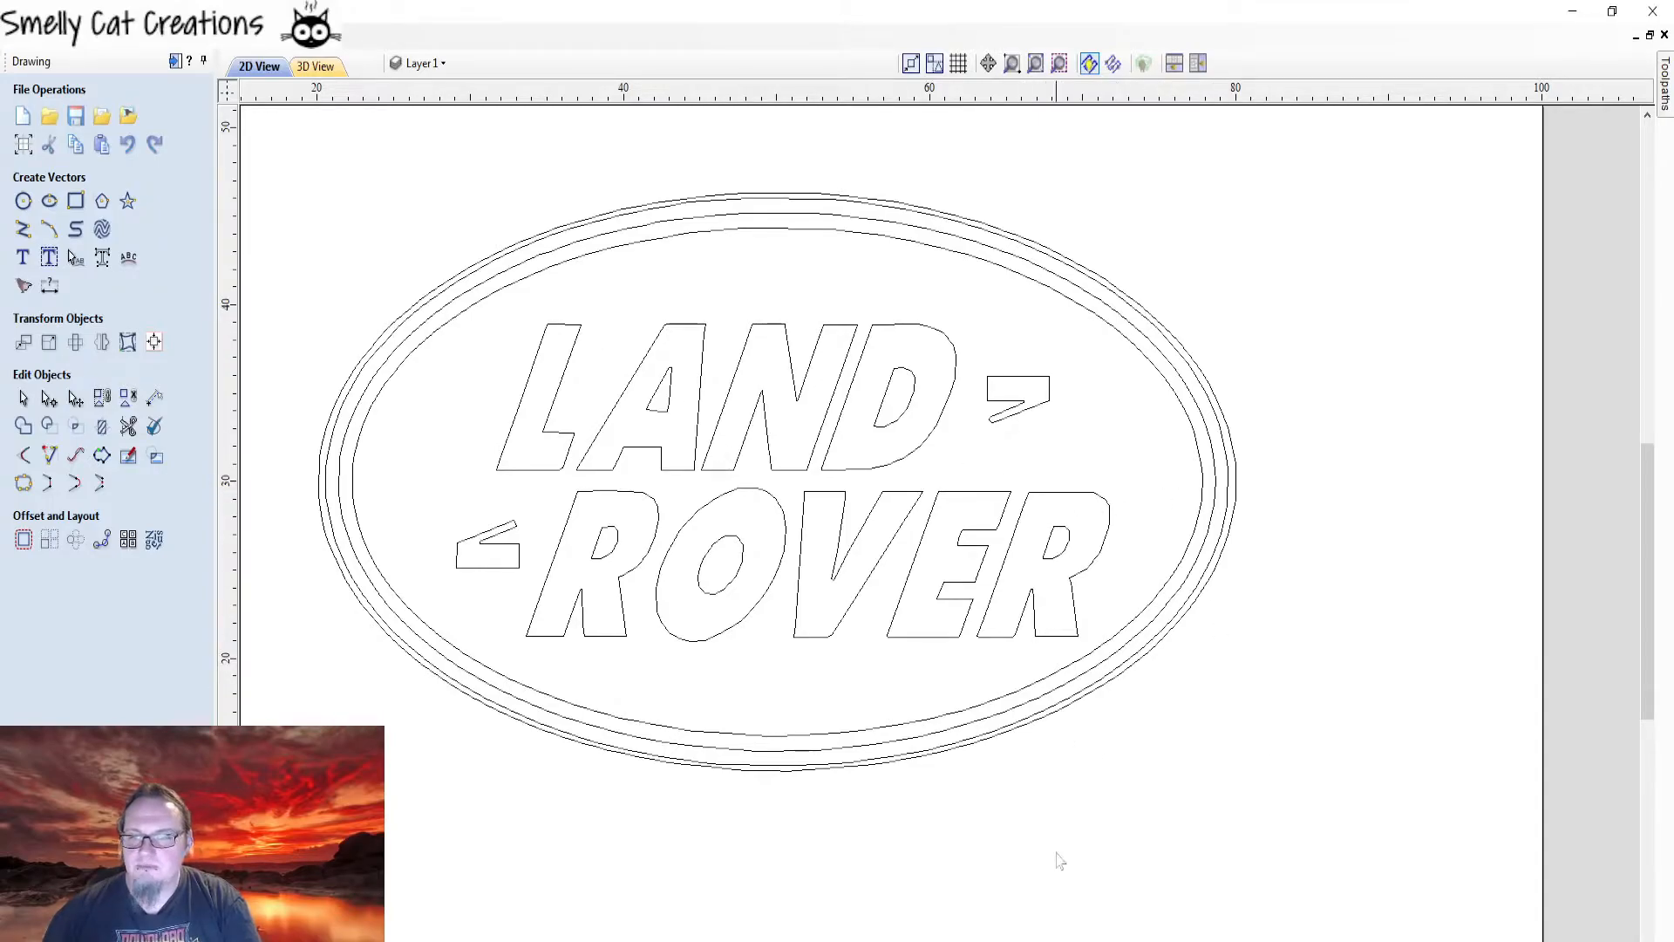
key(ctrl+a)
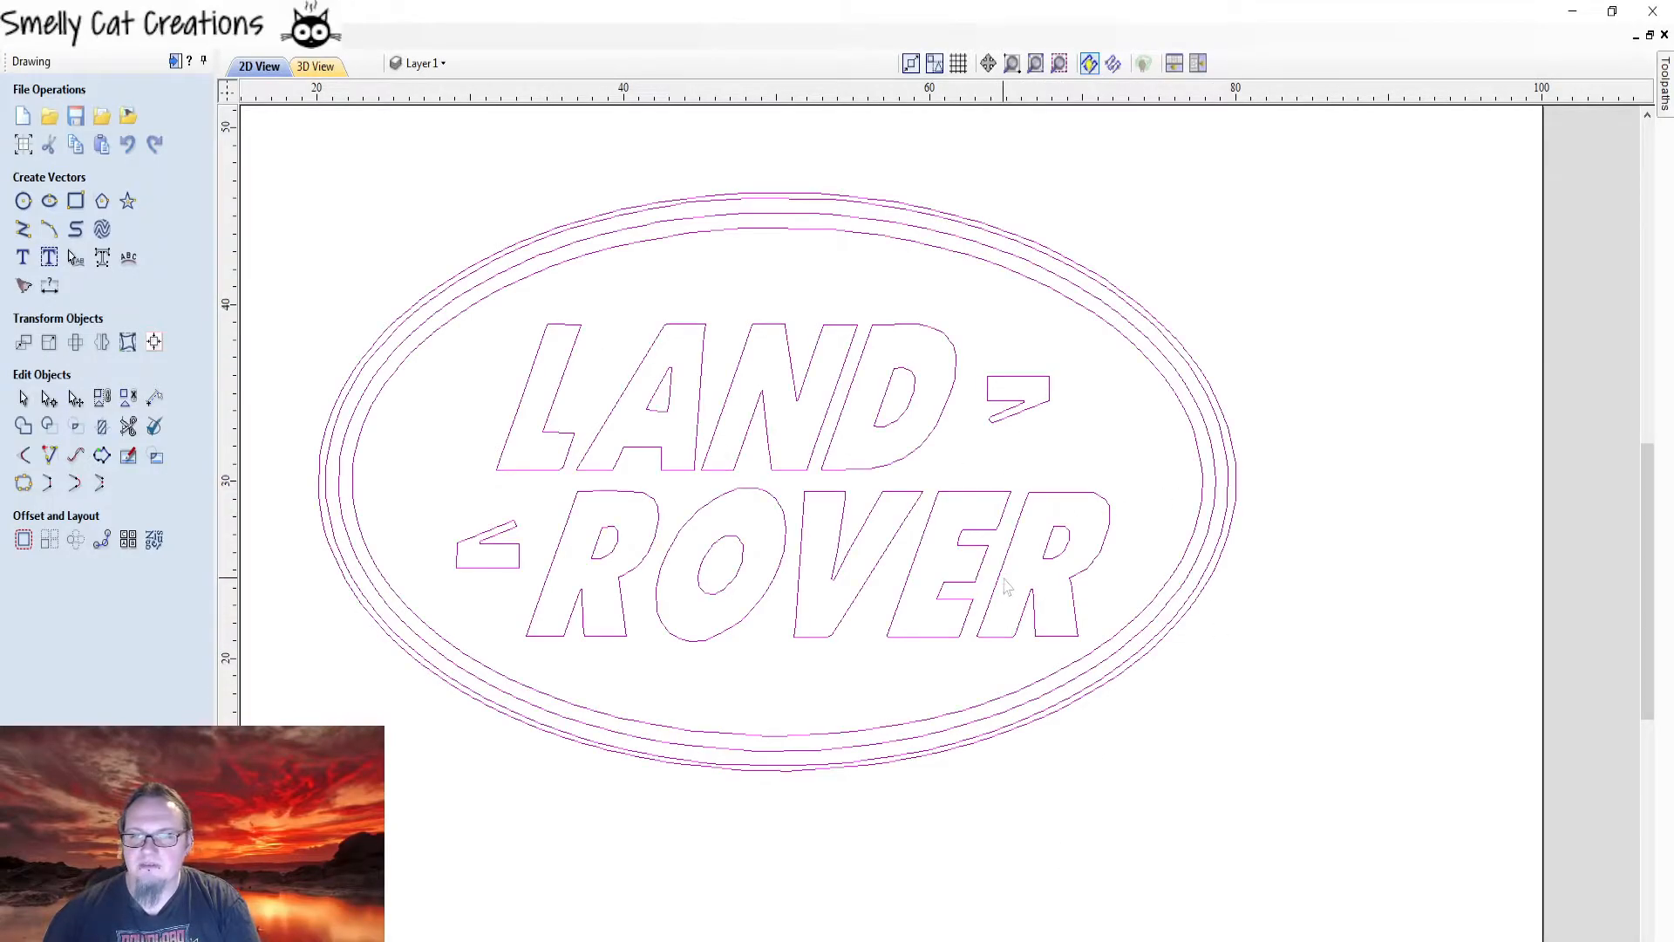
scroll(1049, 408, down, 1)
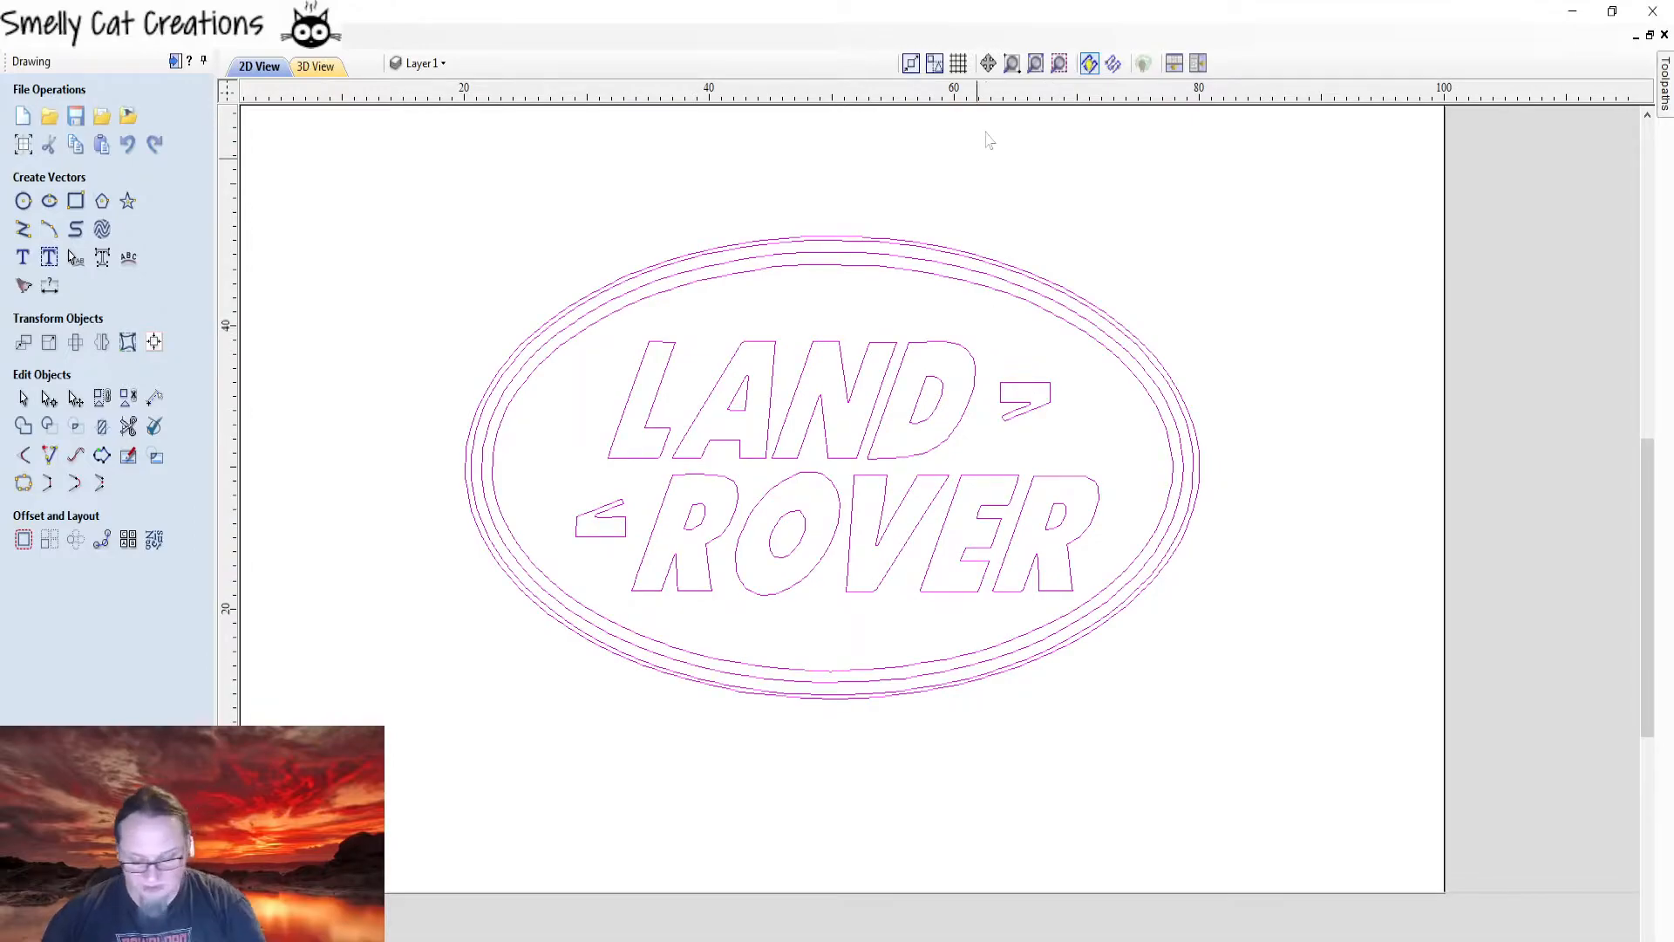
click(1016, 772)
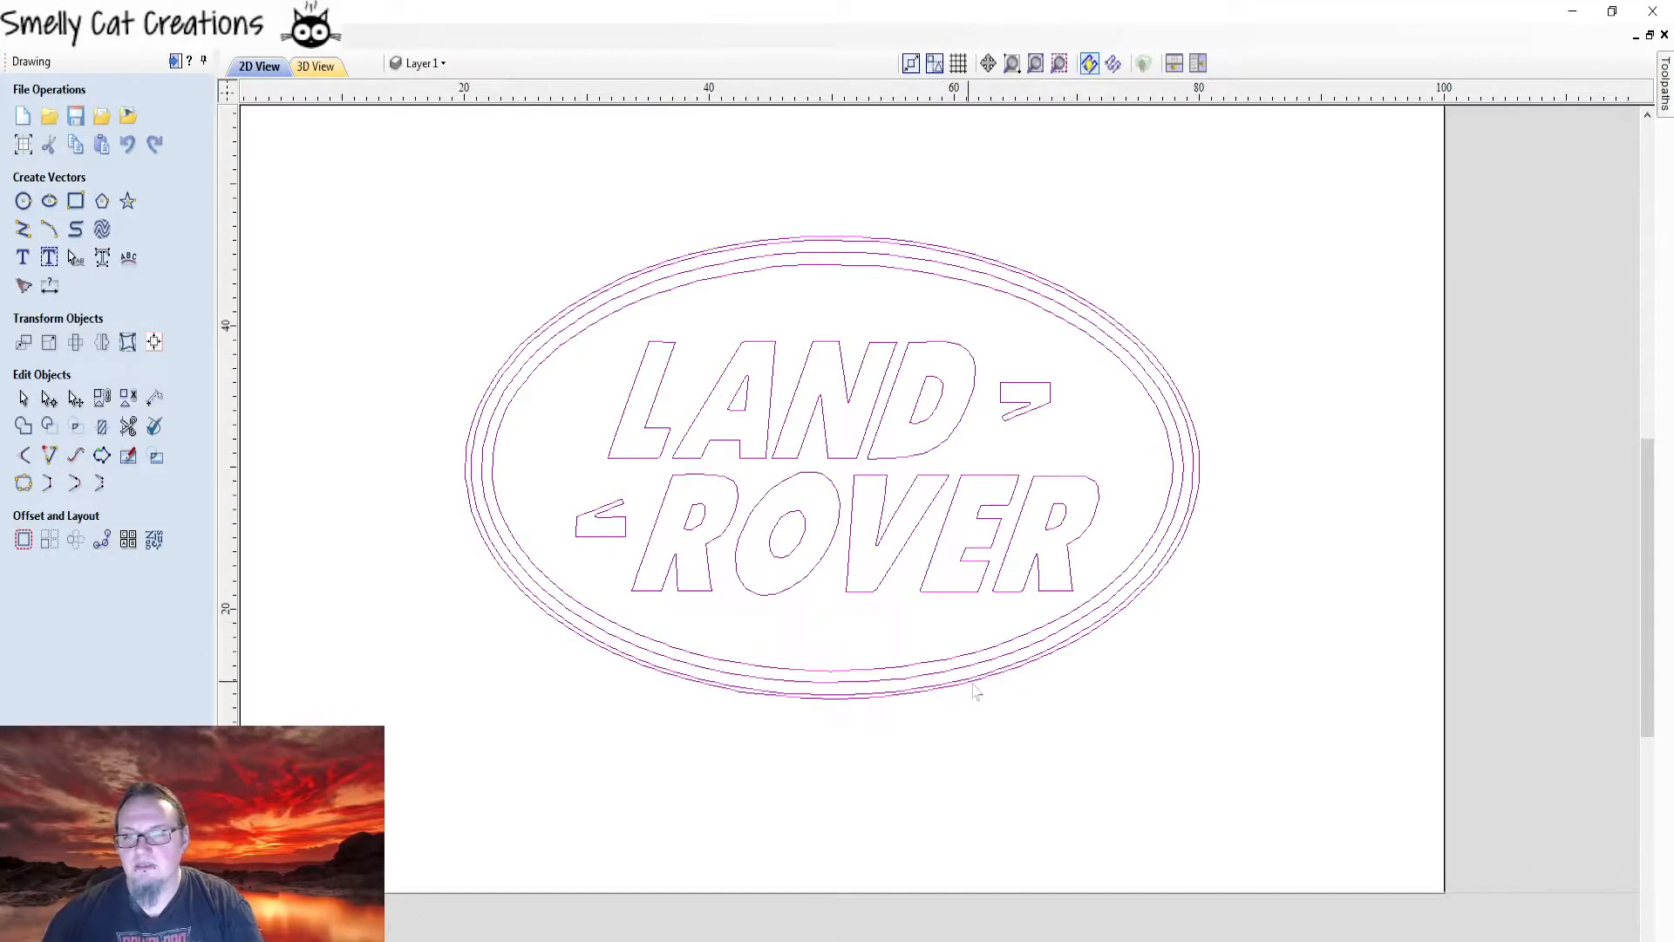
click(939, 384)
drag(1269, 759, 491, 241)
click(1124, 701)
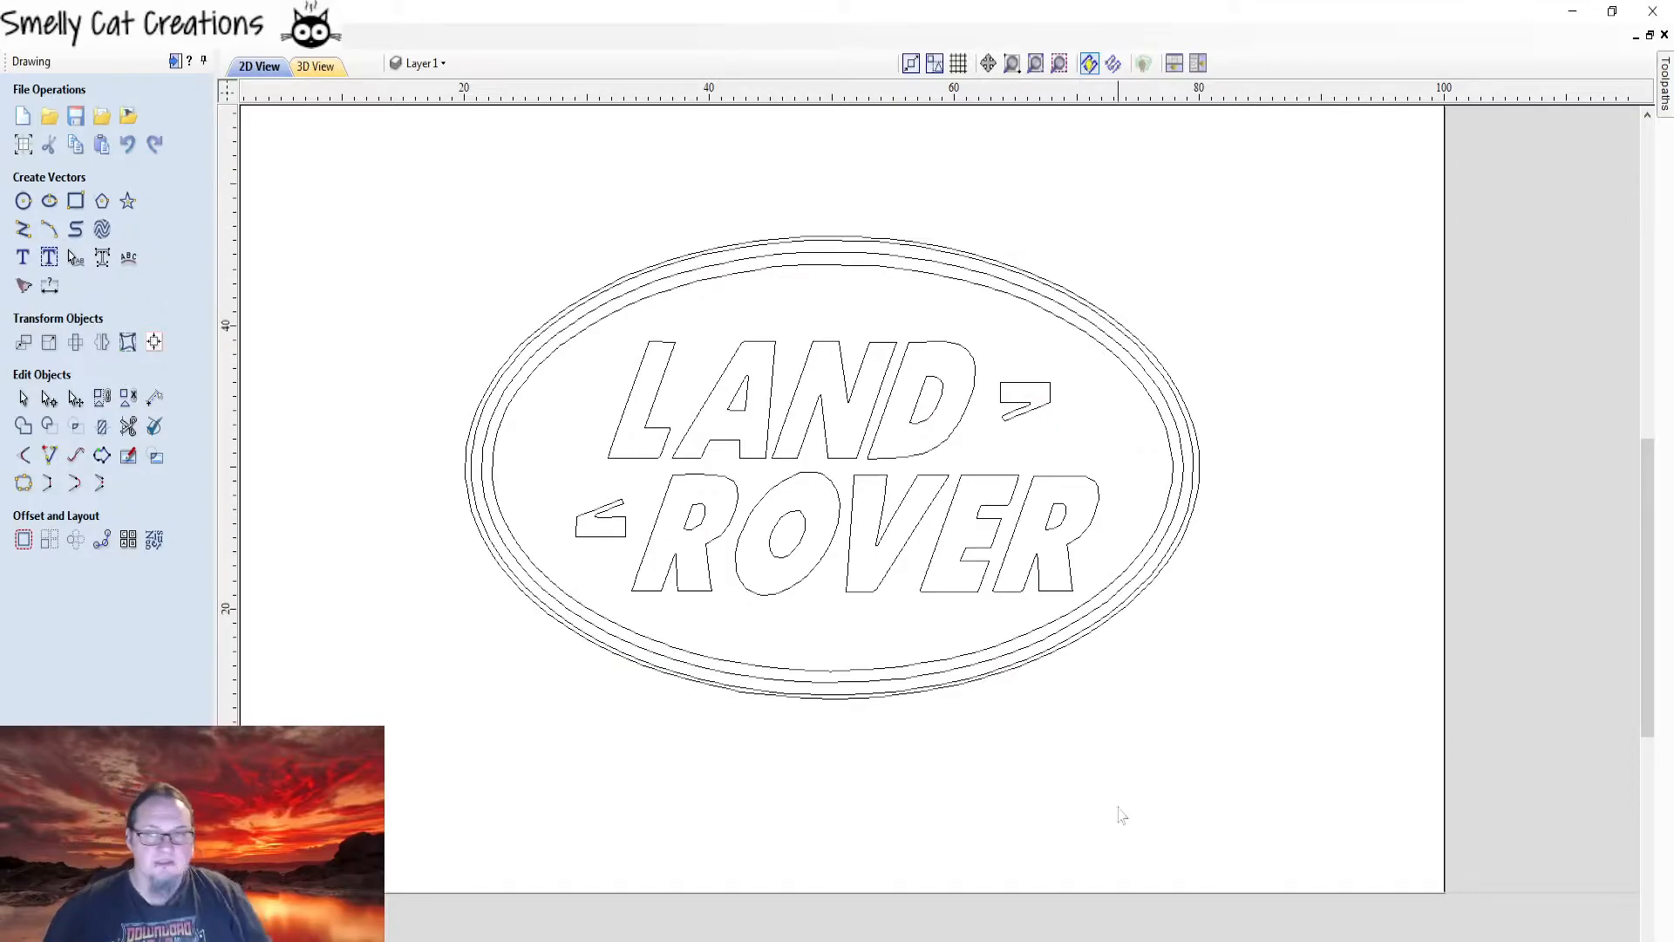
- Select the grouped logo tracing and ungroup it into individual vectors
click(712, 443)
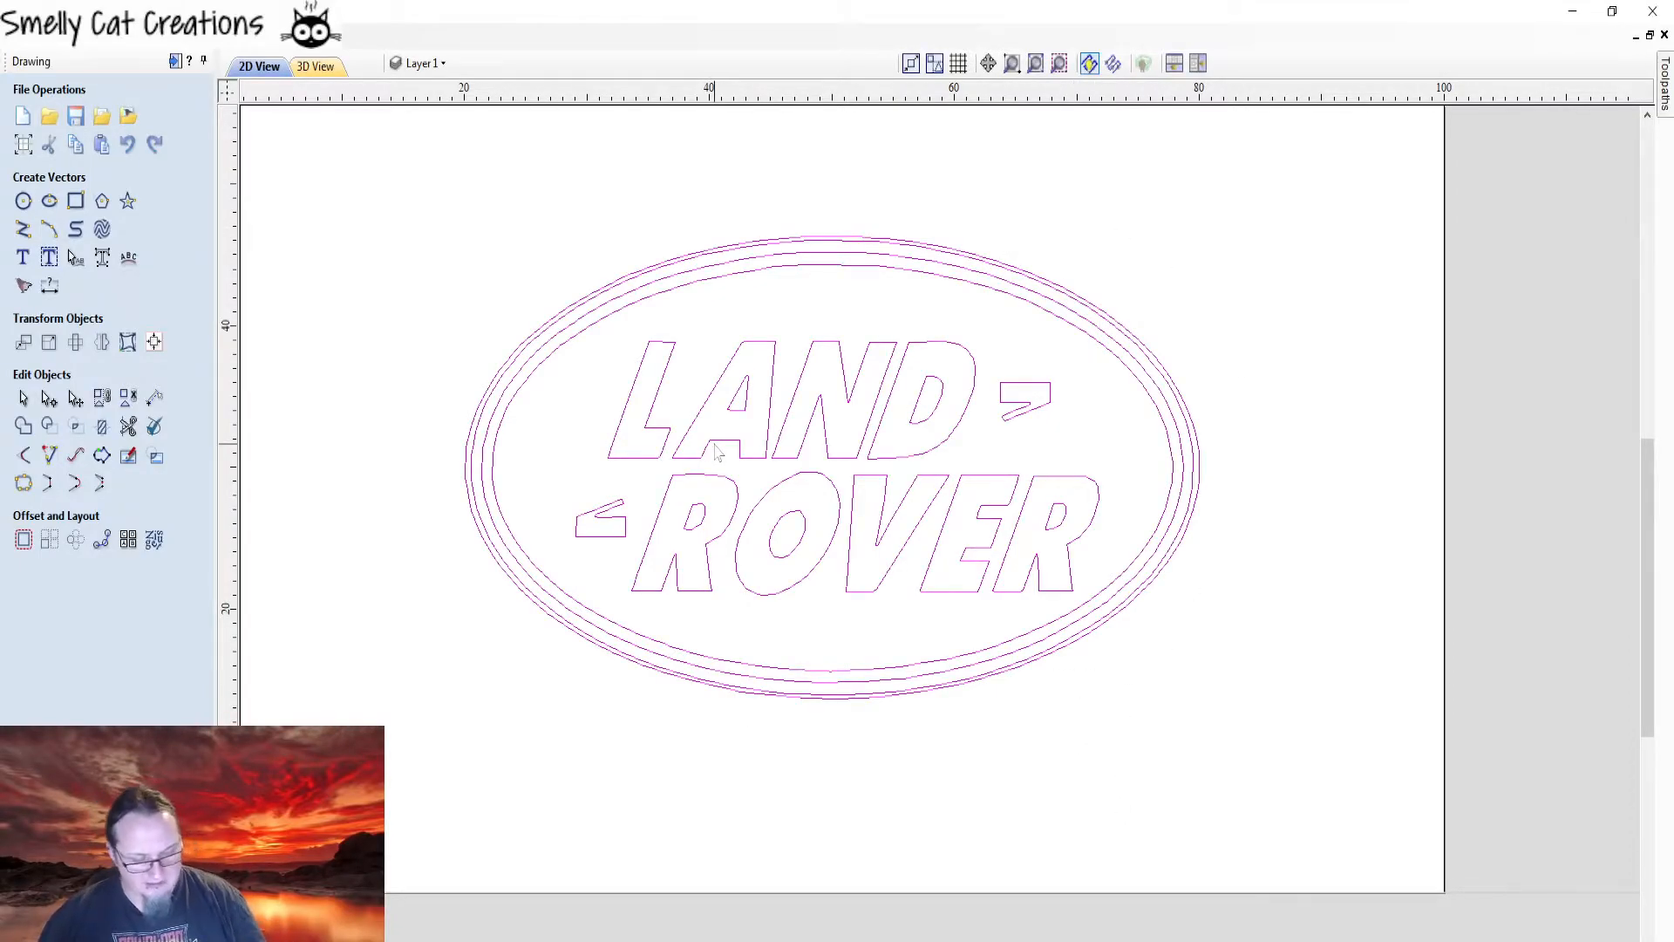
click(46, 36)
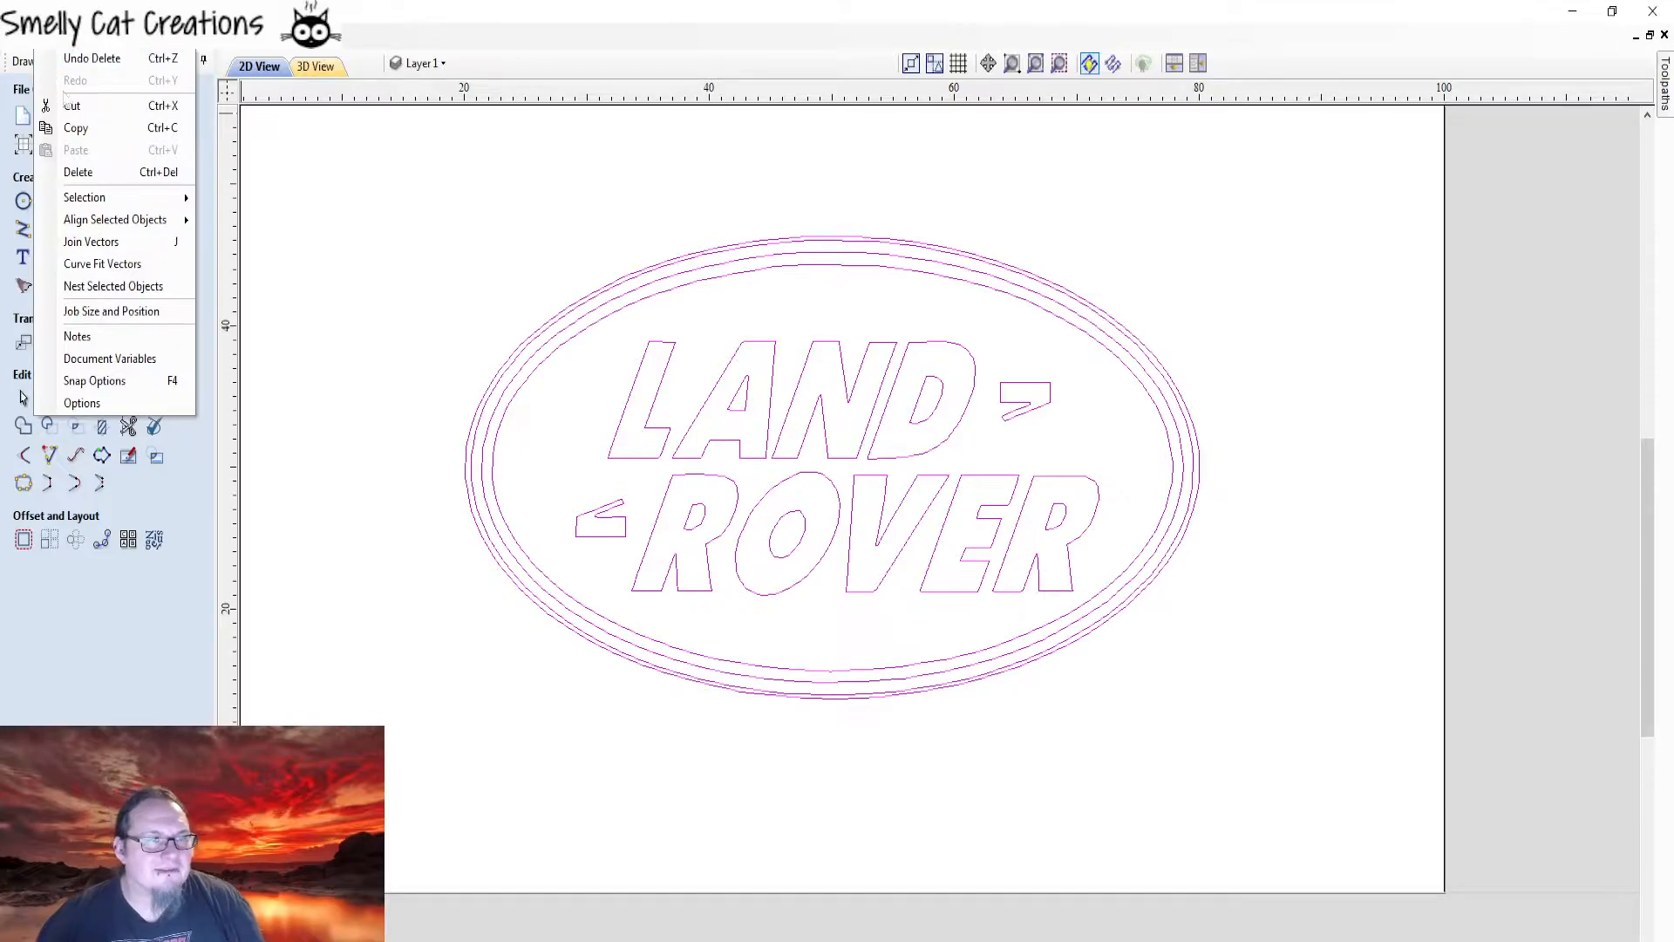
mouse_move(131, 205)
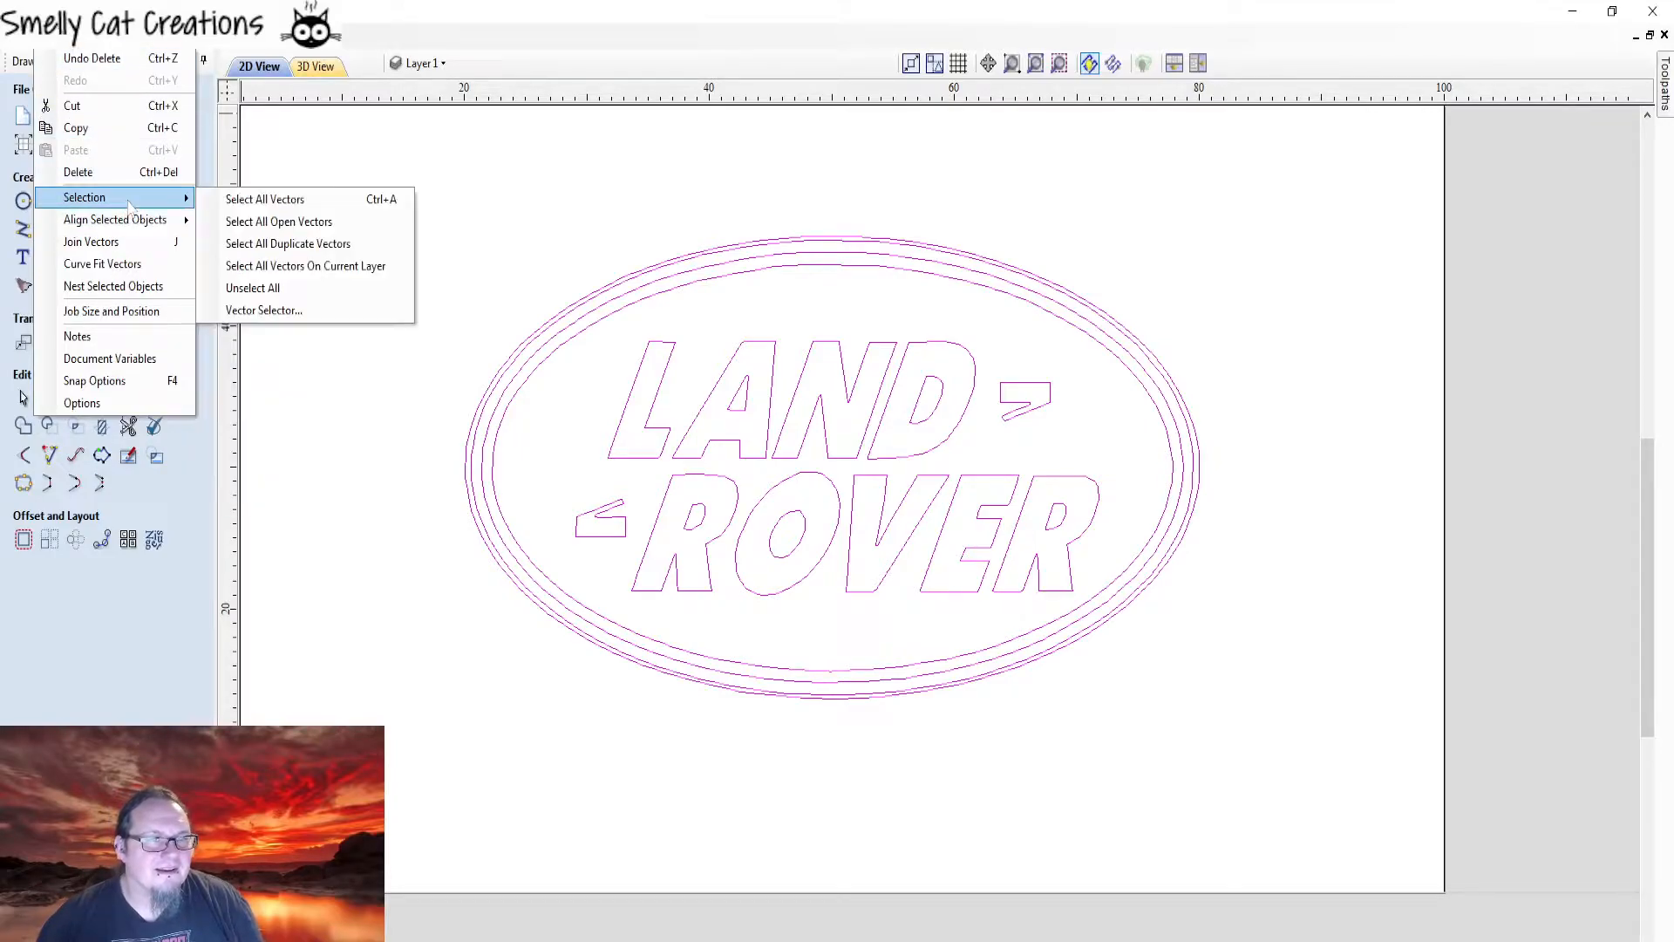
mouse_move(85, 36)
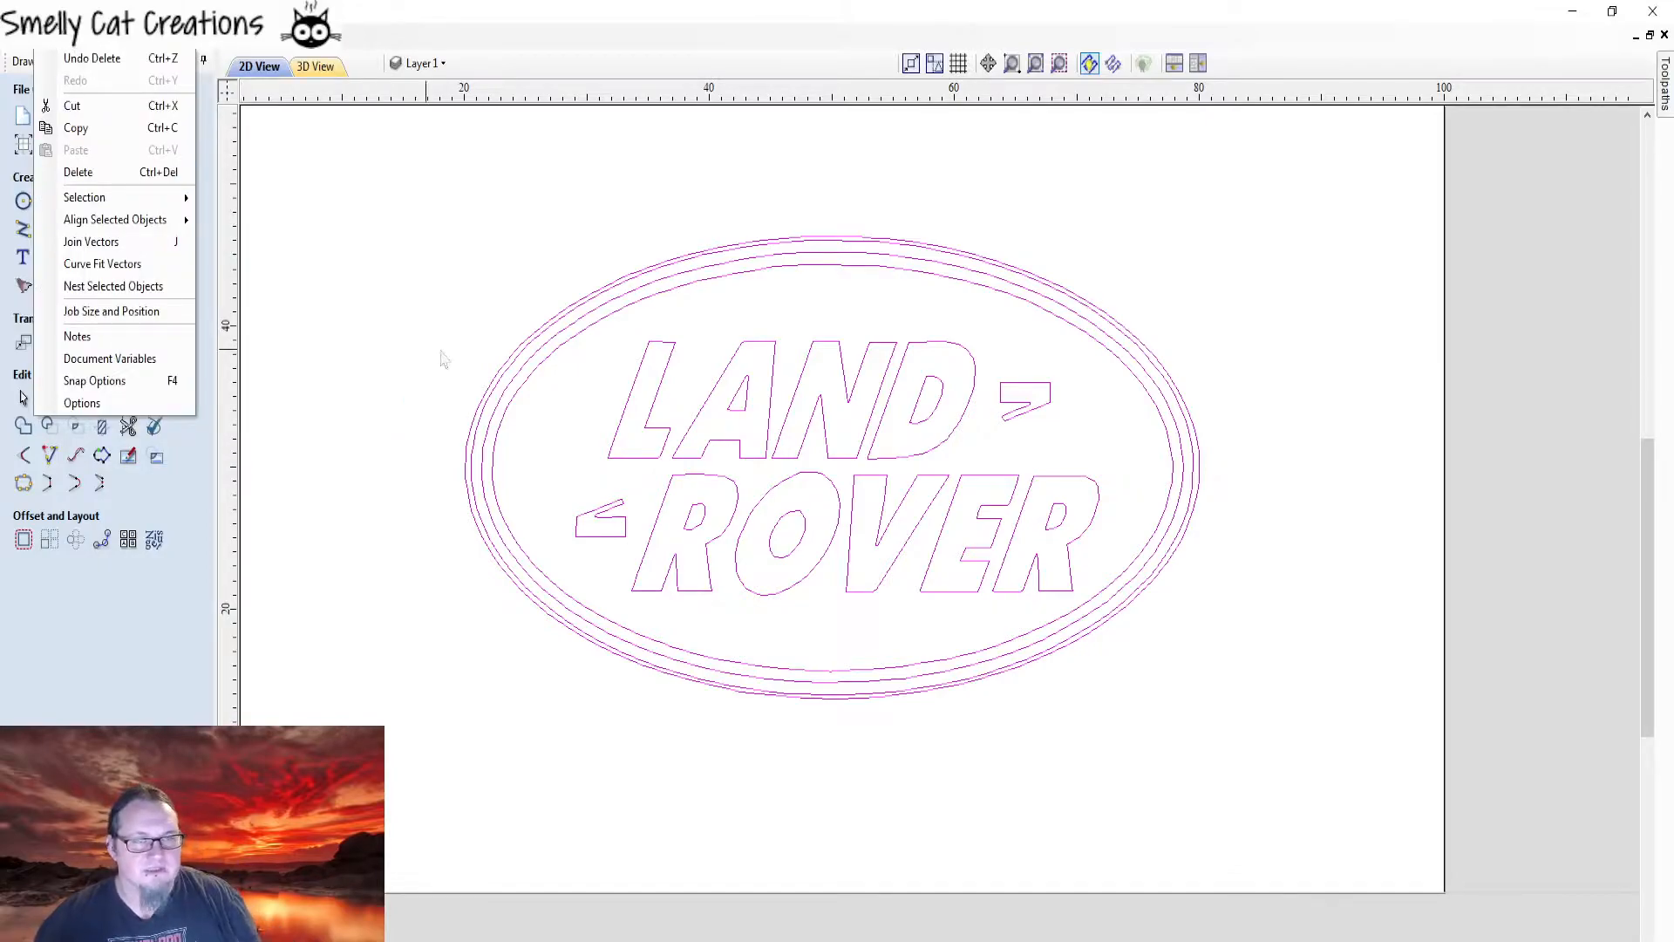
click(512, 209)
drag(1195, 775, 915, 283)
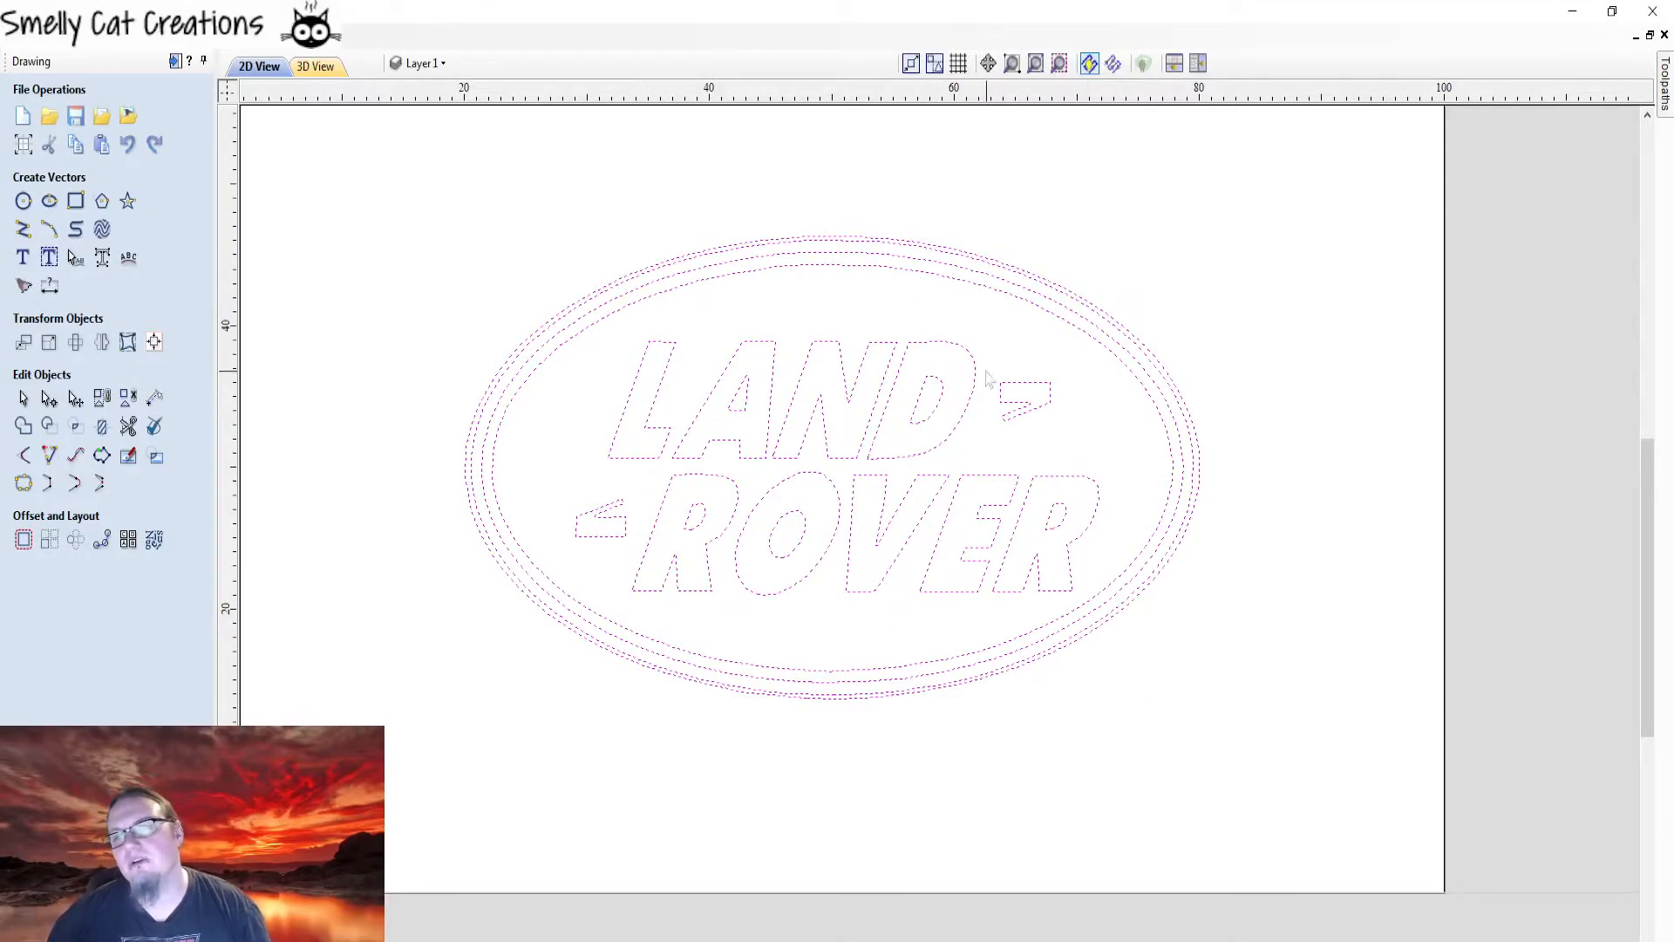
- Check that the logo's letters and rings can be selected individually and all together, and clear the selection
click(1105, 735)
click(1076, 471)
click(1112, 703)
click(1035, 401)
click(1155, 615)
click(955, 568)
click(1033, 767)
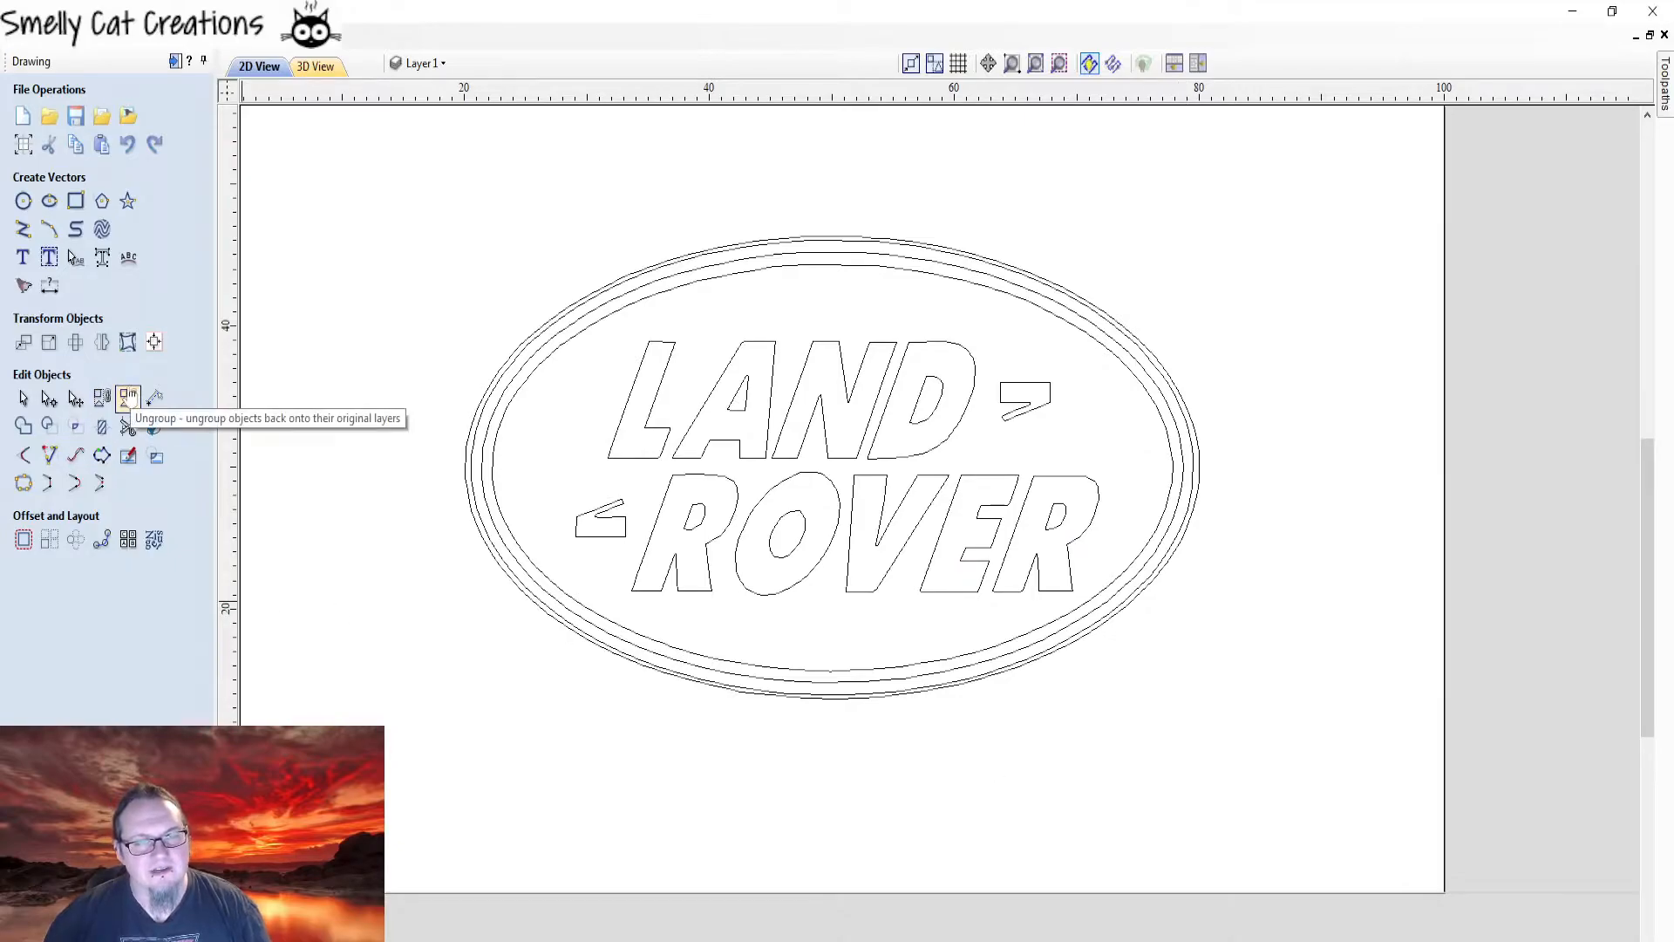
drag(1286, 751, 415, 197)
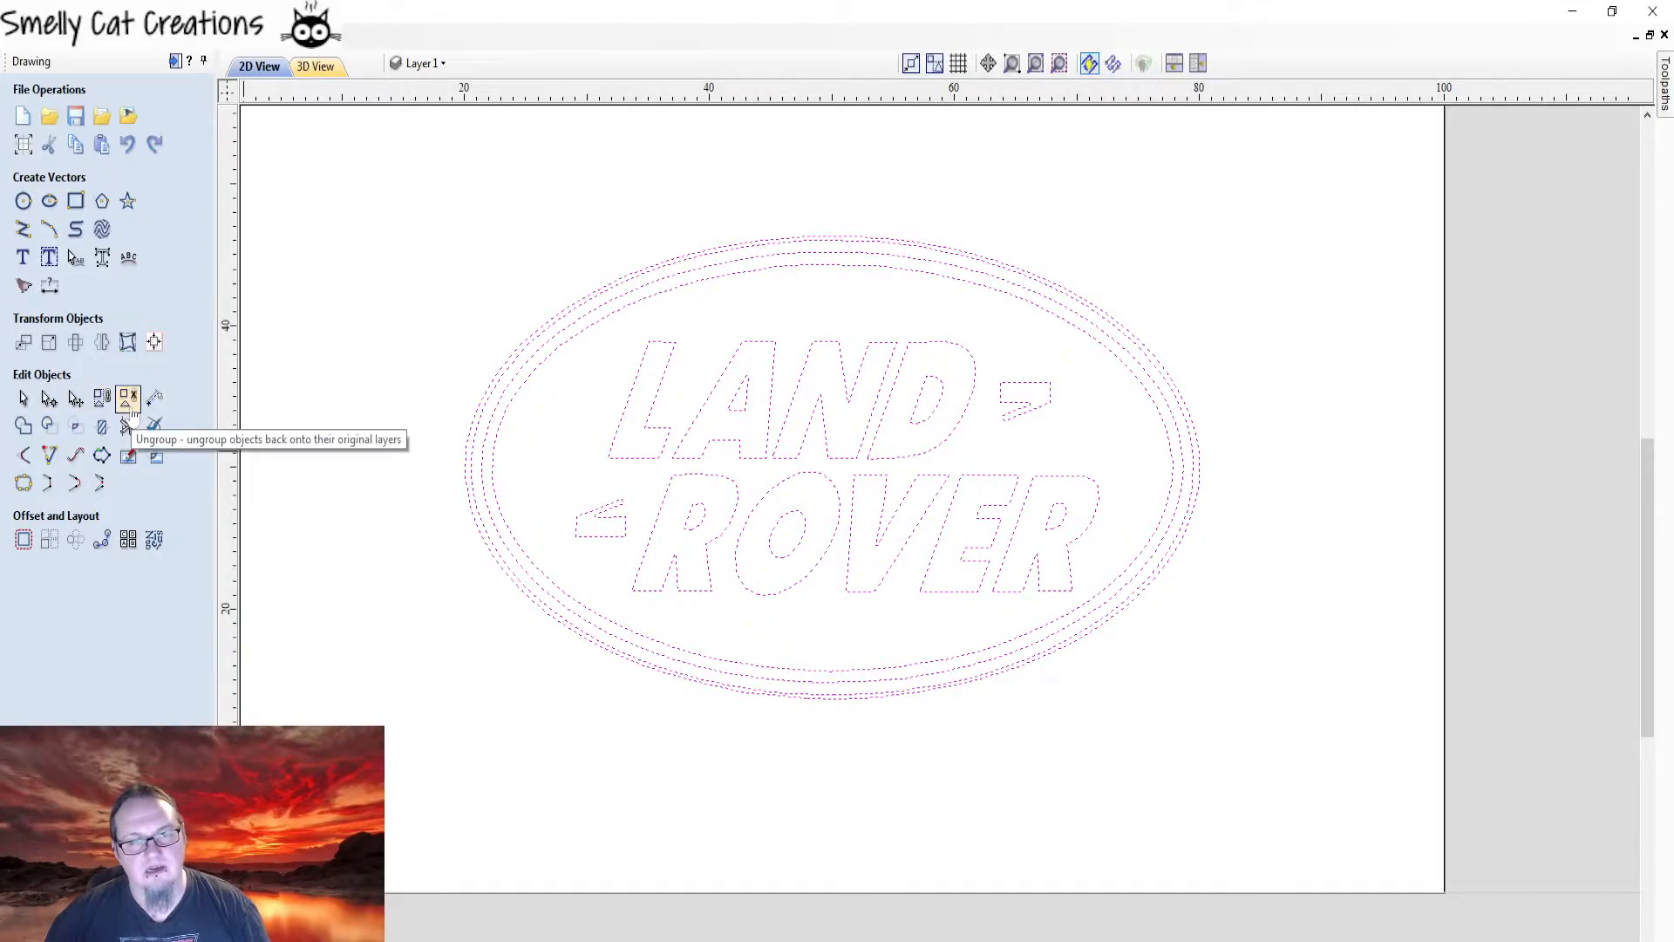
click(102, 398)
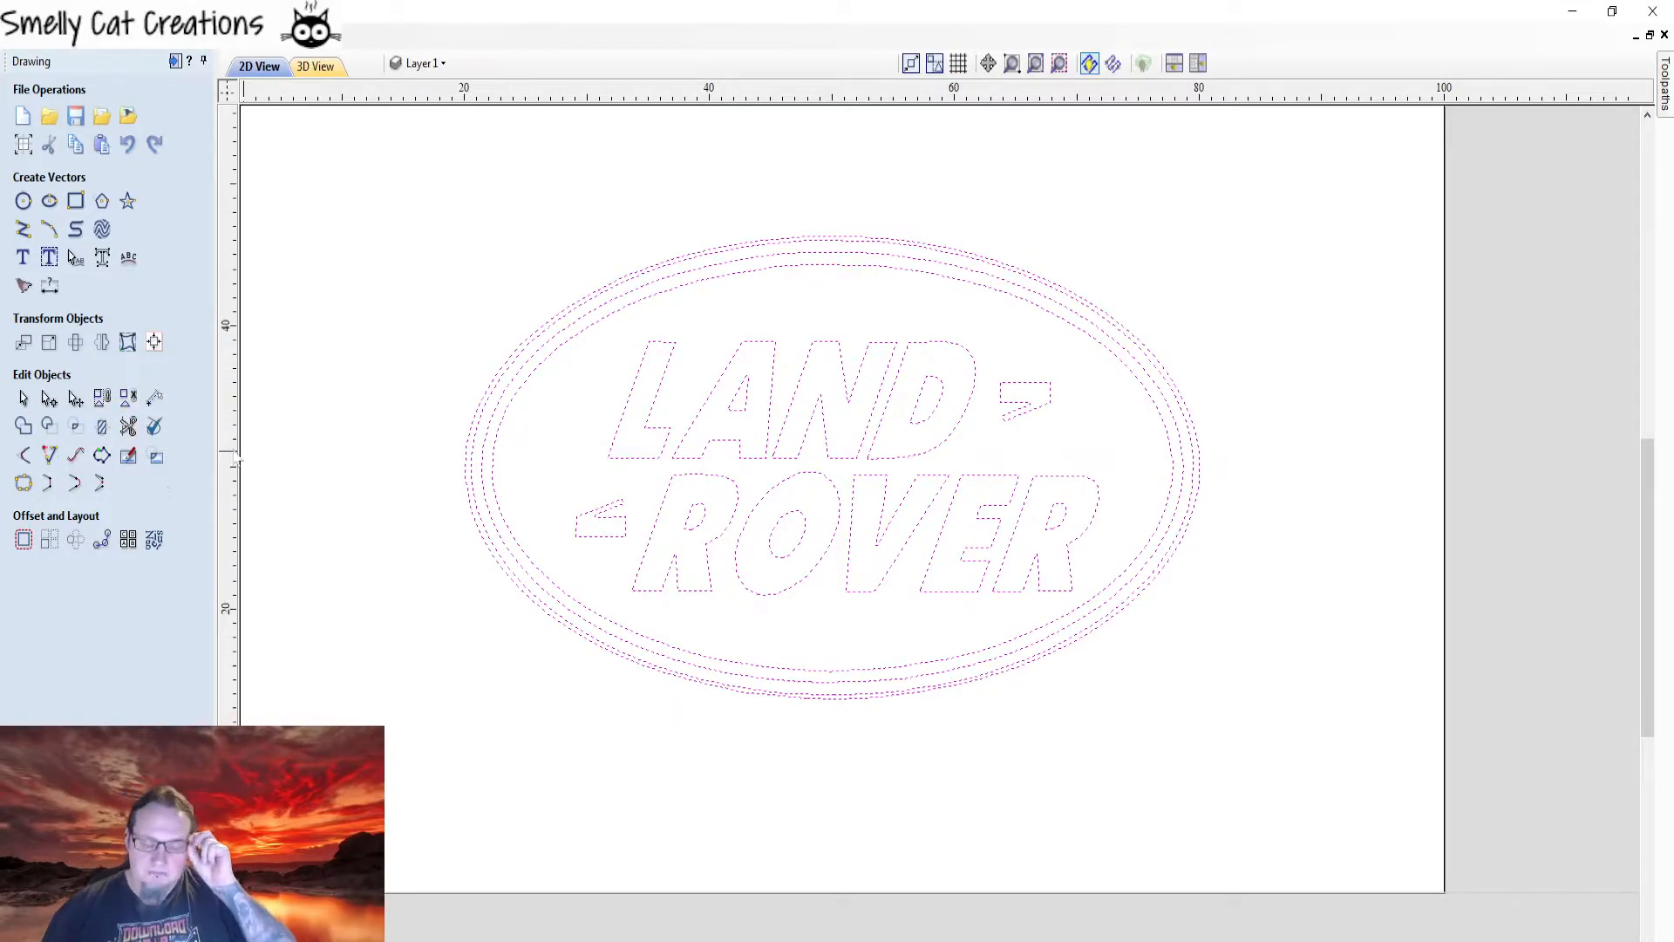
click(432, 327)
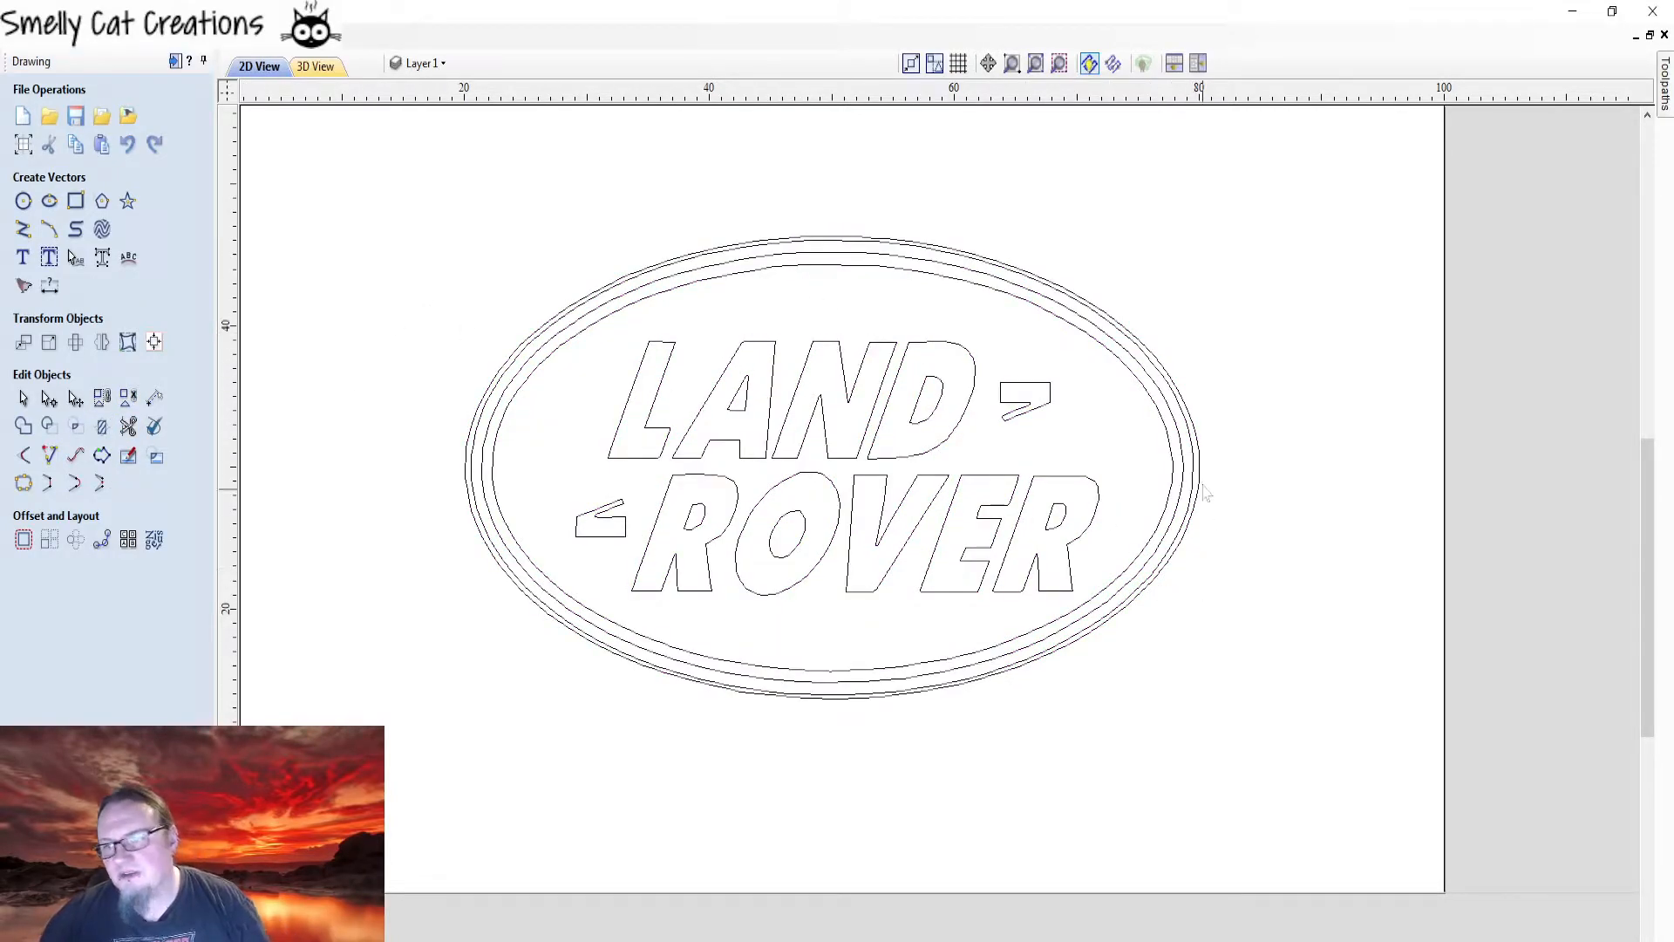
- Delete the second ellipse from the outside in the logo's oval border, keeping the outermost one
scroll(1203, 475, up, 2)
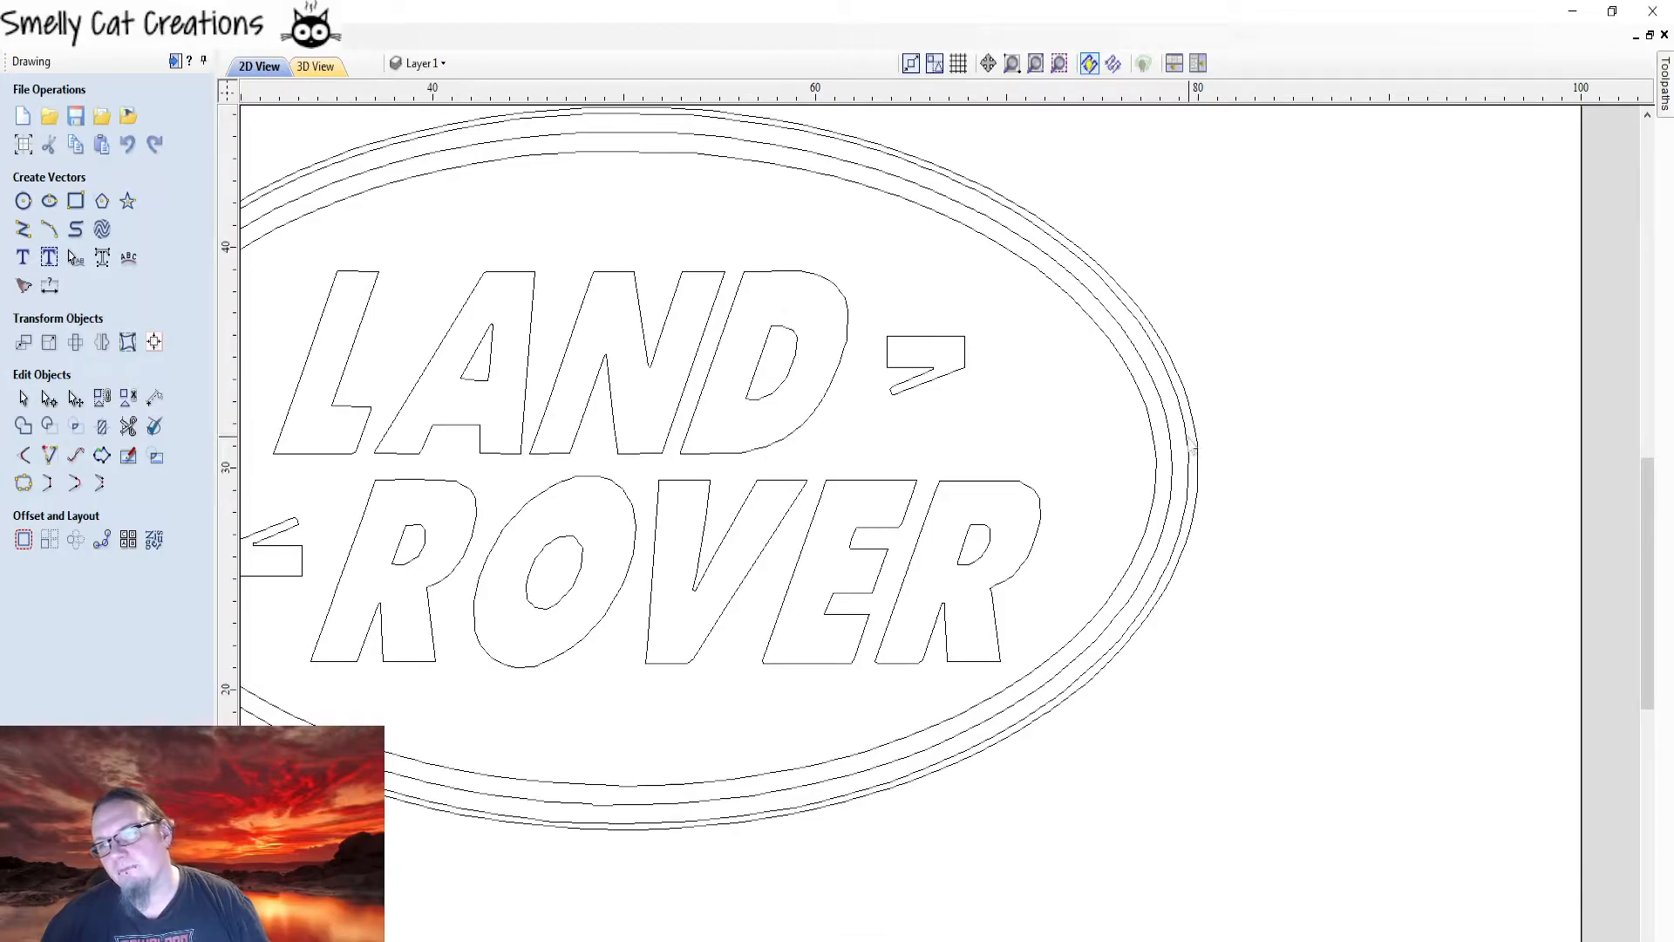
click(1184, 440)
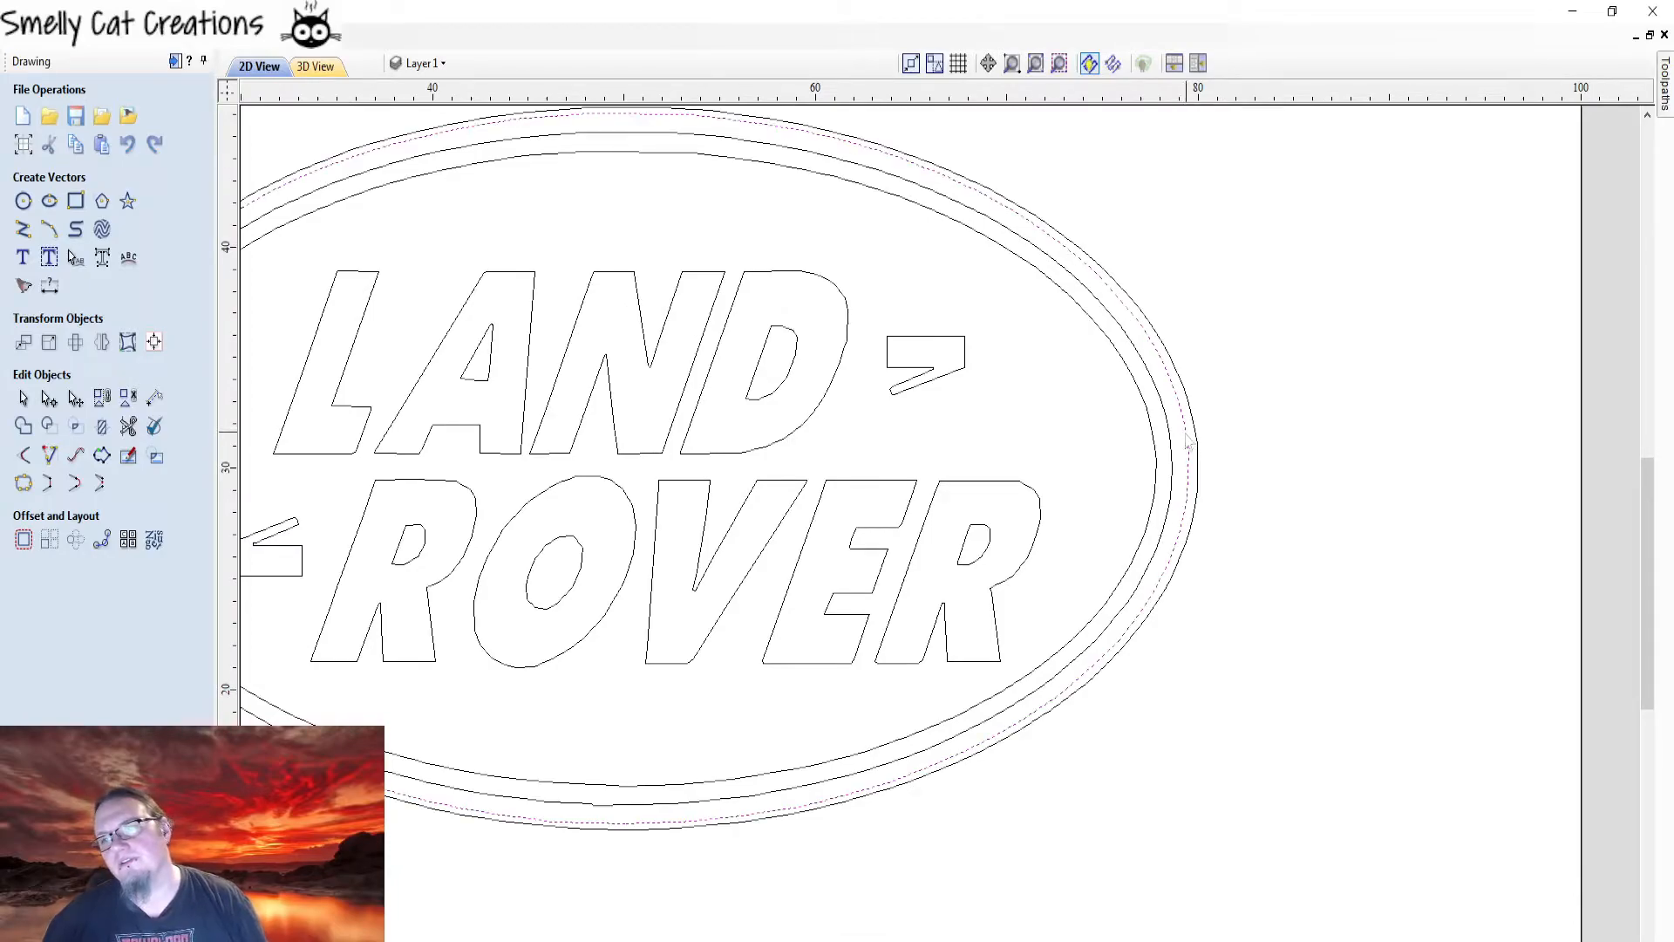
scroll(959, 584, down, 2)
click(362, 485)
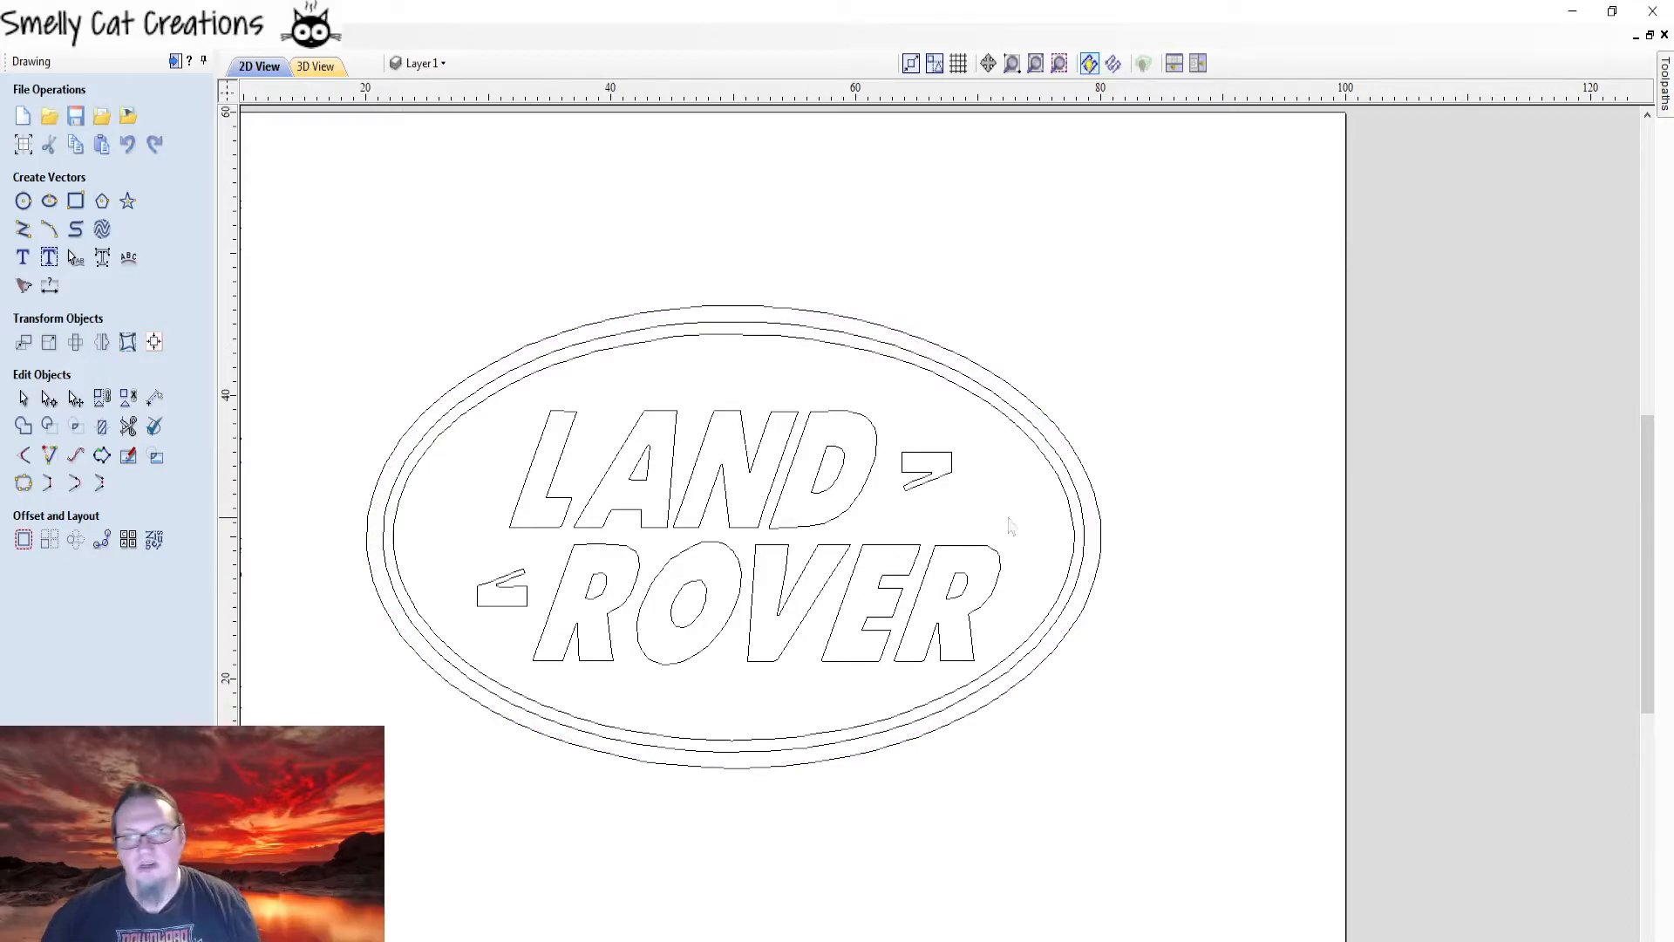
- Scale the whole logo proportionally about its centre to a width of 100 mm, and clear the selection
middle_drag(1142, 730, 1144, 707)
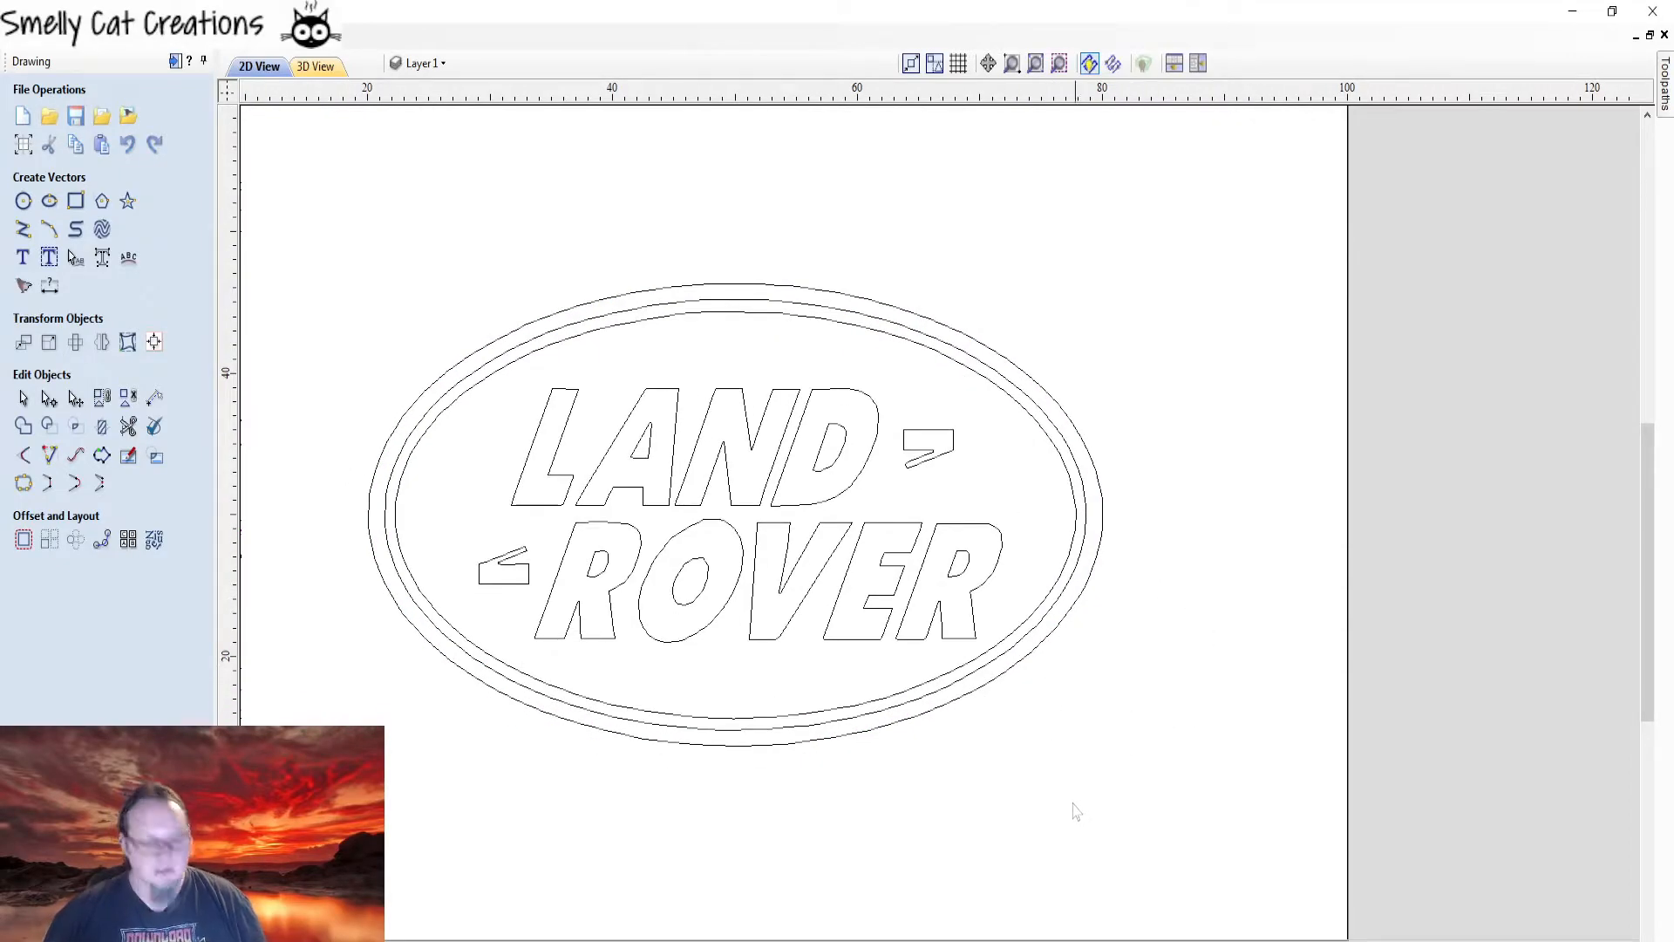
key(ctrl+a)
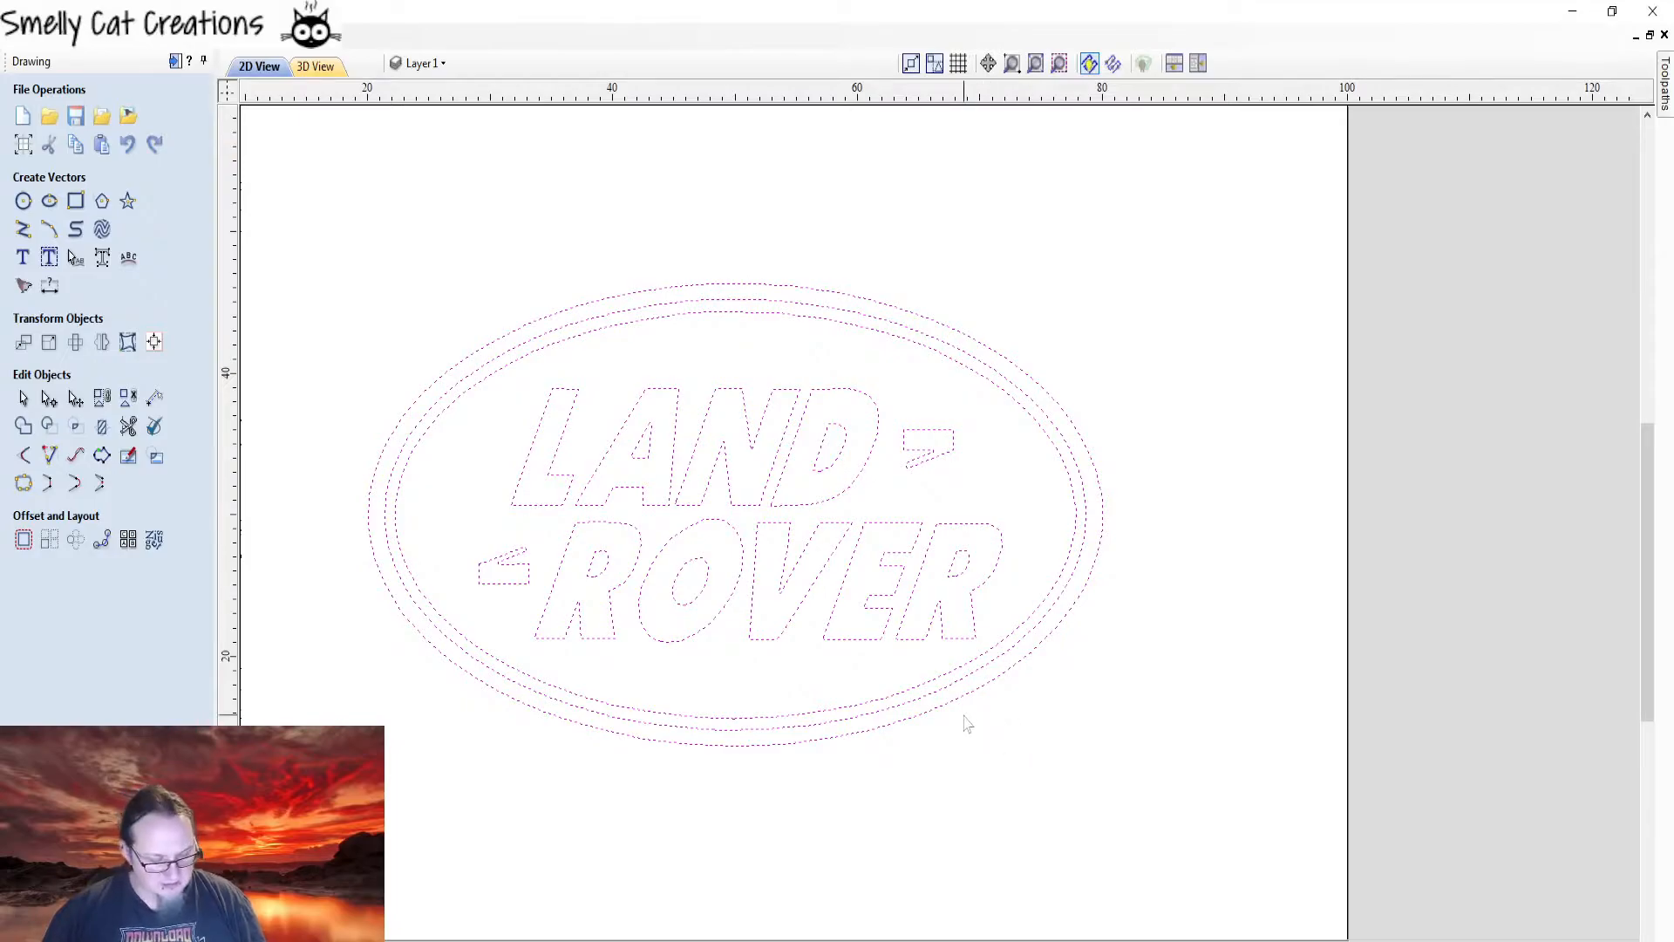
key(Escape)
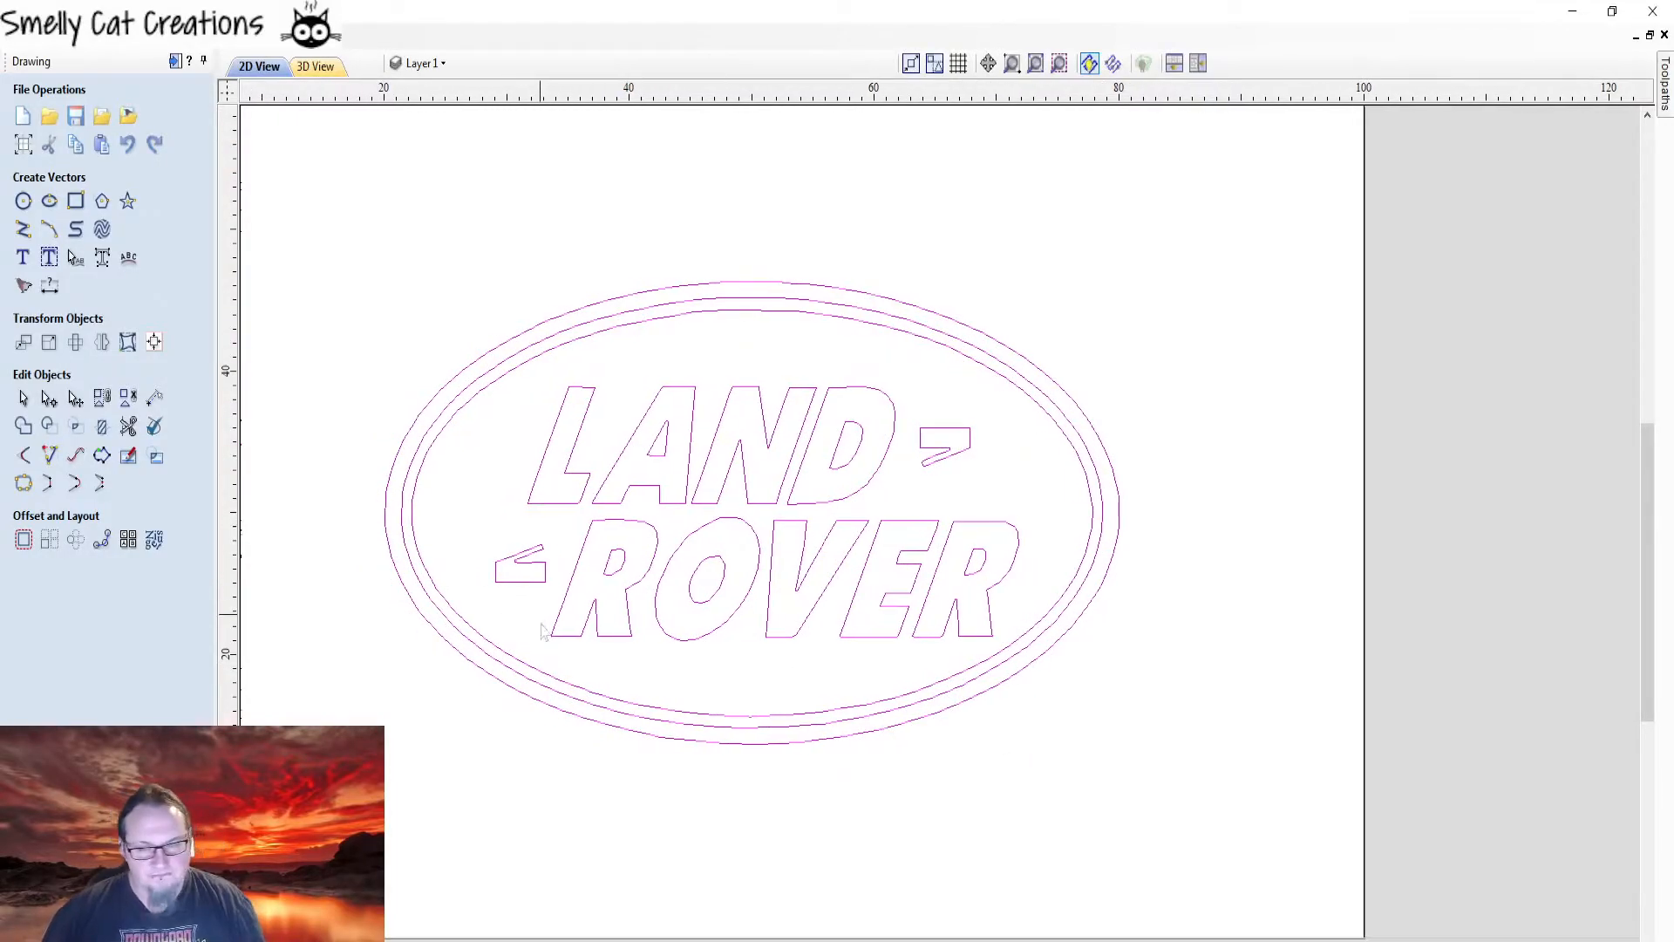
scroll(560, 460, down, 2)
click(50, 341)
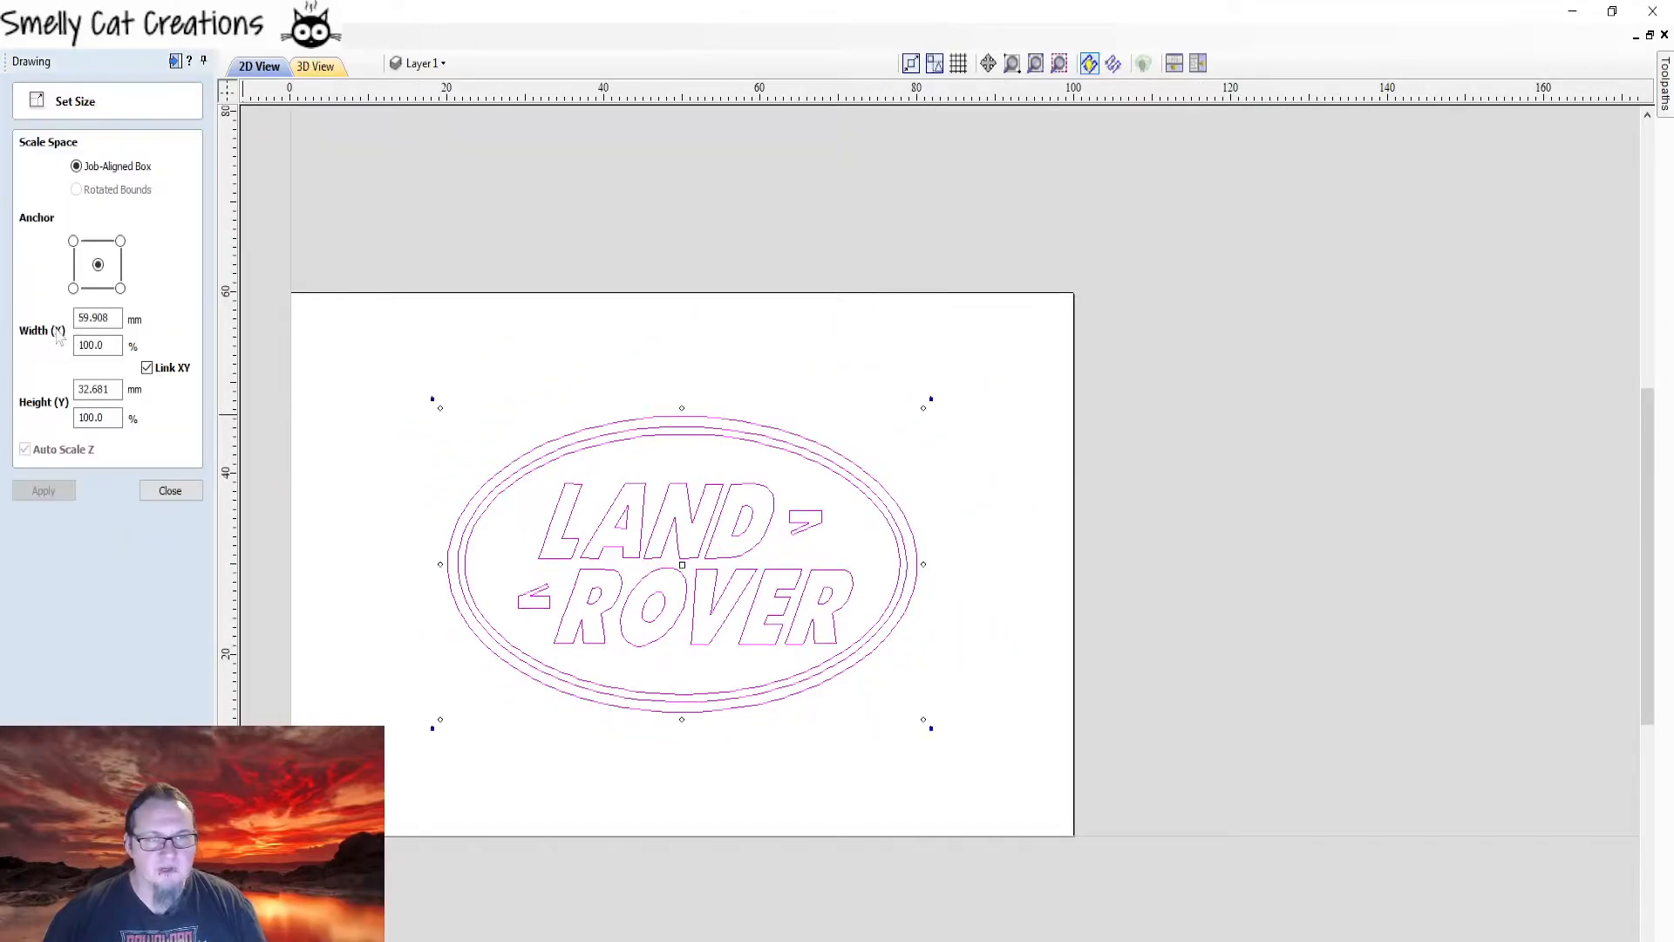
key(ctrl+a)
text(100)
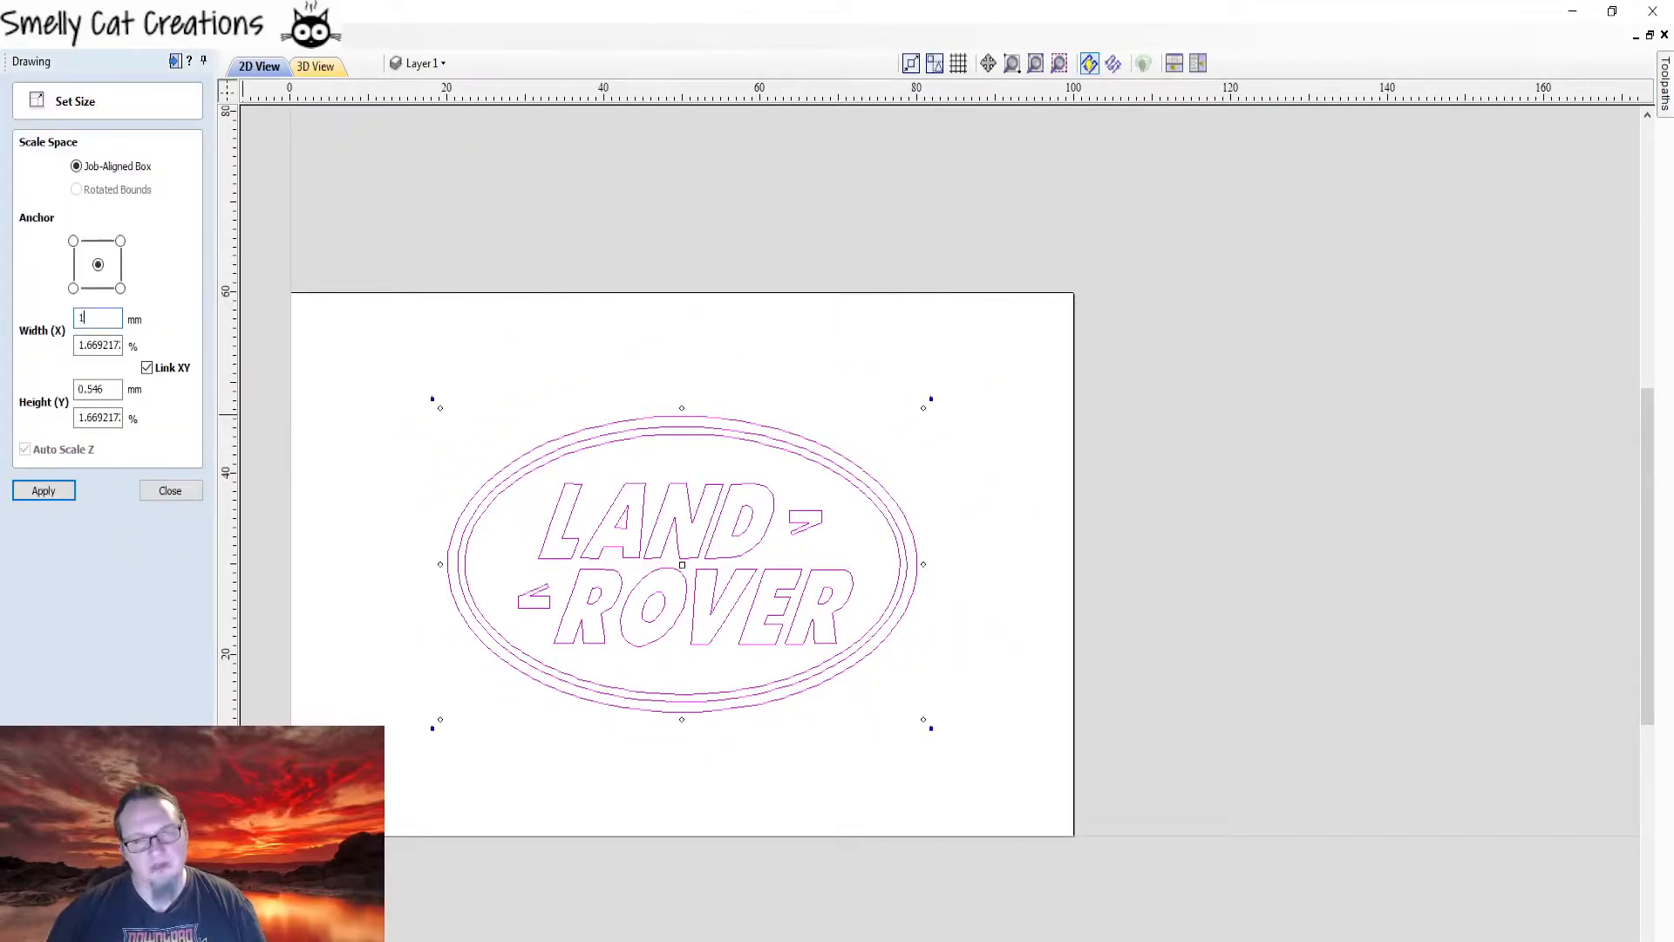
click(43, 490)
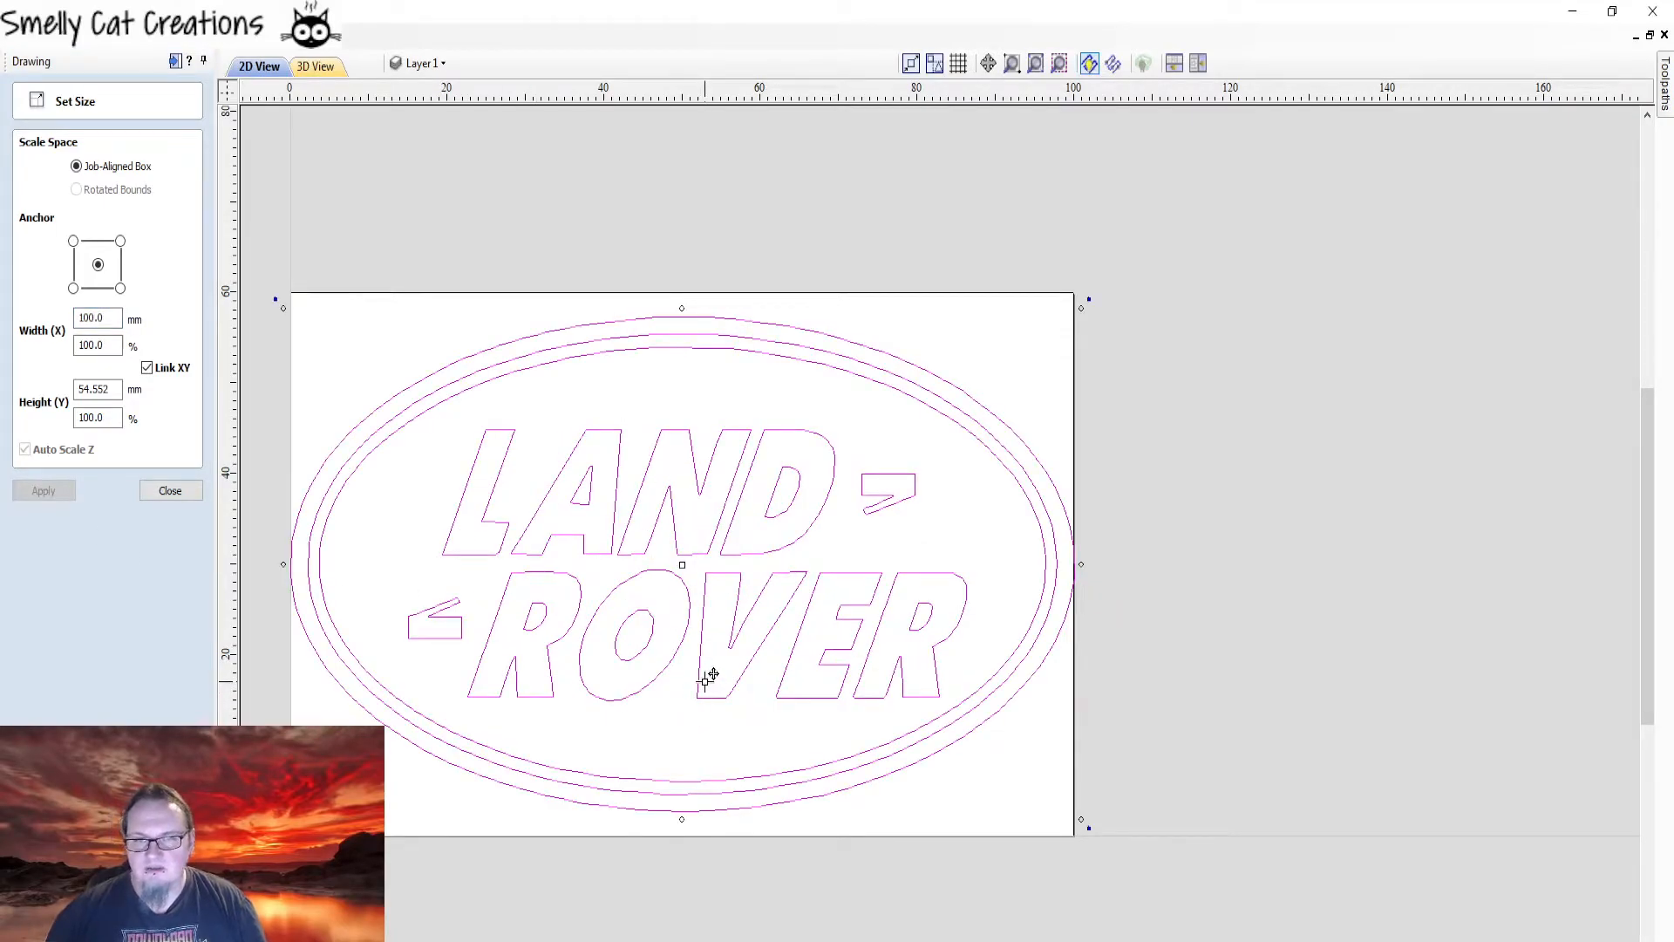
scroll(711, 680, down, 1)
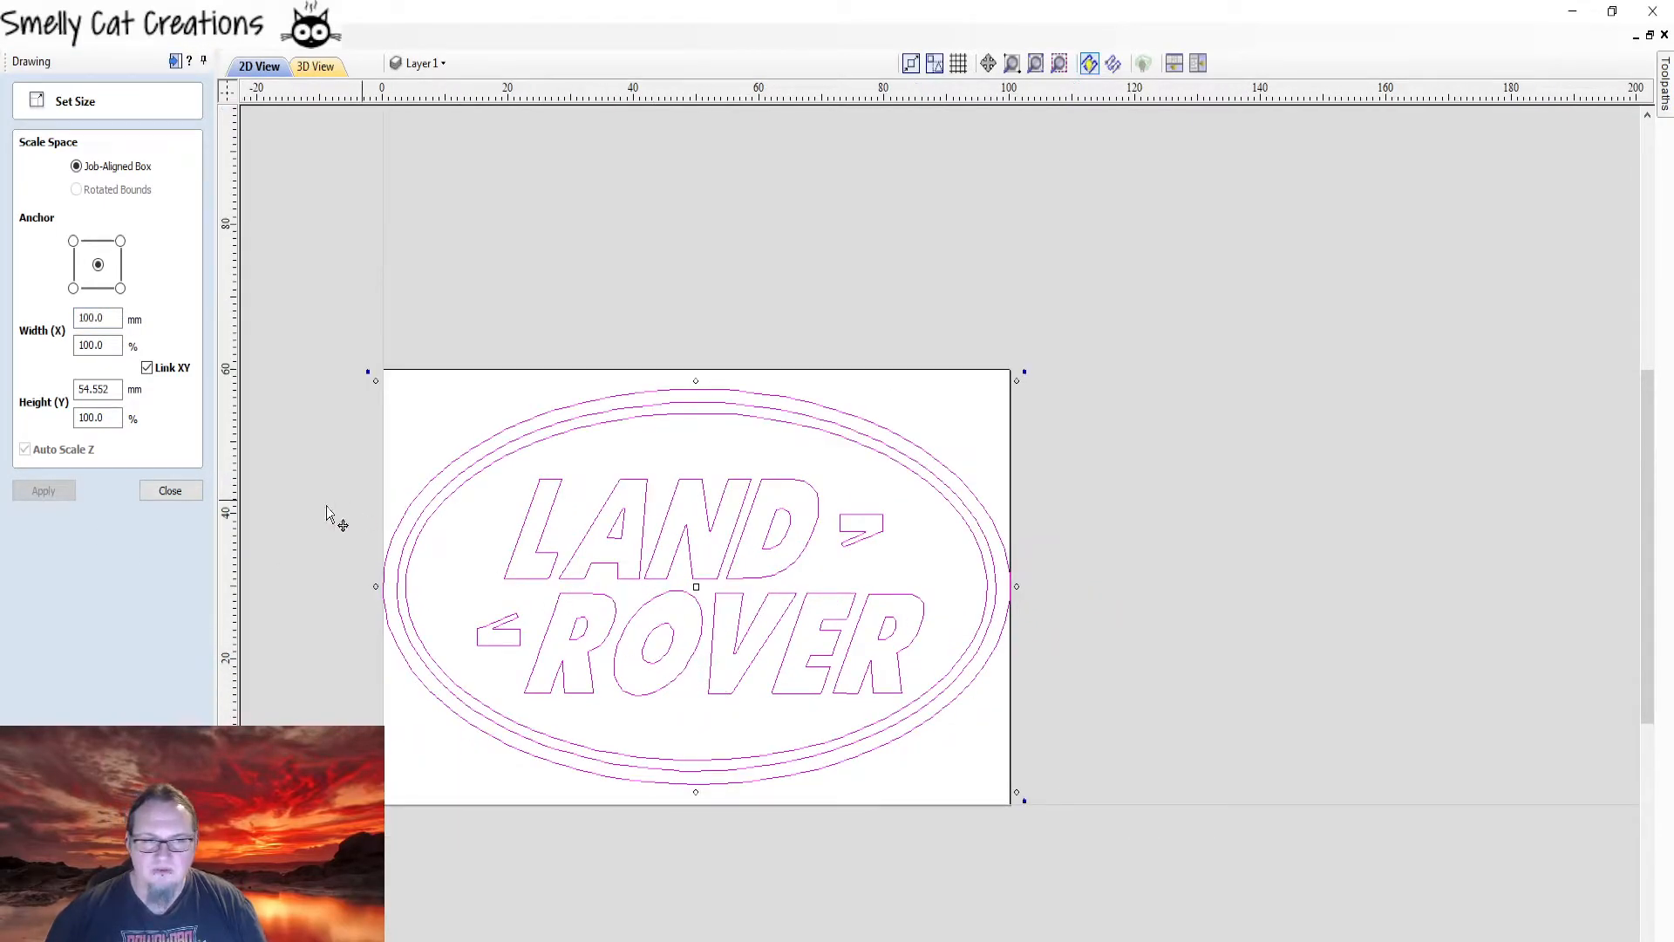
click(161, 490)
click(1209, 549)
middle_drag(757, 651, 820, 542)
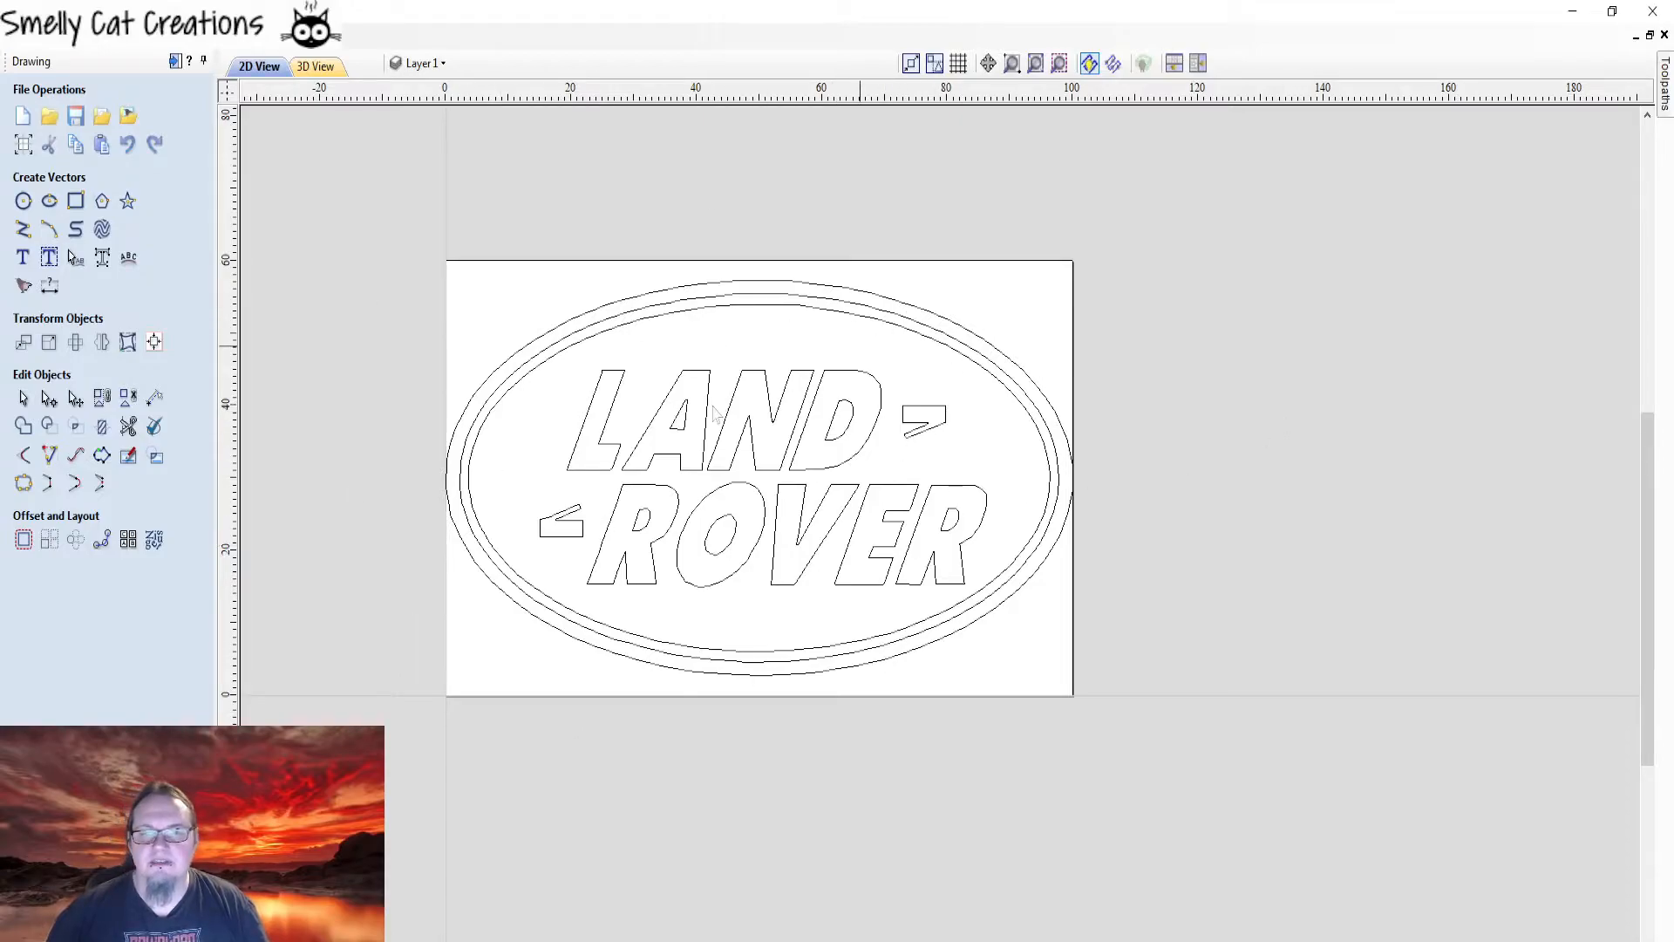
- Show the toolpath operations and keep them docked beside the drawing
mouse_move(1665, 87)
click(1645, 61)
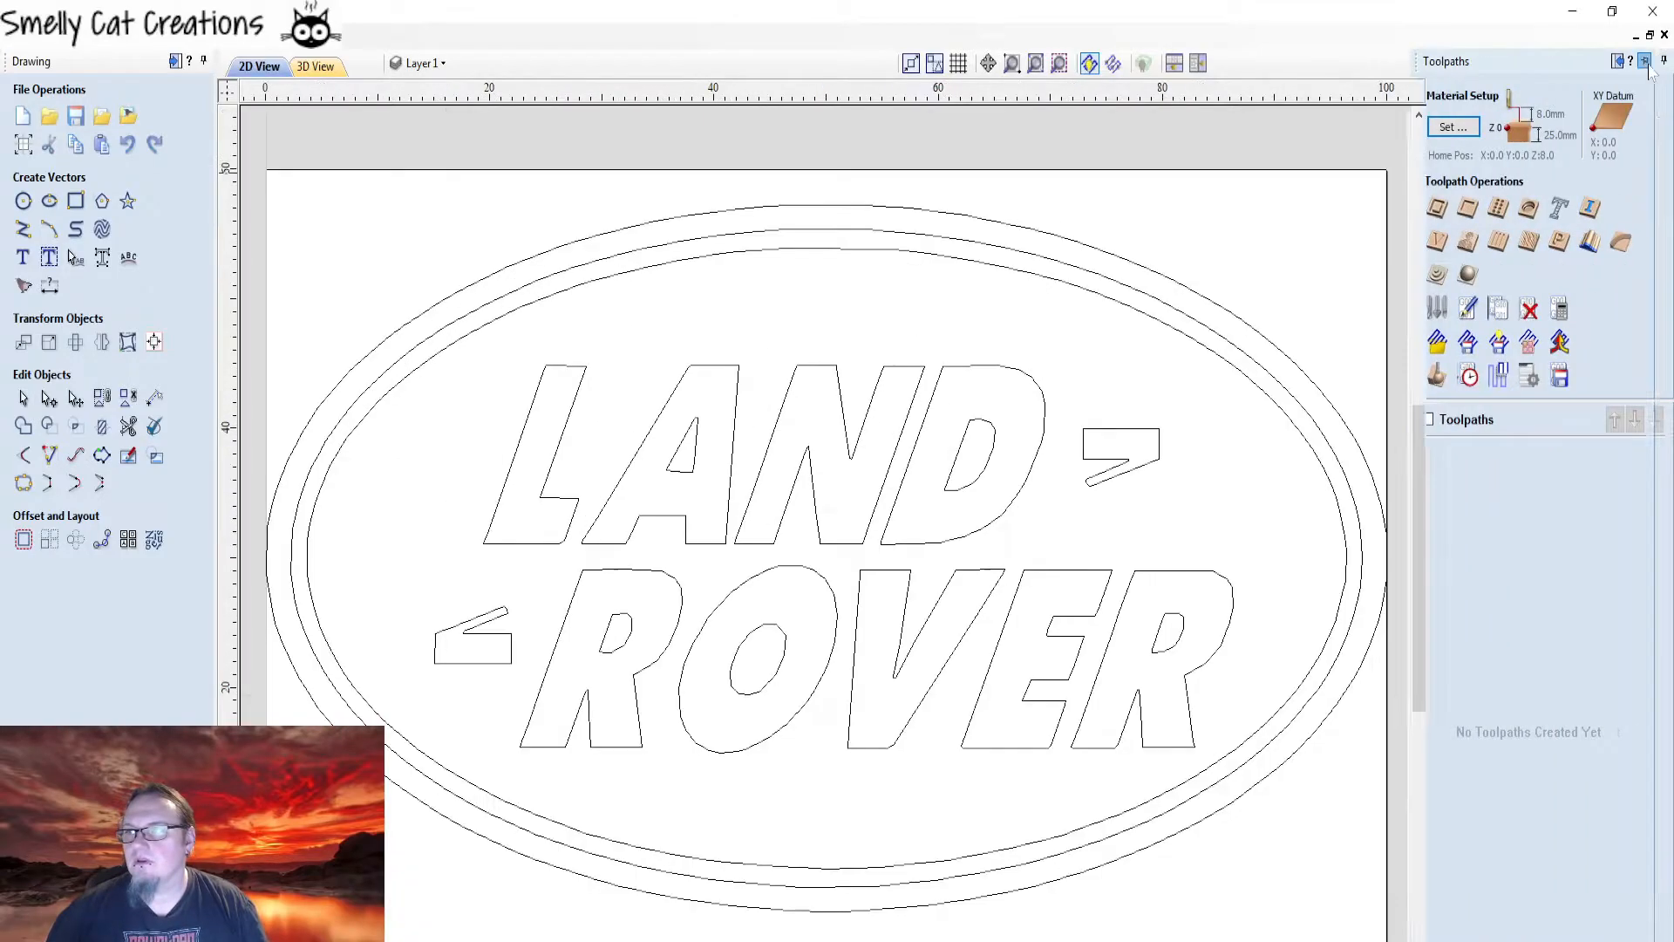
click(1662, 59)
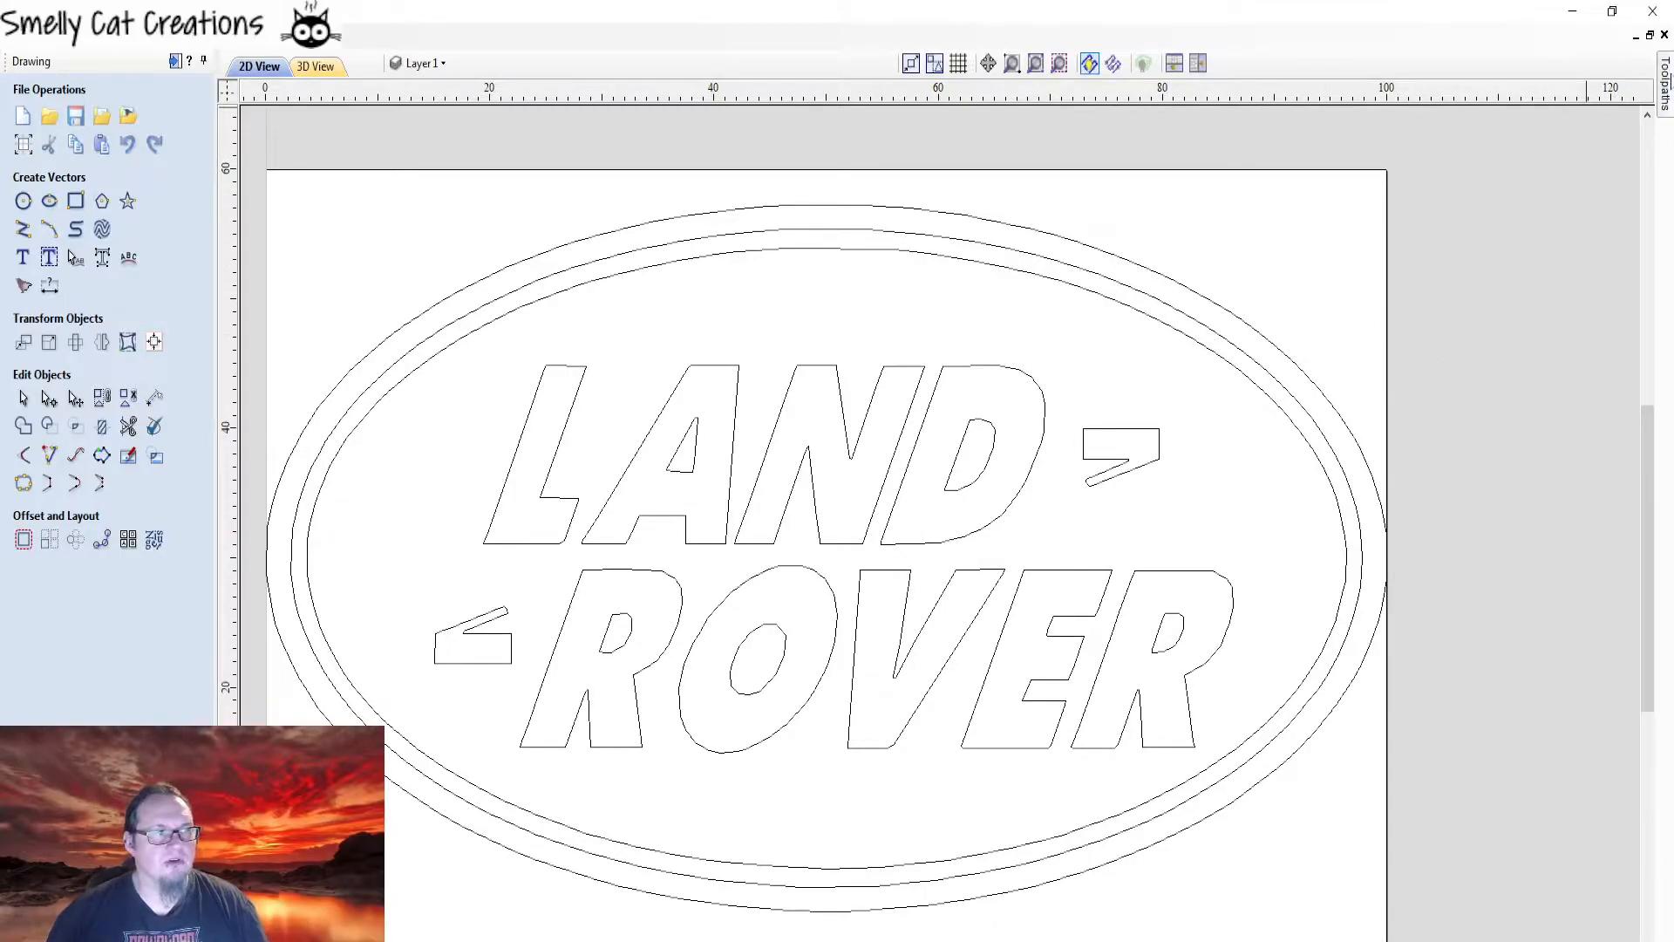
click(1666, 83)
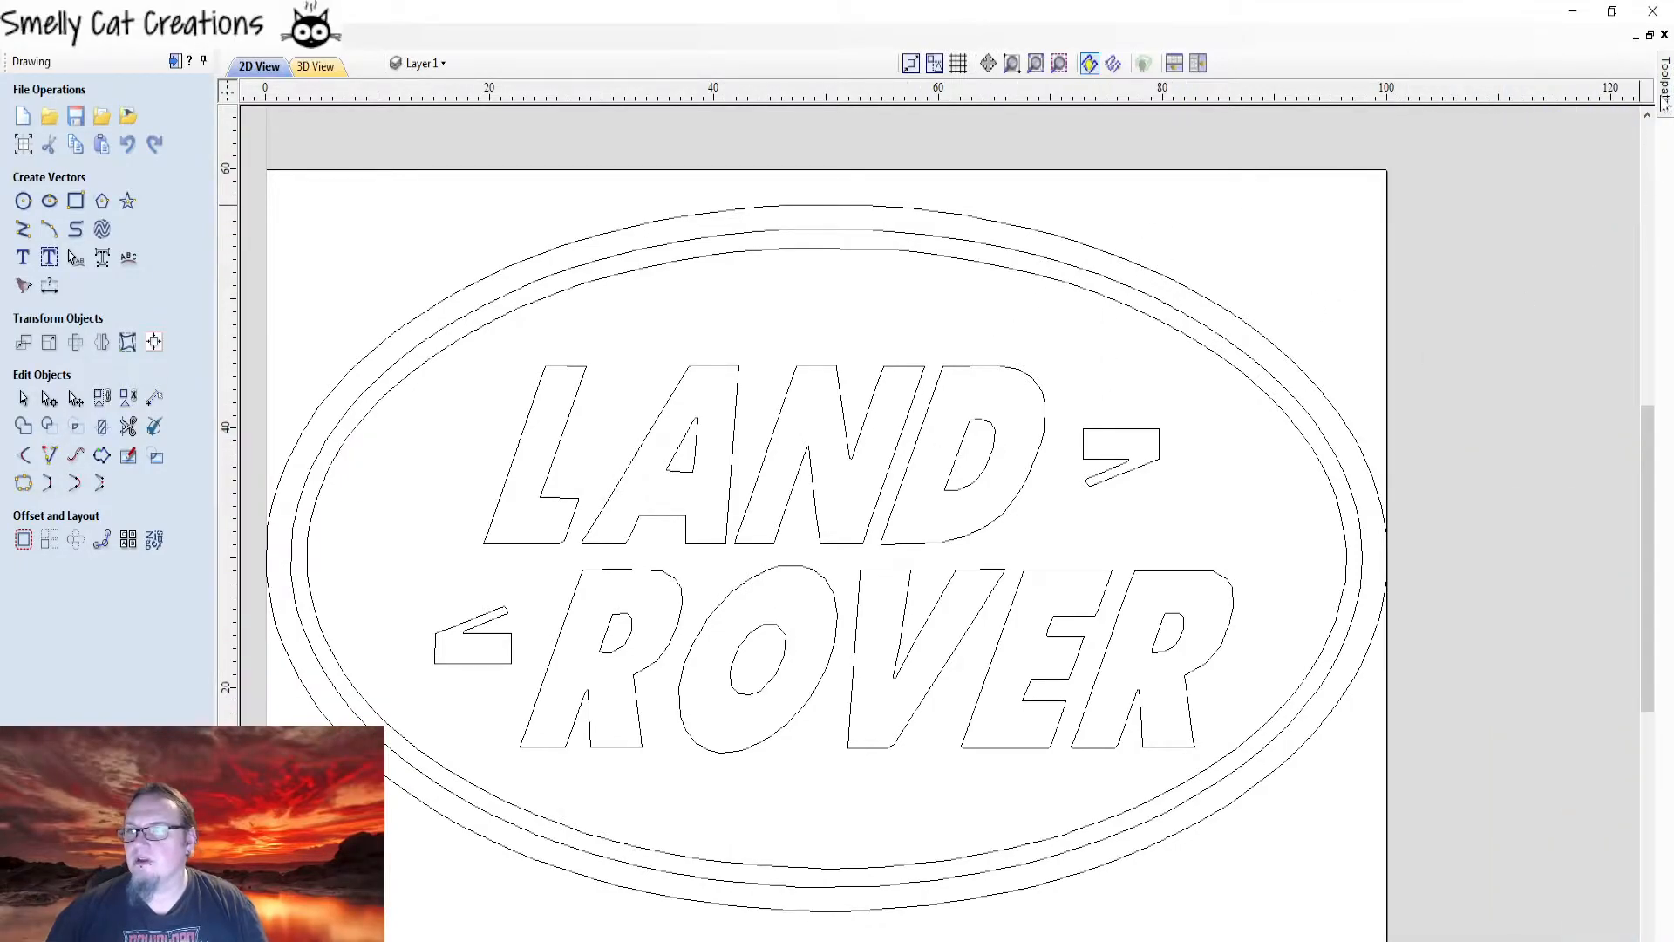
click(1666, 99)
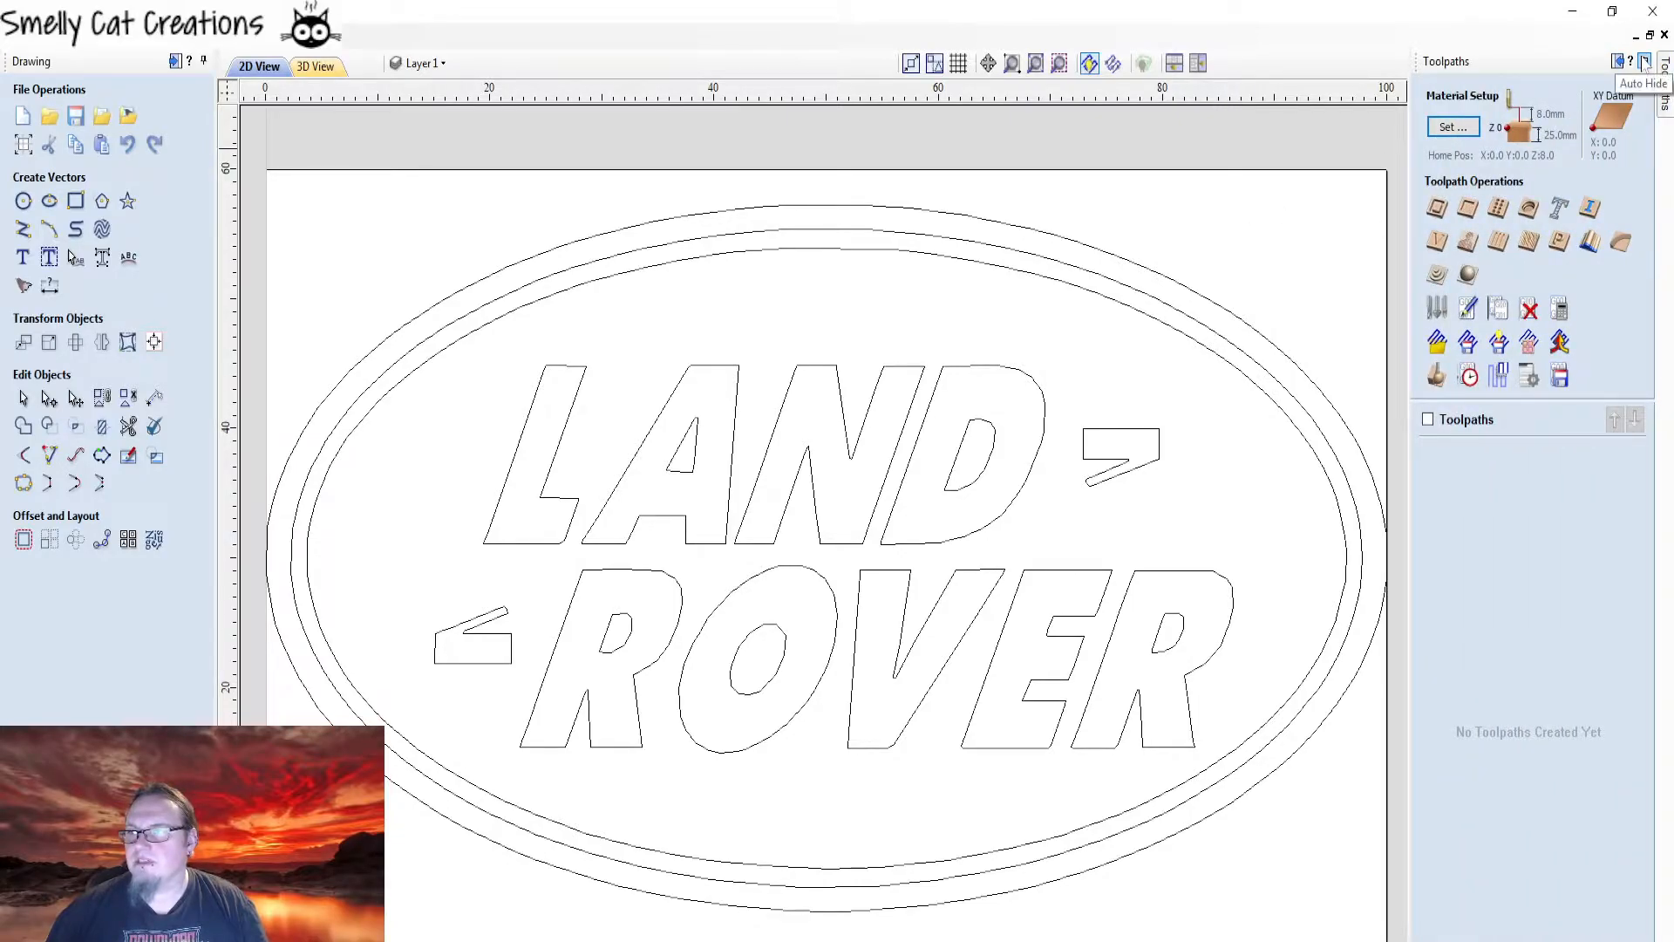
click(1644, 61)
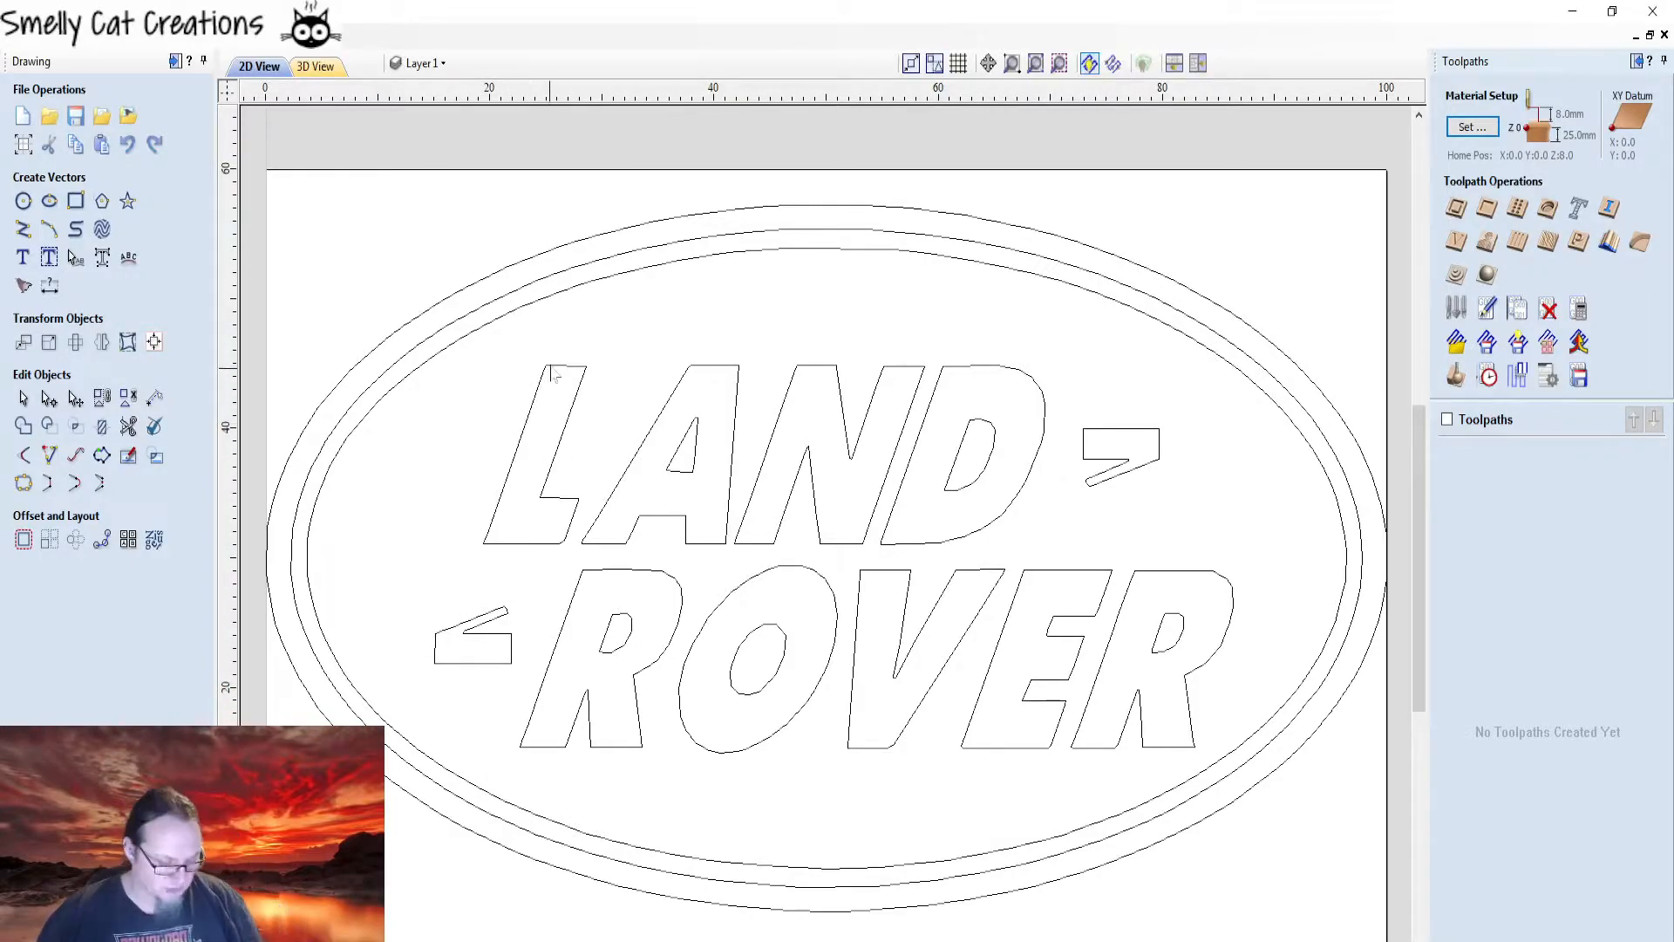
- Undo the logo's resizing and the deletion of the second ellipse in its oval border
scroll(602, 397, down, 1)
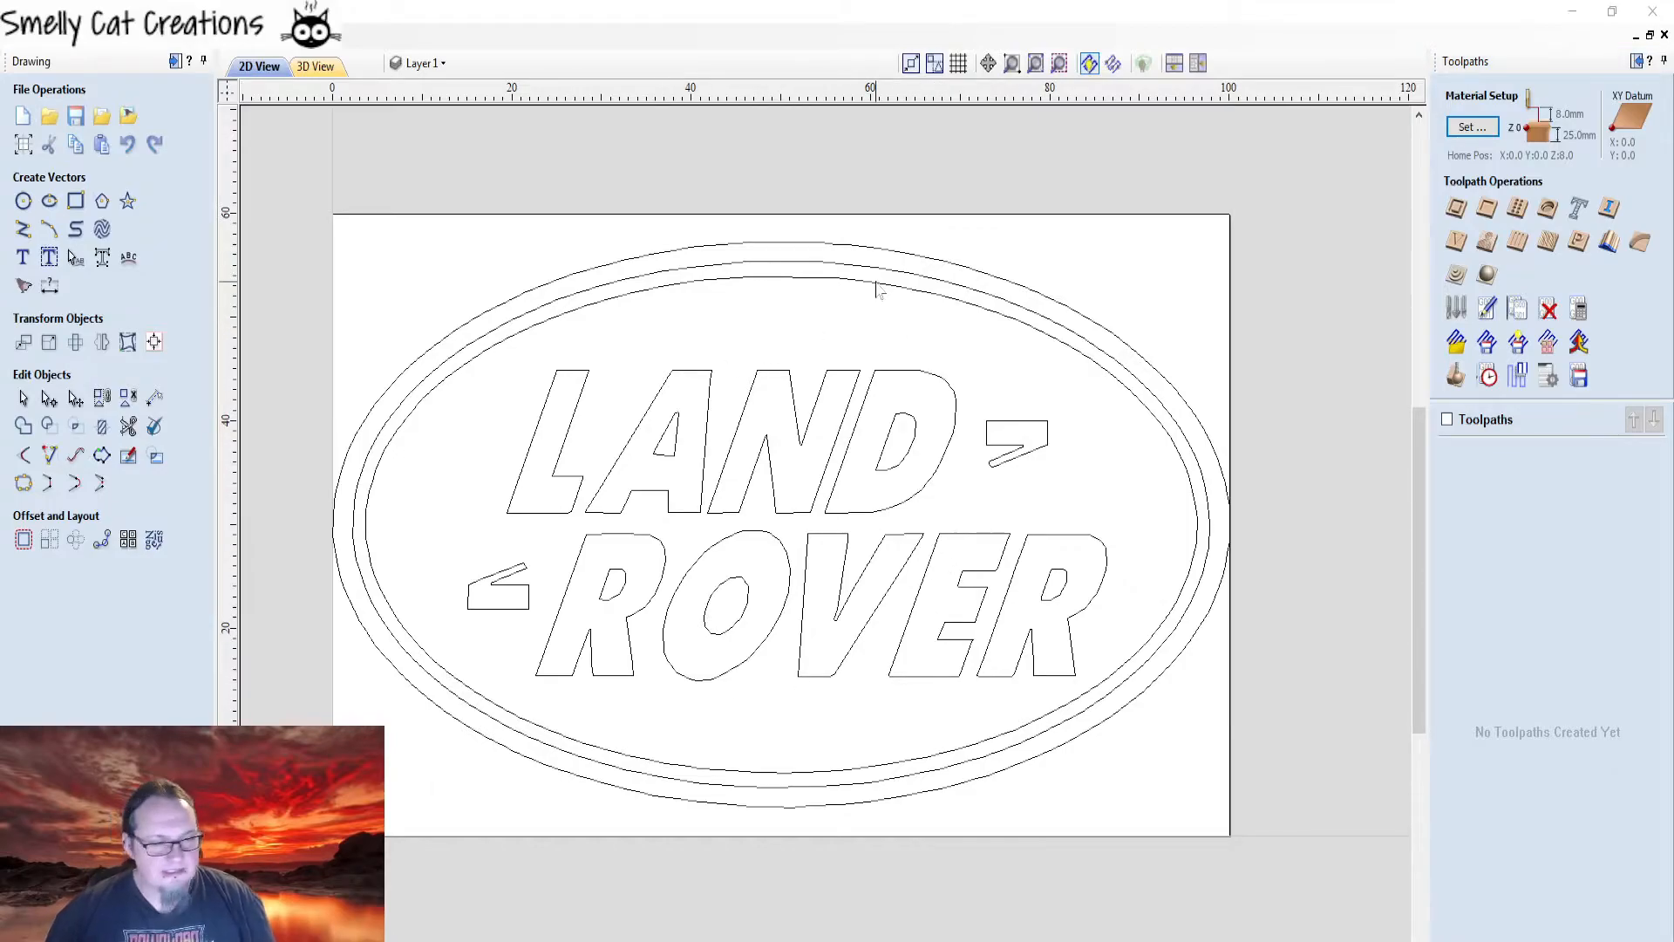
scroll(755, 522, down, 1)
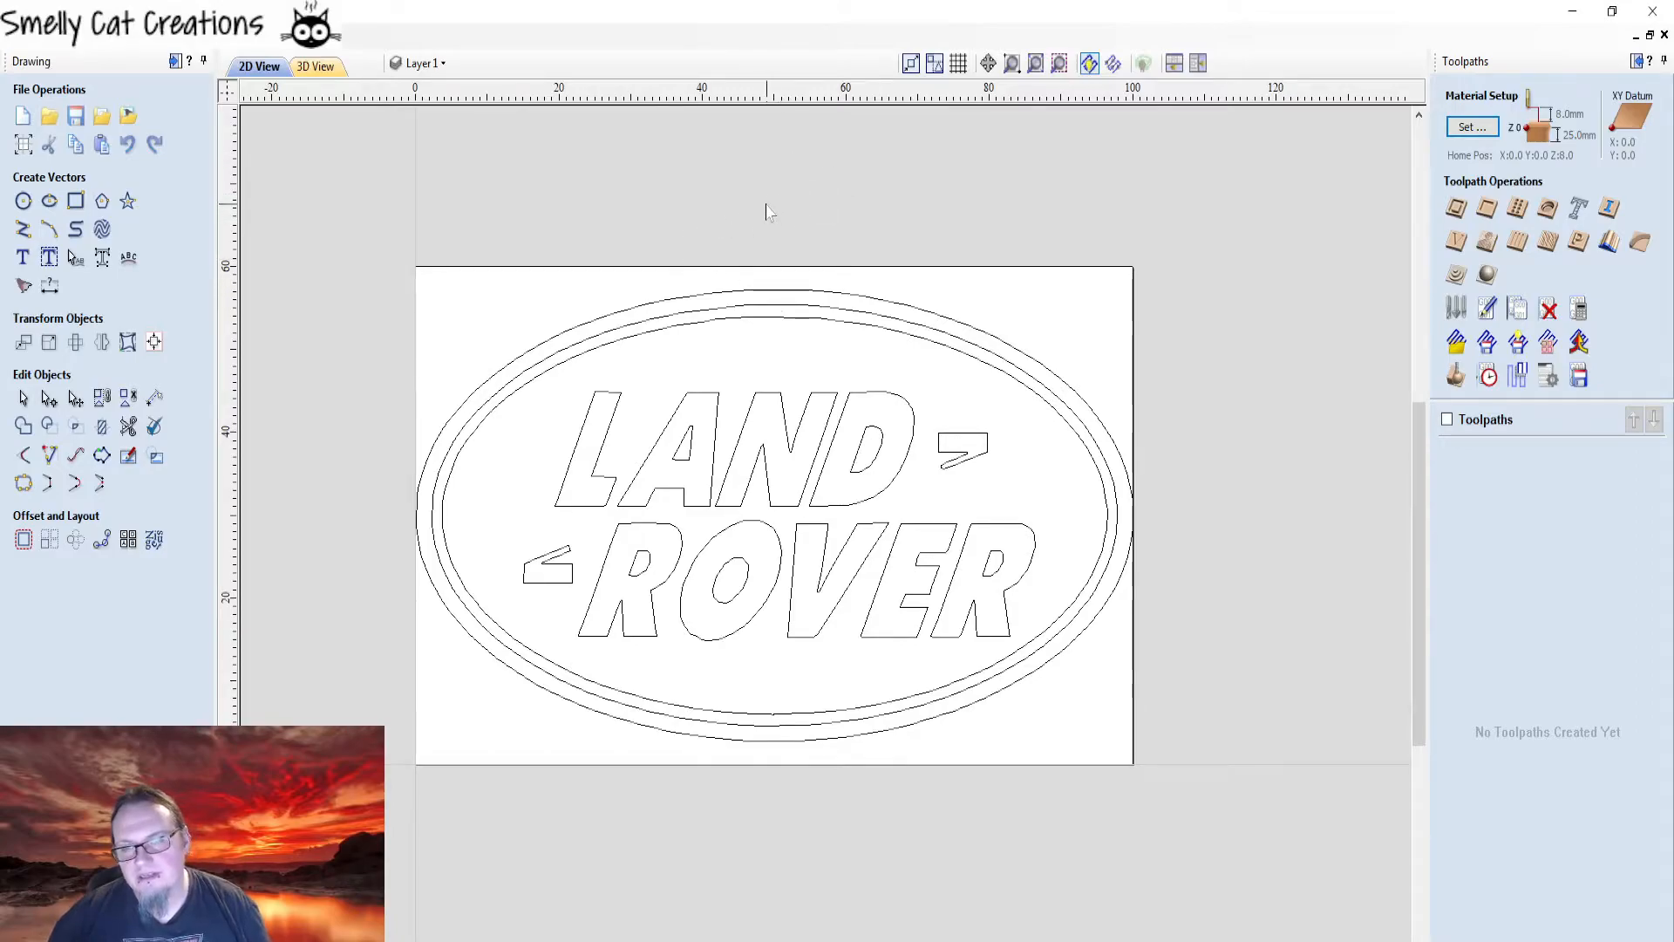
middle_drag(792, 419, 811, 370)
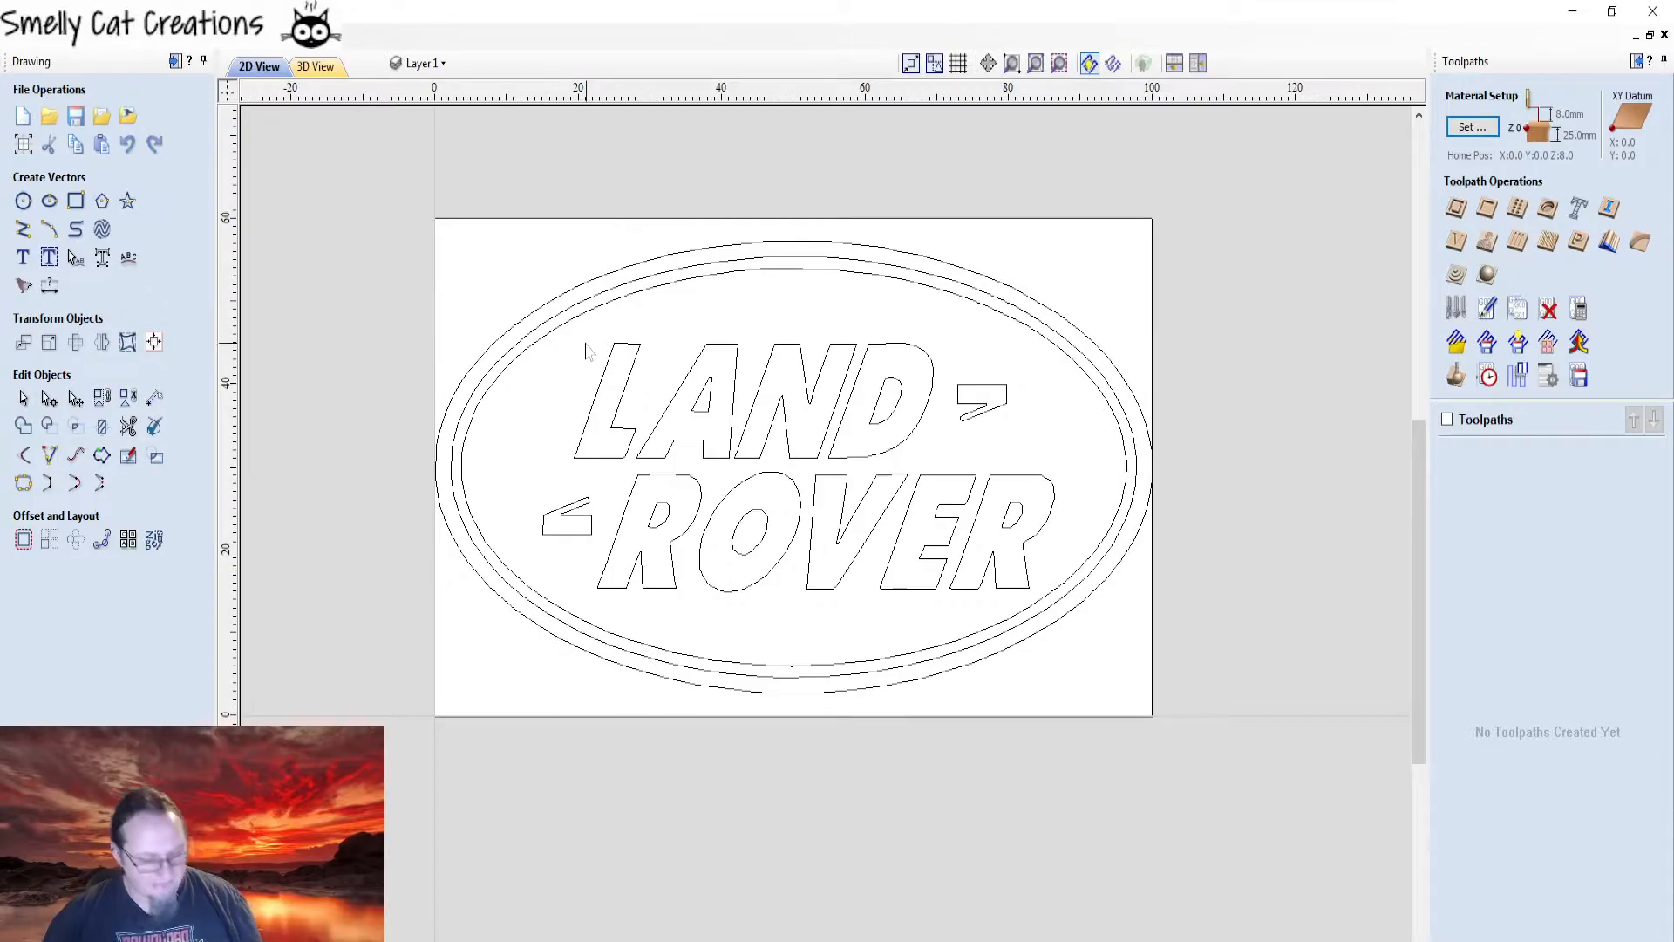
key(ctrl+z)
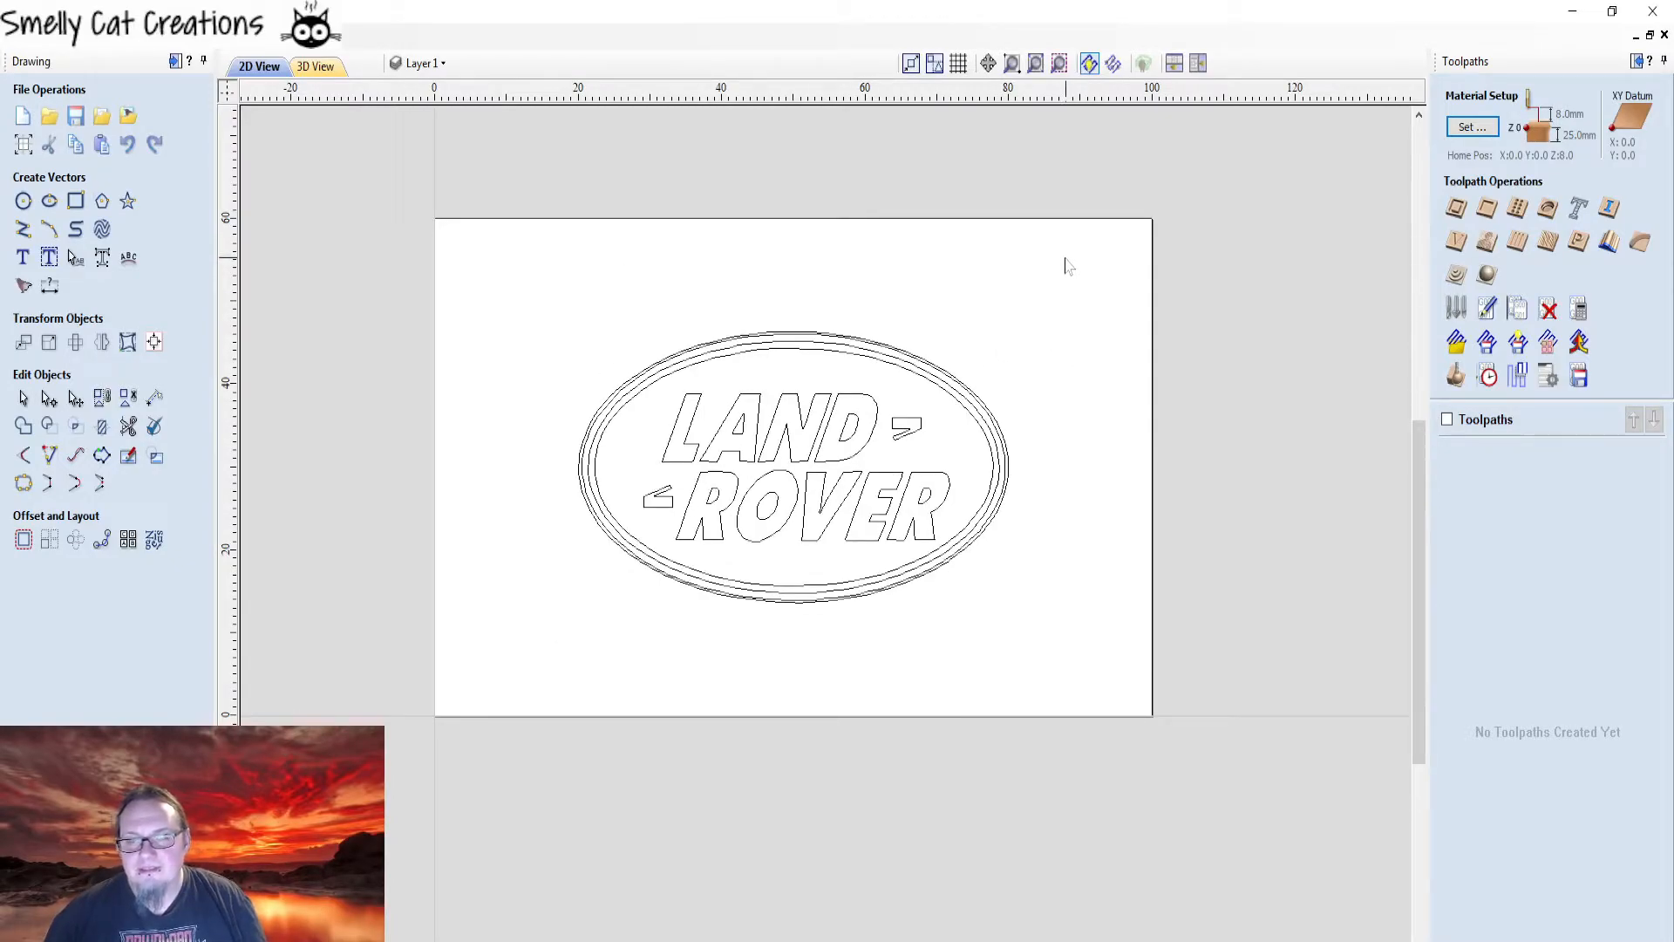
scroll(983, 445, up, 4)
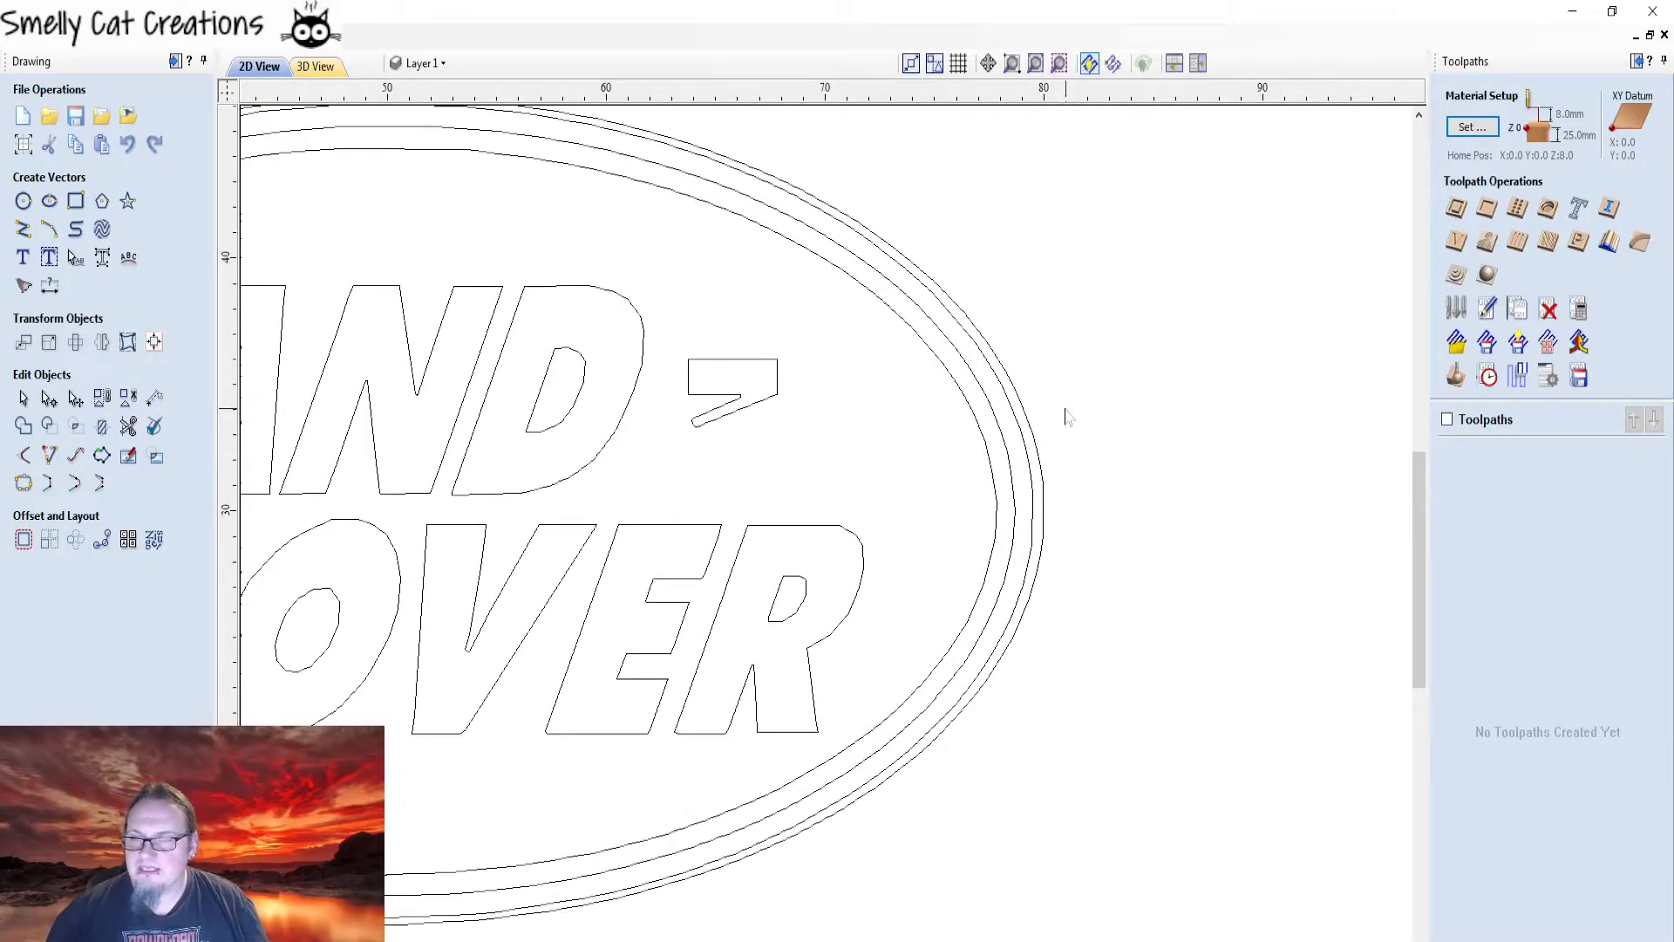
scroll(1062, 415, down, 3)
scroll(972, 512, down, 2)
- Select the complete logo with all its border ellipses, scale it proportionally about its centre to a width of 100 mm, and clear the selection
drag(1072, 723, 462, 391)
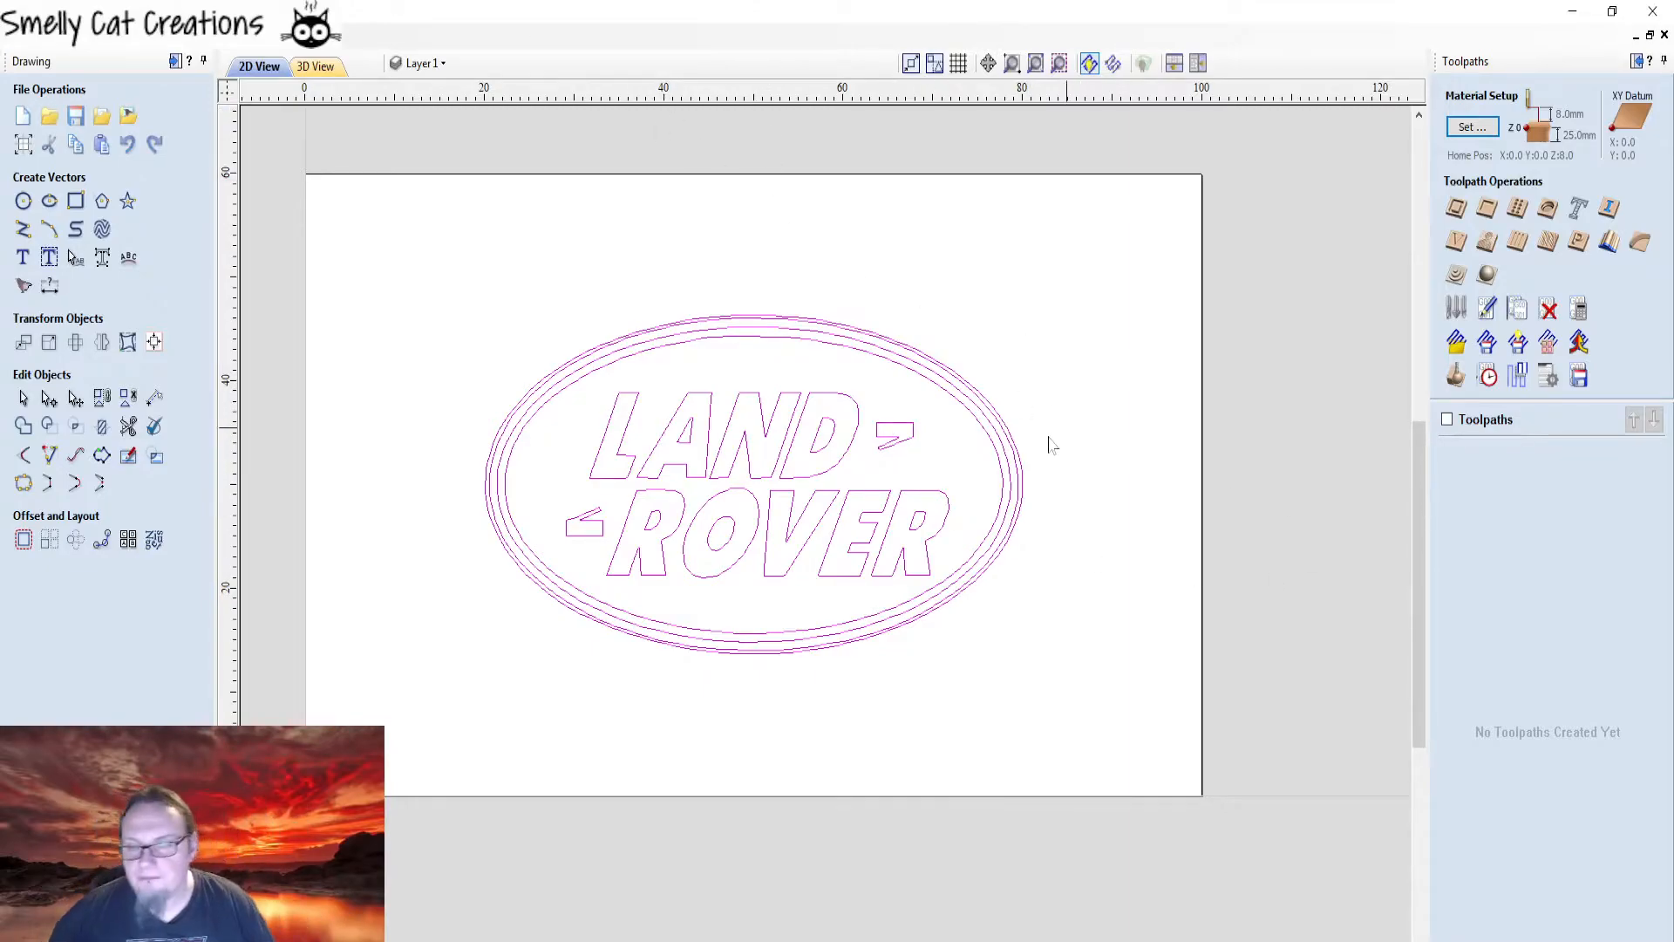
scroll(1144, 332, up, 2)
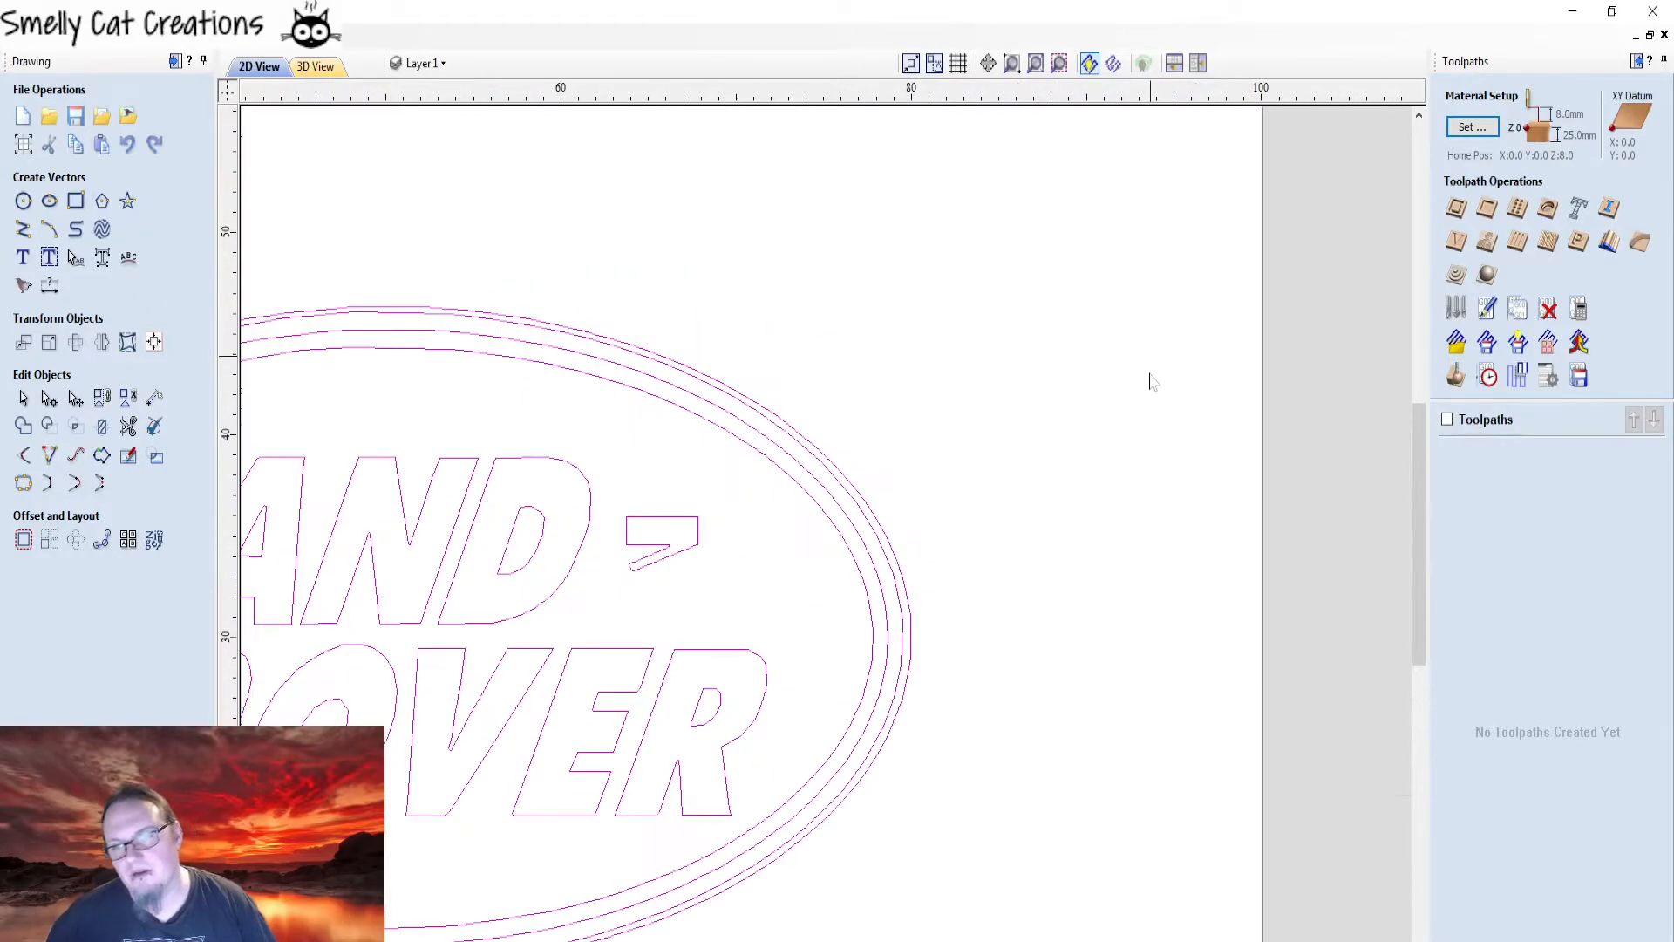
scroll(904, 608, down, 4)
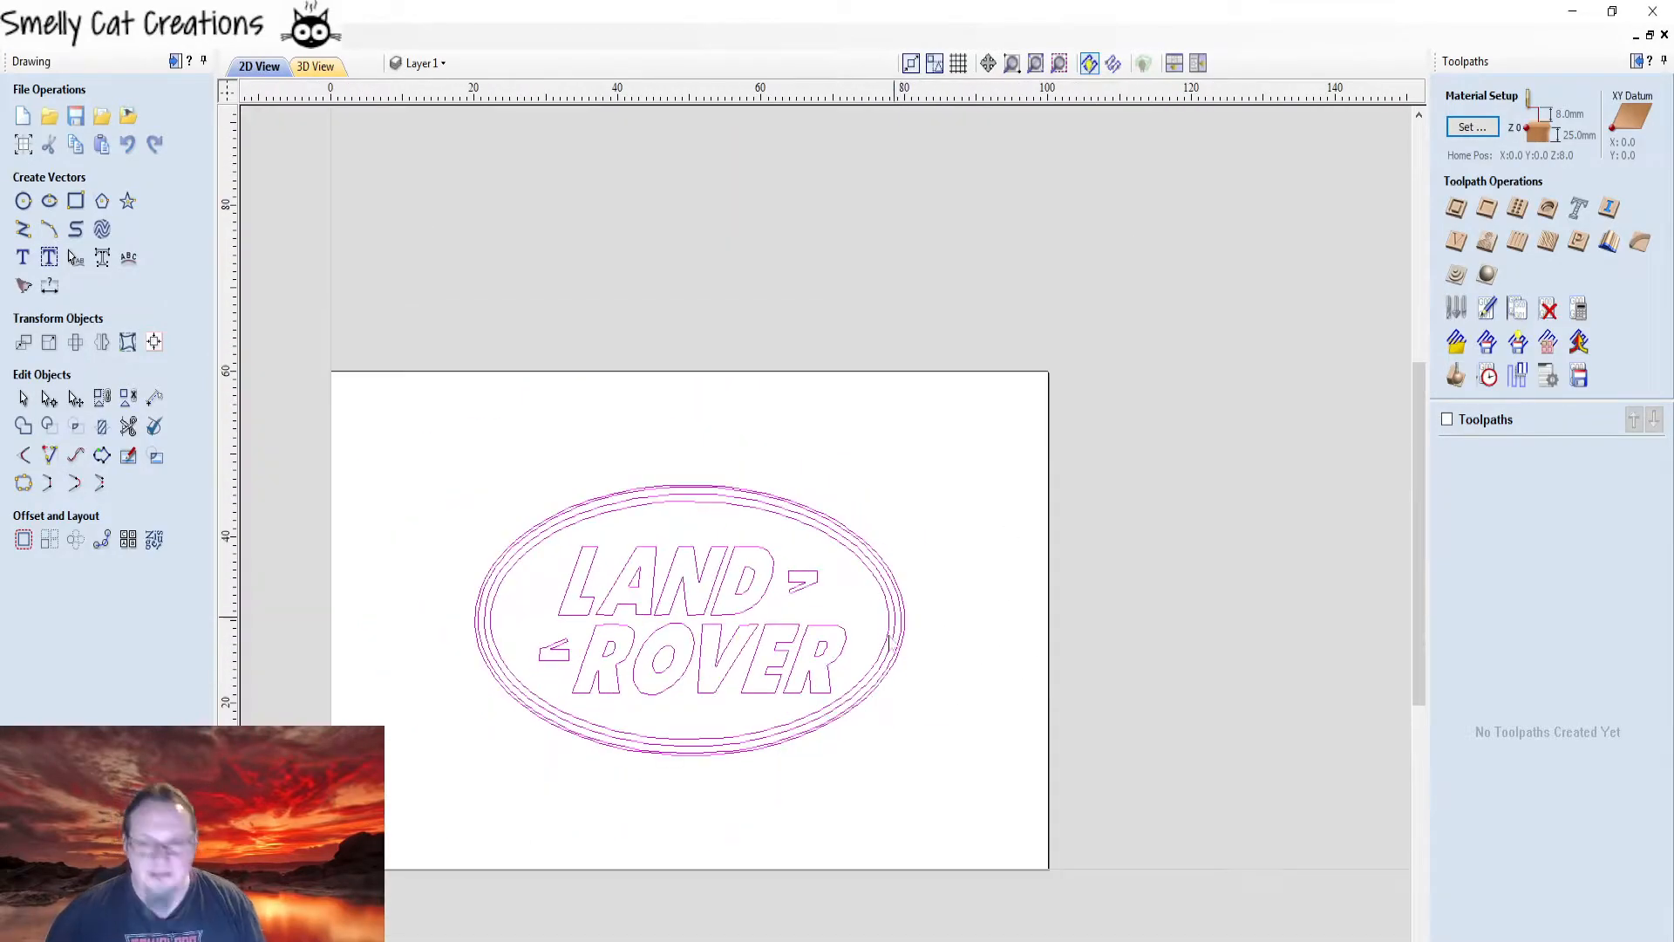
middle_drag(997, 747, 1068, 605)
scroll(1068, 605, up, 1)
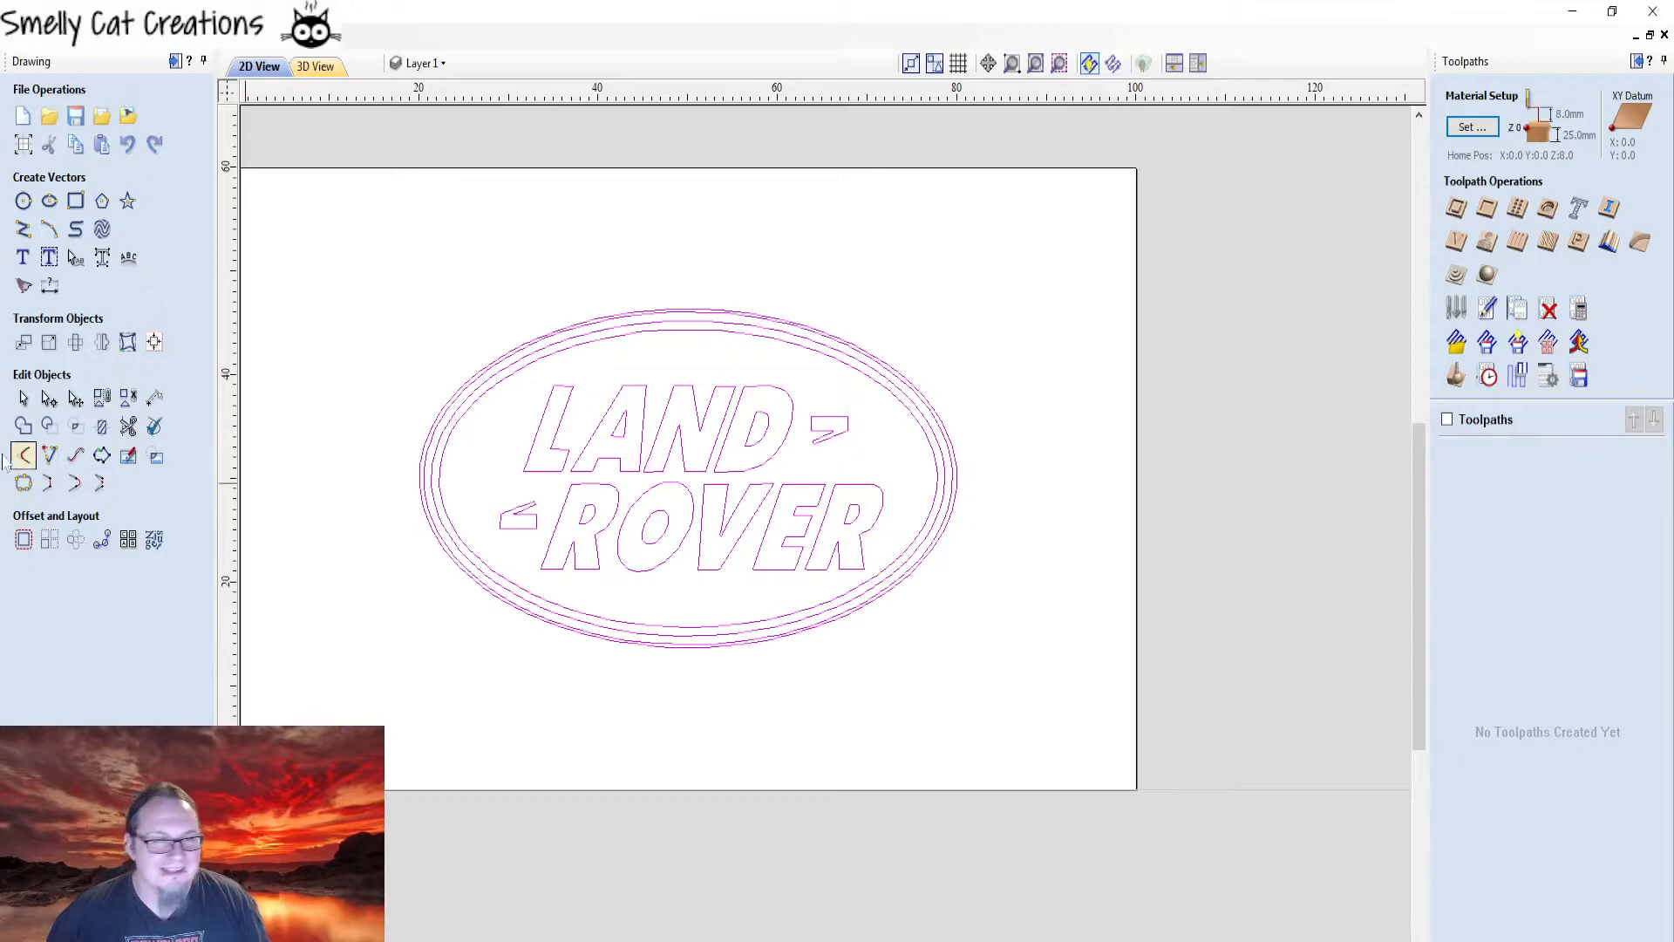
click(49, 342)
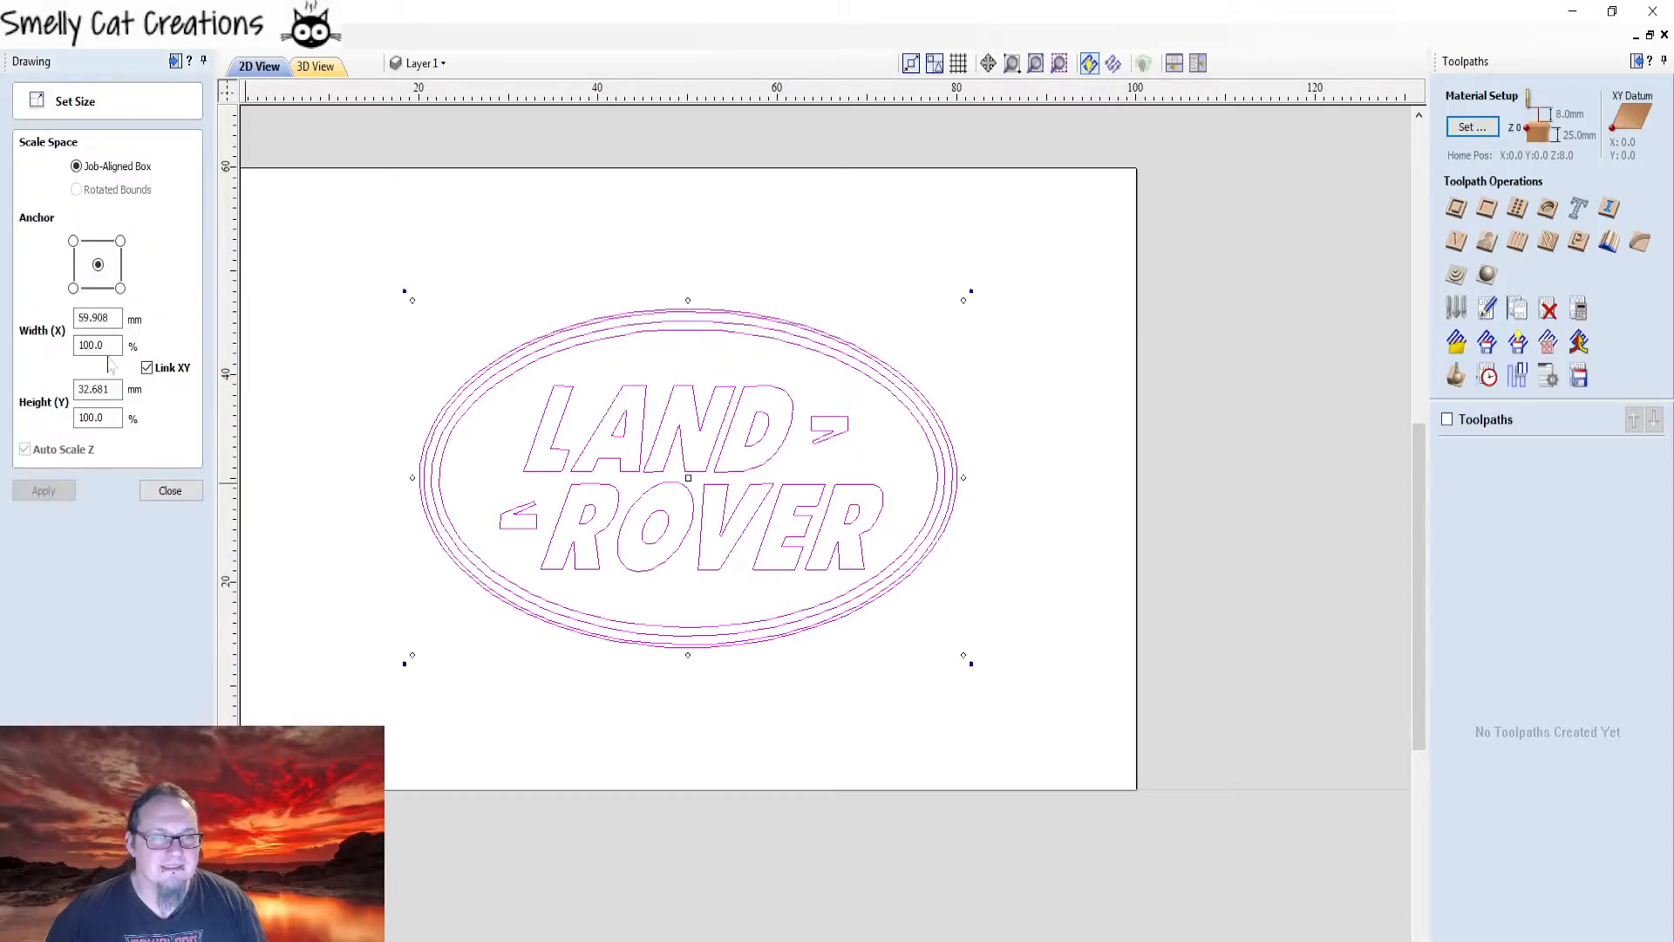
double_click(94, 318)
text(100)
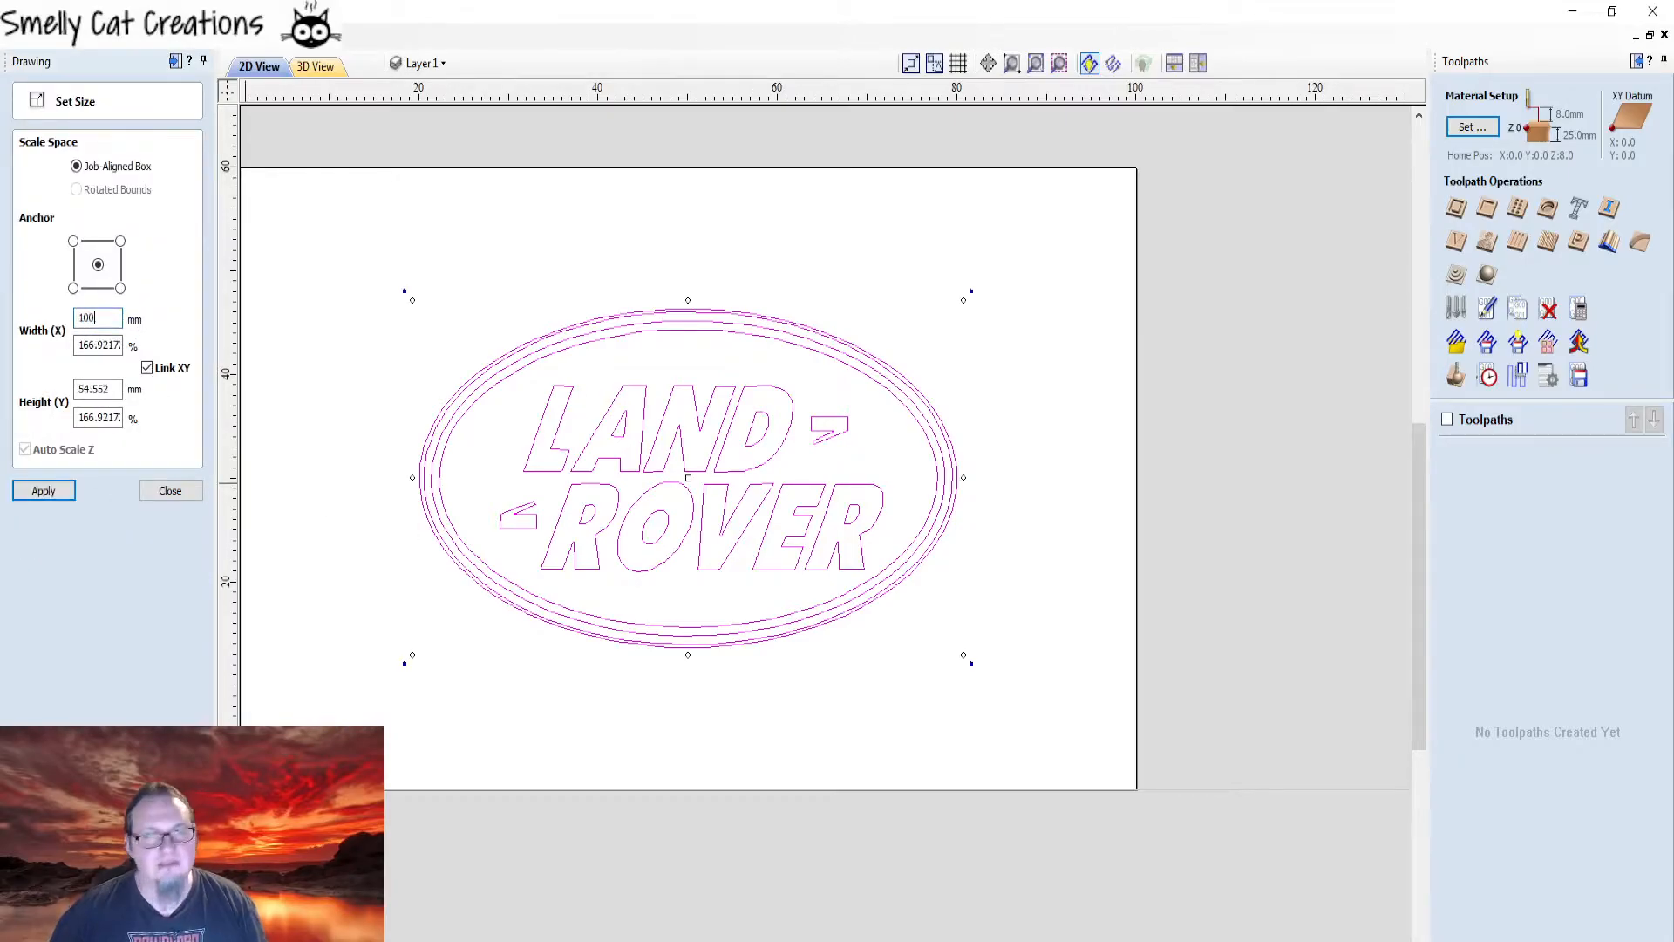
click(43, 490)
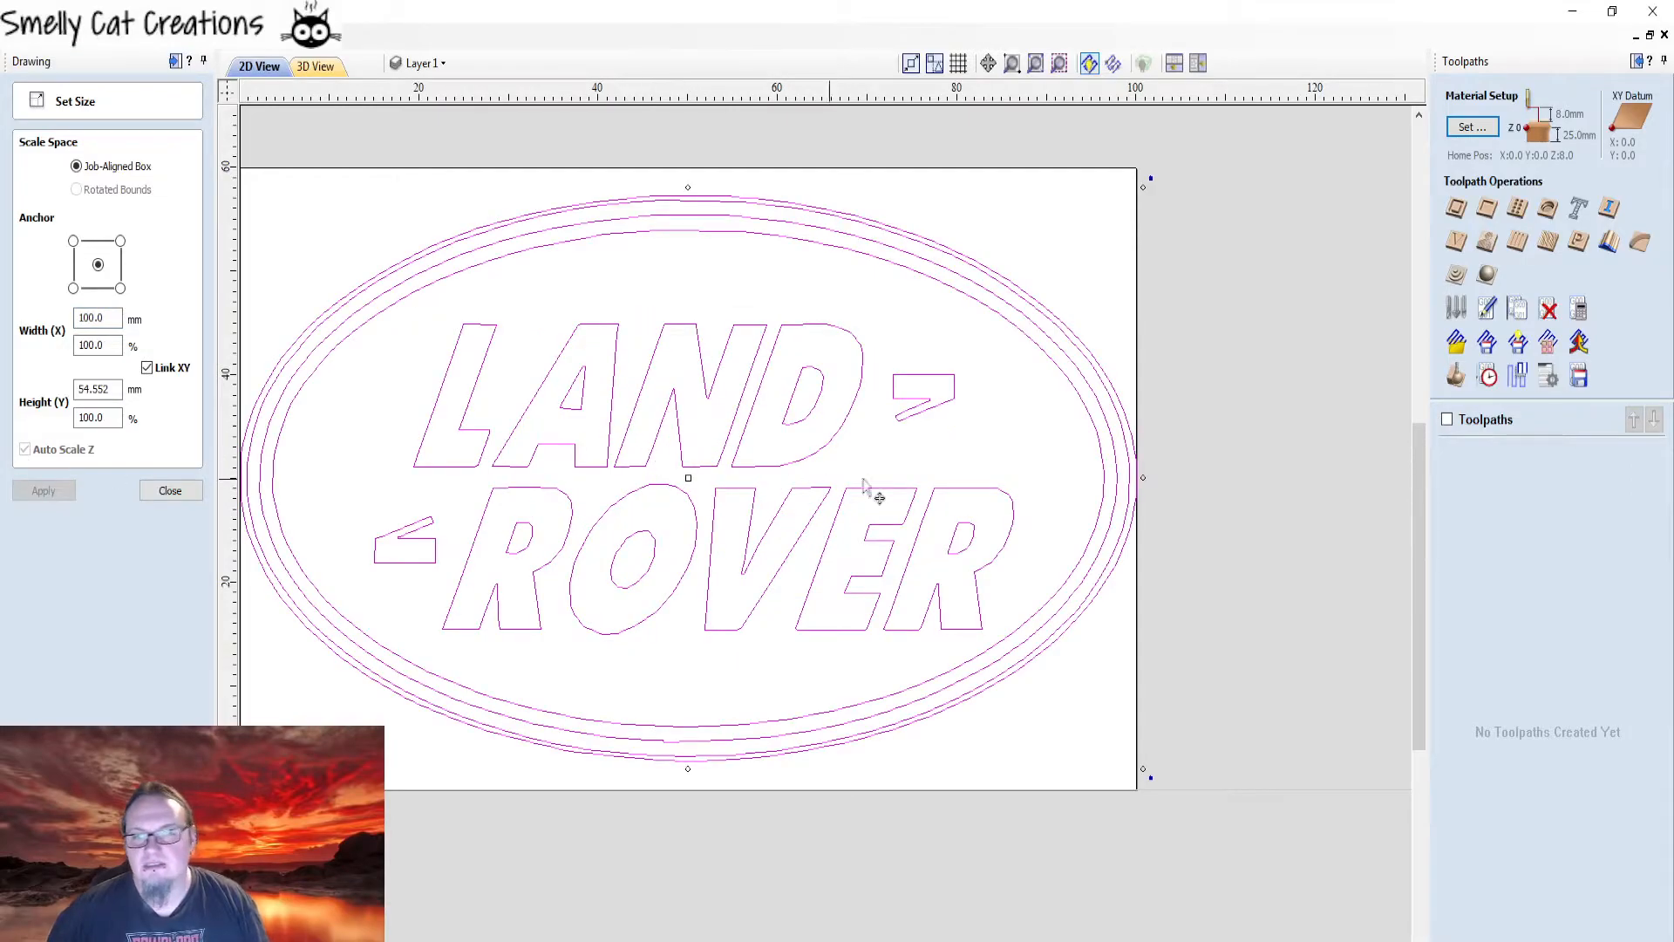
scroll(932, 477, down, 1)
click(1262, 471)
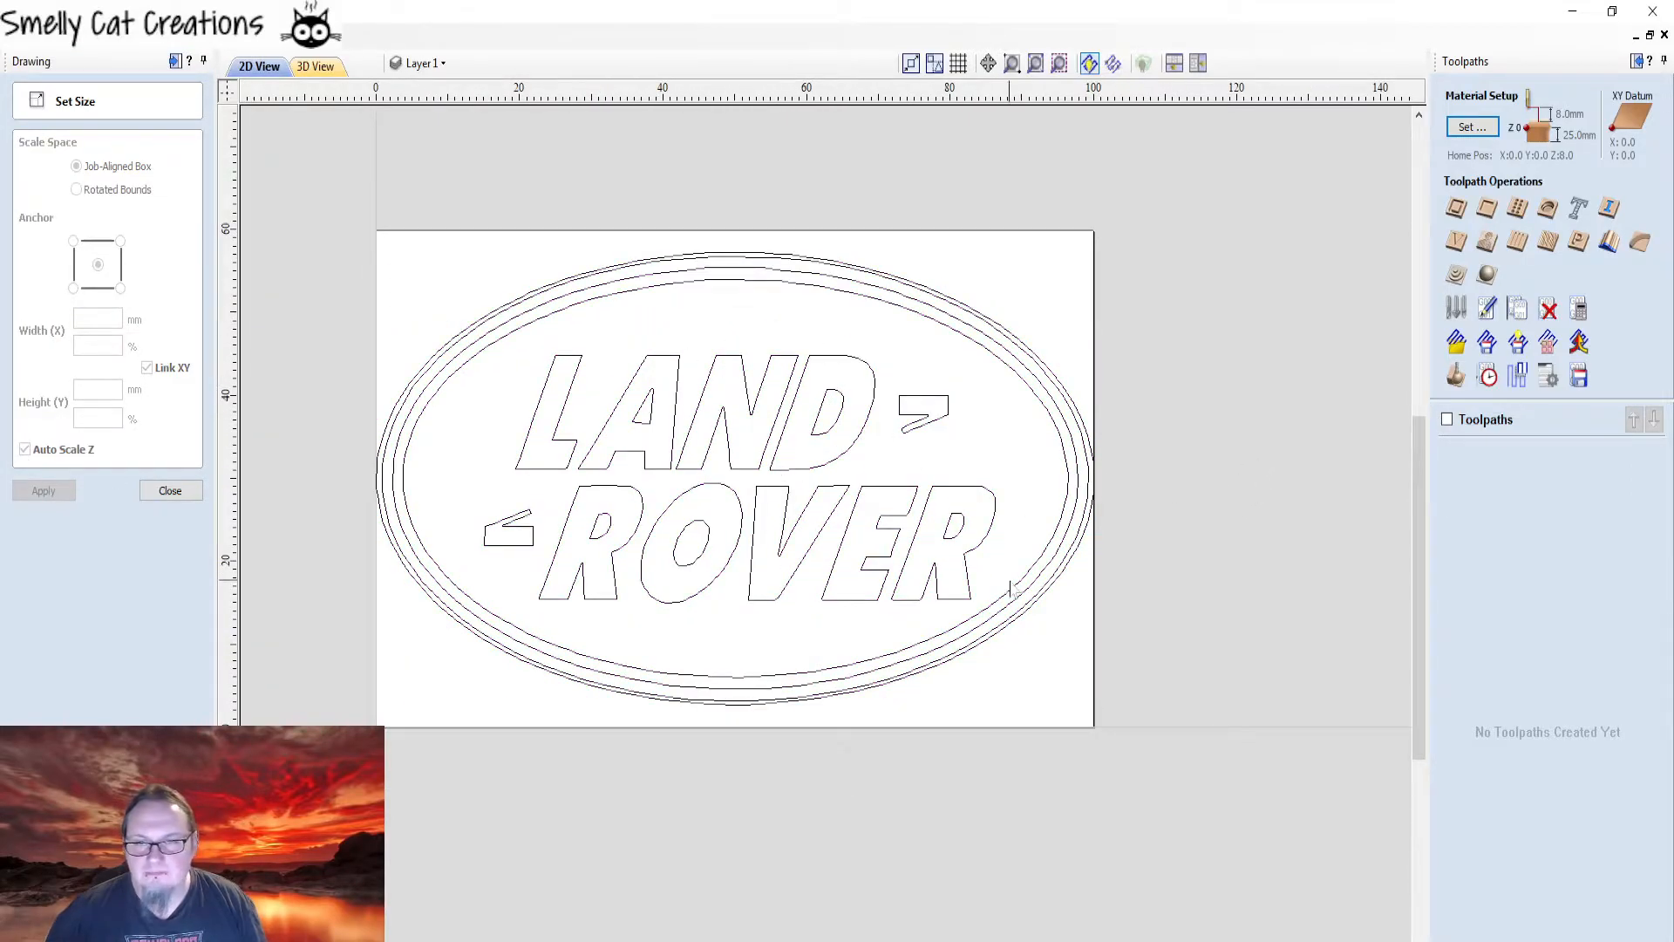
click(150, 492)
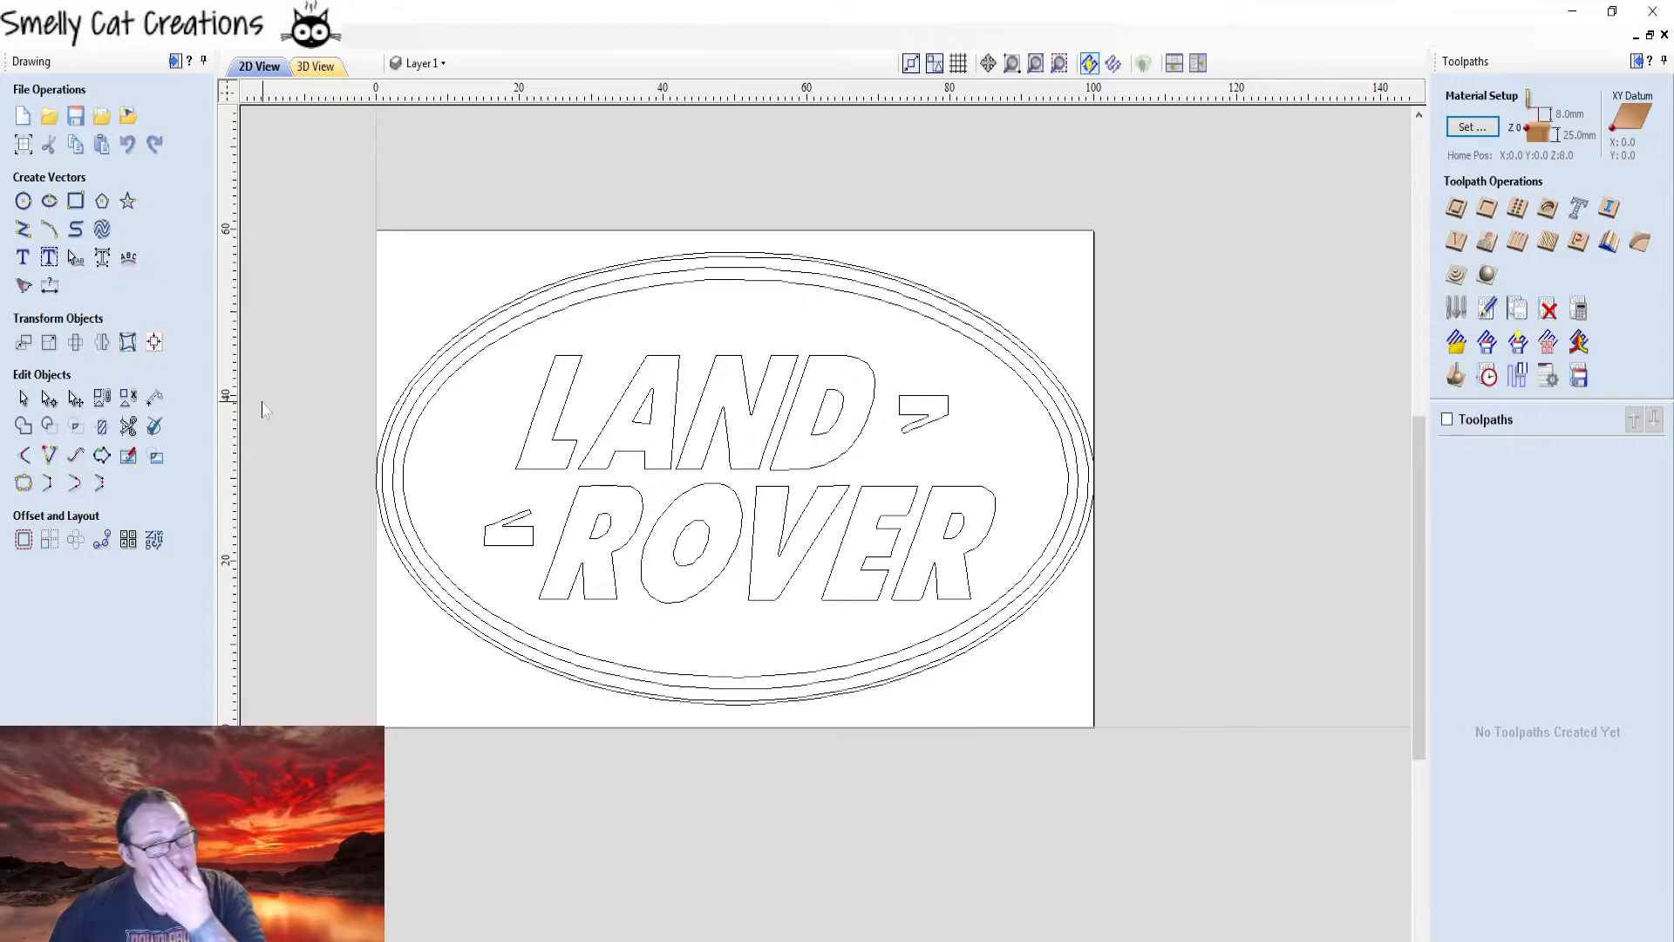
- Select the enlarged logo group and ungroup it into individual vectors
scroll(693, 293, up, 1)
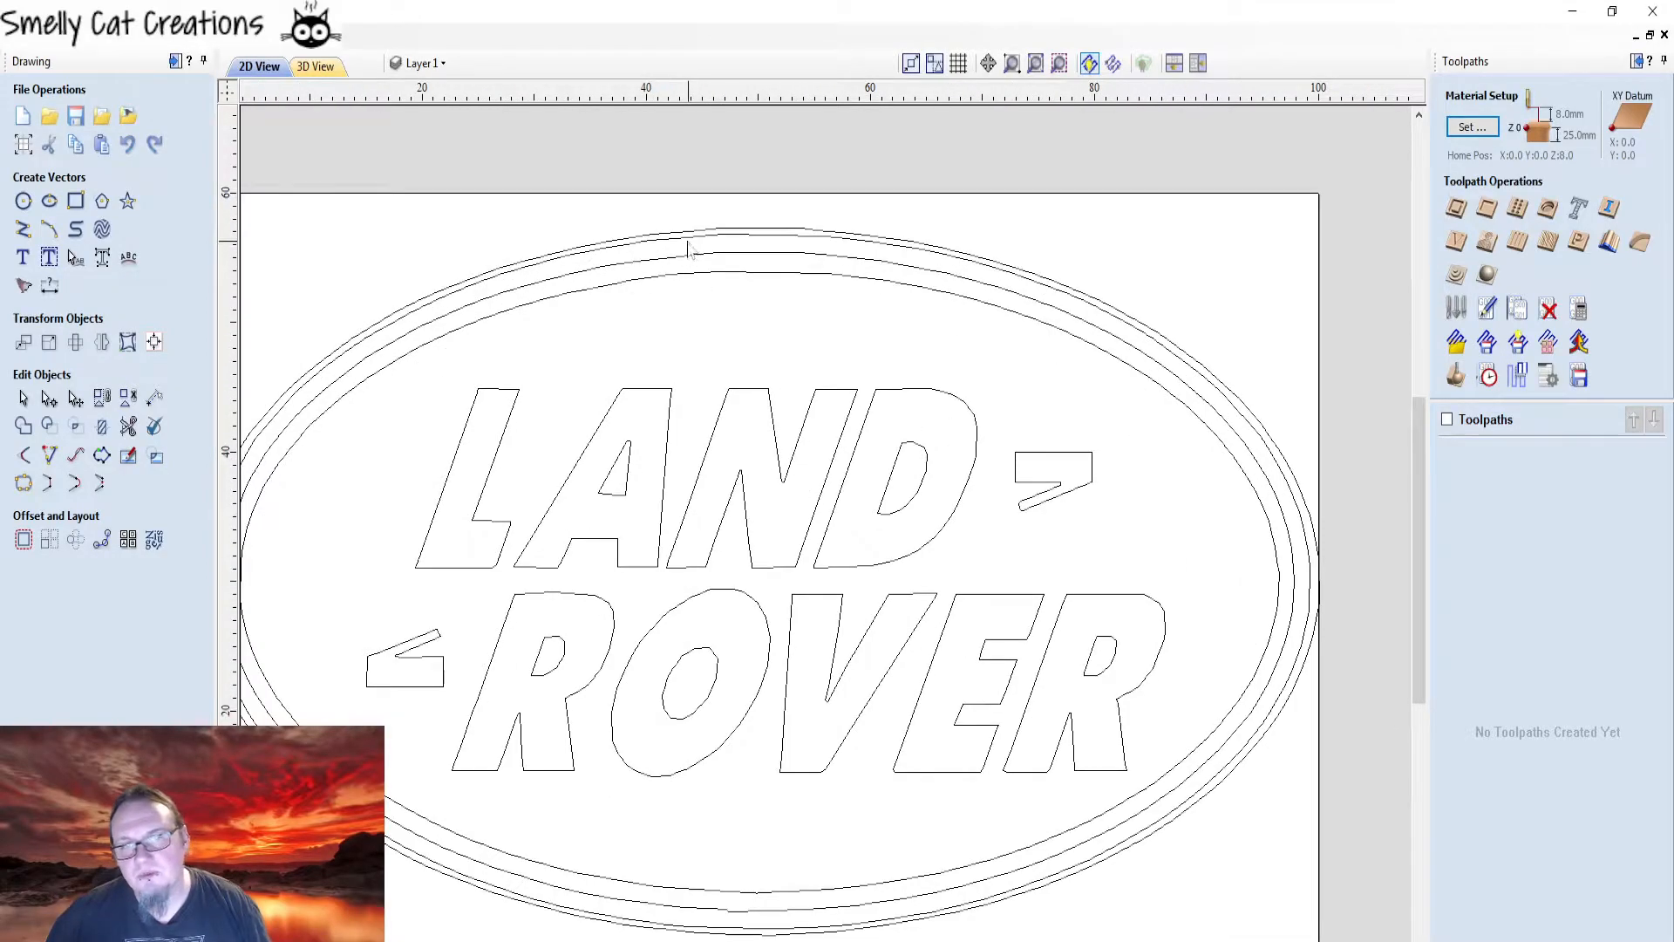
click(697, 252)
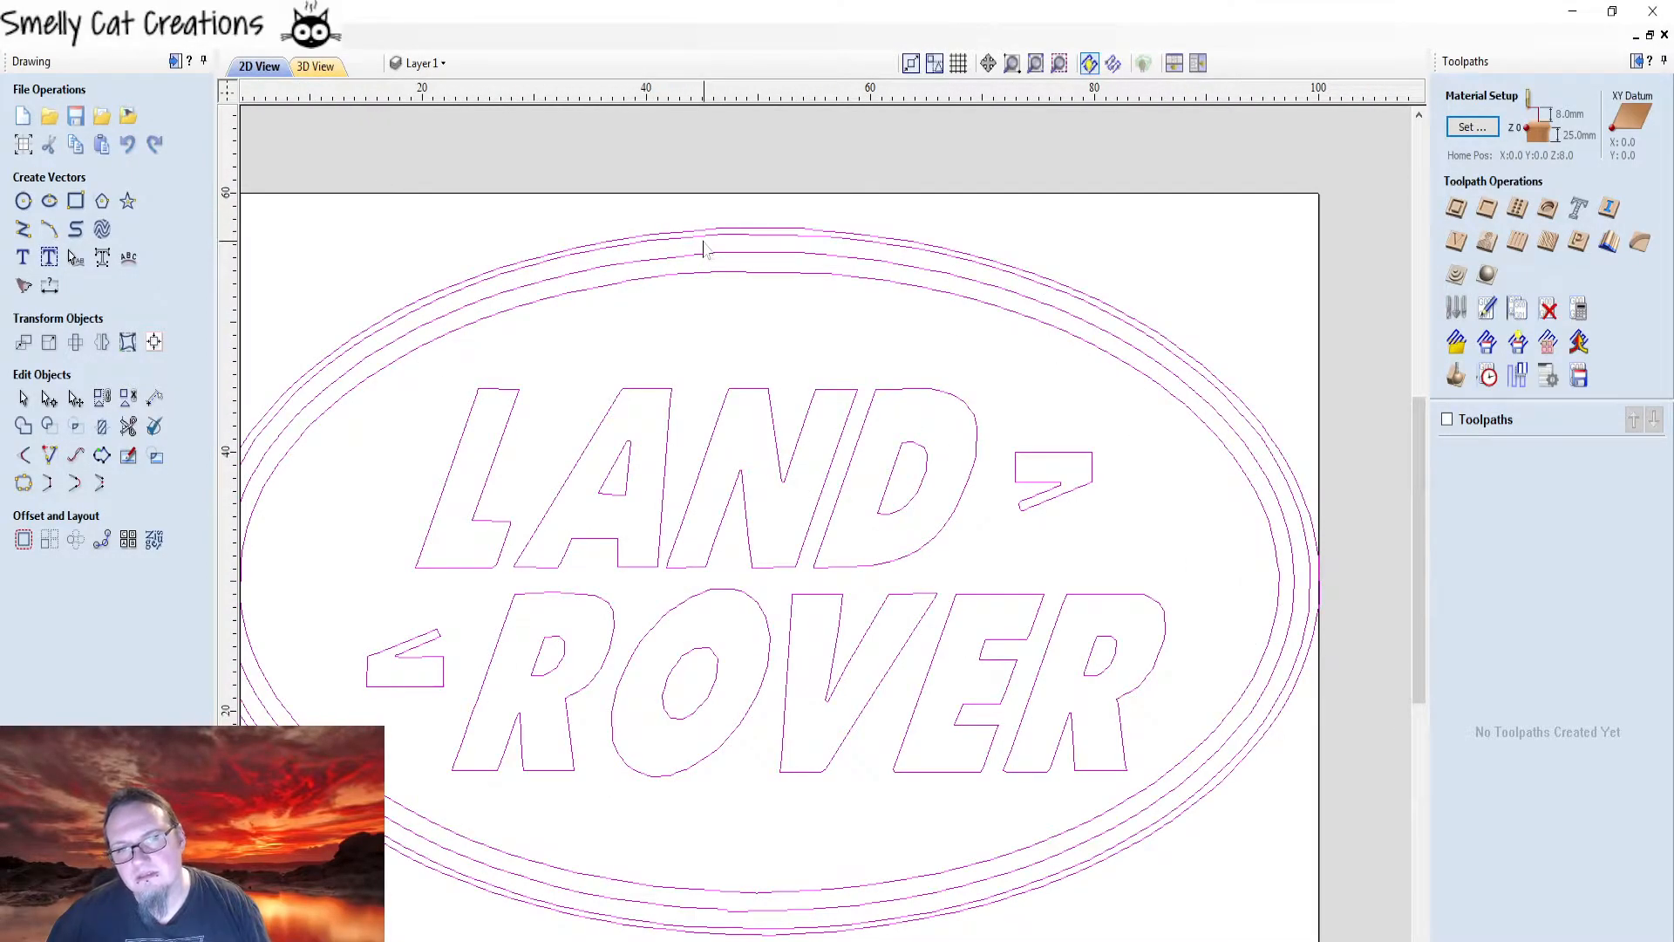
key(u)
- Select the second and third ellipses from the outside of the logo's oval border
click(731, 229)
click(735, 241)
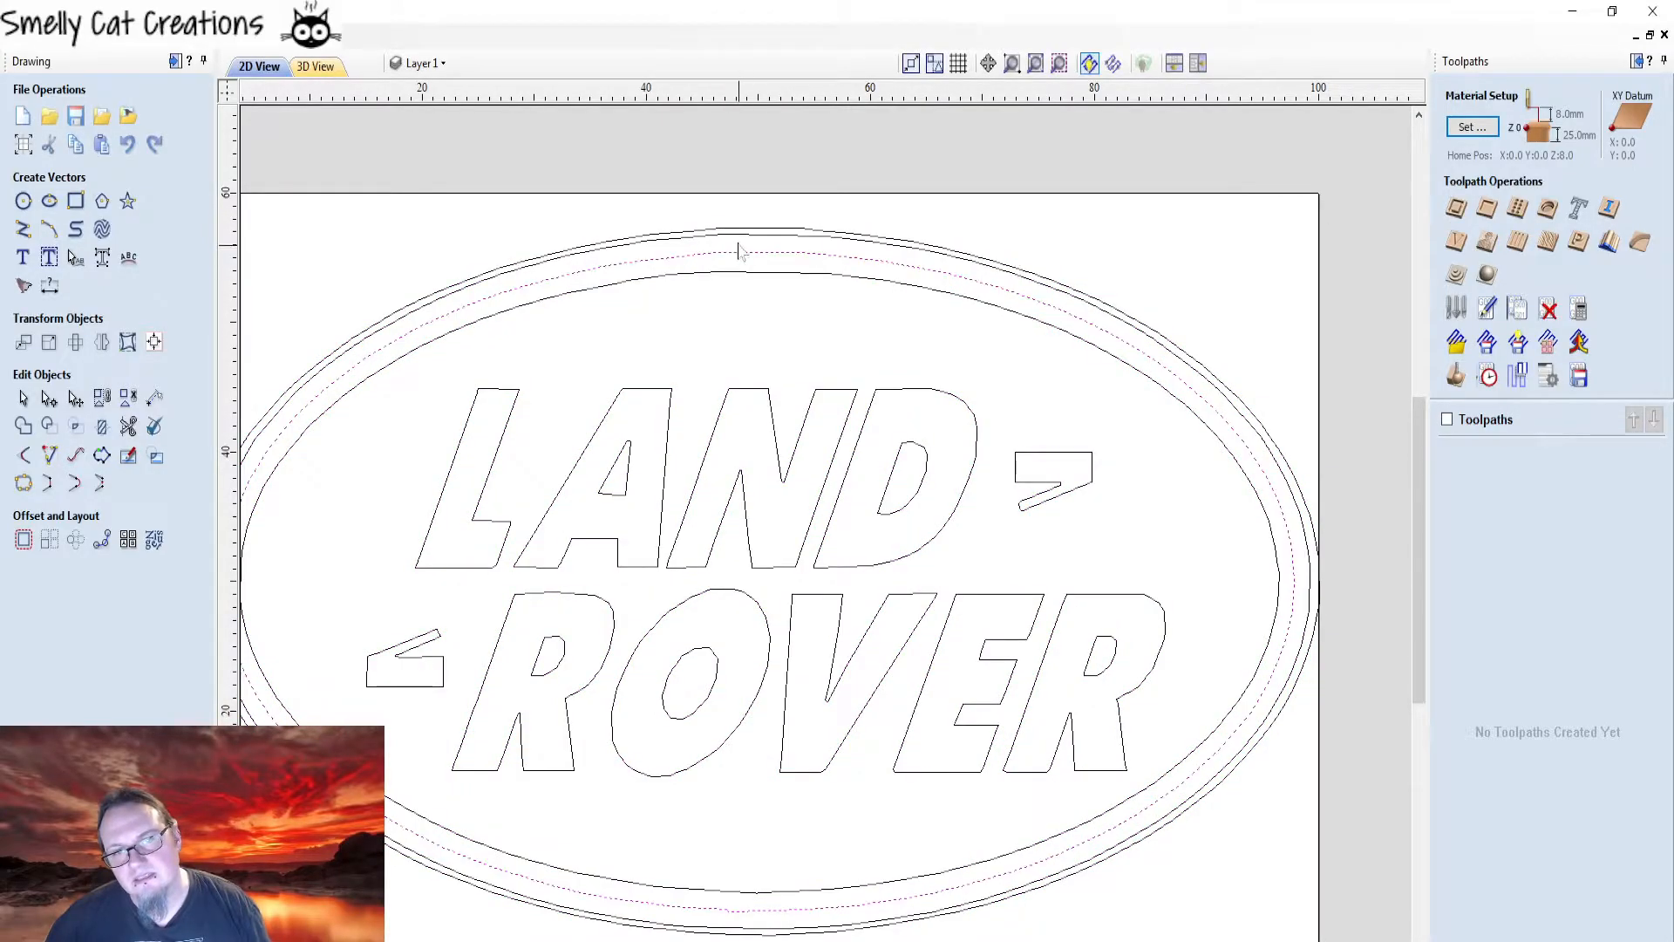
click(739, 237)
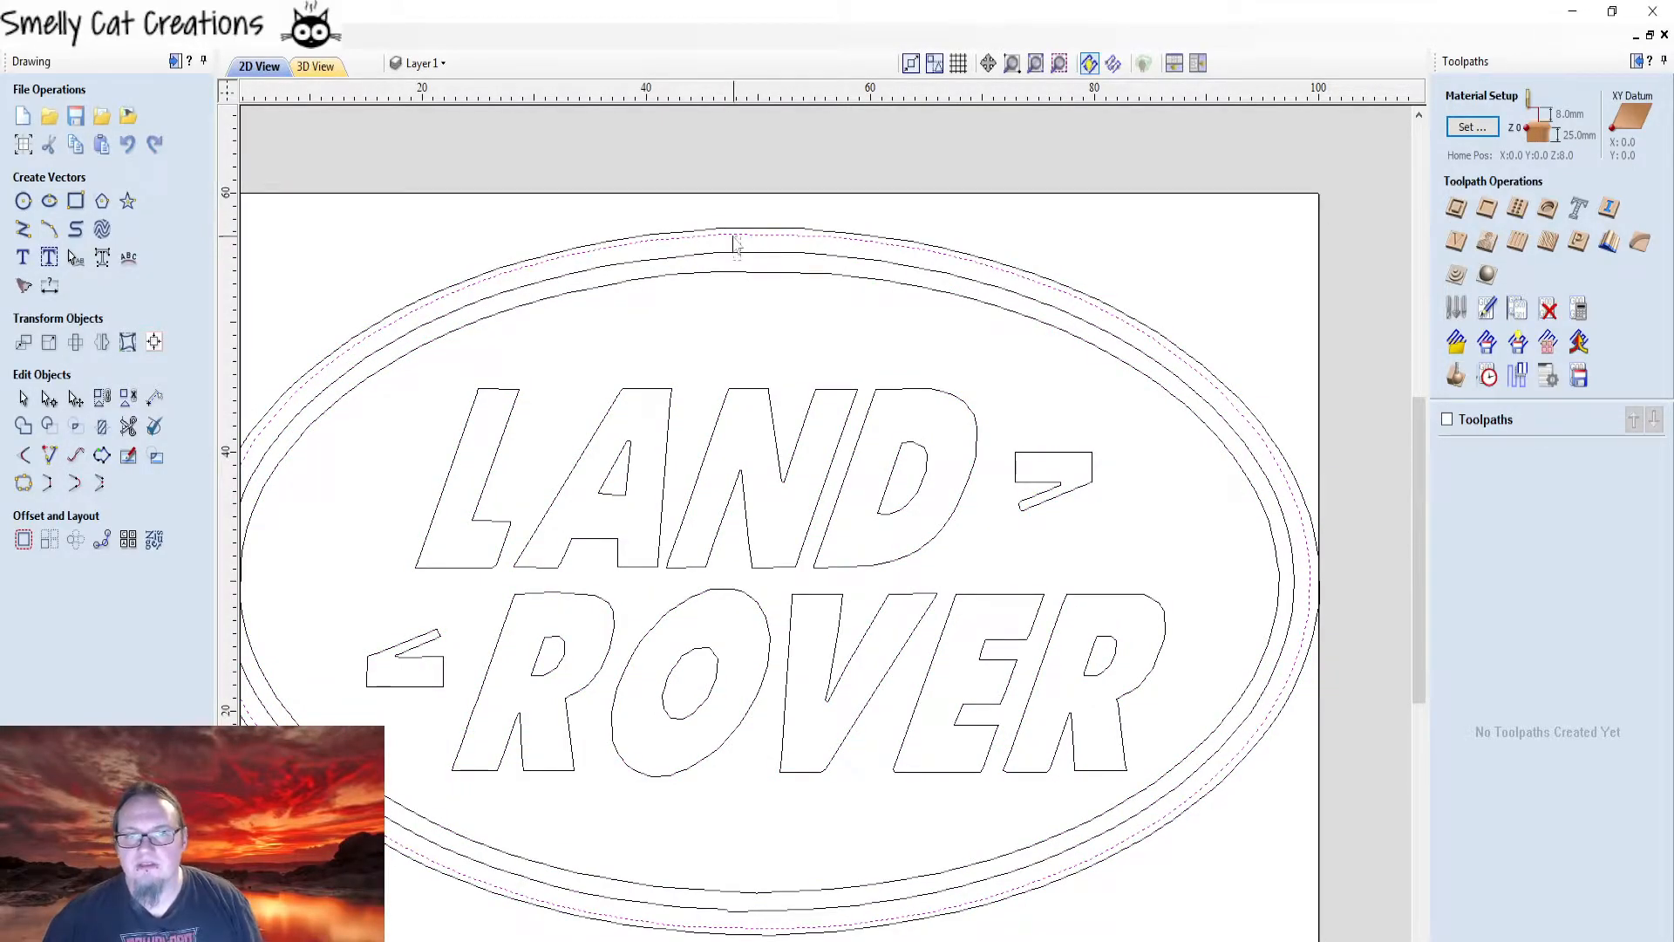
click(737, 253)
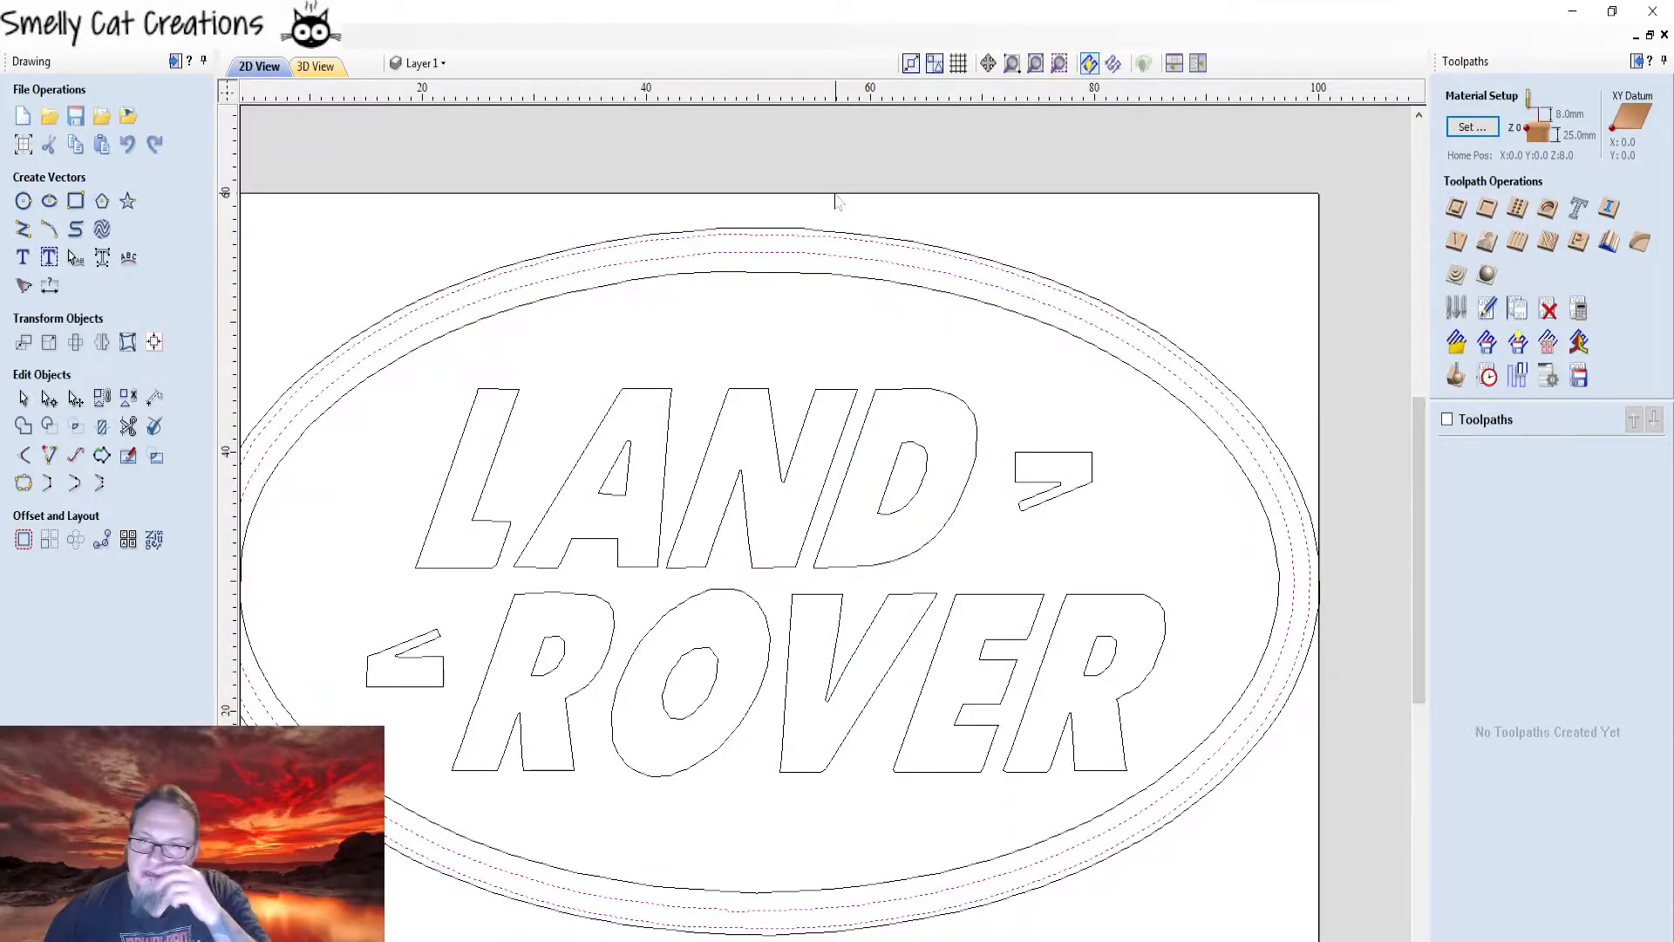
scroll(785, 354, down, 1)
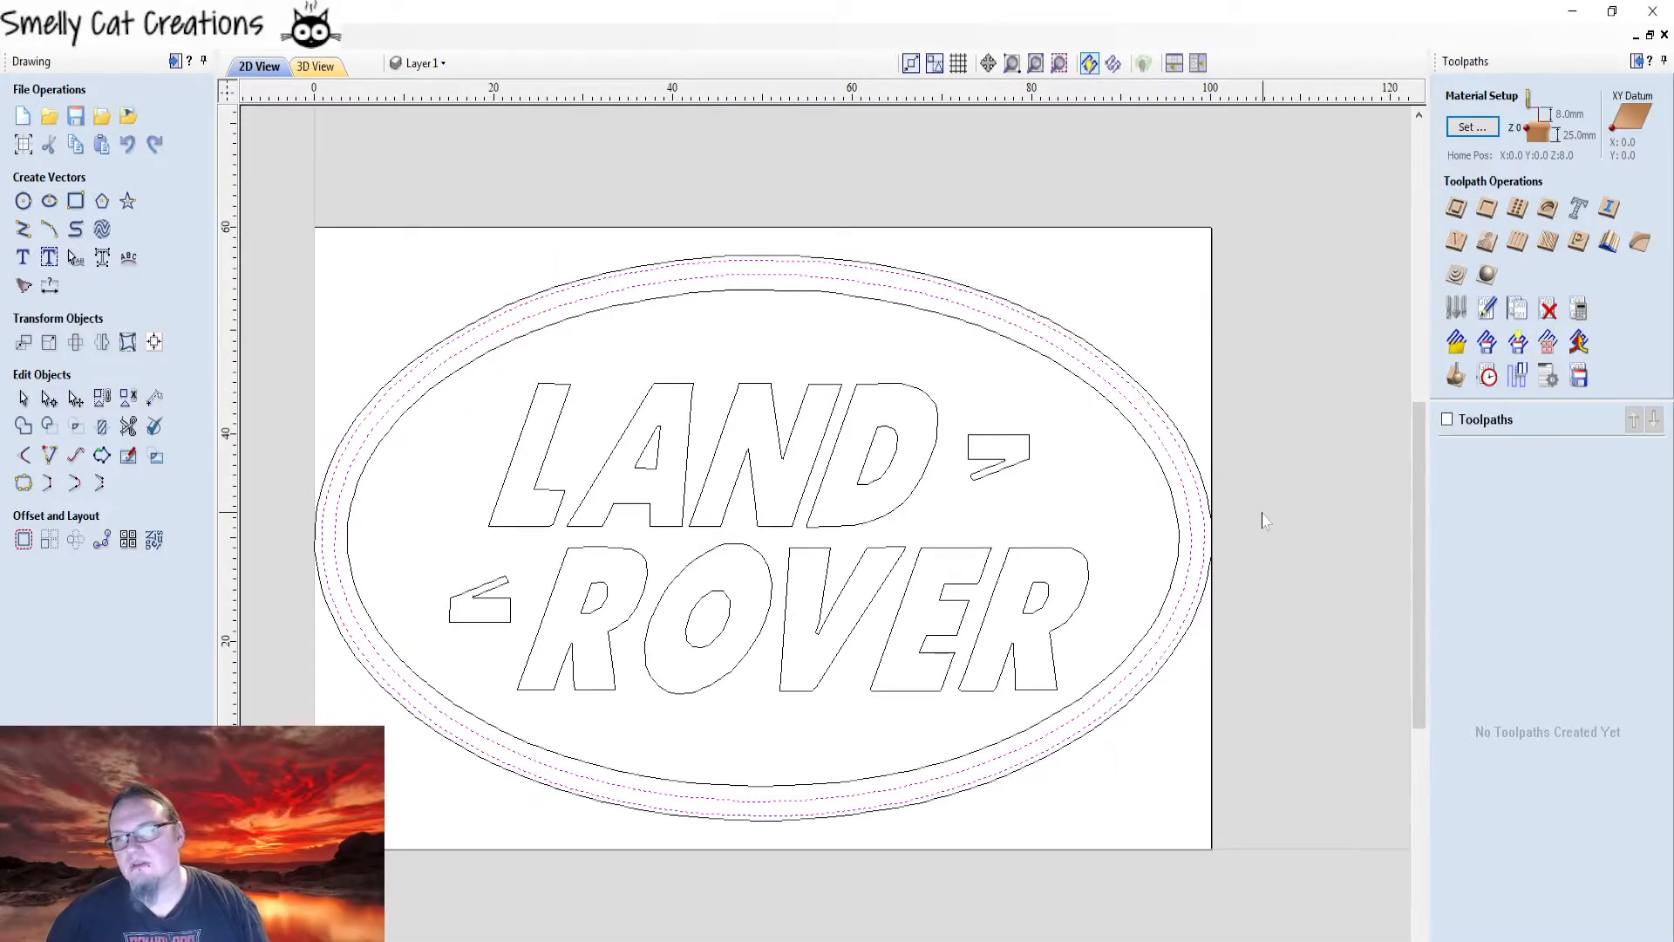
- Start a pocket toolpath for the two selected ellipses and set its cut depth to 2 mm
click(1486, 209)
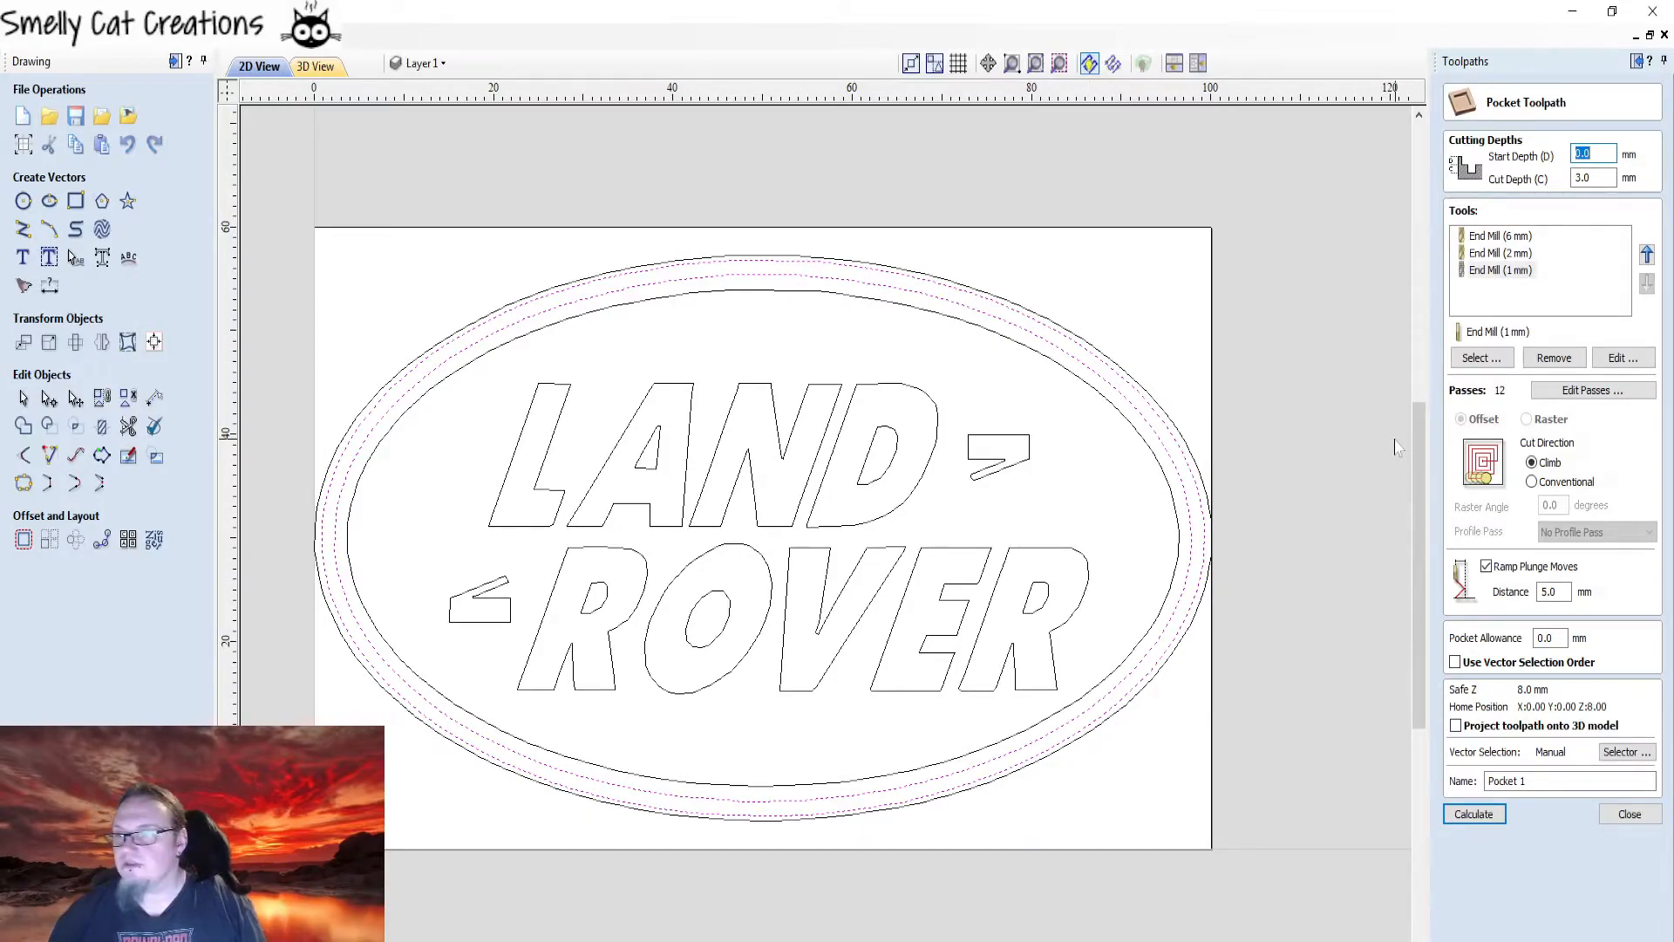
double_click(1588, 177)
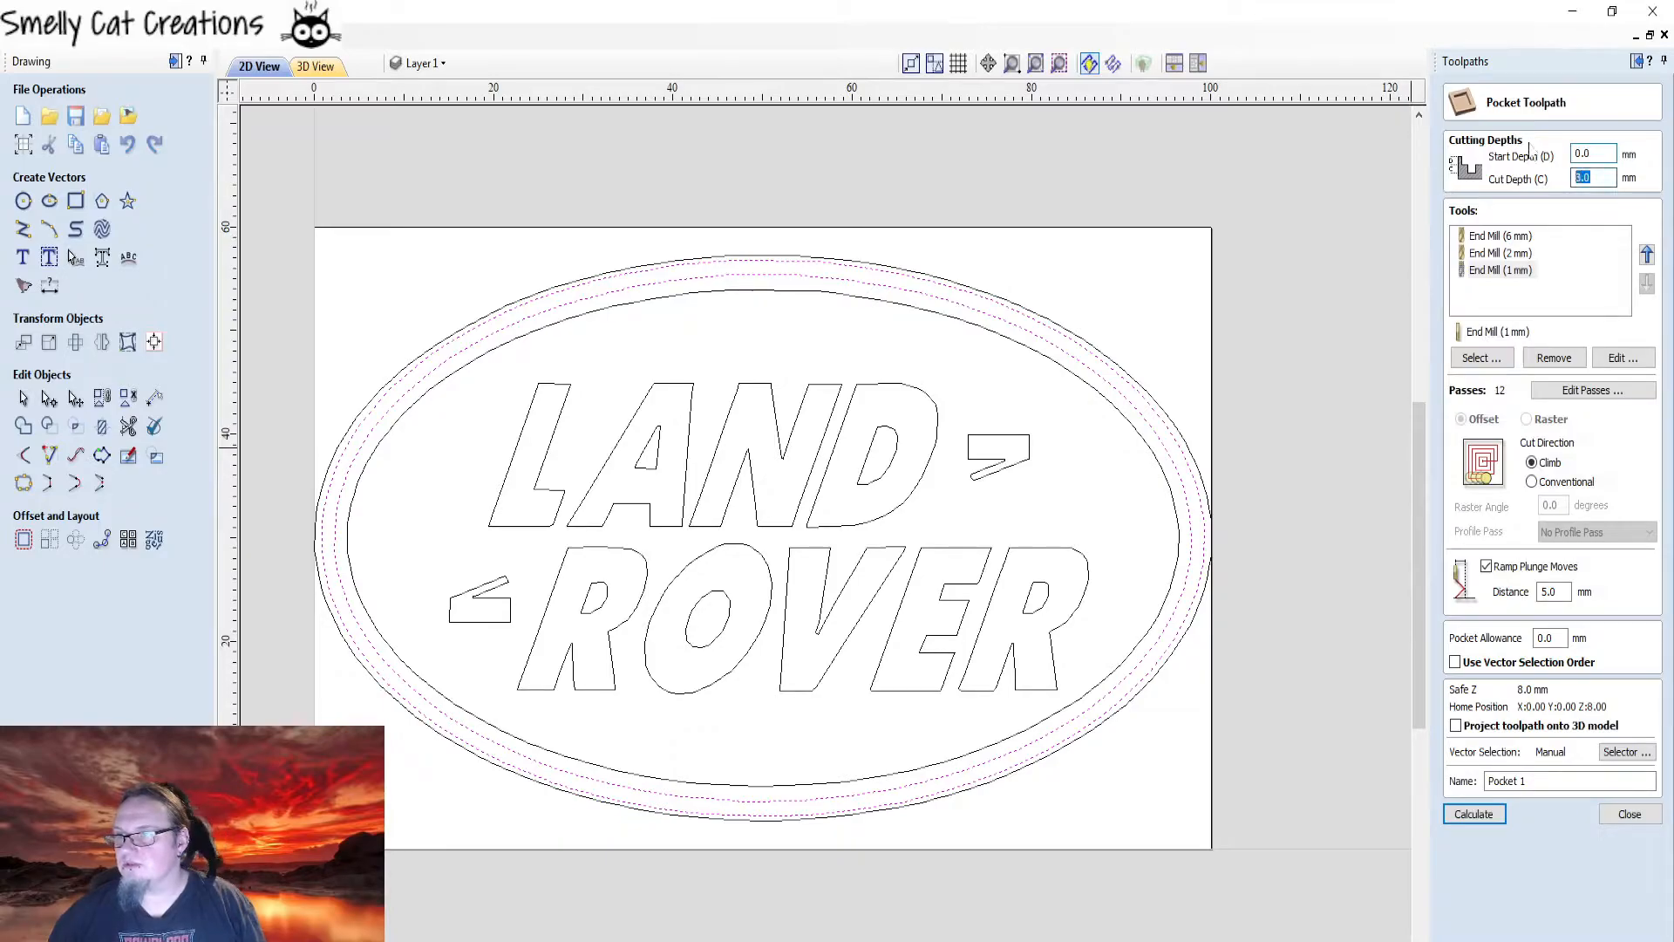
text(2)
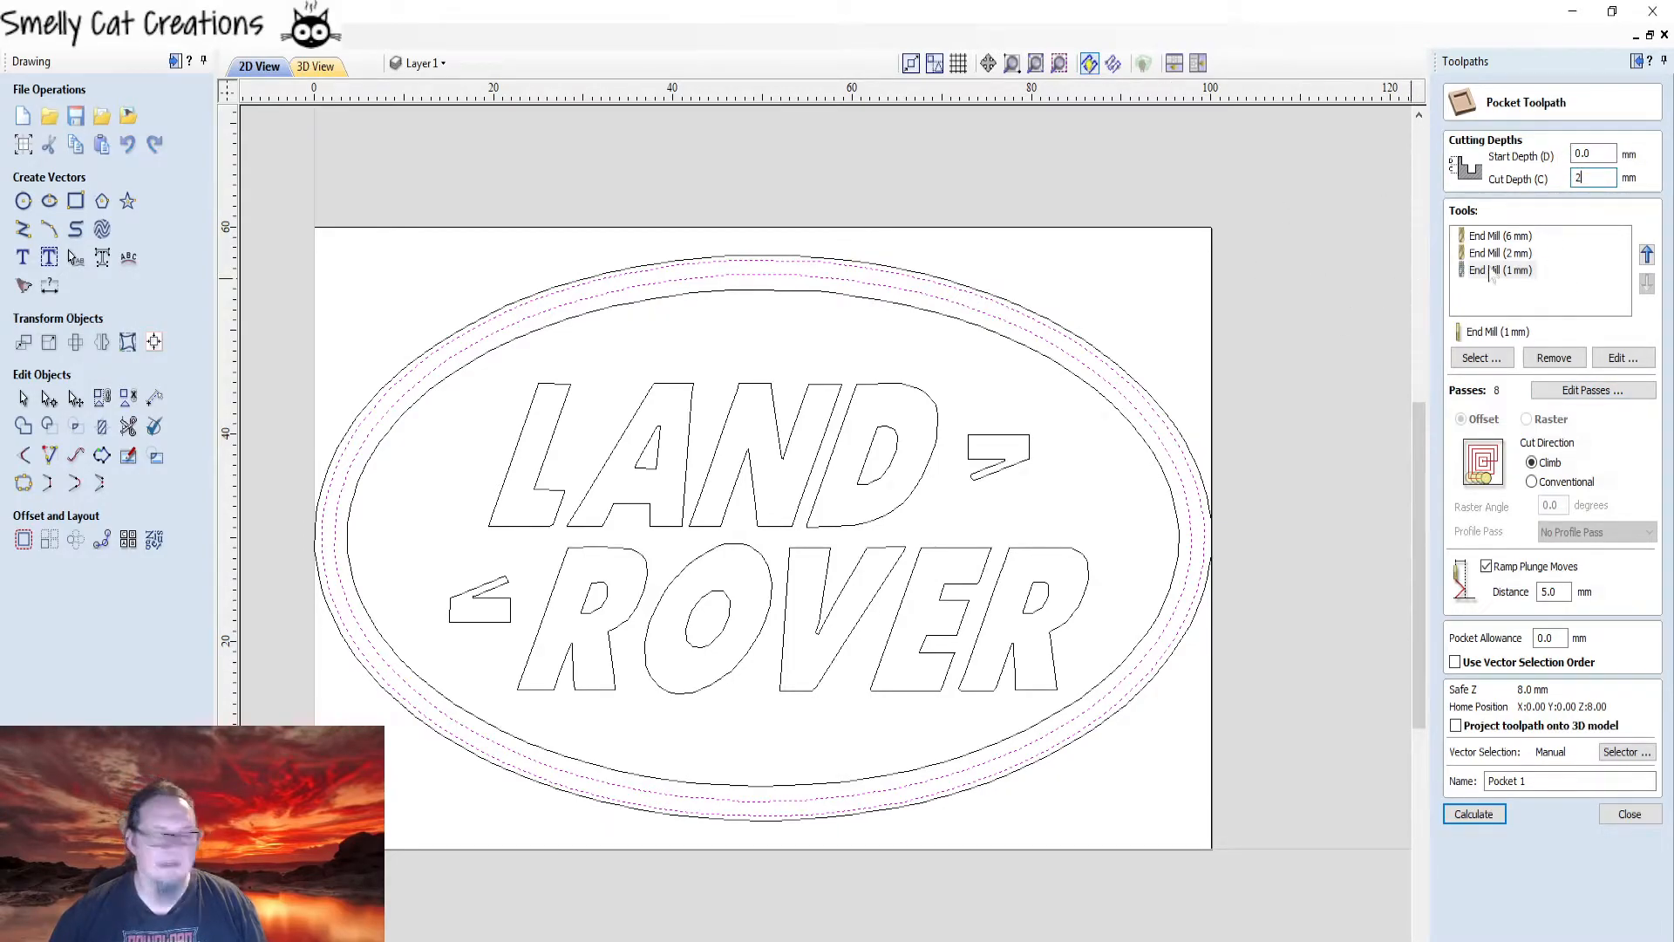
click(1513, 237)
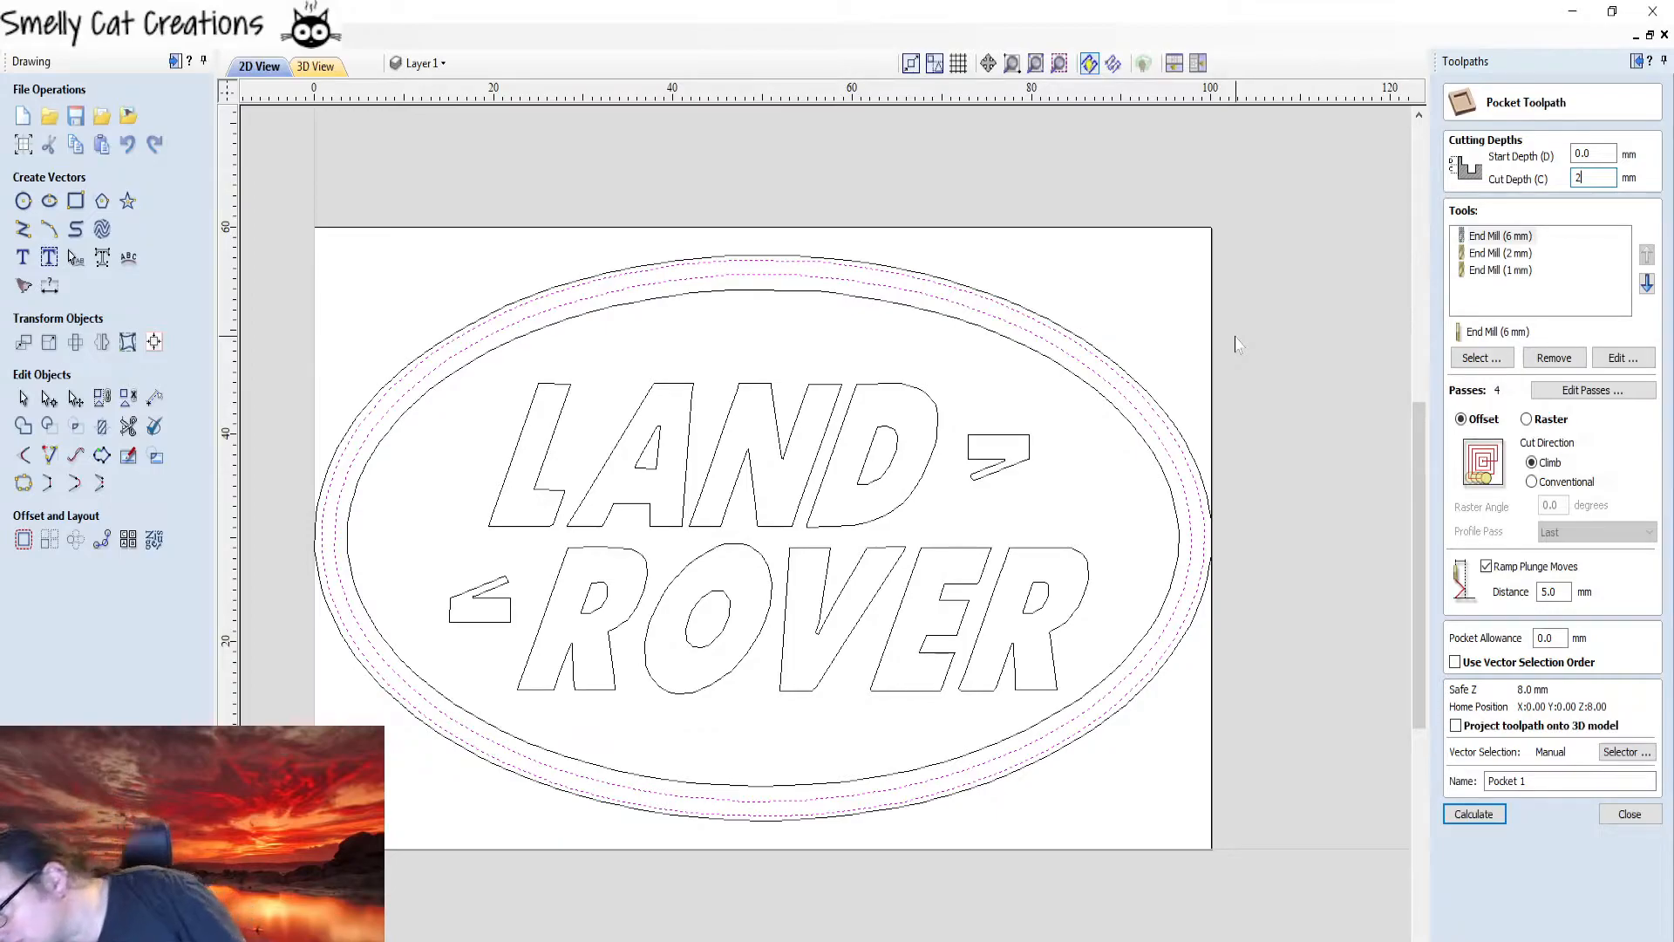
shift+click(1190, 453)
right_click(1179, 496)
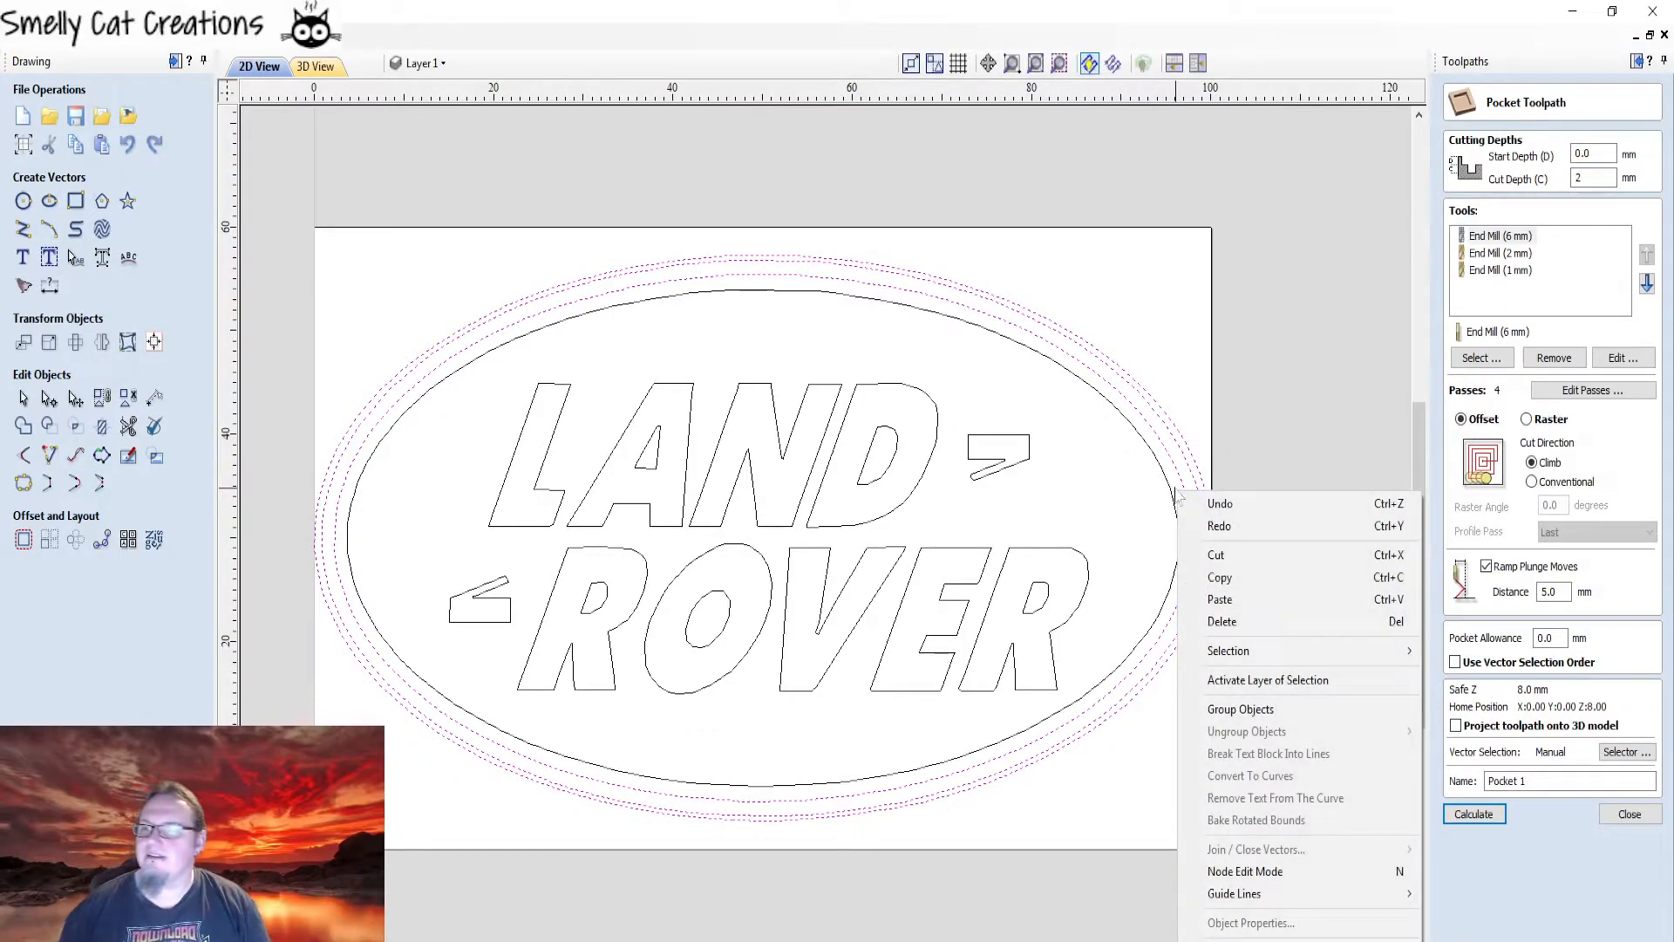
click(1419, 454)
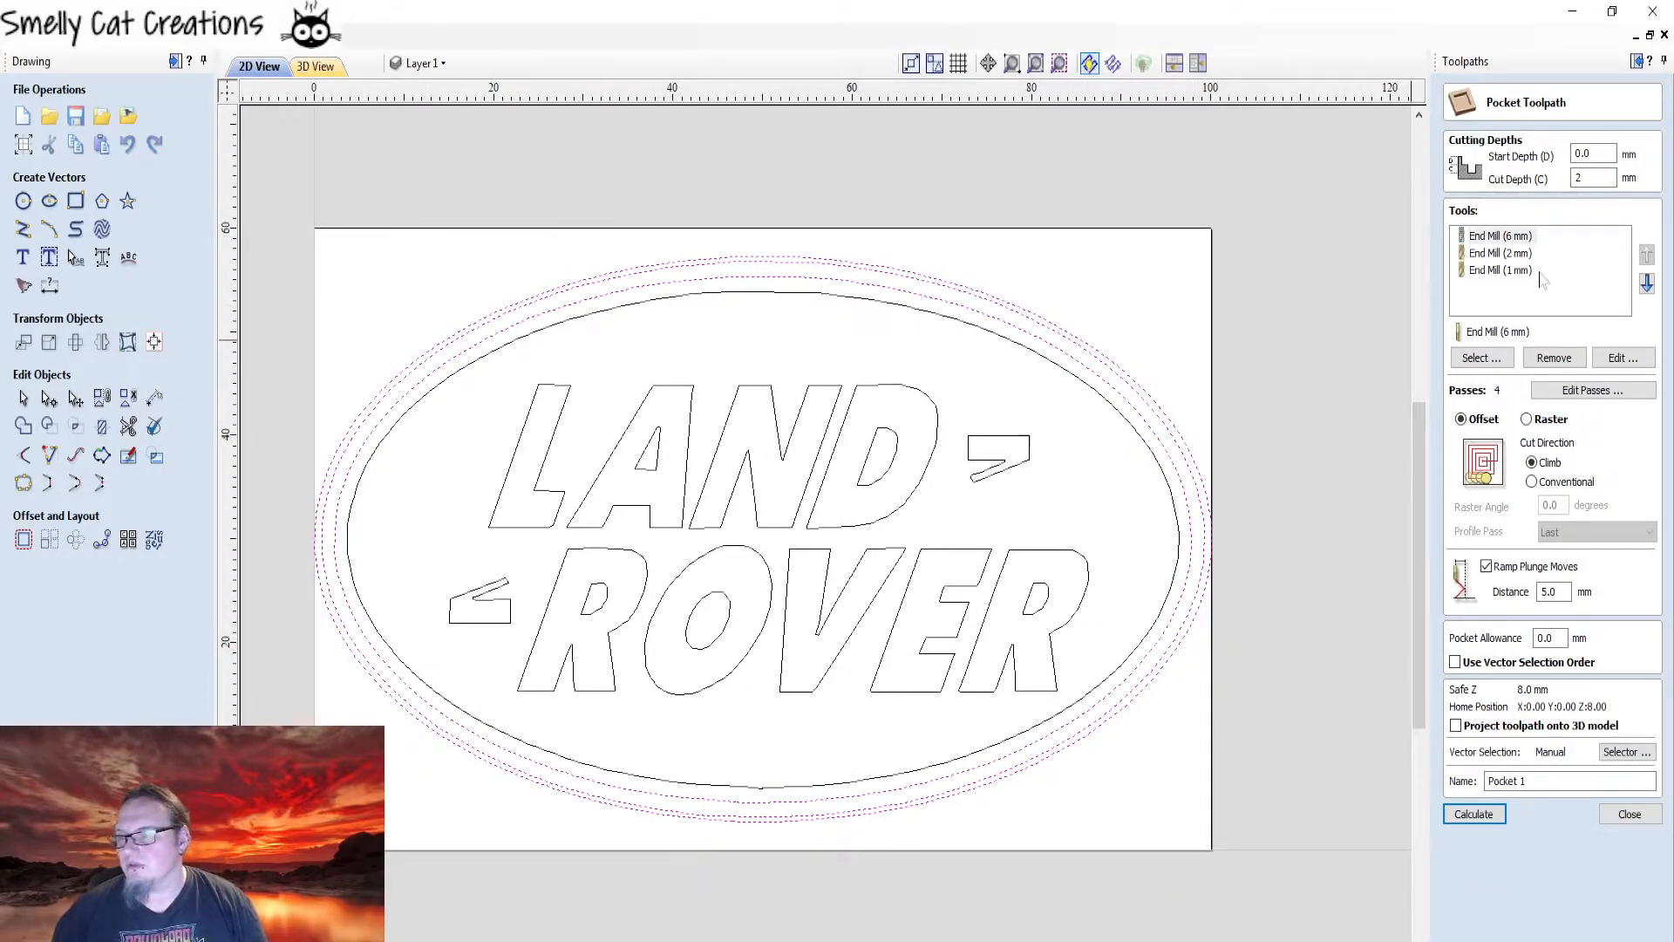
- Remove the 6 mm and 1 mm end mills from the pocket's tools and try to calculate the toolpath with the 2 mm end mill
click(1515, 243)
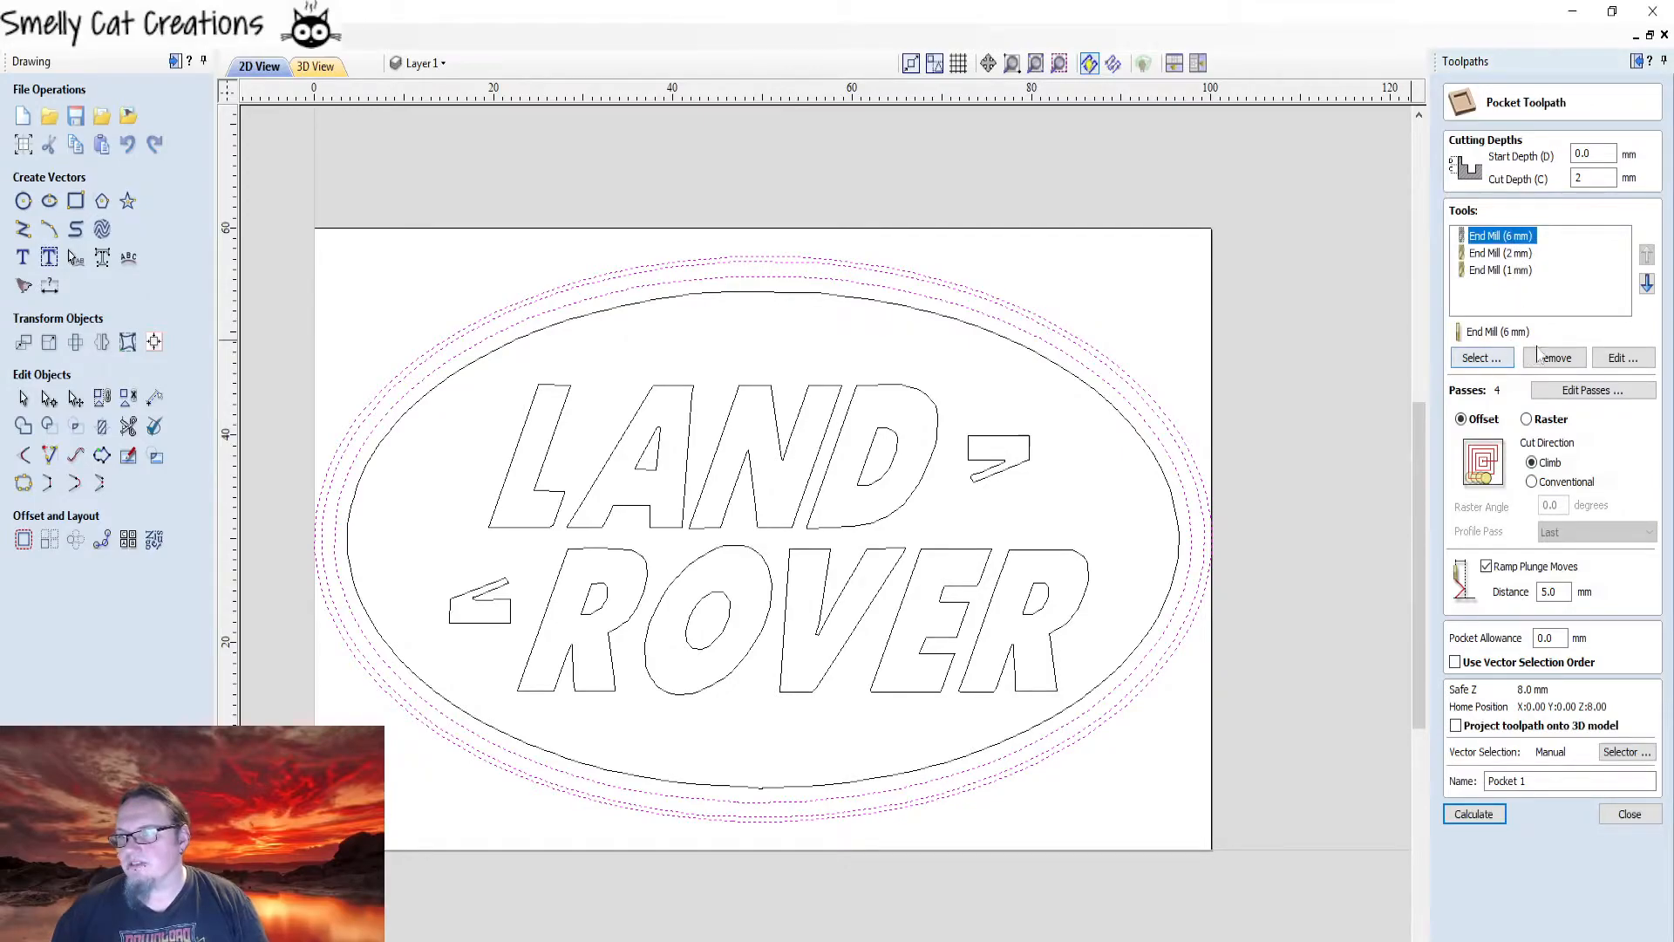
click(1549, 357)
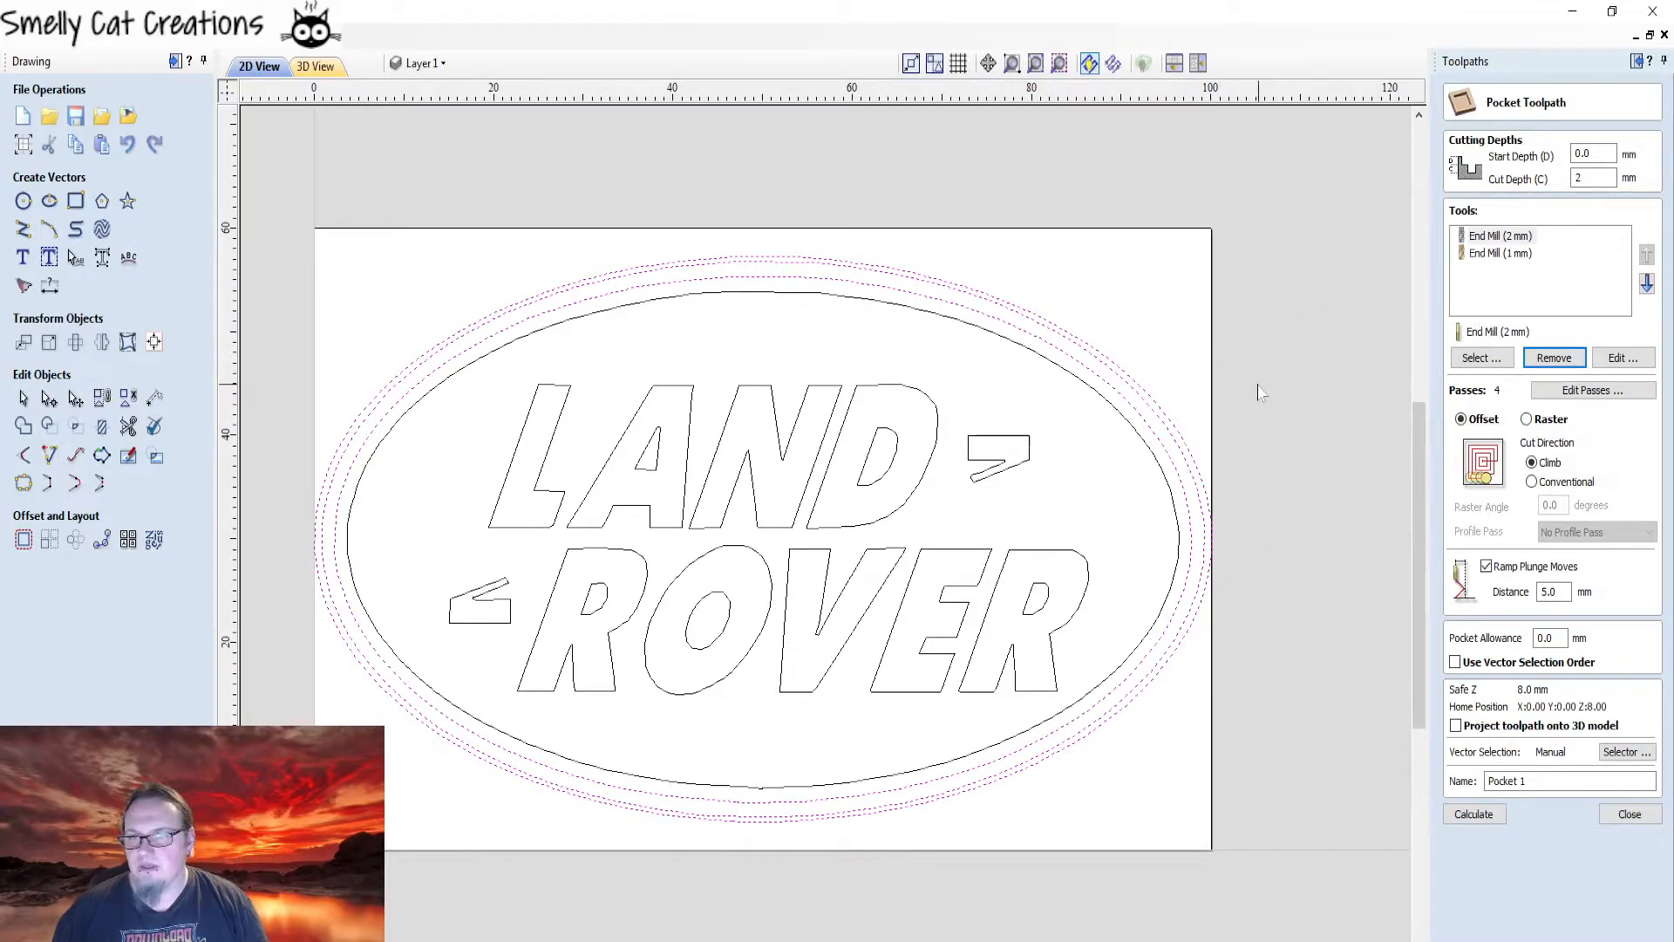
click(1519, 255)
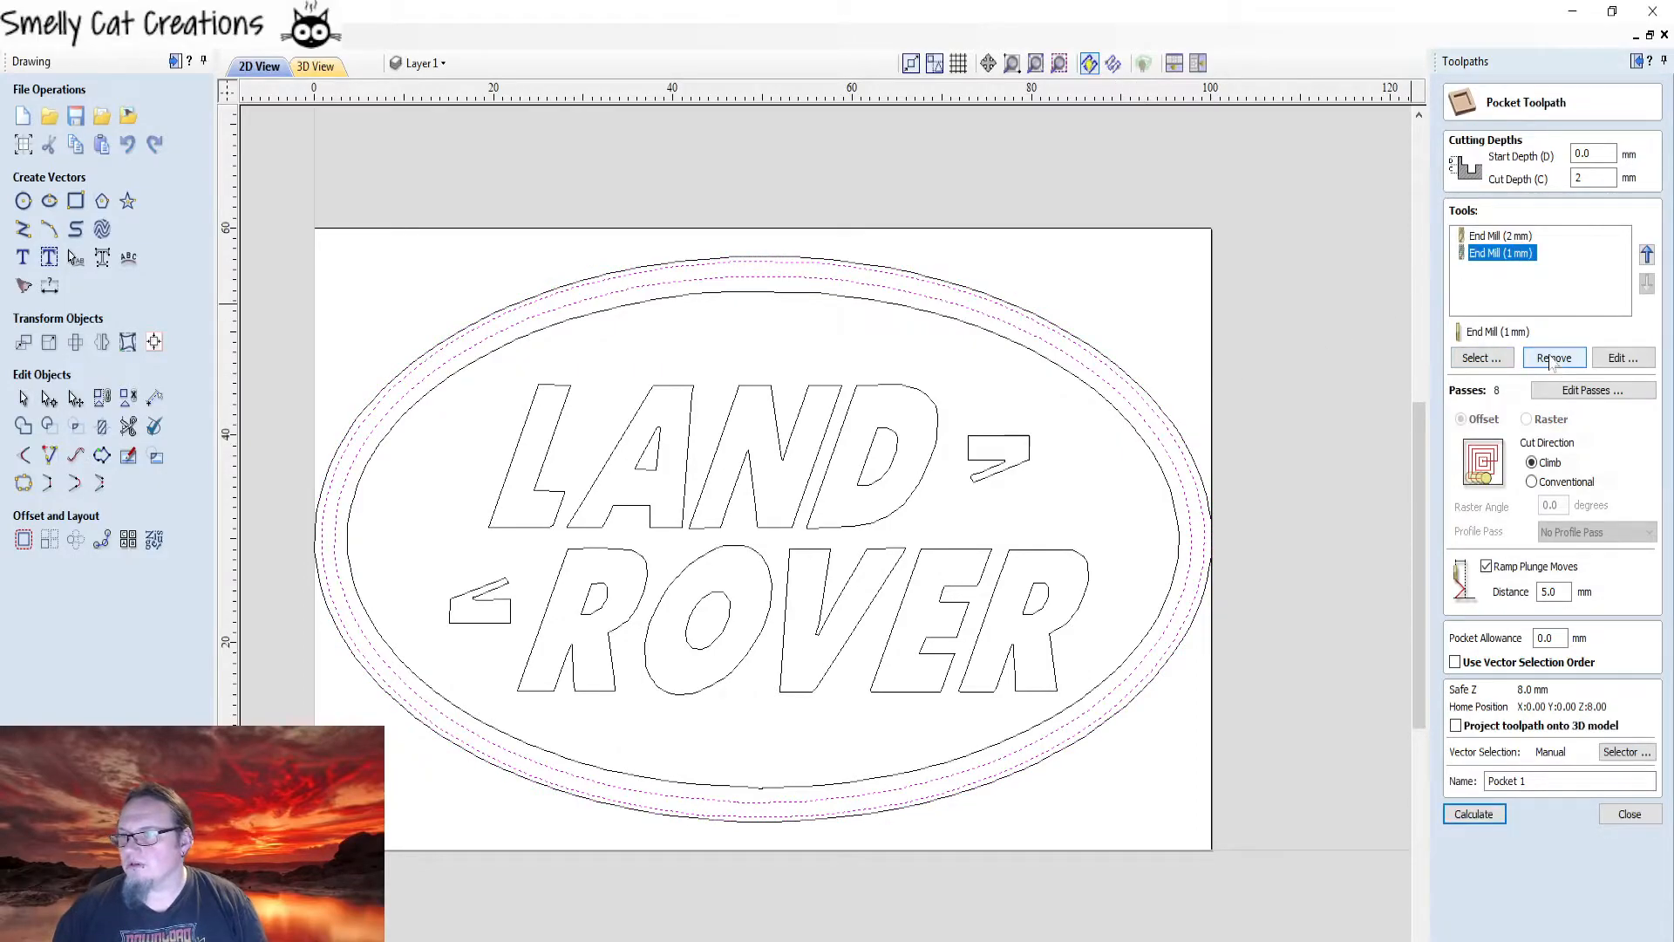
click(1550, 361)
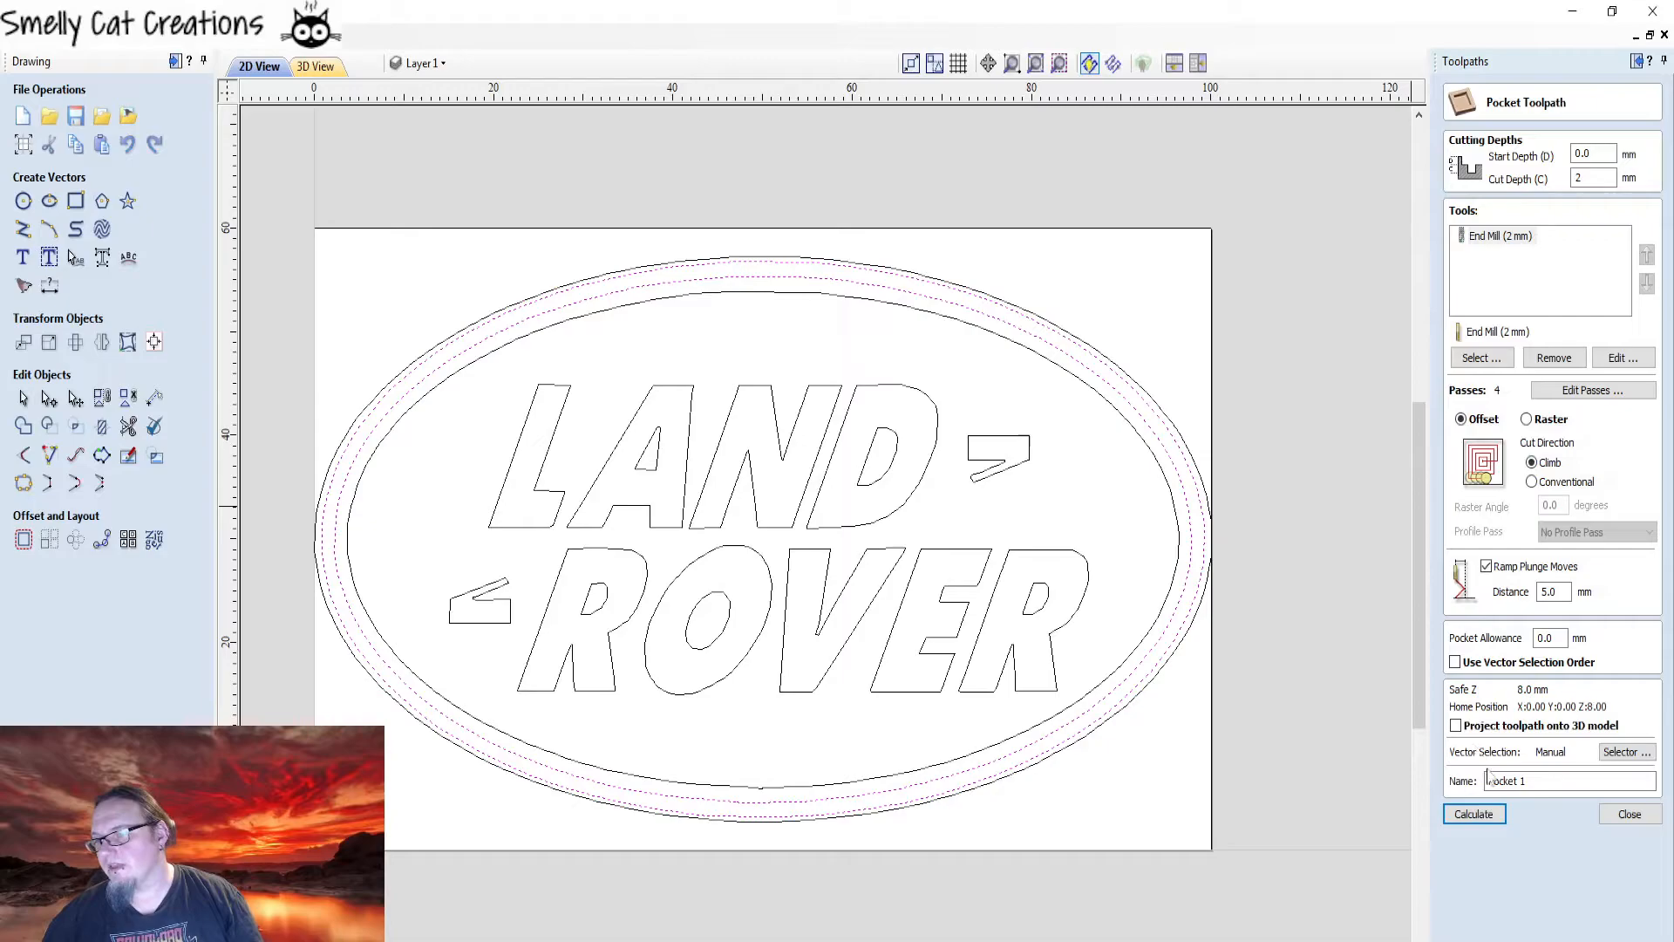
click(1484, 815)
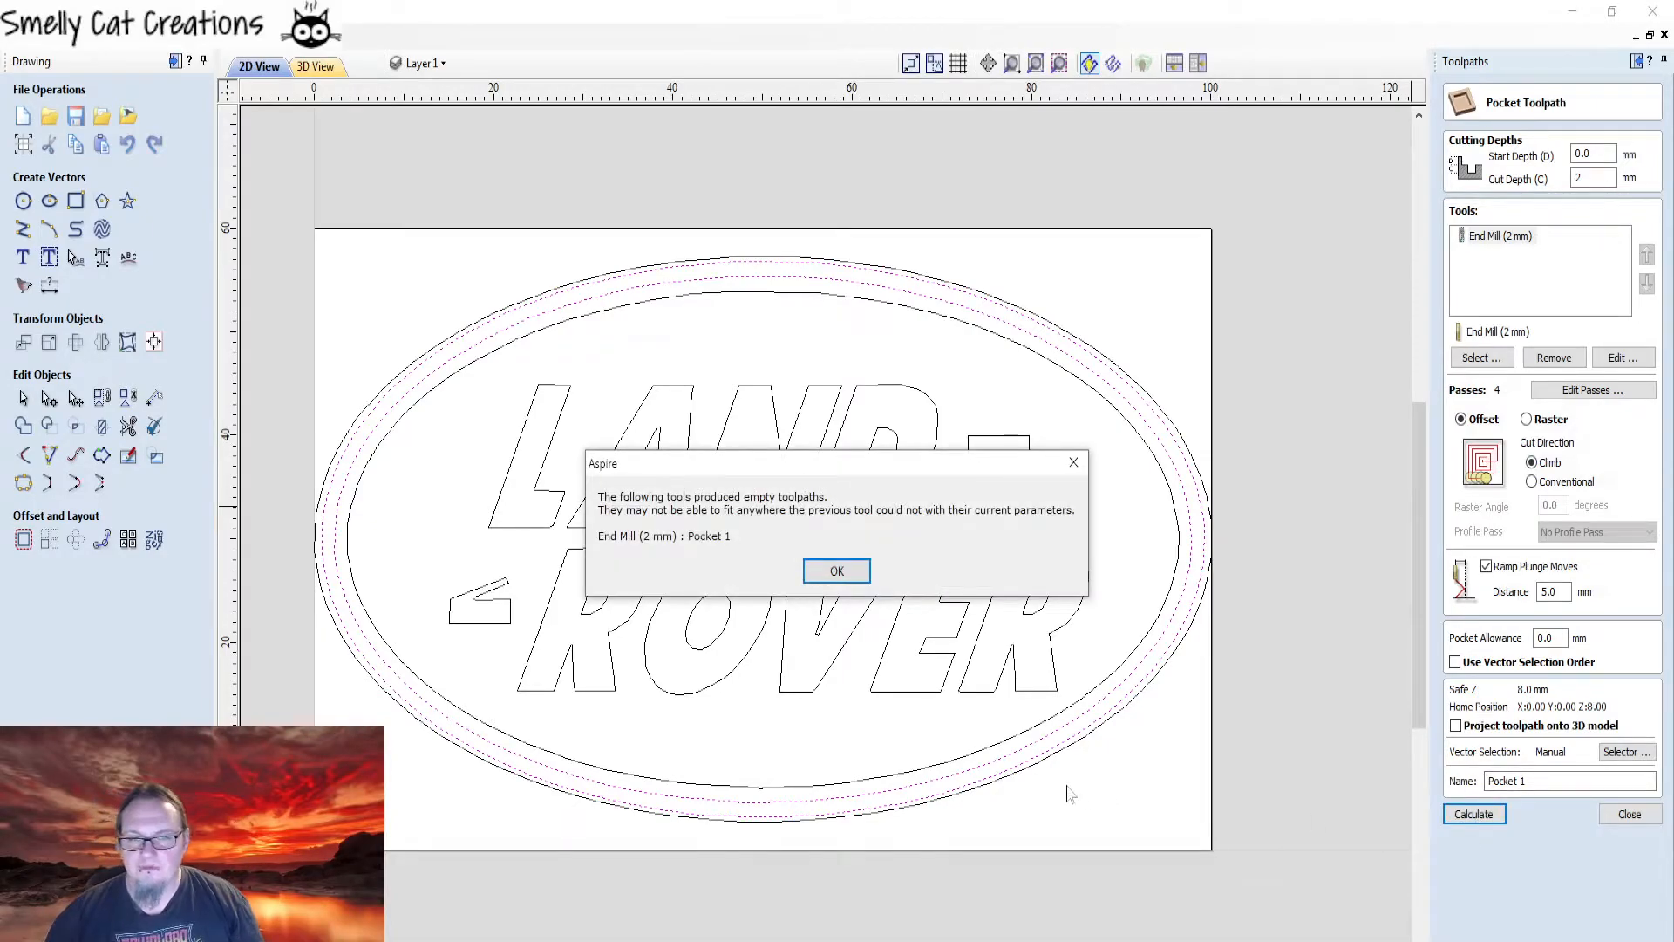
click(837, 571)
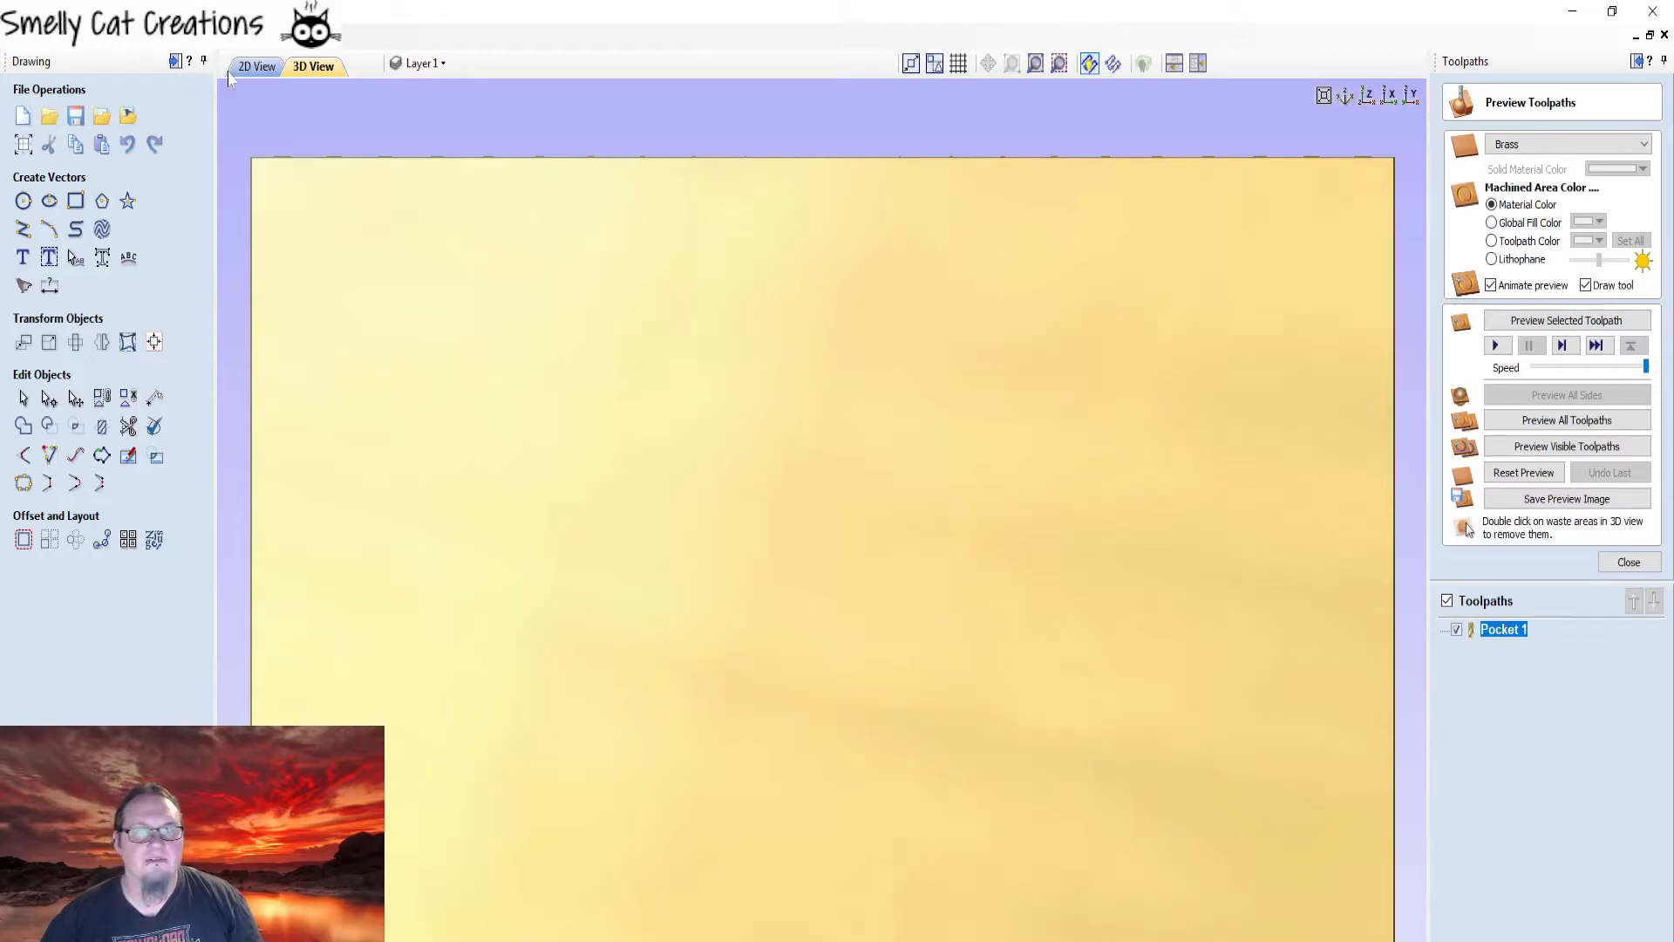
- Reopen the Pocket 1 toolpath in the 2D view, replace its 2 mm end mill with the 1 mm end mill, and calculate it
click(258, 66)
double_click(1500, 630)
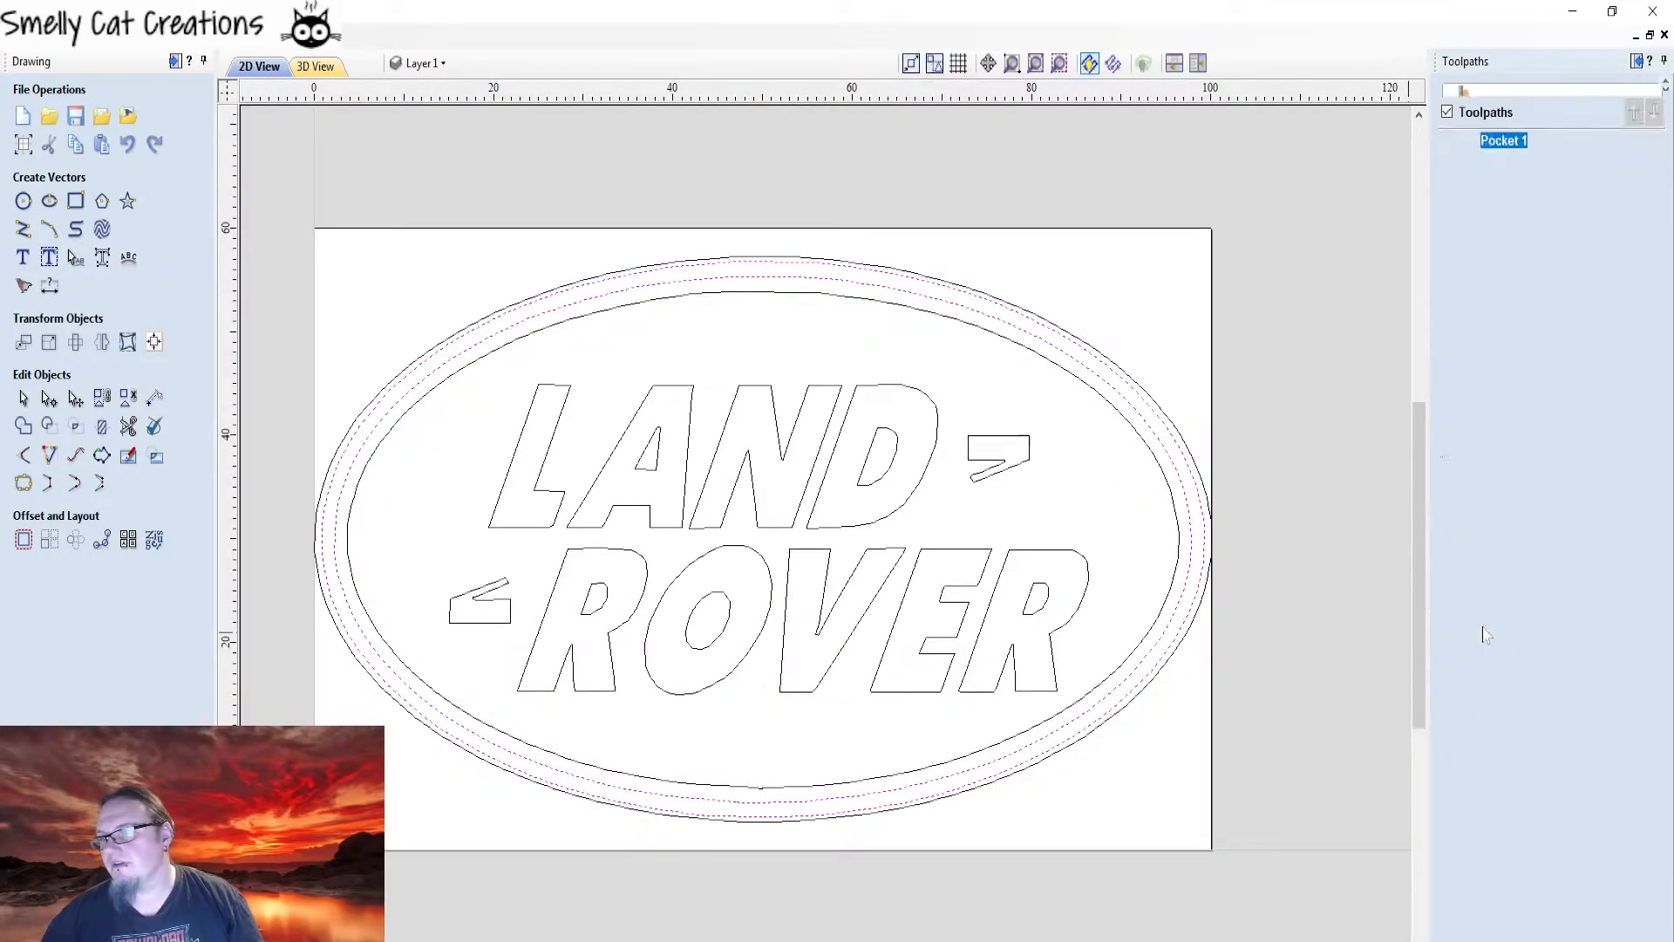
click(1533, 237)
click(1553, 358)
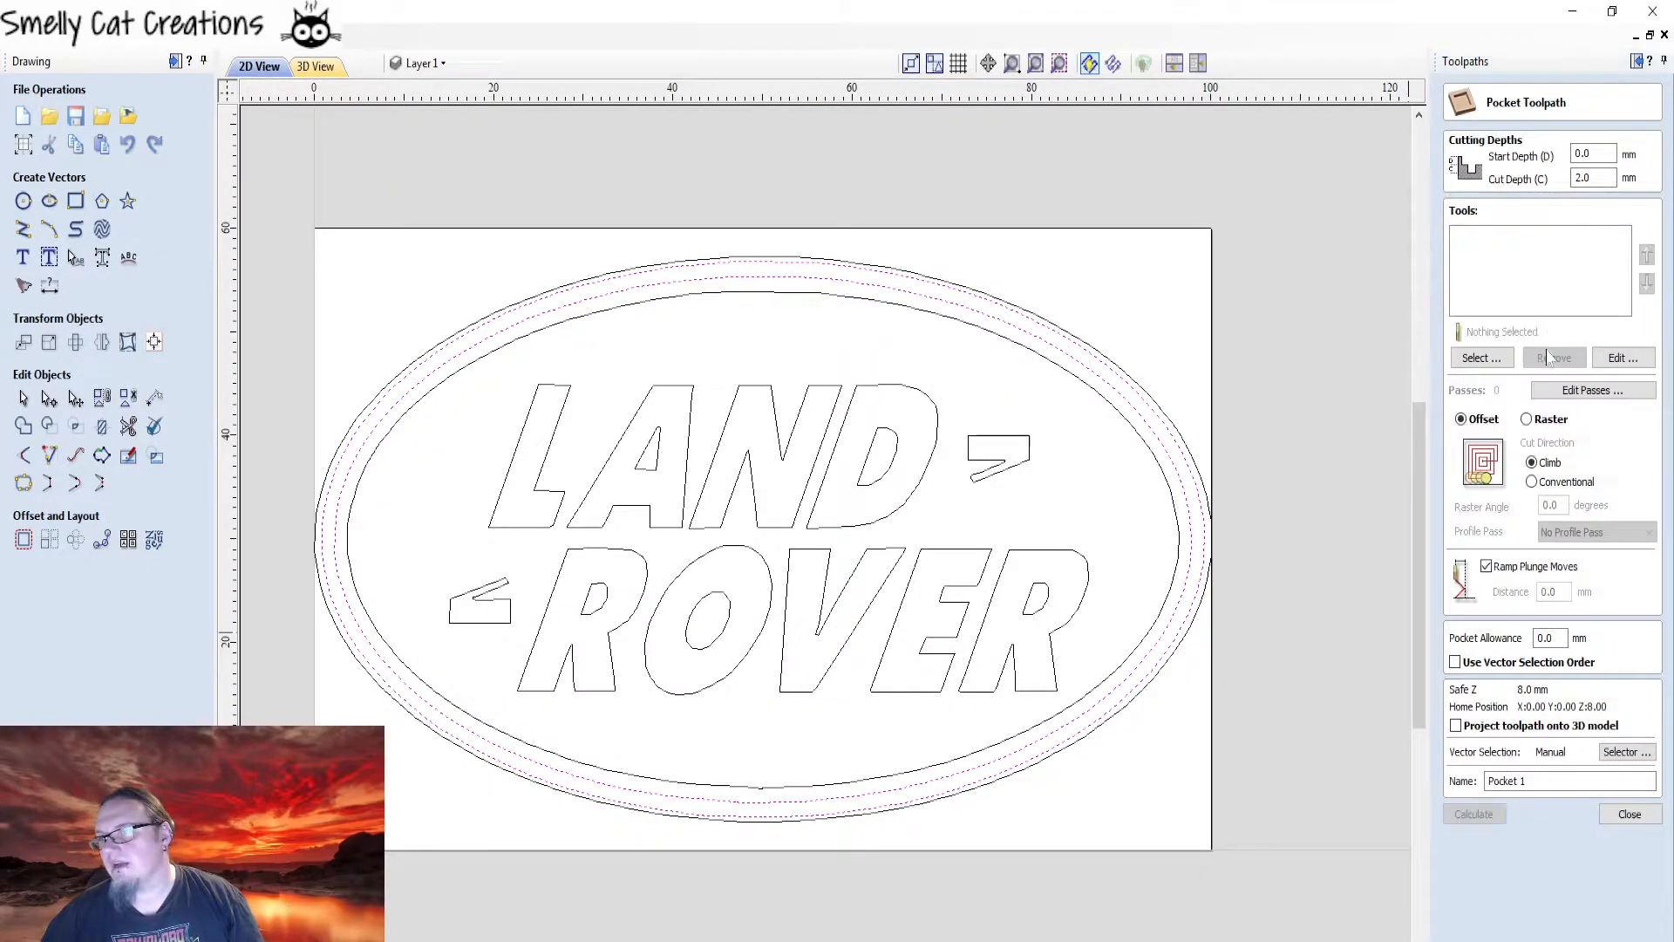
click(1482, 357)
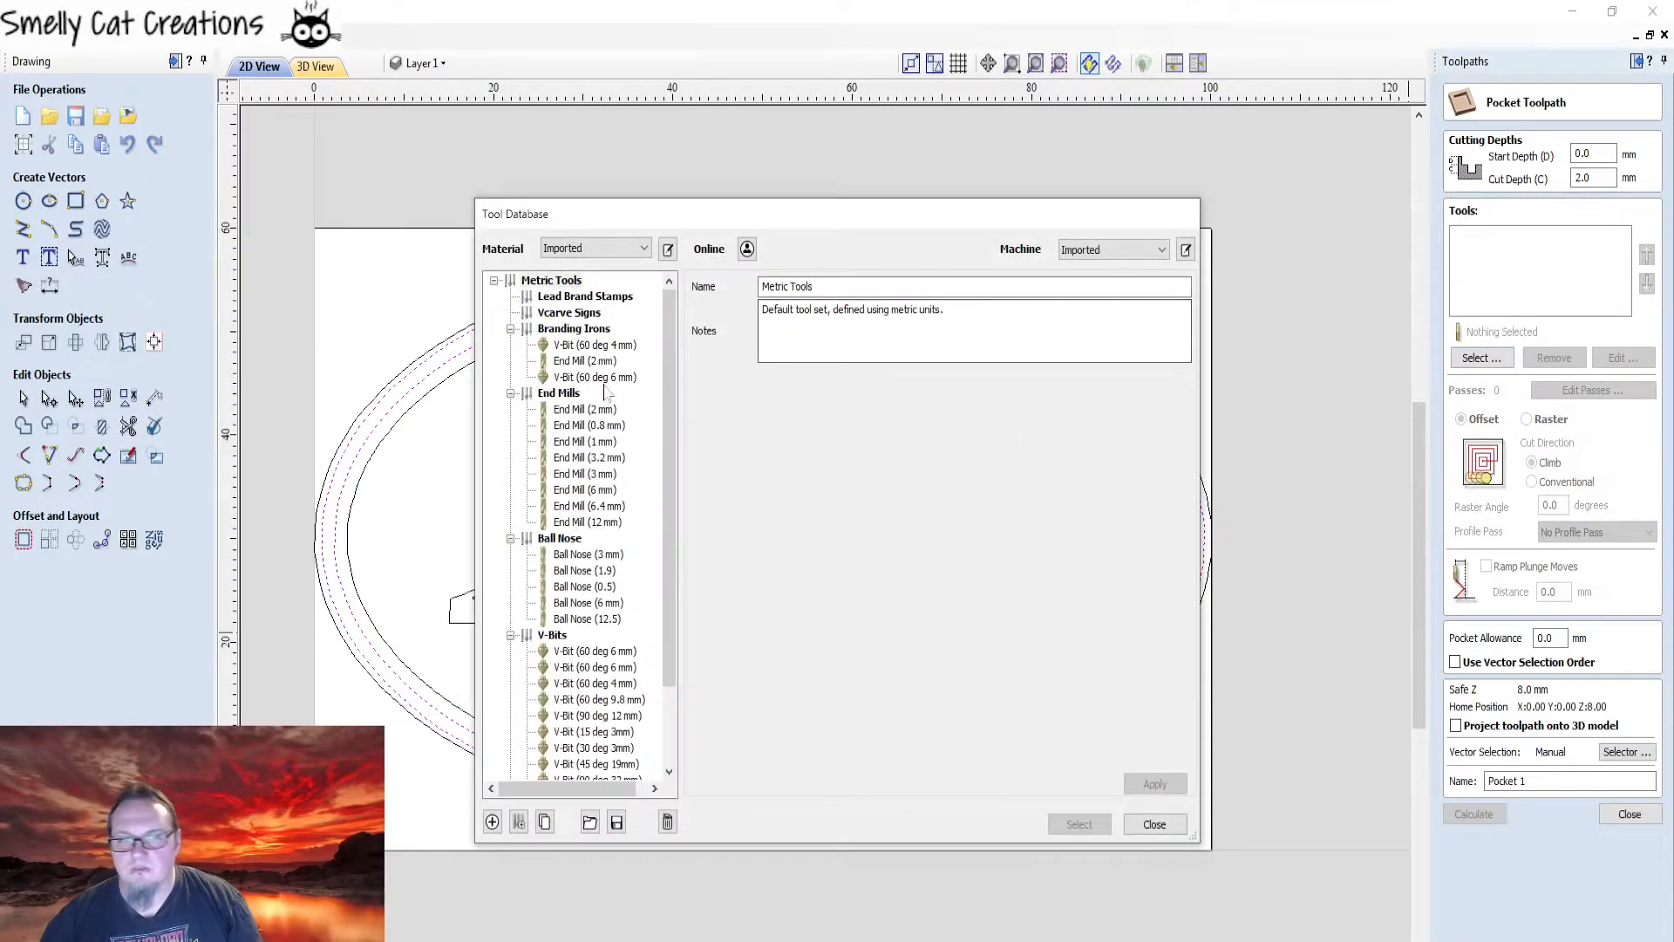
click(591, 442)
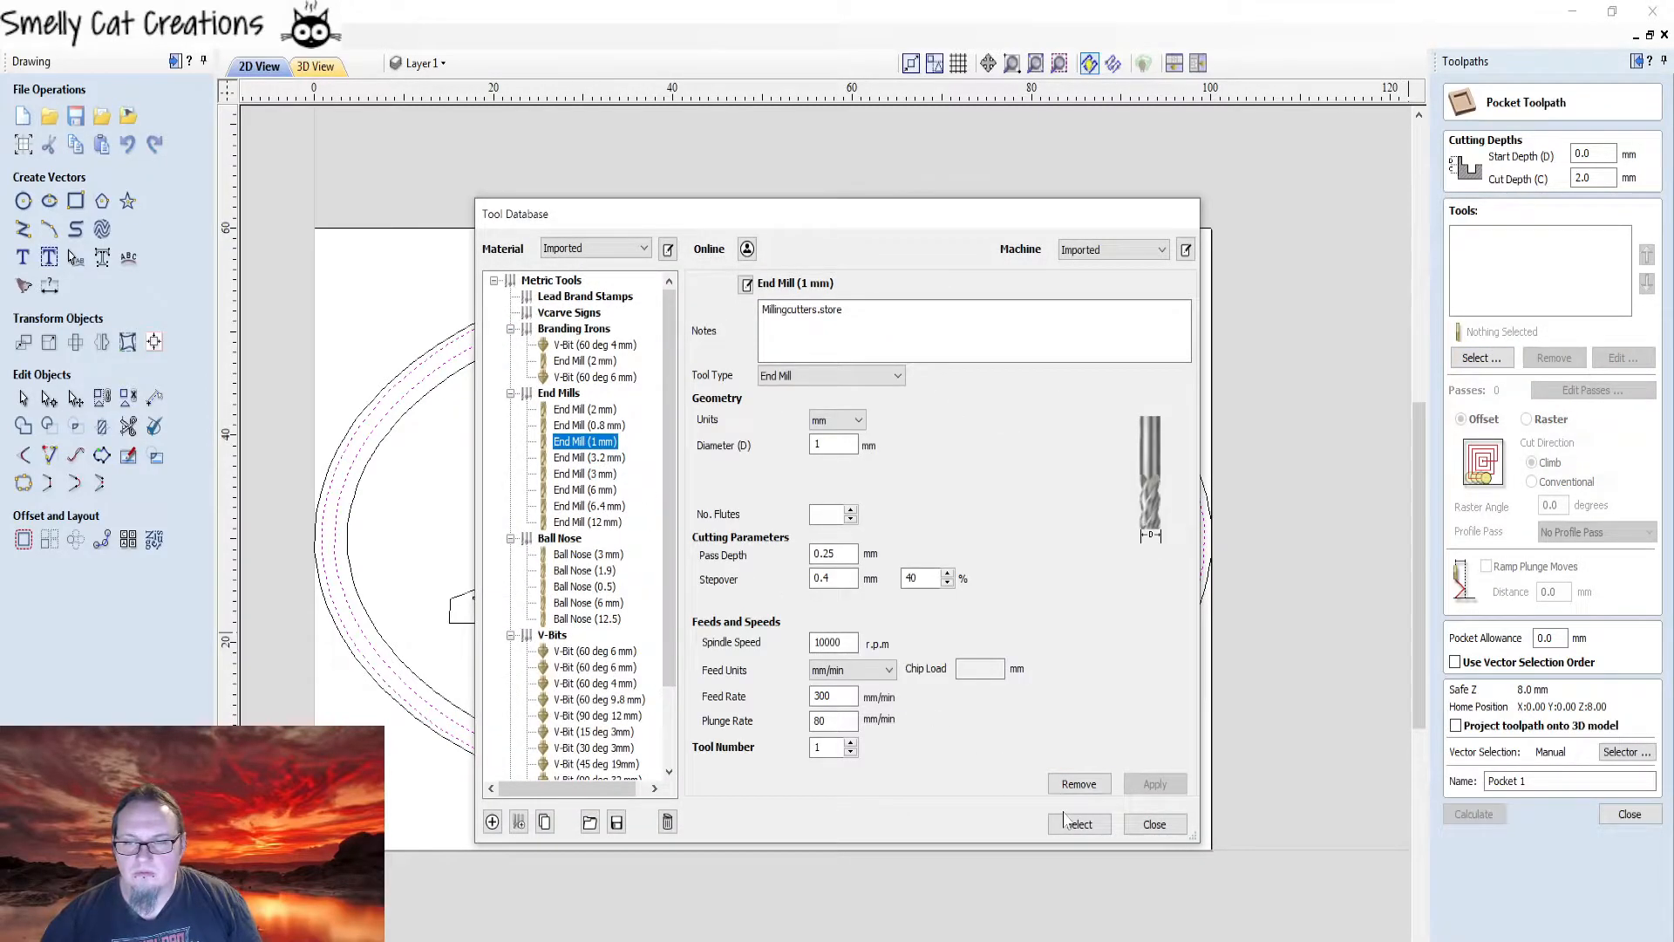
click(1078, 825)
click(1472, 813)
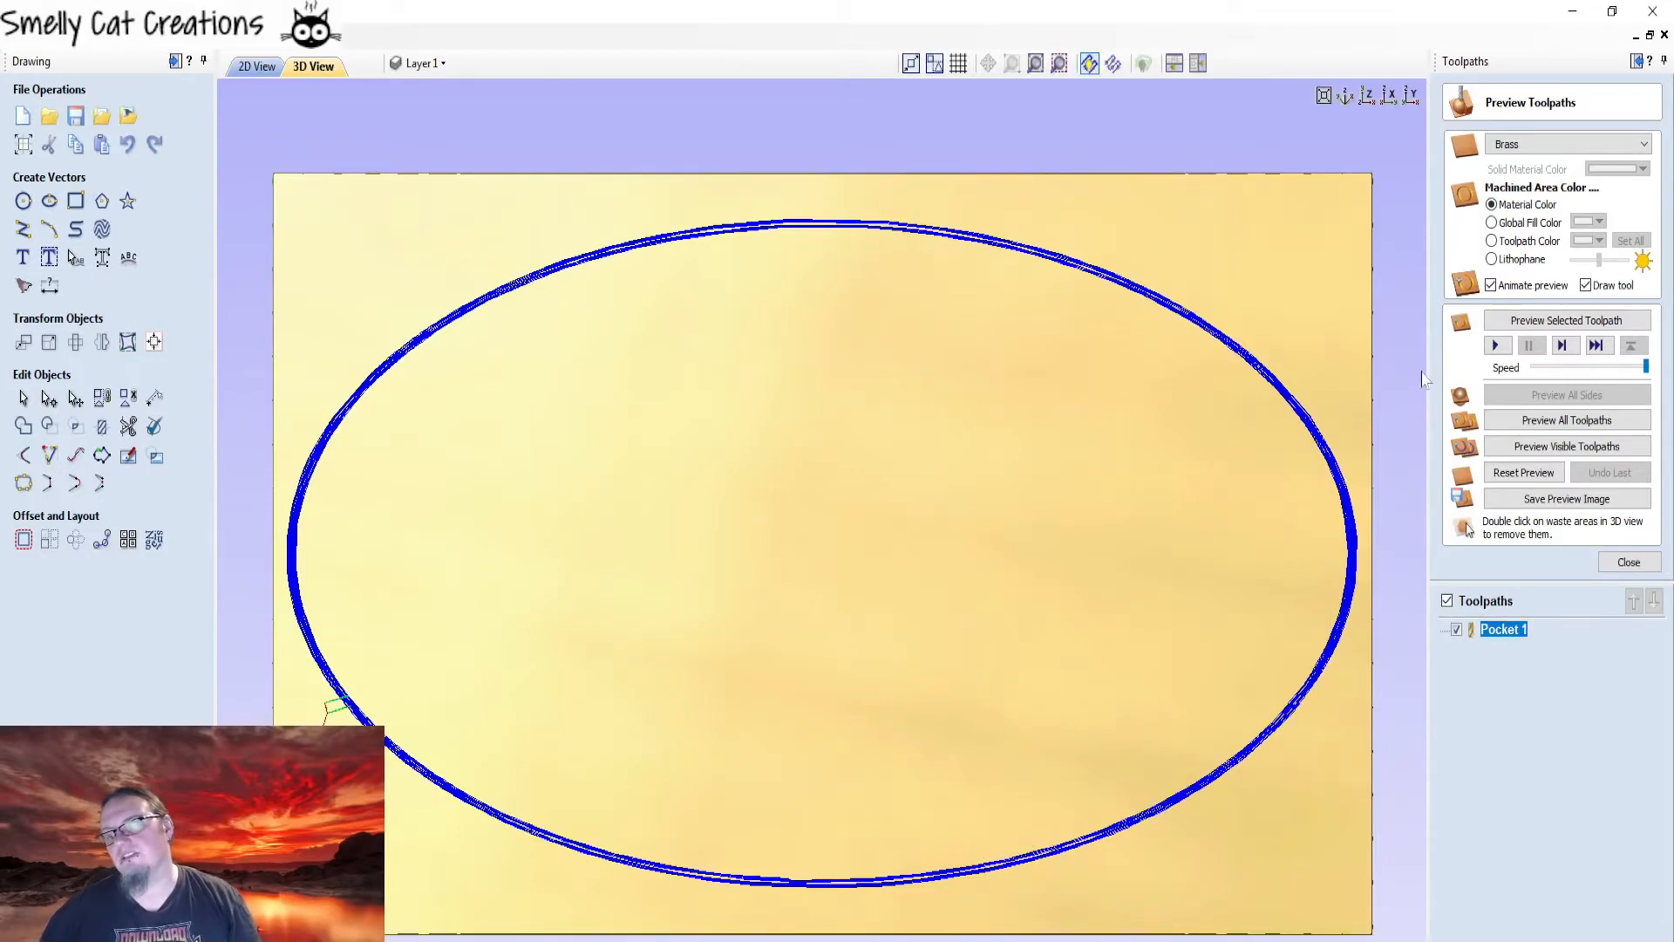
- Simulate the Pocket 1 toolpath, reset the preview and replay it, examining the oval groove from an angle
click(1494, 345)
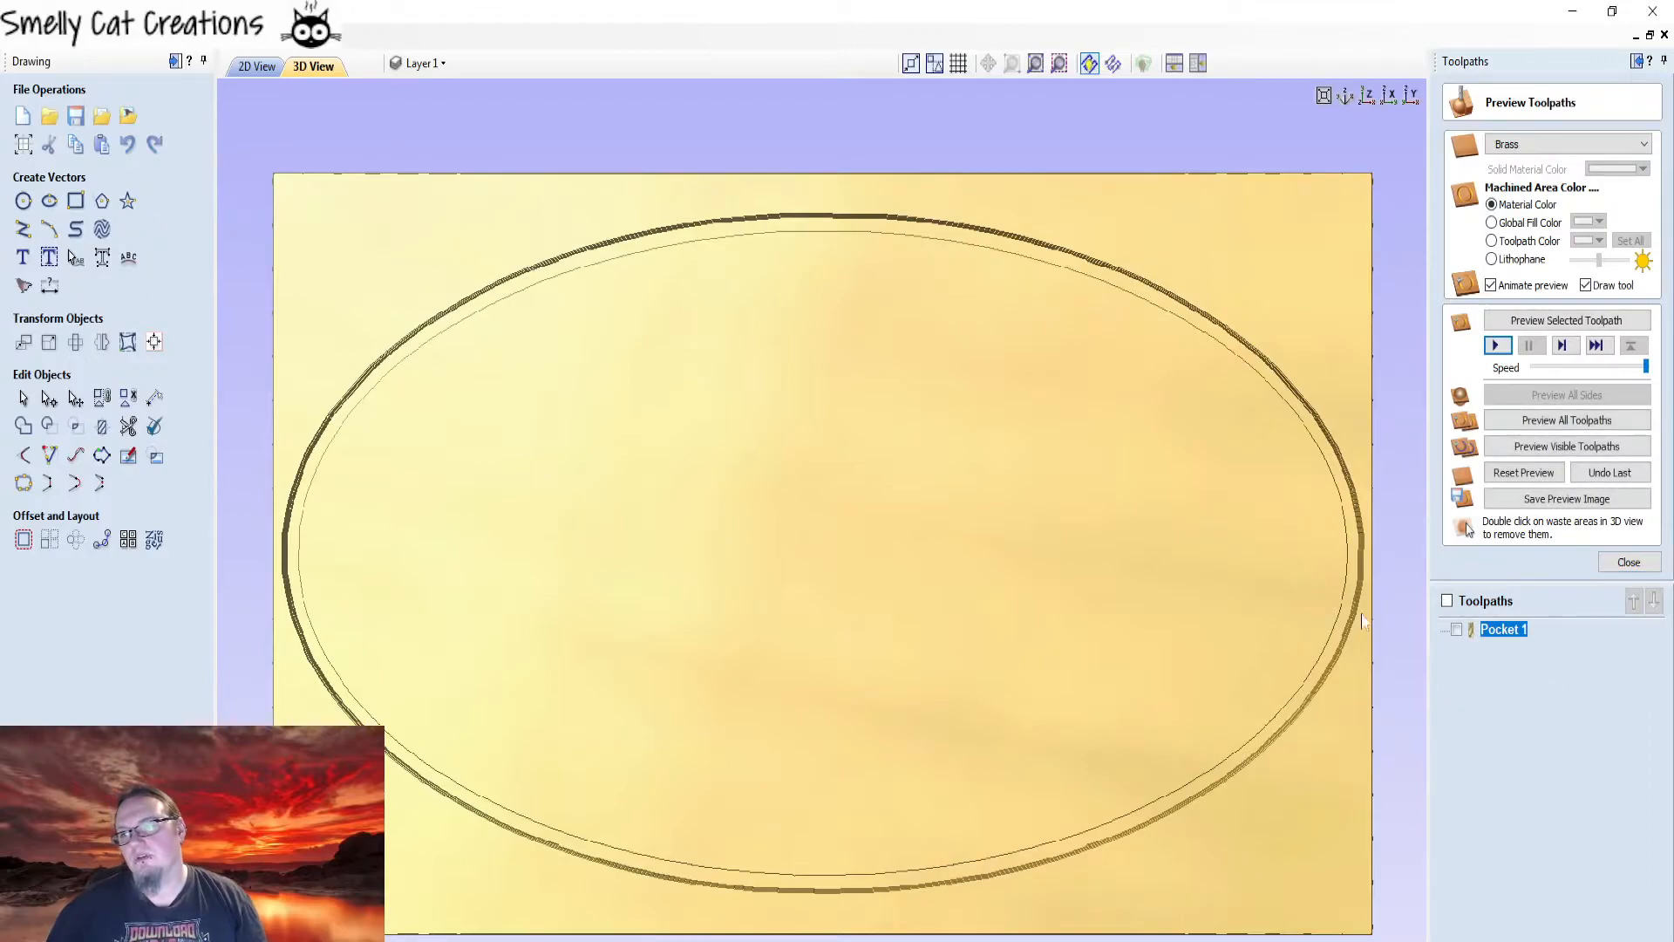
drag(740, 683, 859, 587)
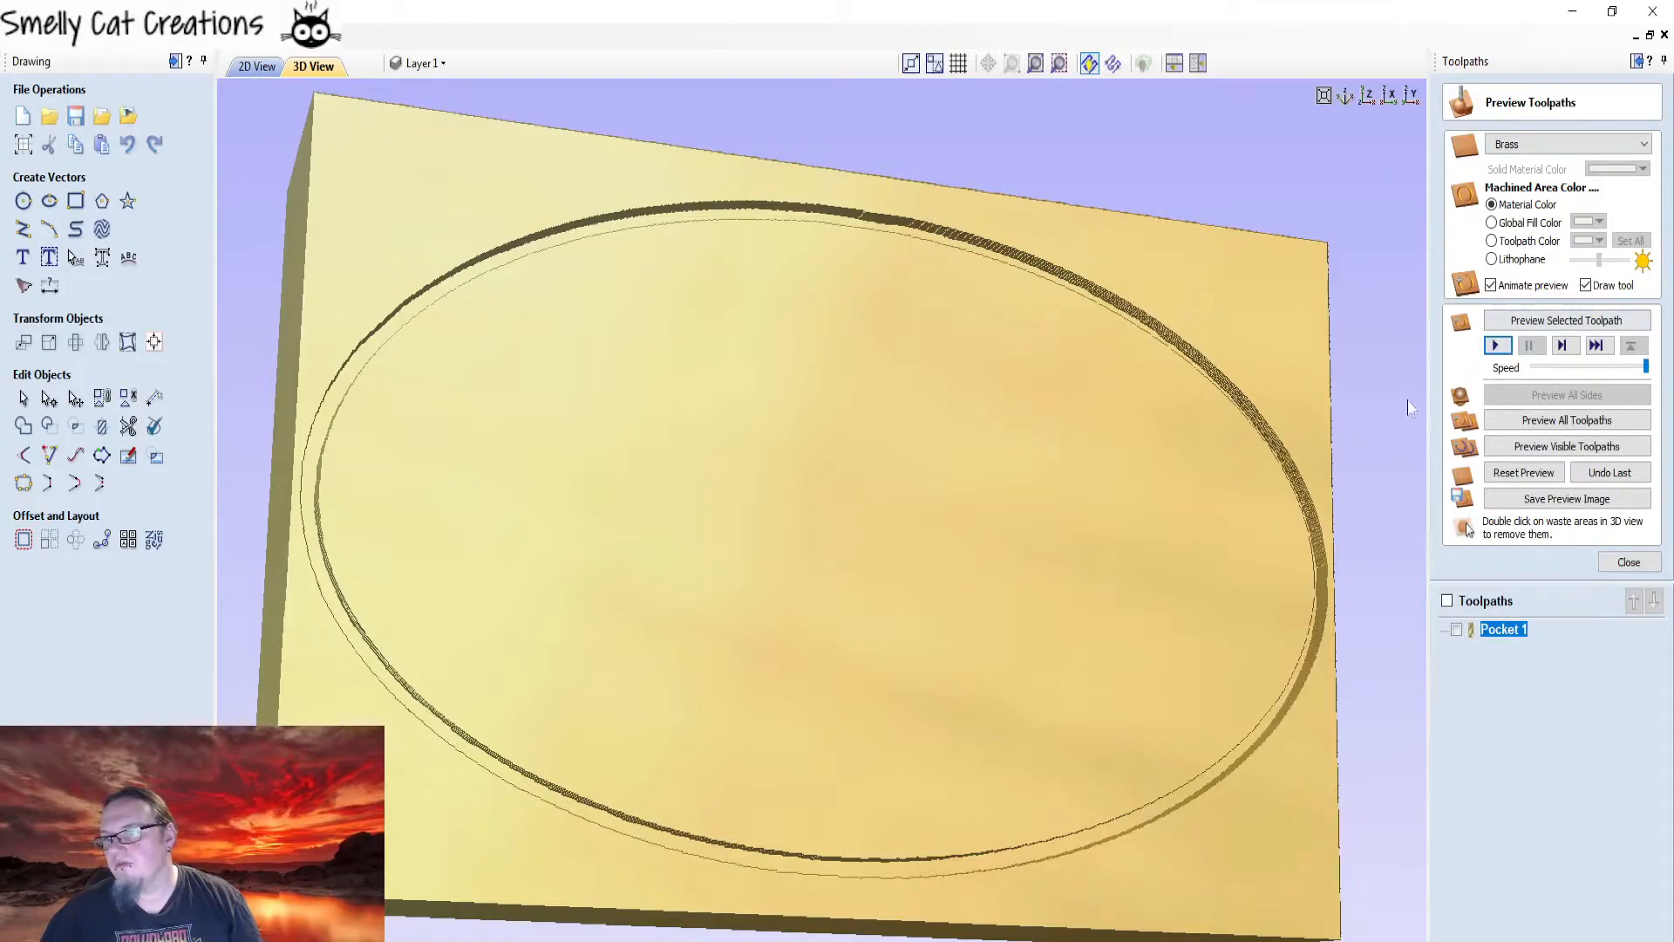
click(1524, 472)
drag(1389, 485, 1419, 630)
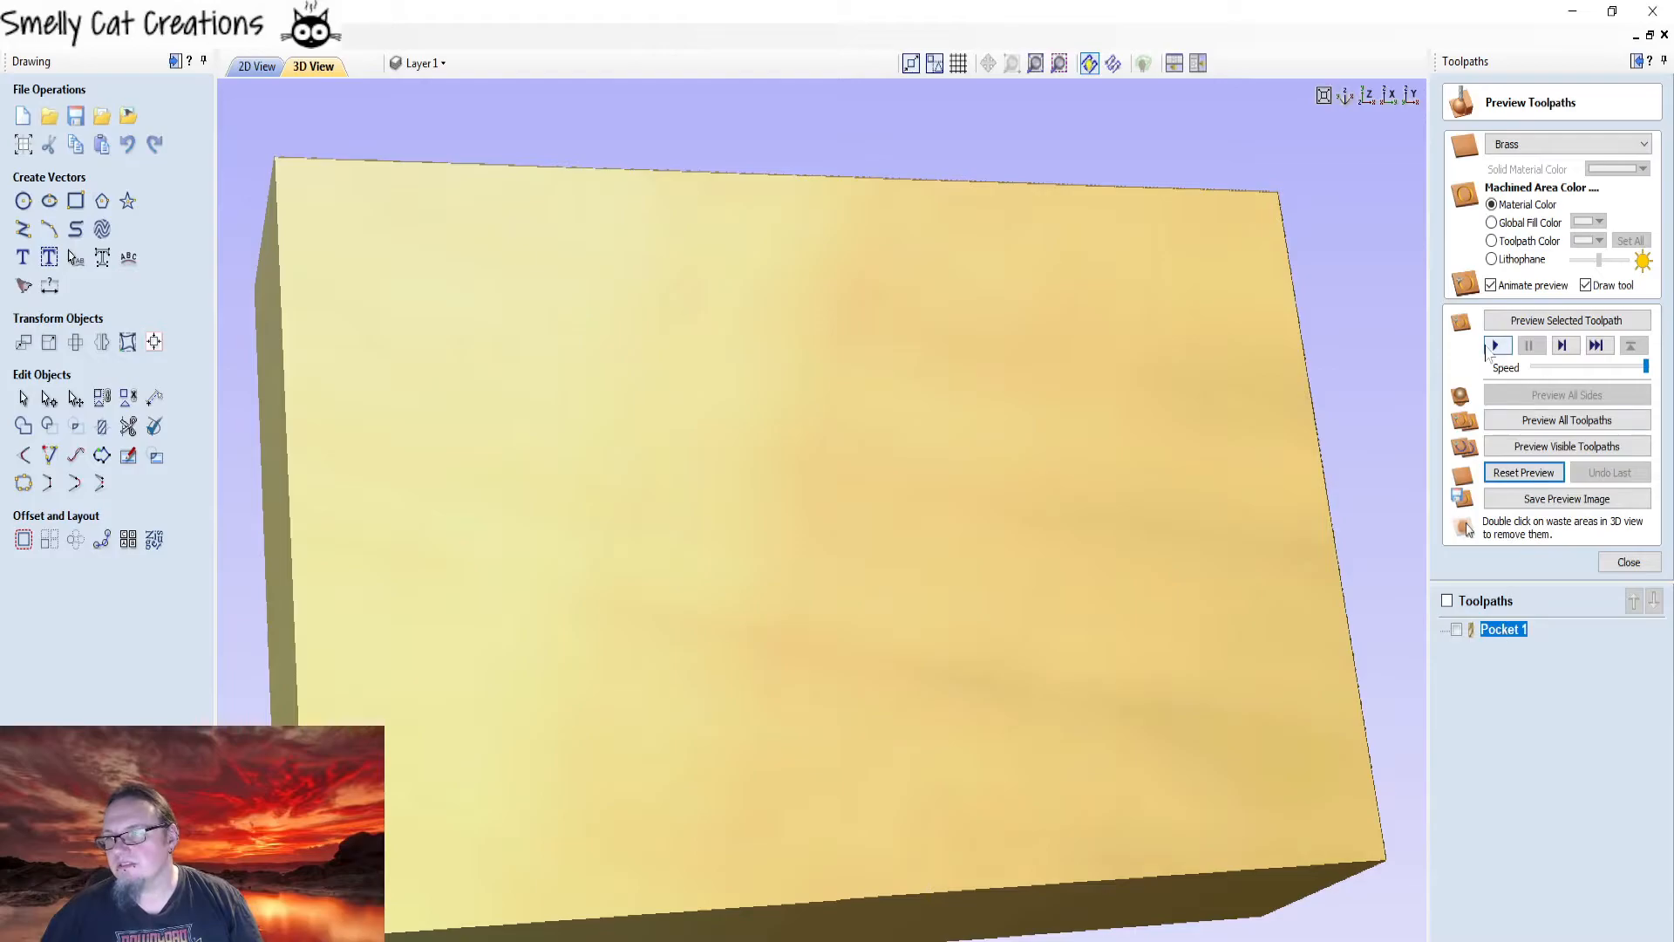
click(1498, 345)
drag(915, 646, 755, 545)
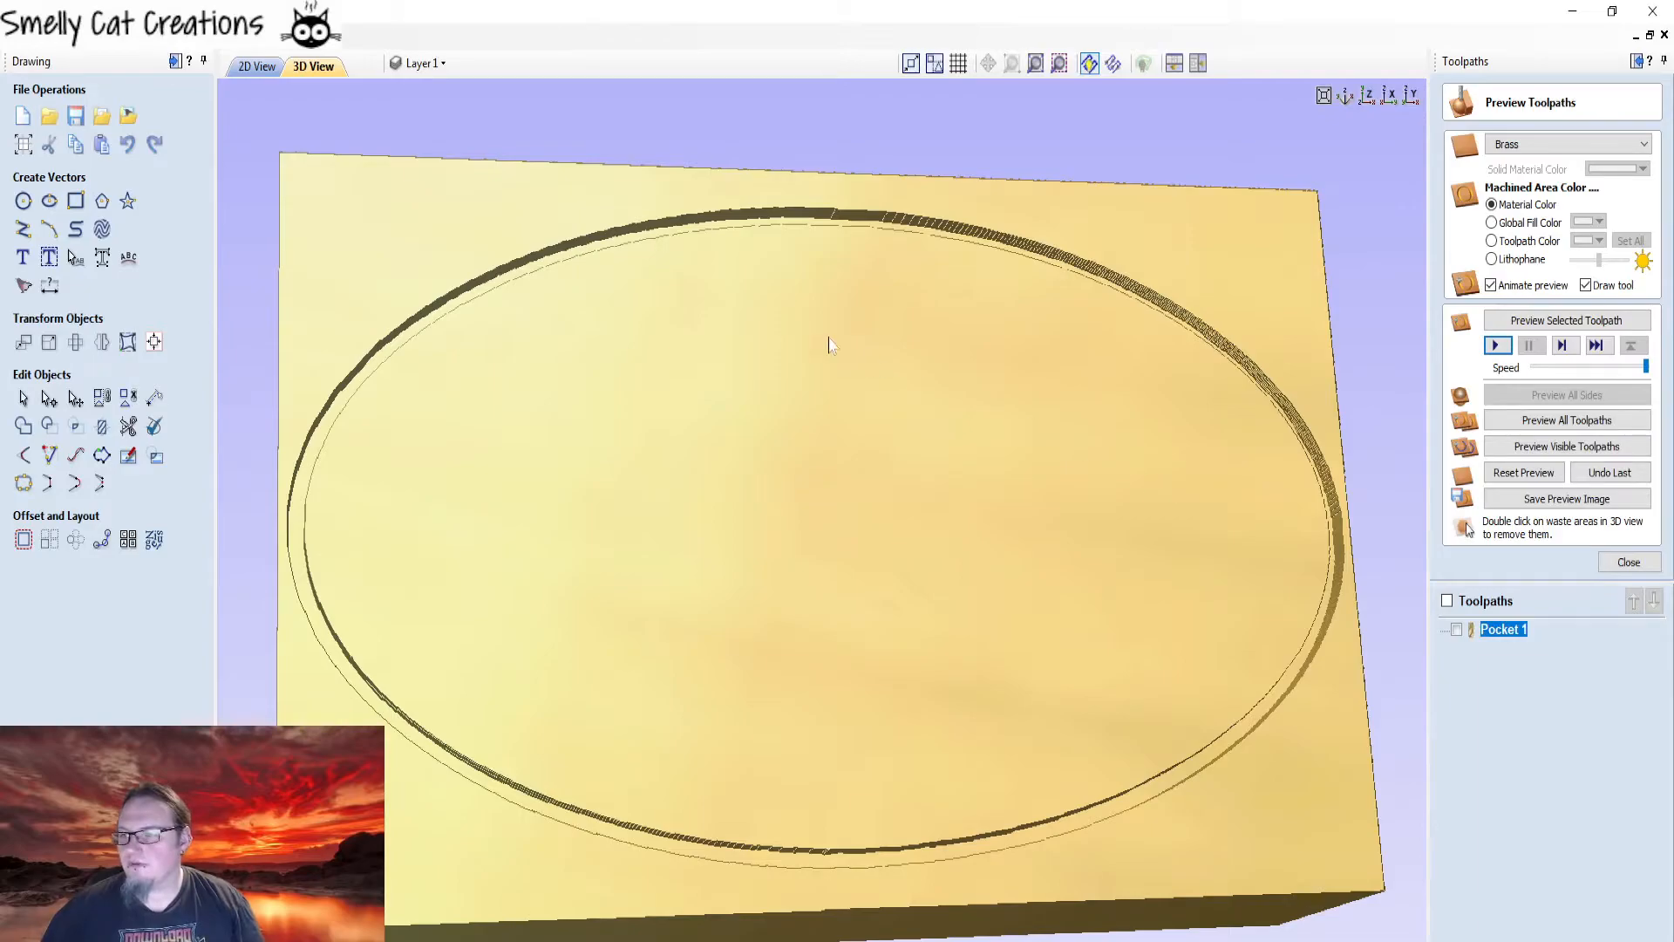
- In the 2D view, select all the logo's lettering, its two dash marks and the innermost ellipse, excluding the three outer ellipses
click(242, 67)
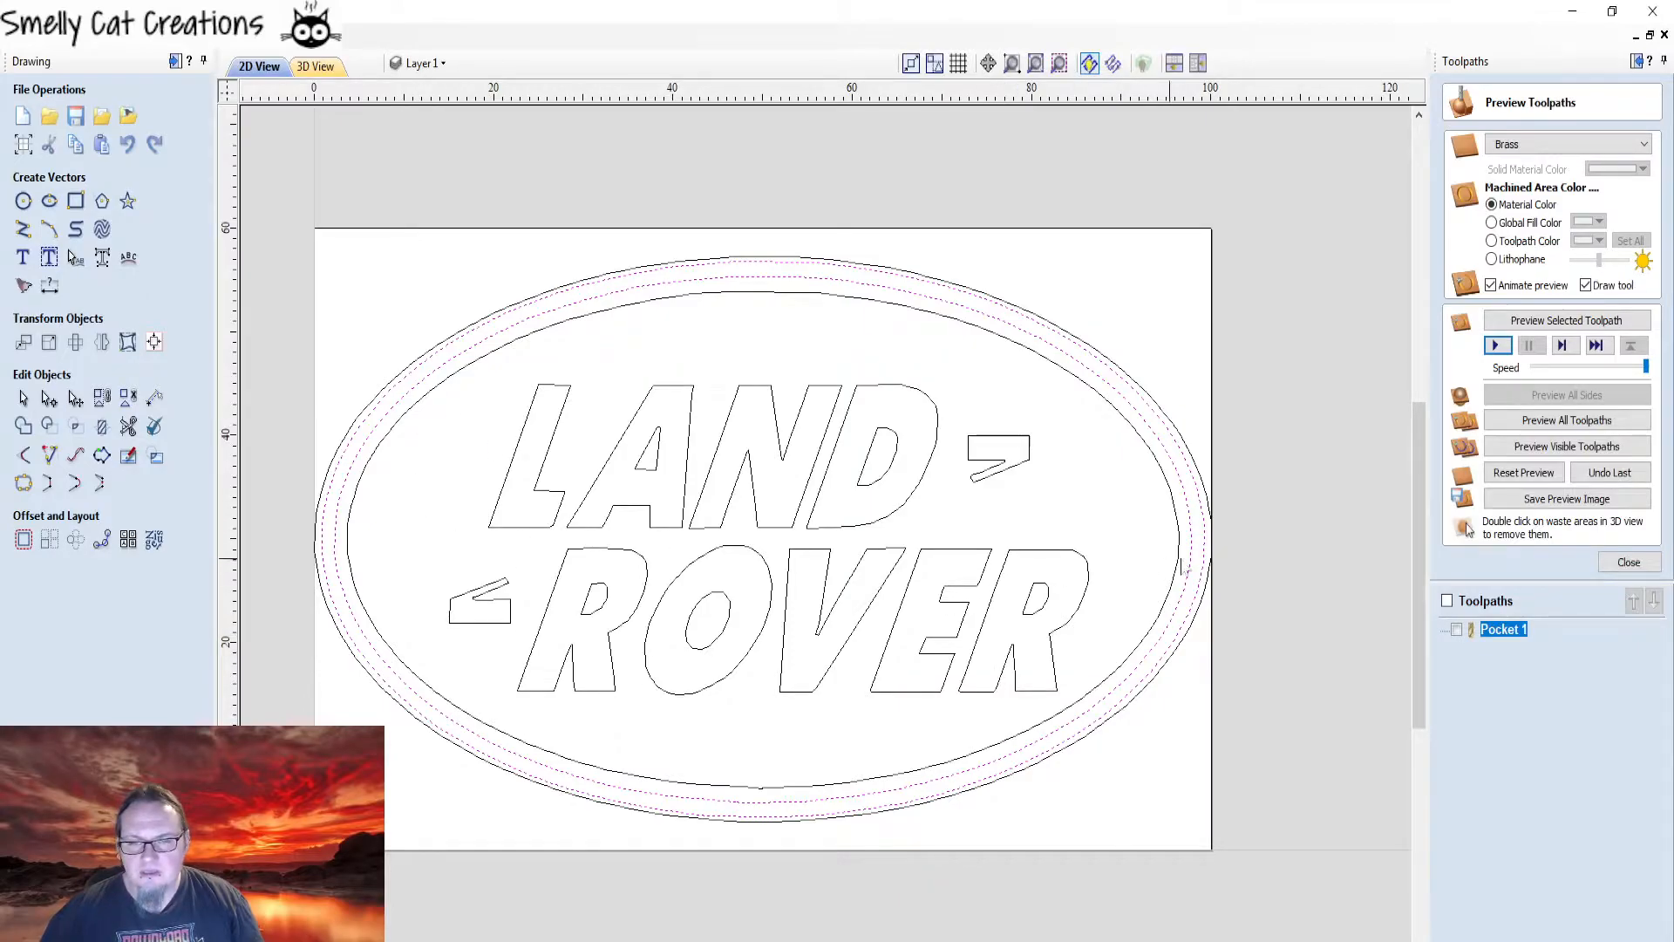
click(1242, 569)
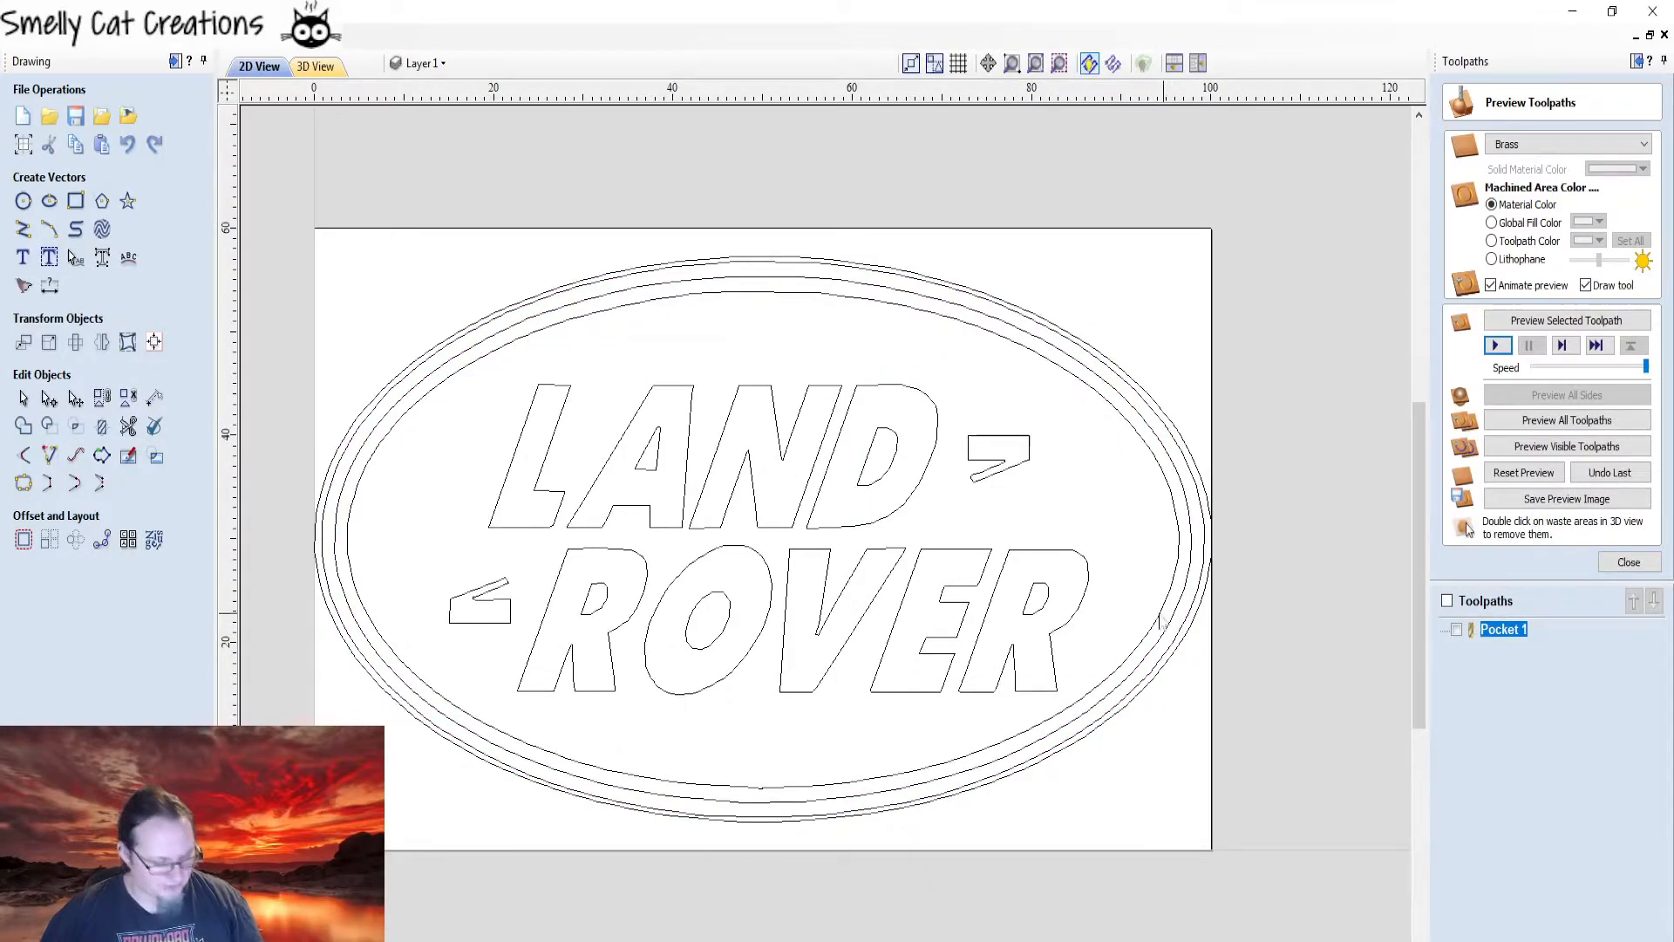
drag(1235, 824, 335, 242)
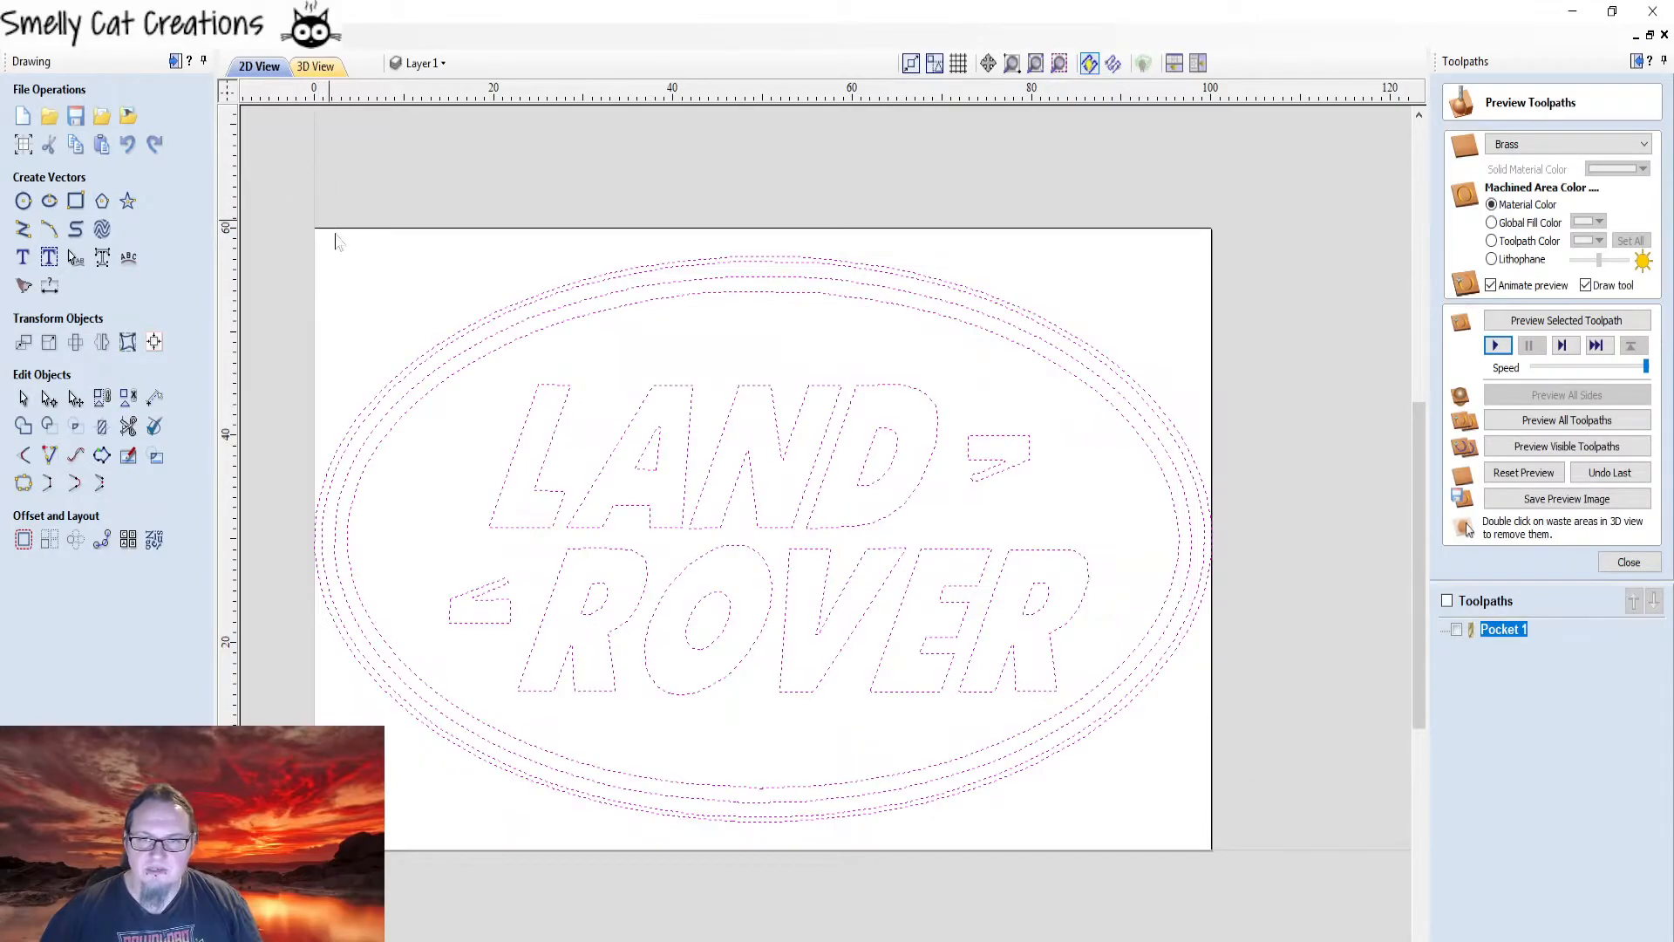
ctrl+click(1096, 708)
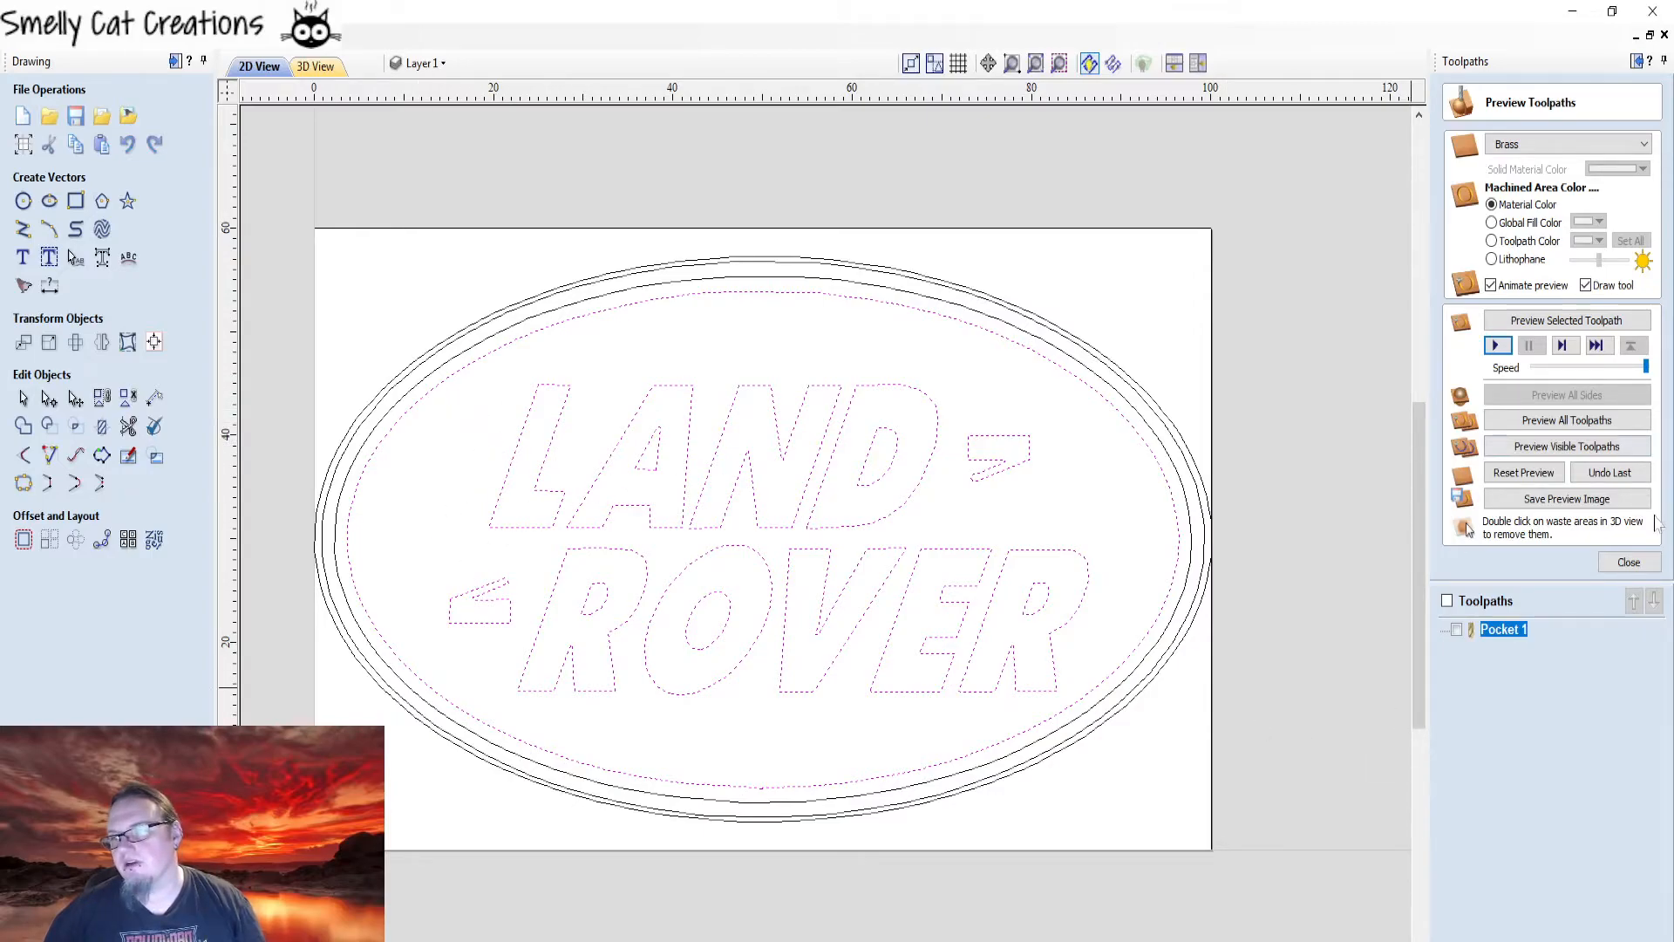
- Start a new pocket toolpath for the selected lettering and inner ellipse, and pick the 3.2 mm end mill in the tool database
click(1629, 562)
click(1493, 218)
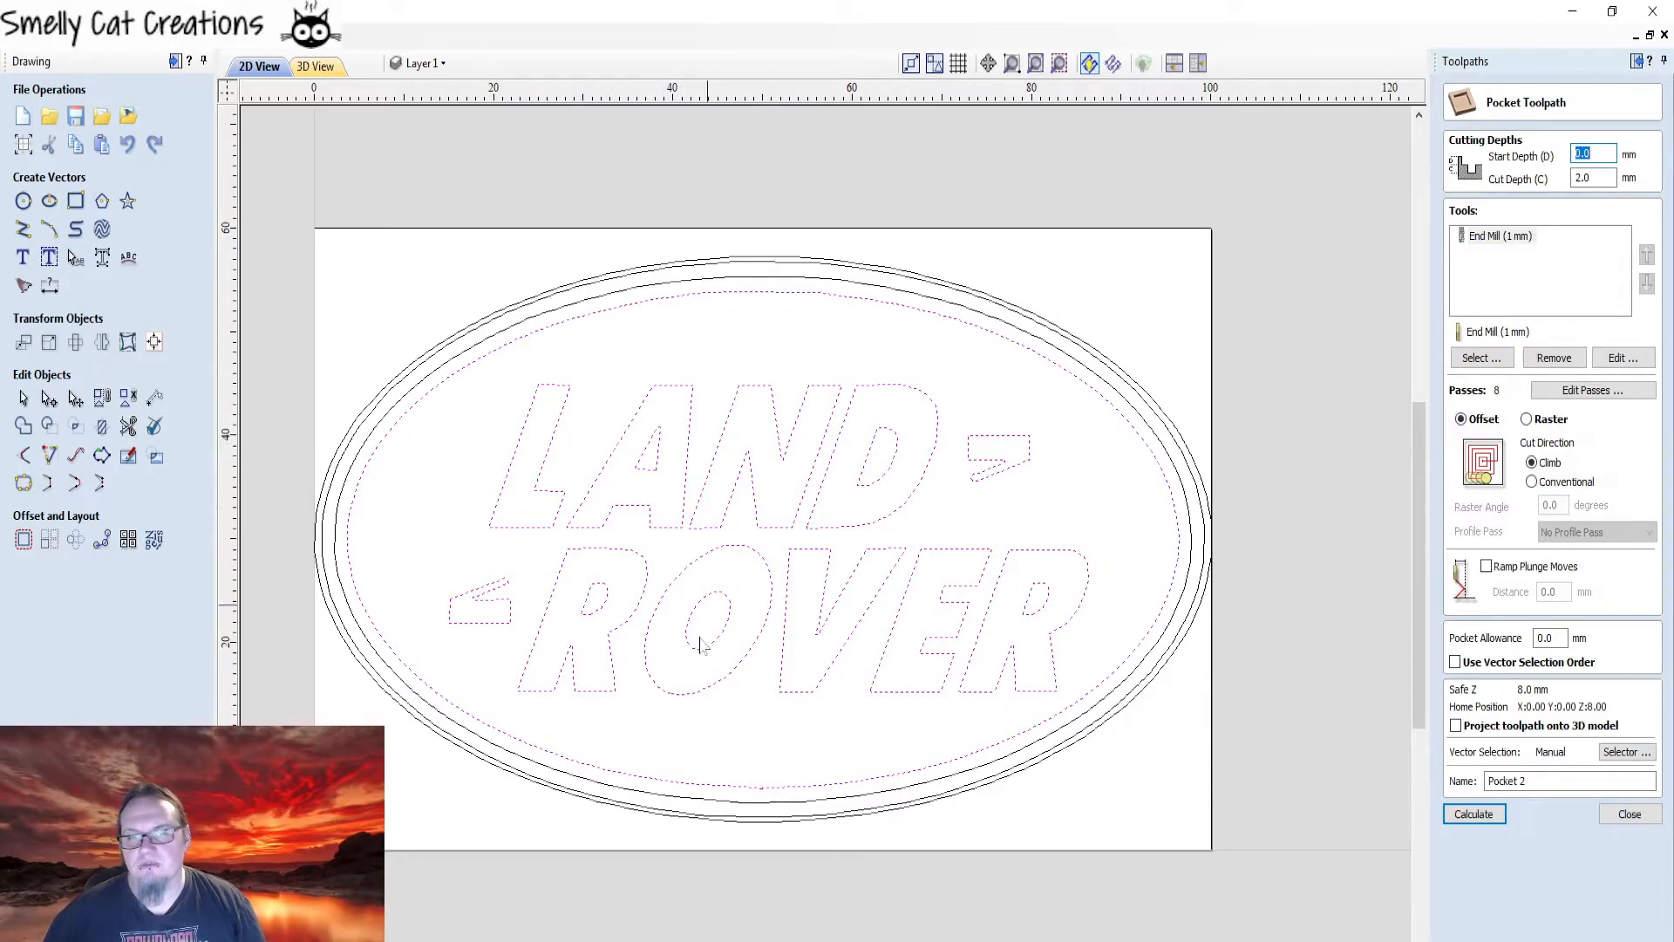
click(1484, 359)
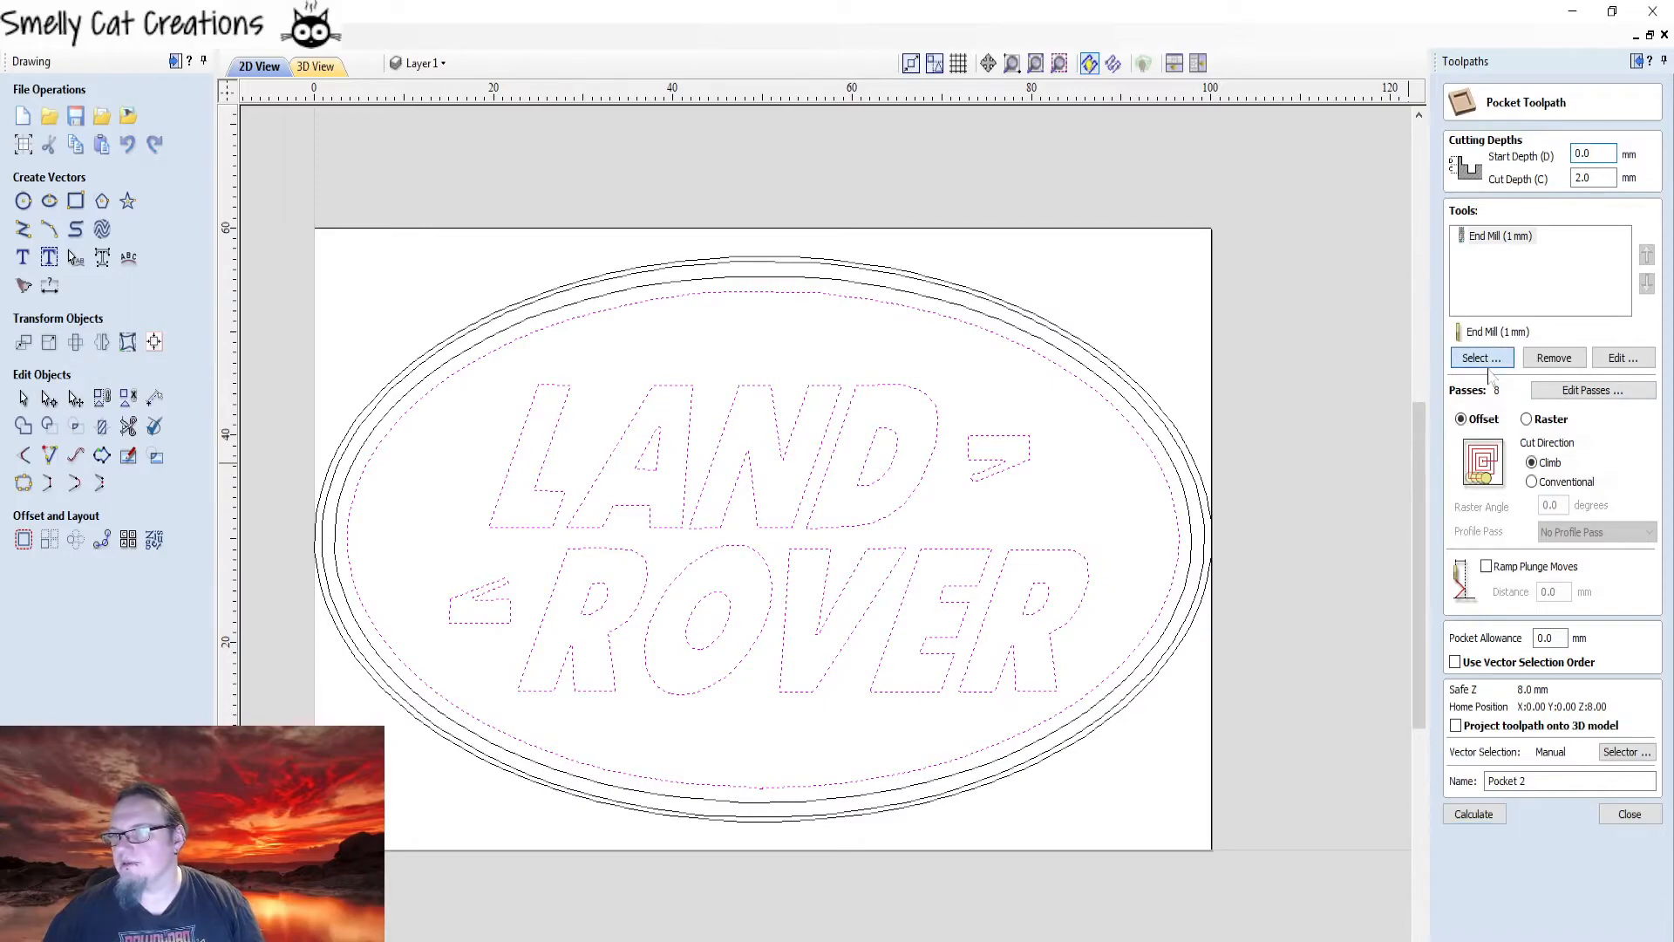
click(607, 475)
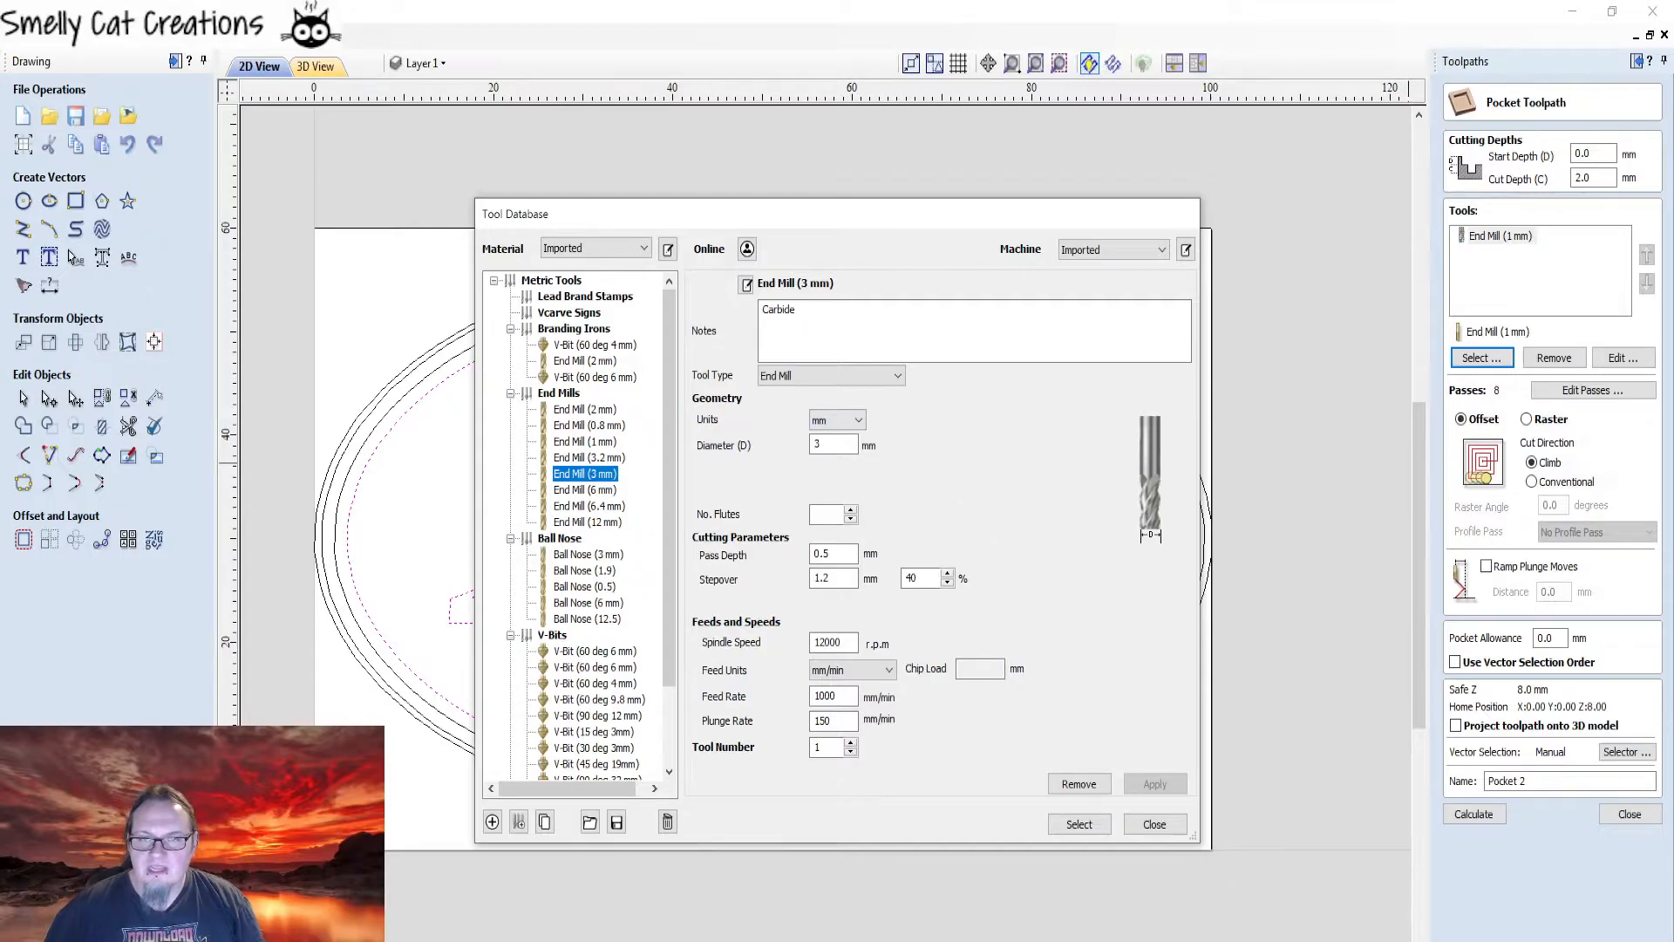
mouse_move(851, 218)
mouse_down()
mouse_move(835, 264)
mouse_move(894, 249)
mouse_move(852, 228)
mouse_up()
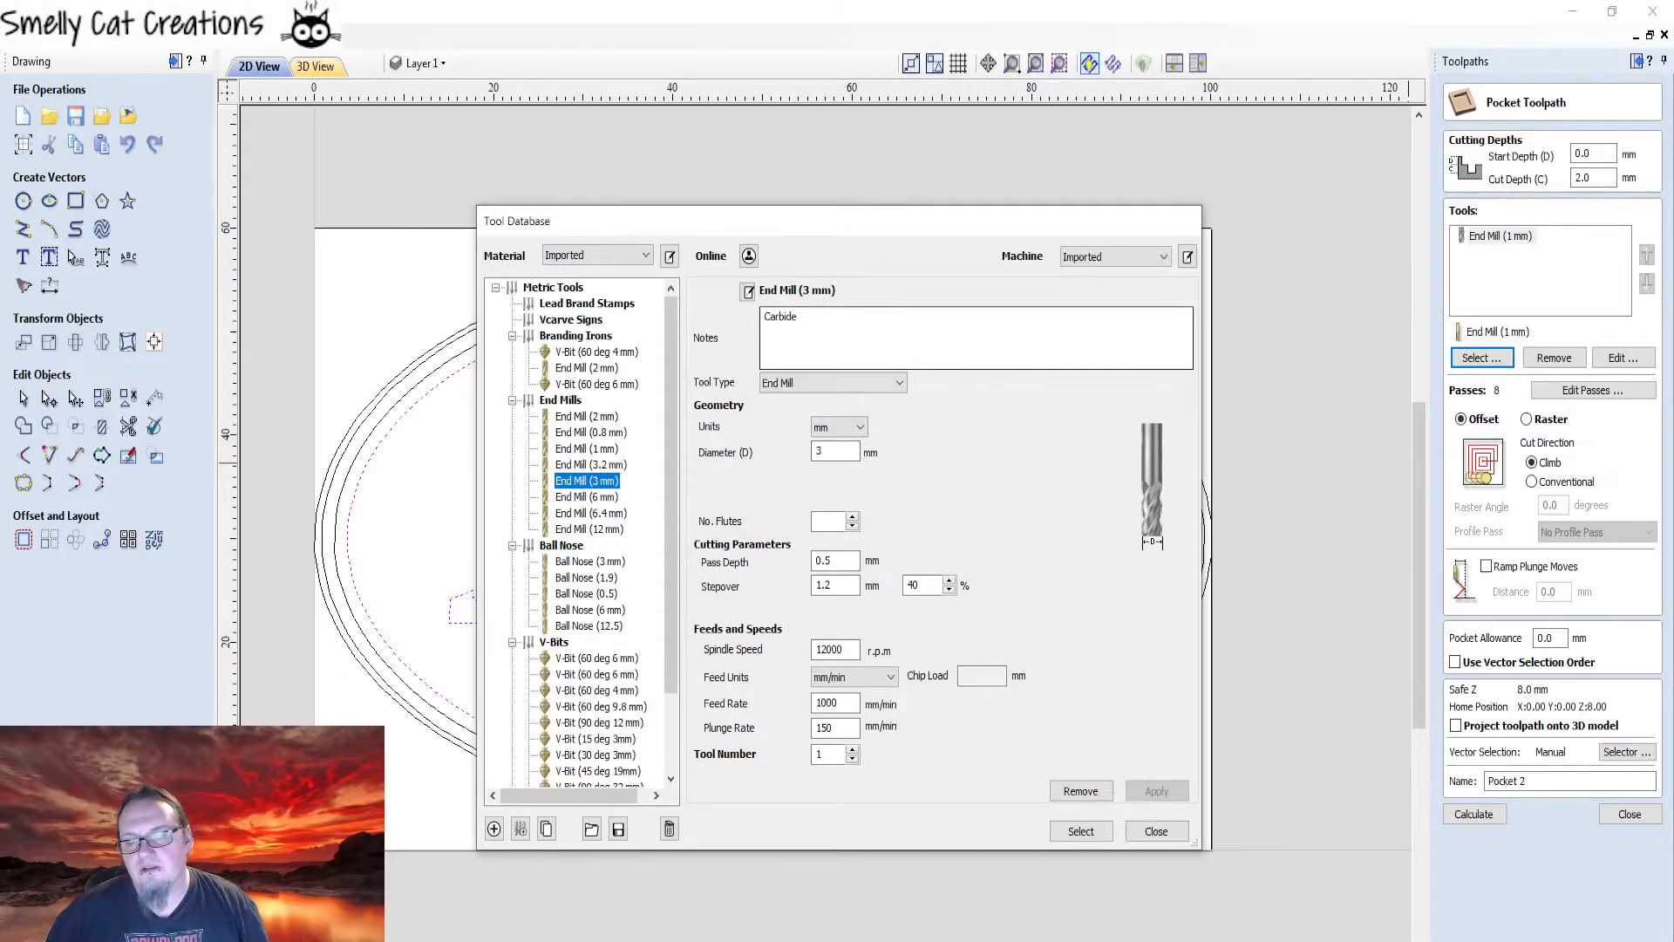
click(601, 466)
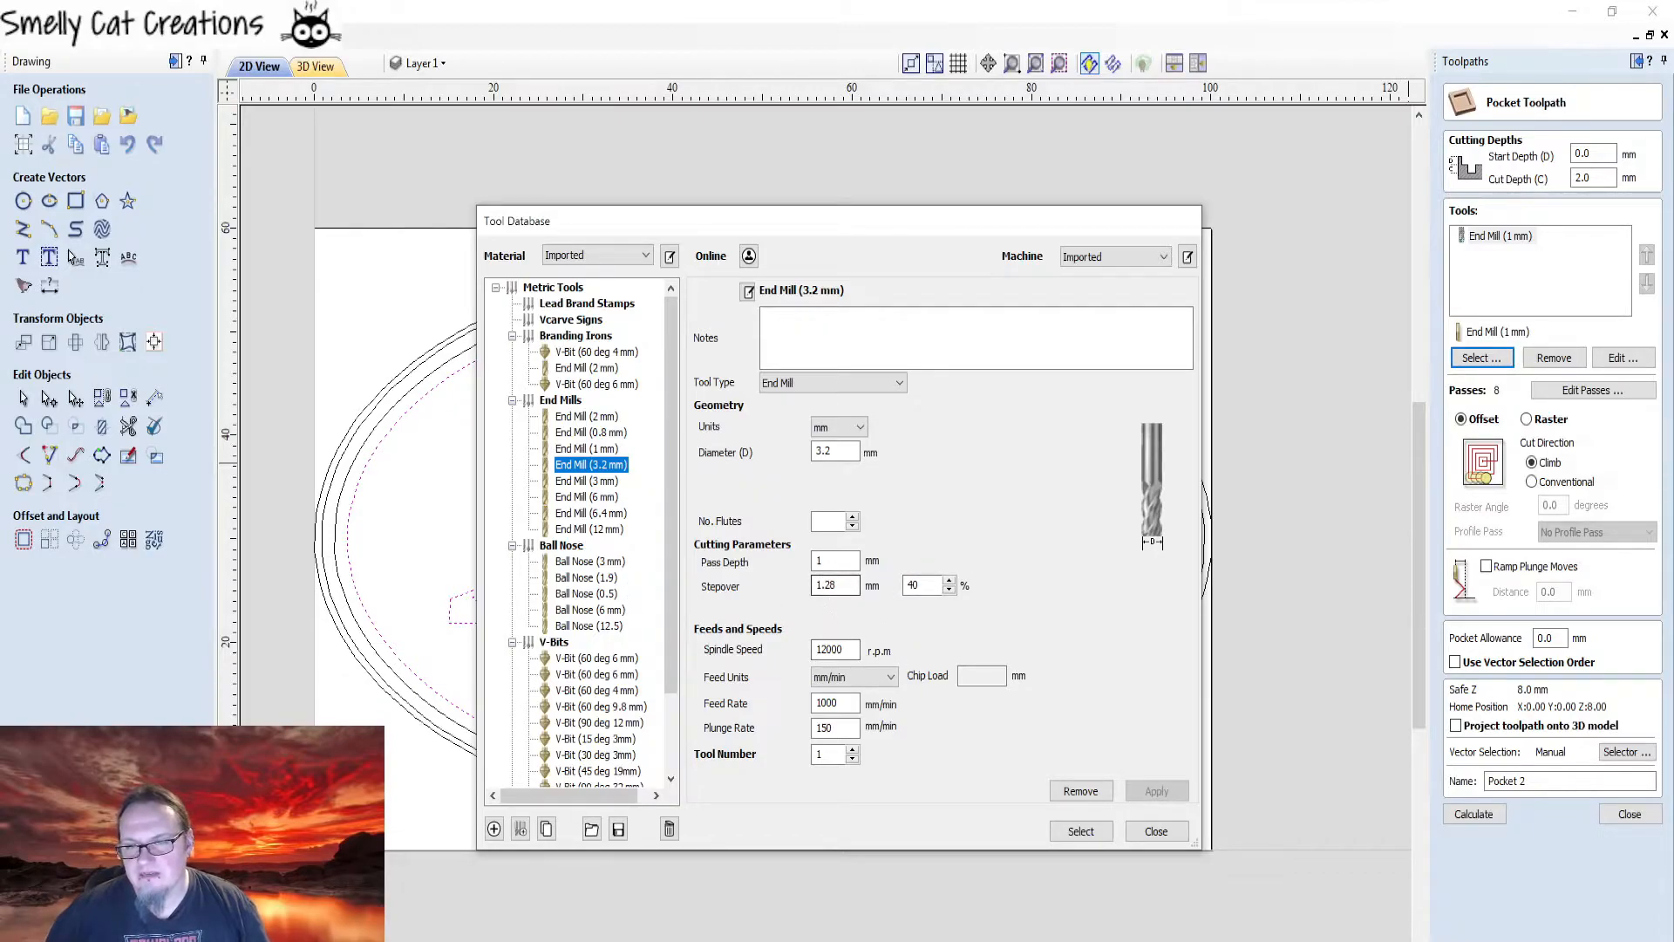
- Set the 3.2 mm end mill's number of flutes to 2 and its plunge rate to 250 mm/min
click(816, 585)
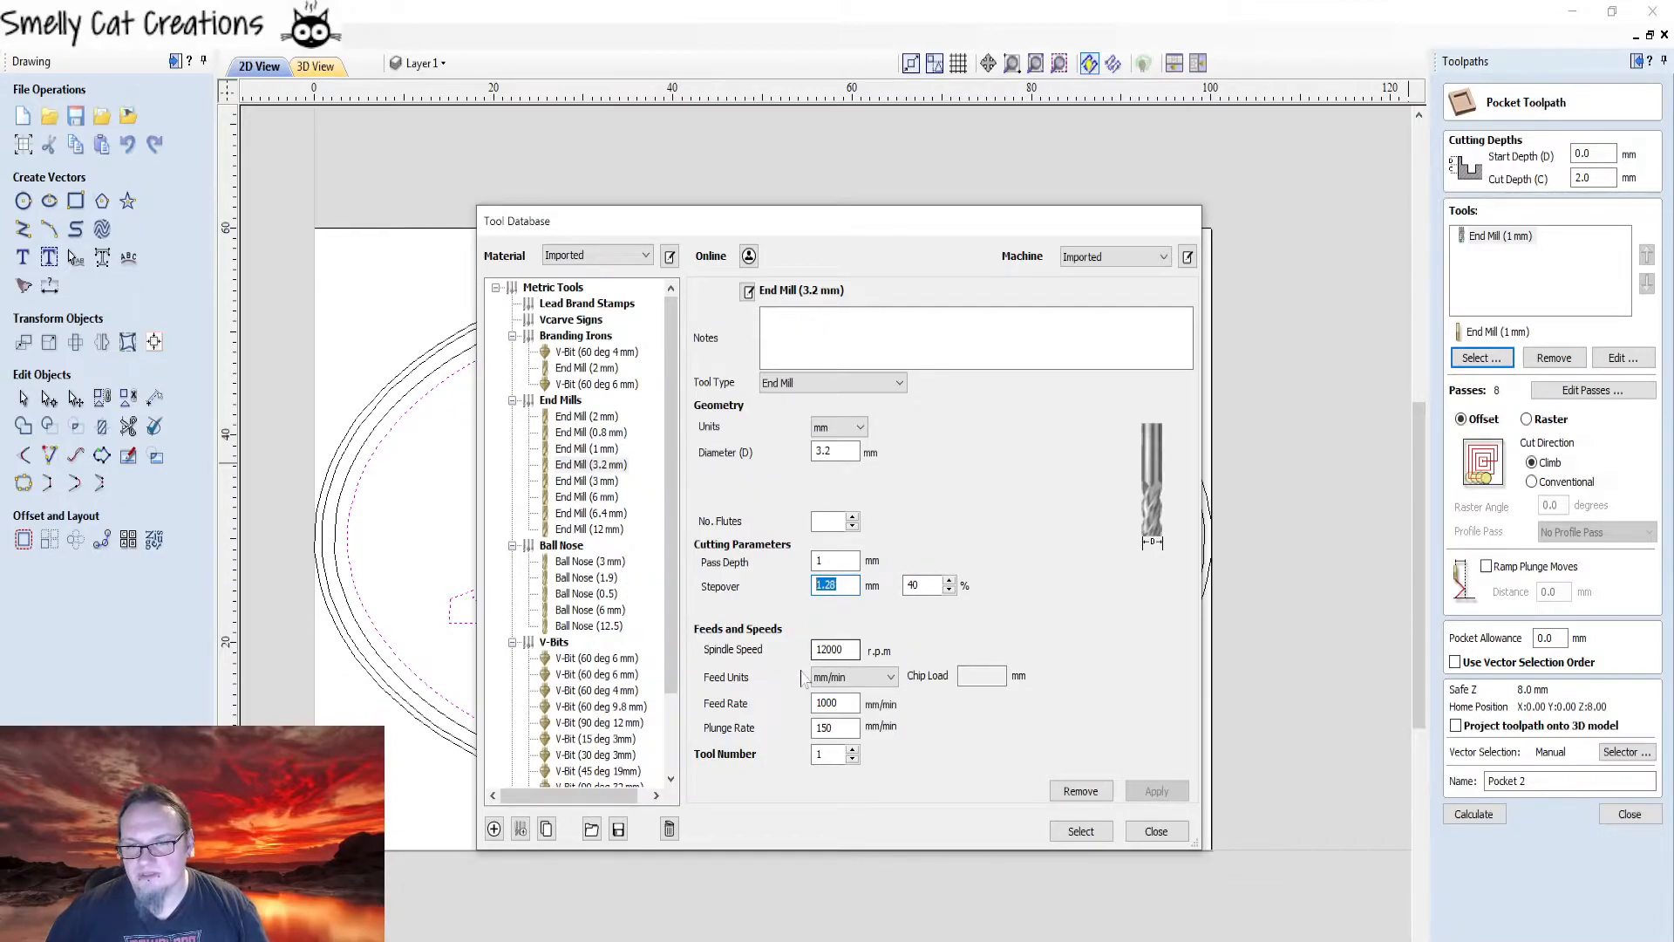
click(824, 520)
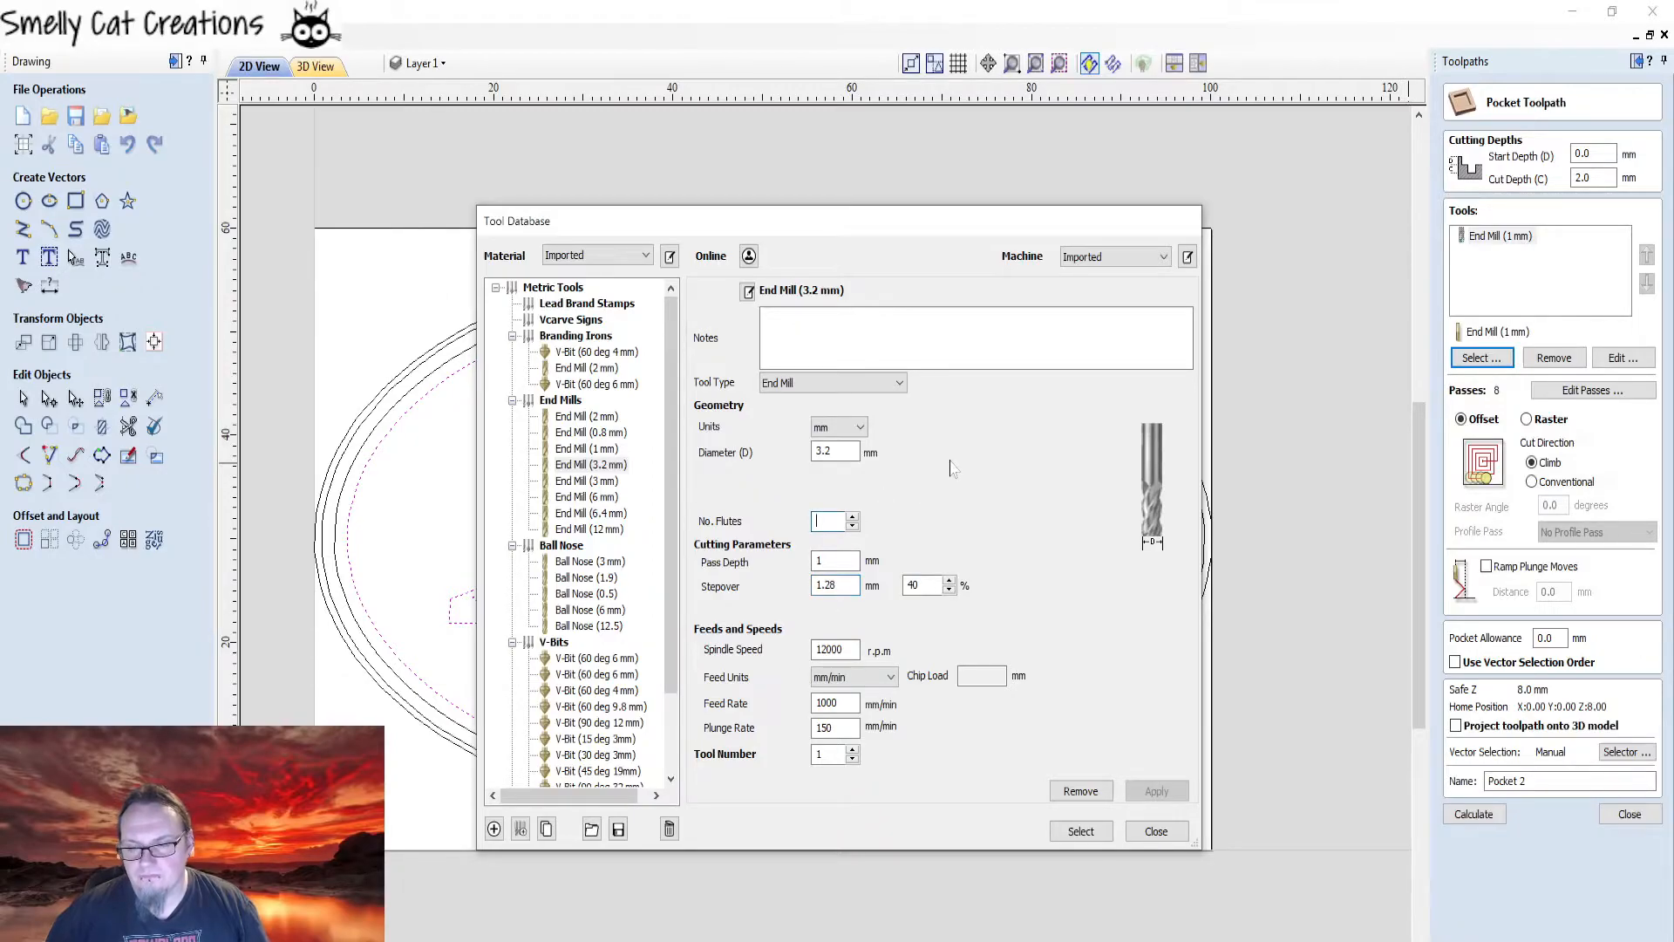
text(2)
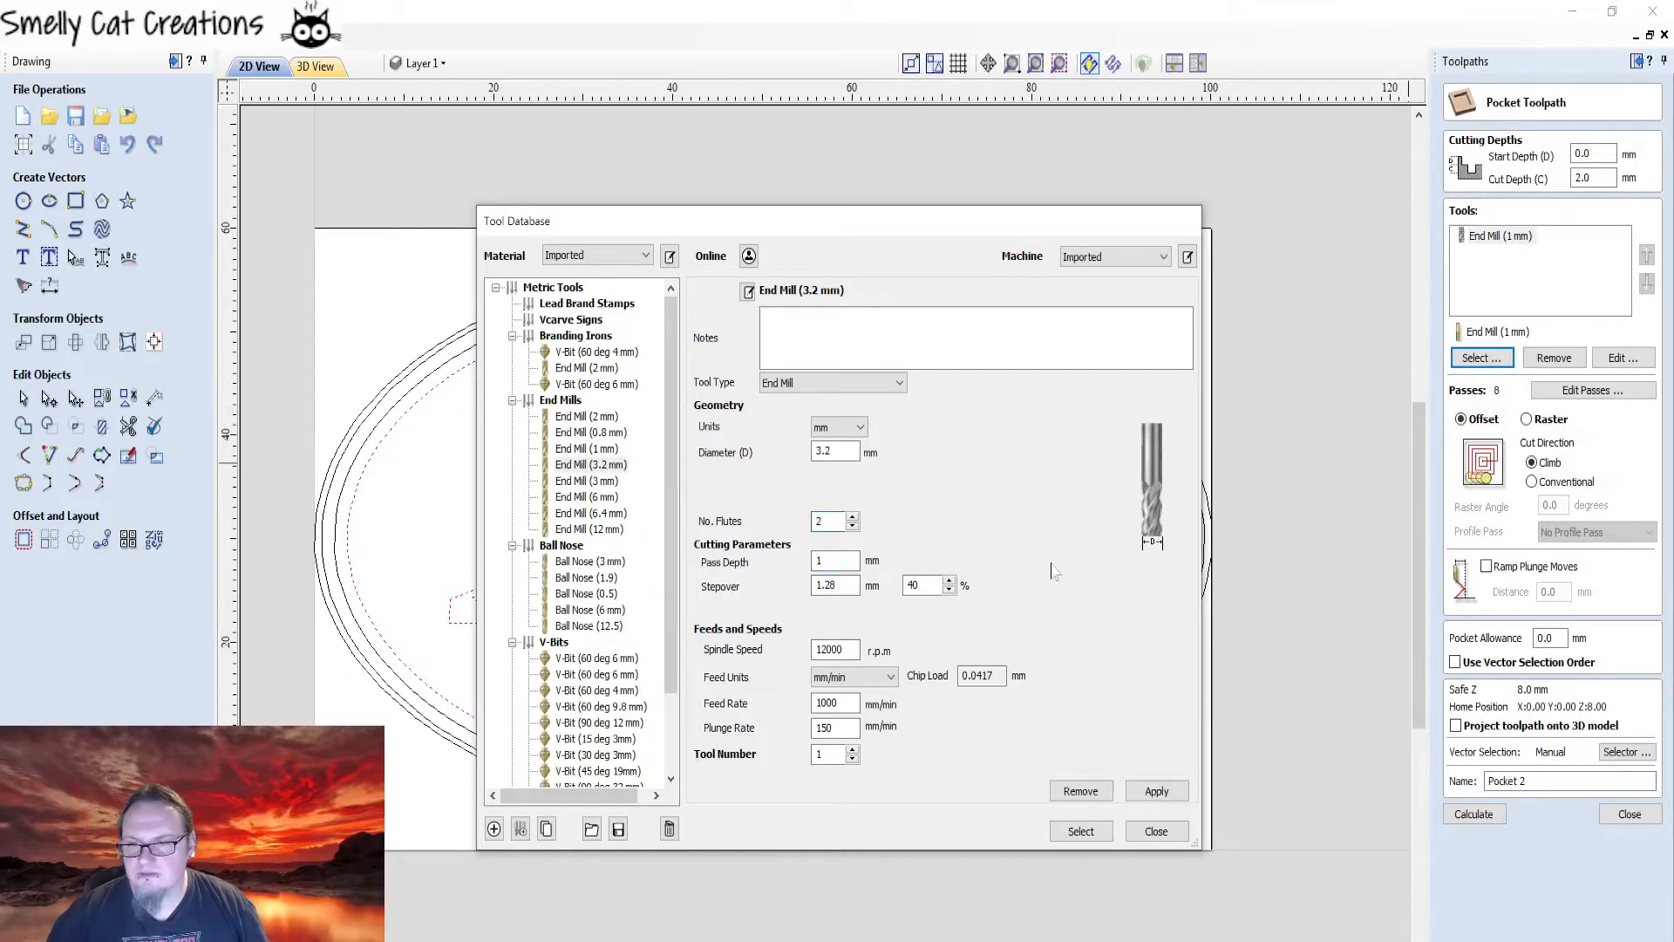
double_click(830, 650)
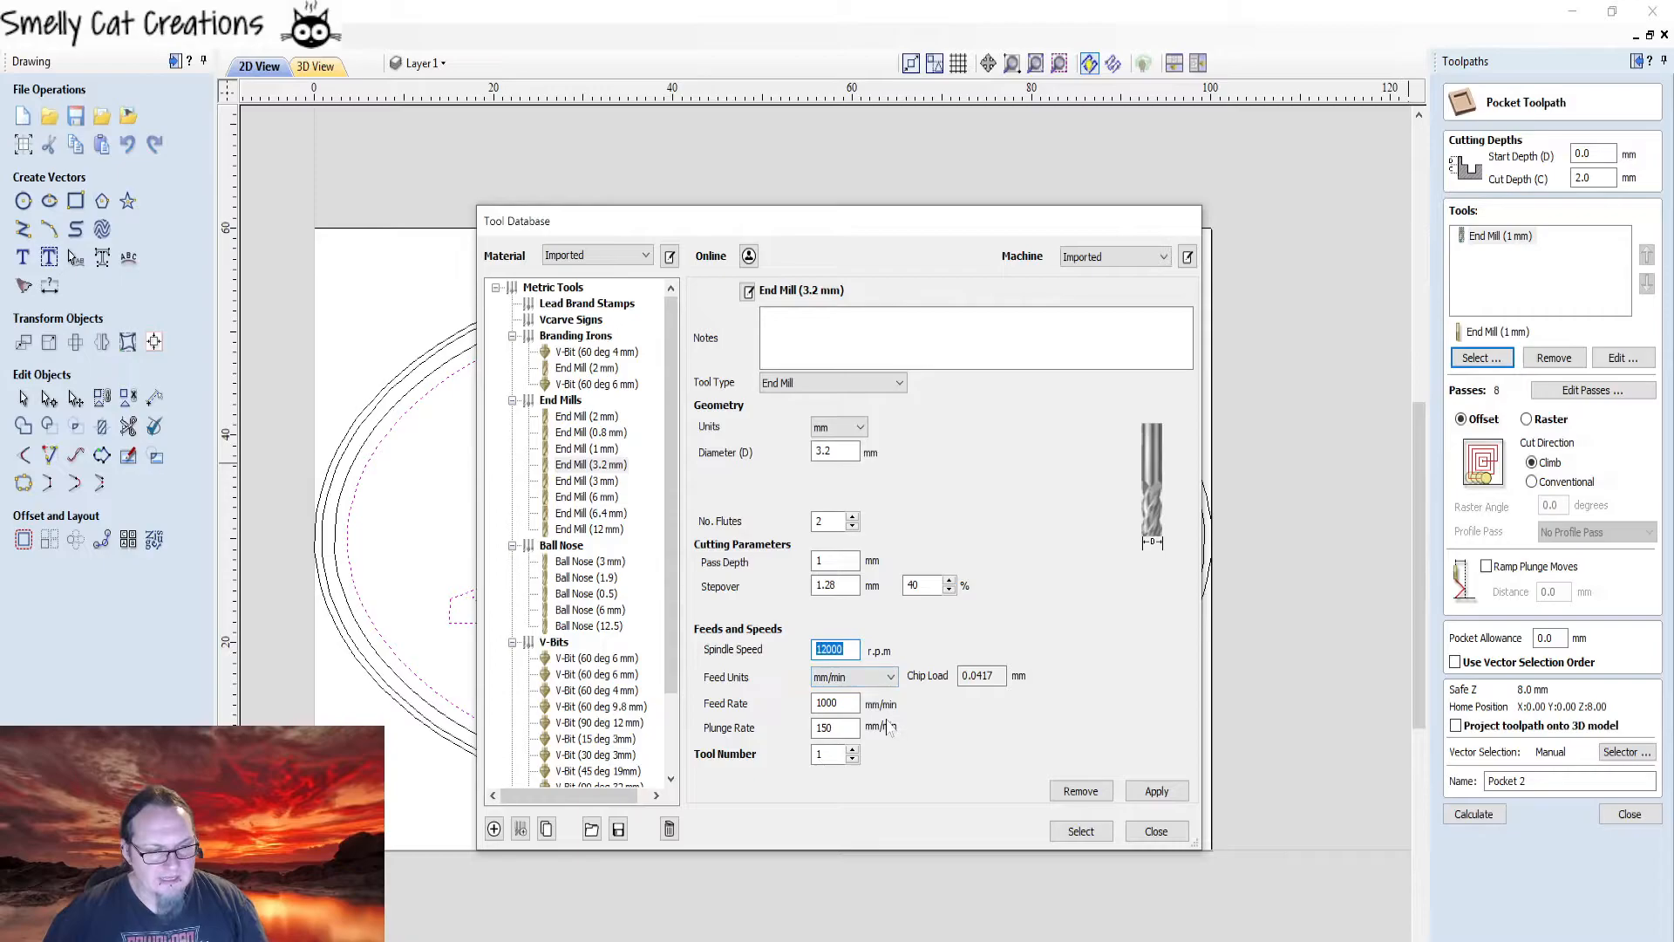
double_click(830, 703)
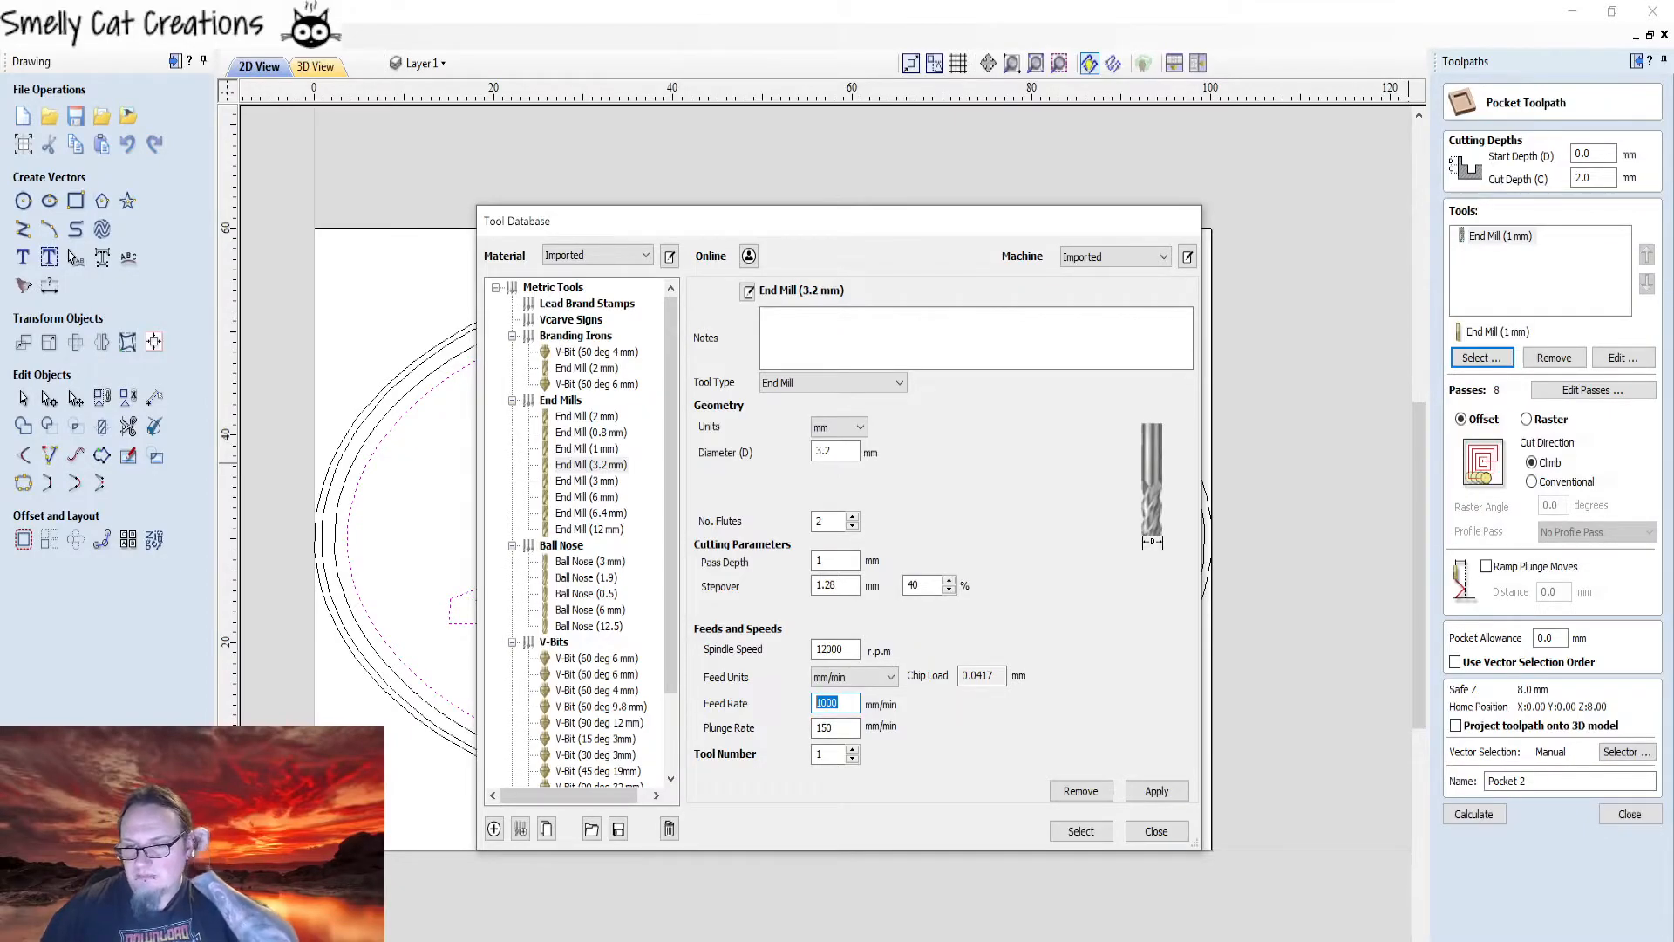
key(Tab)
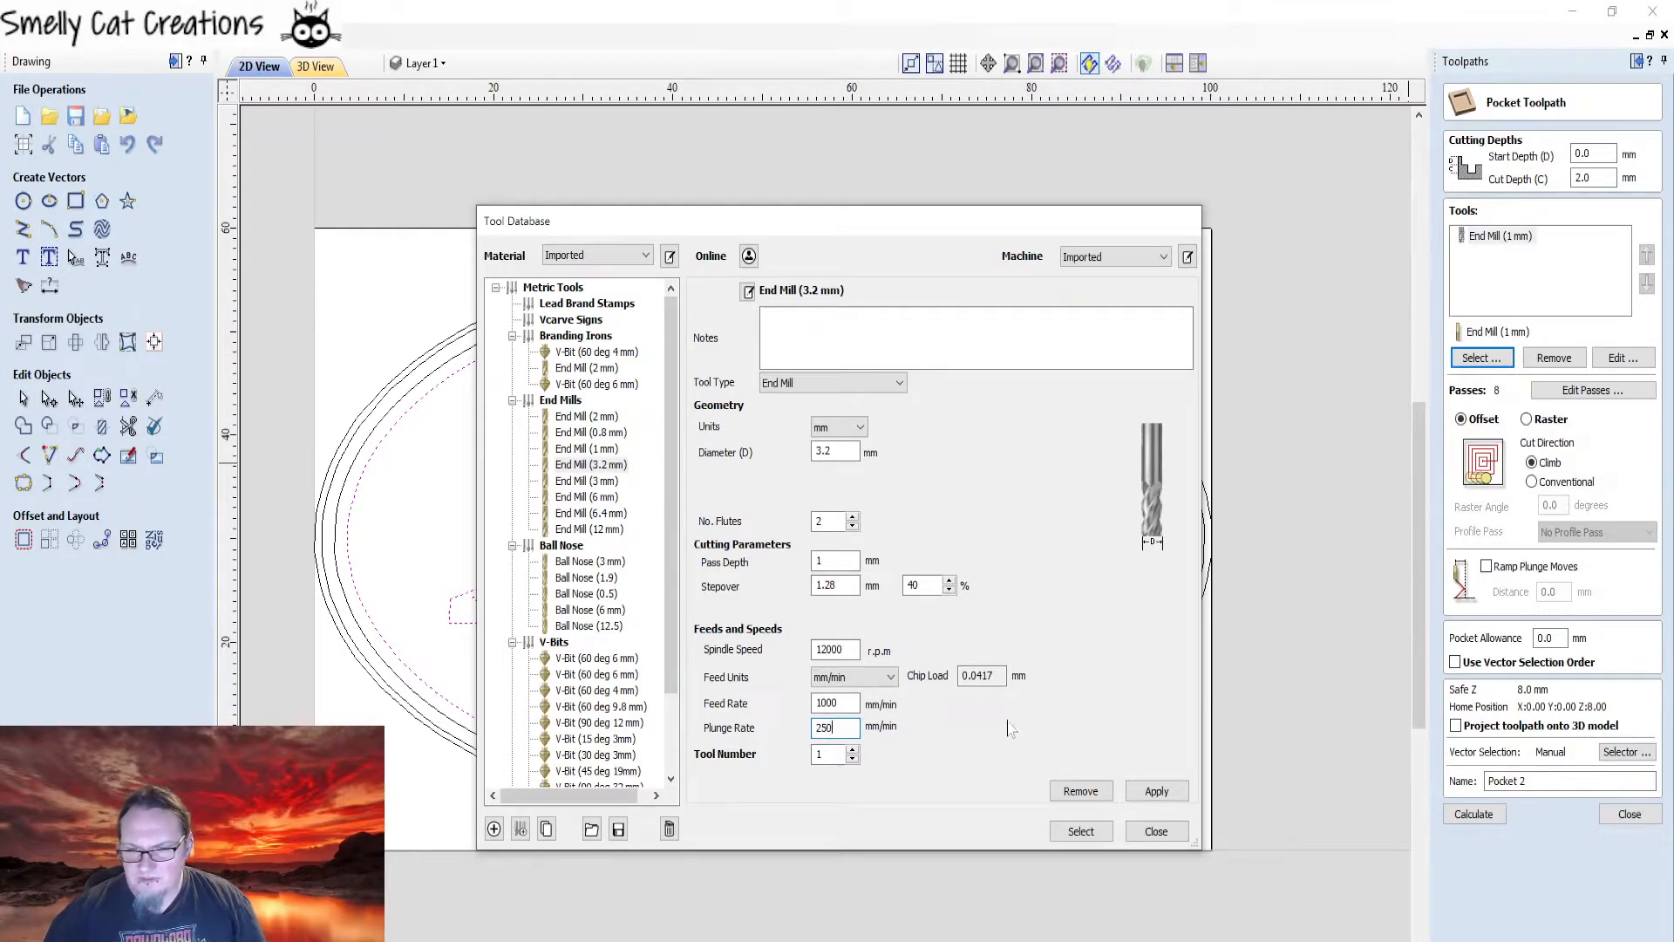
- Apply the end mill's changes, add it to the pocket's tools alongside the 1 mm end mill, and calculate Pocket 2
click(1157, 791)
click(1081, 831)
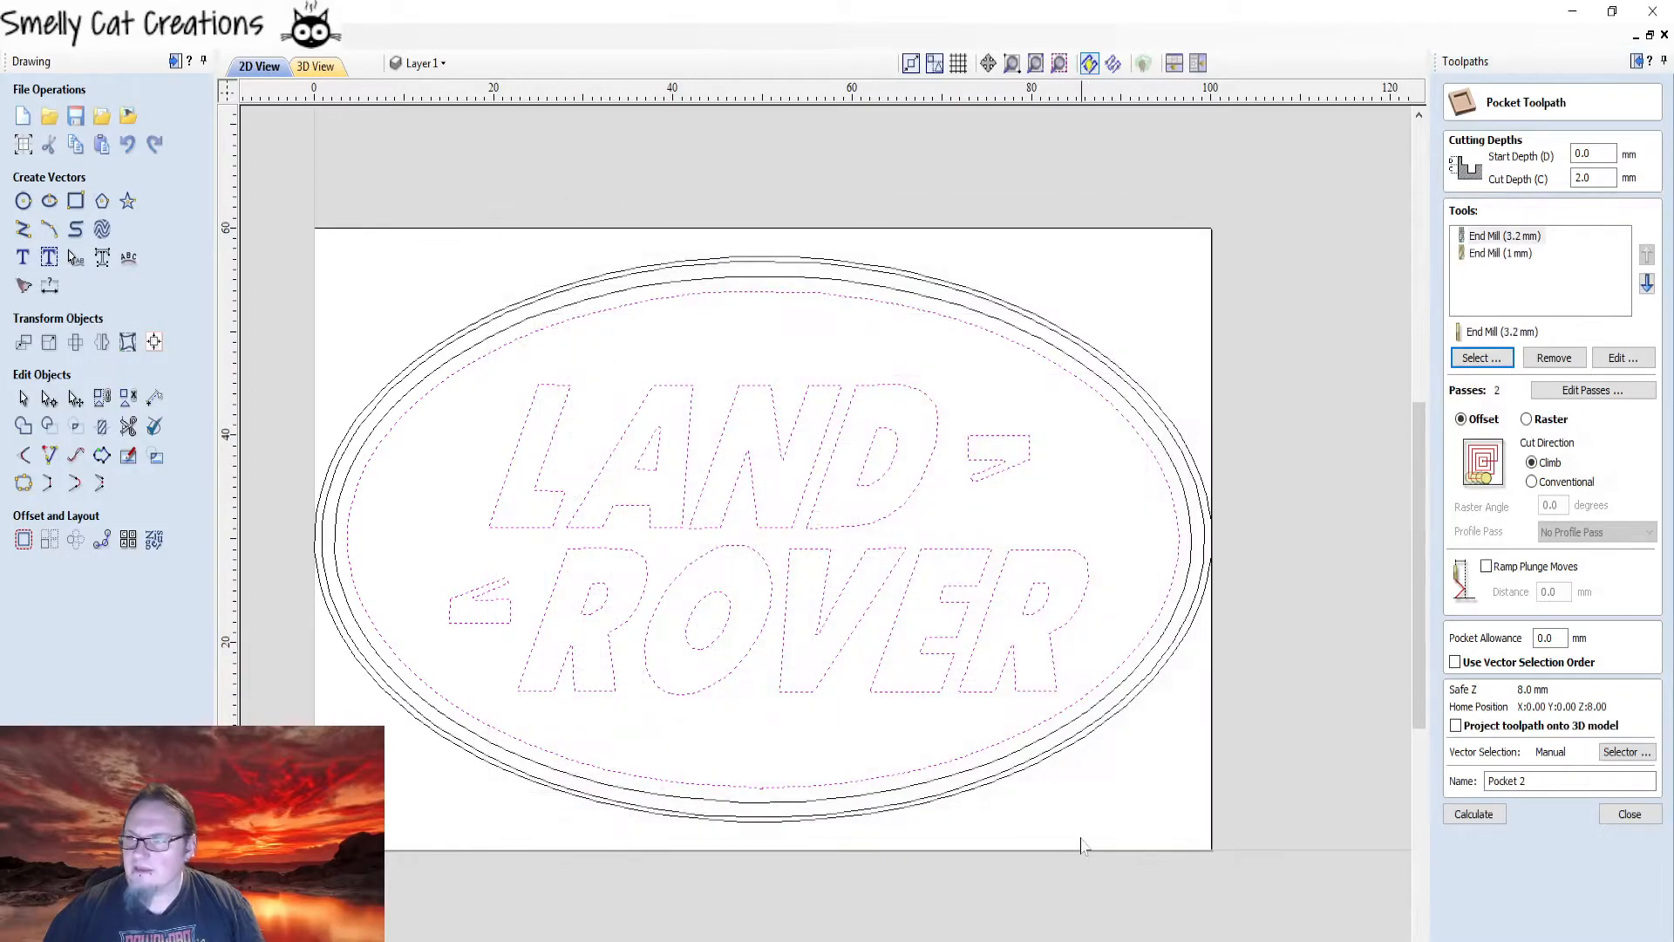
click(1474, 815)
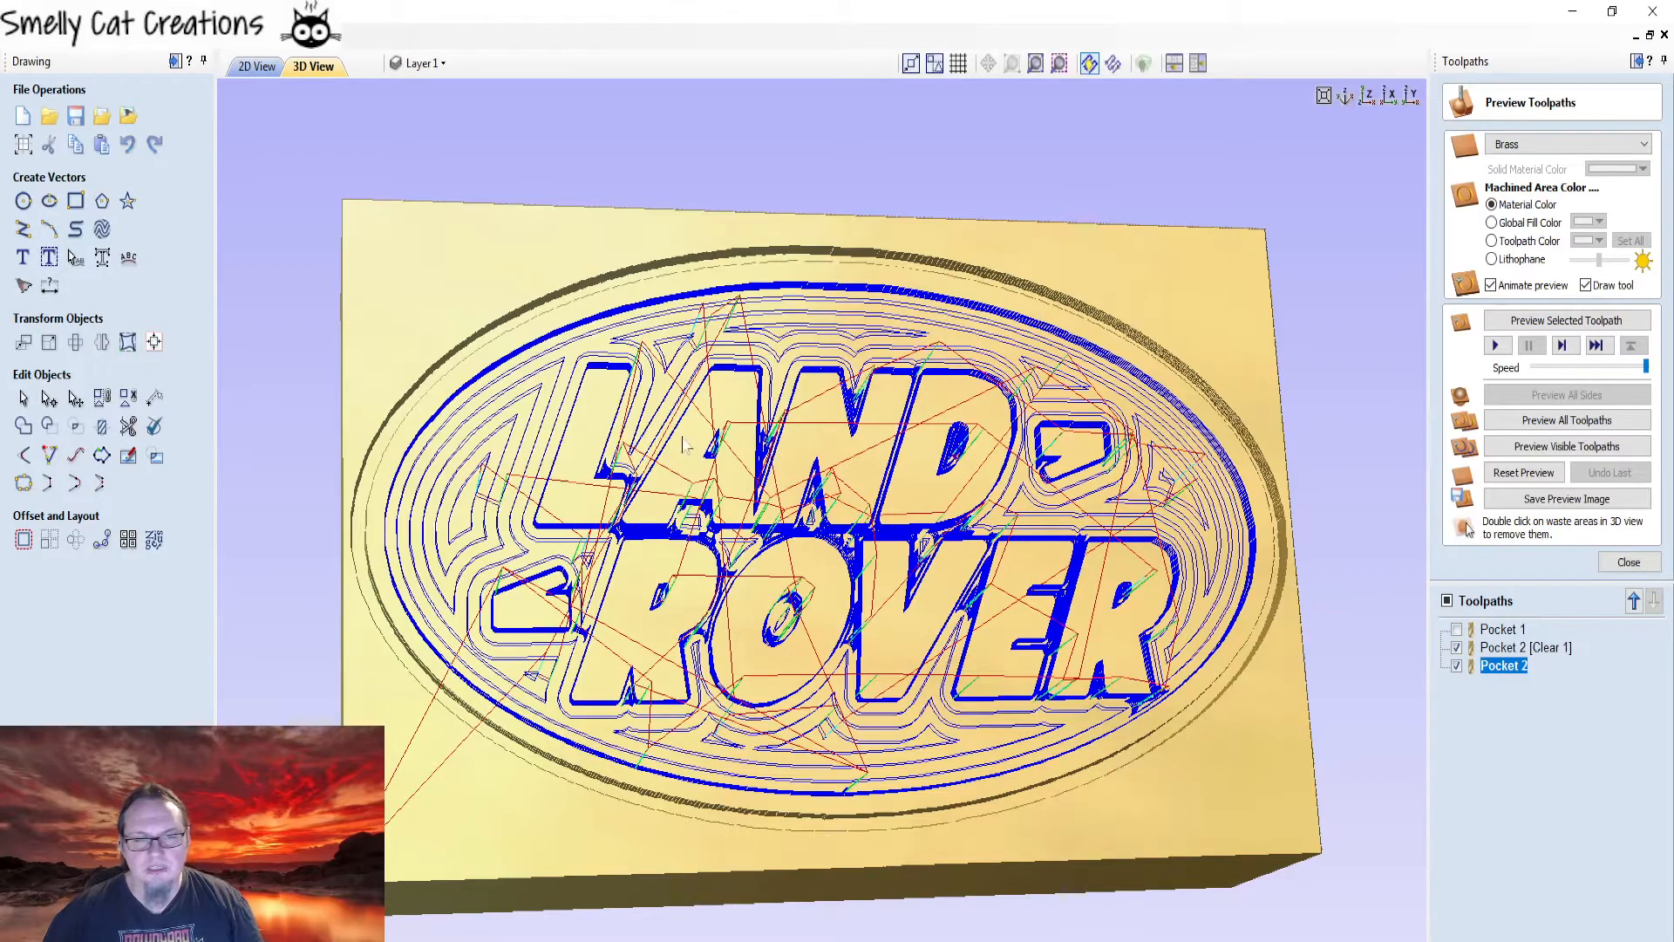
- Make Pocket 2 [Clear 1] the active toolpath and hide both Pocket 2 toolpaths in the 3D view
click(1493, 650)
click(1456, 647)
click(1456, 665)
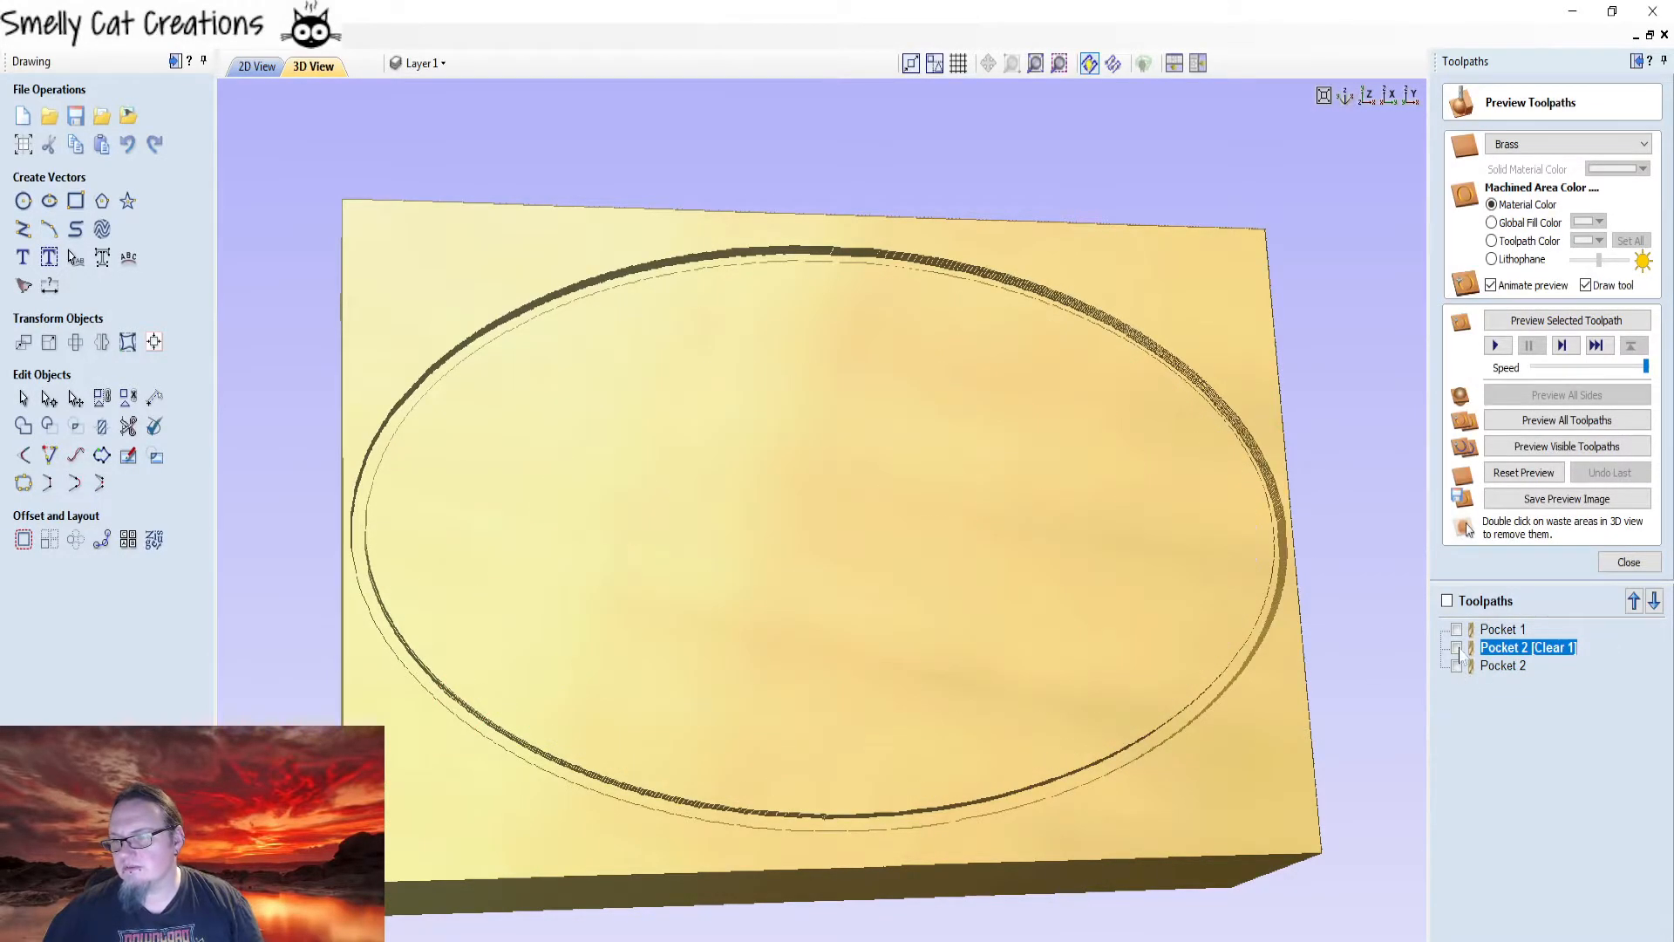
- Show and hide the Pocket 2 [Clear 1], Pocket 2 and Pocket 1 toolpaths in turn to compare their paths
click(1456, 647)
click(1456, 647)
click(1456, 665)
click(1456, 666)
click(1456, 629)
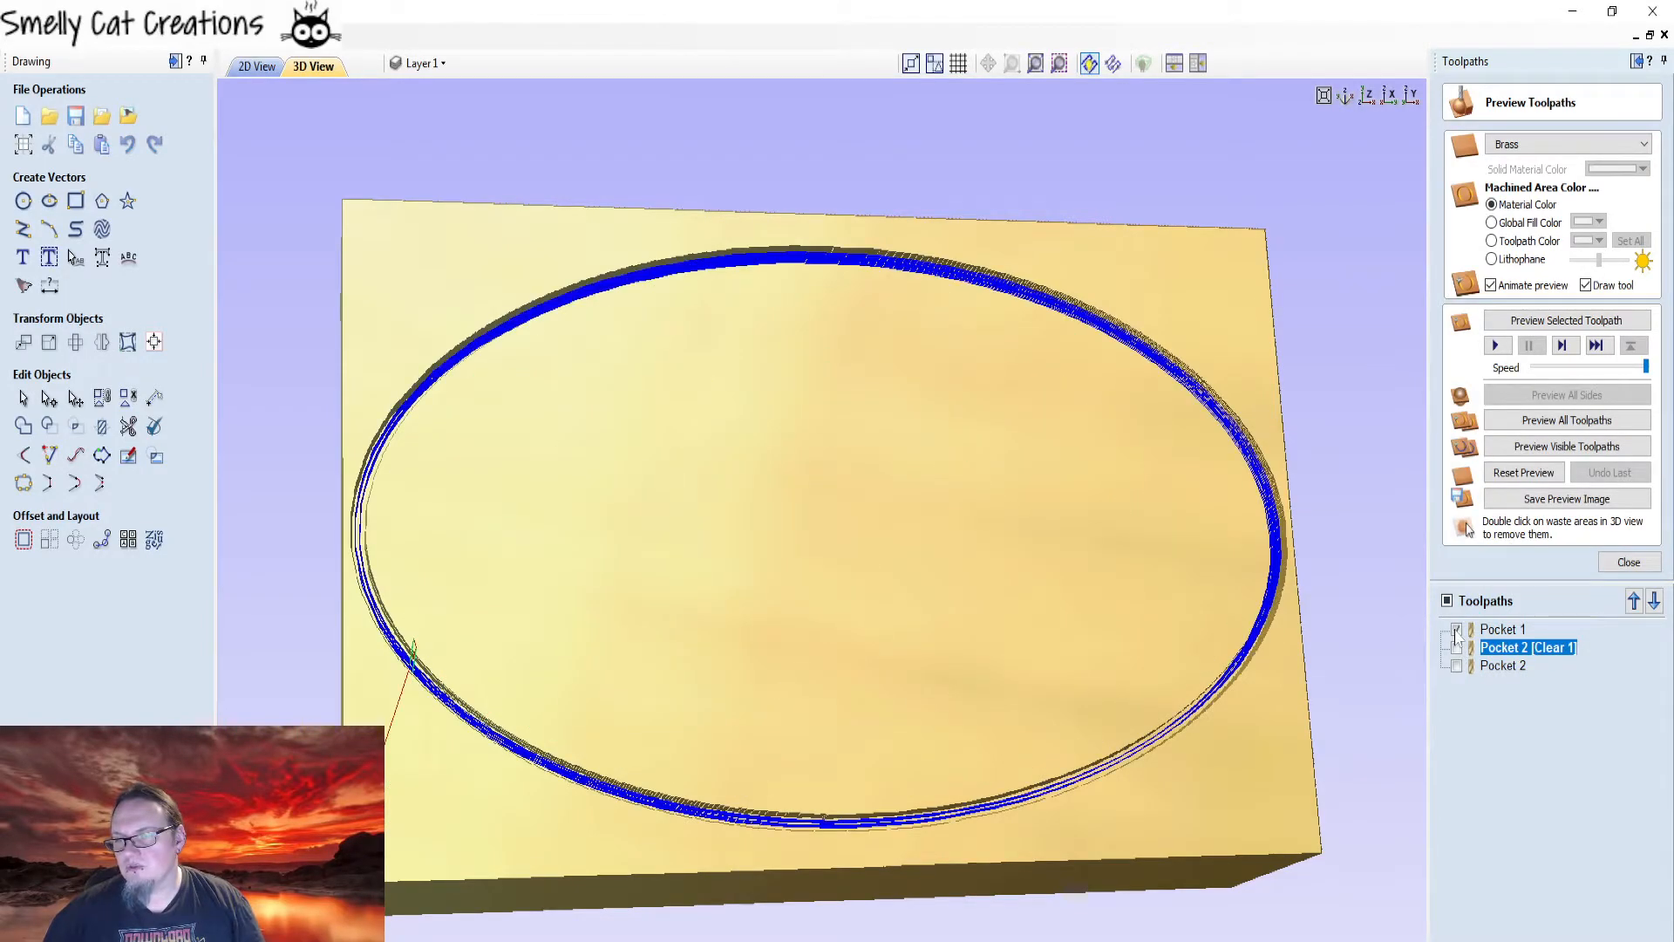
click(1456, 630)
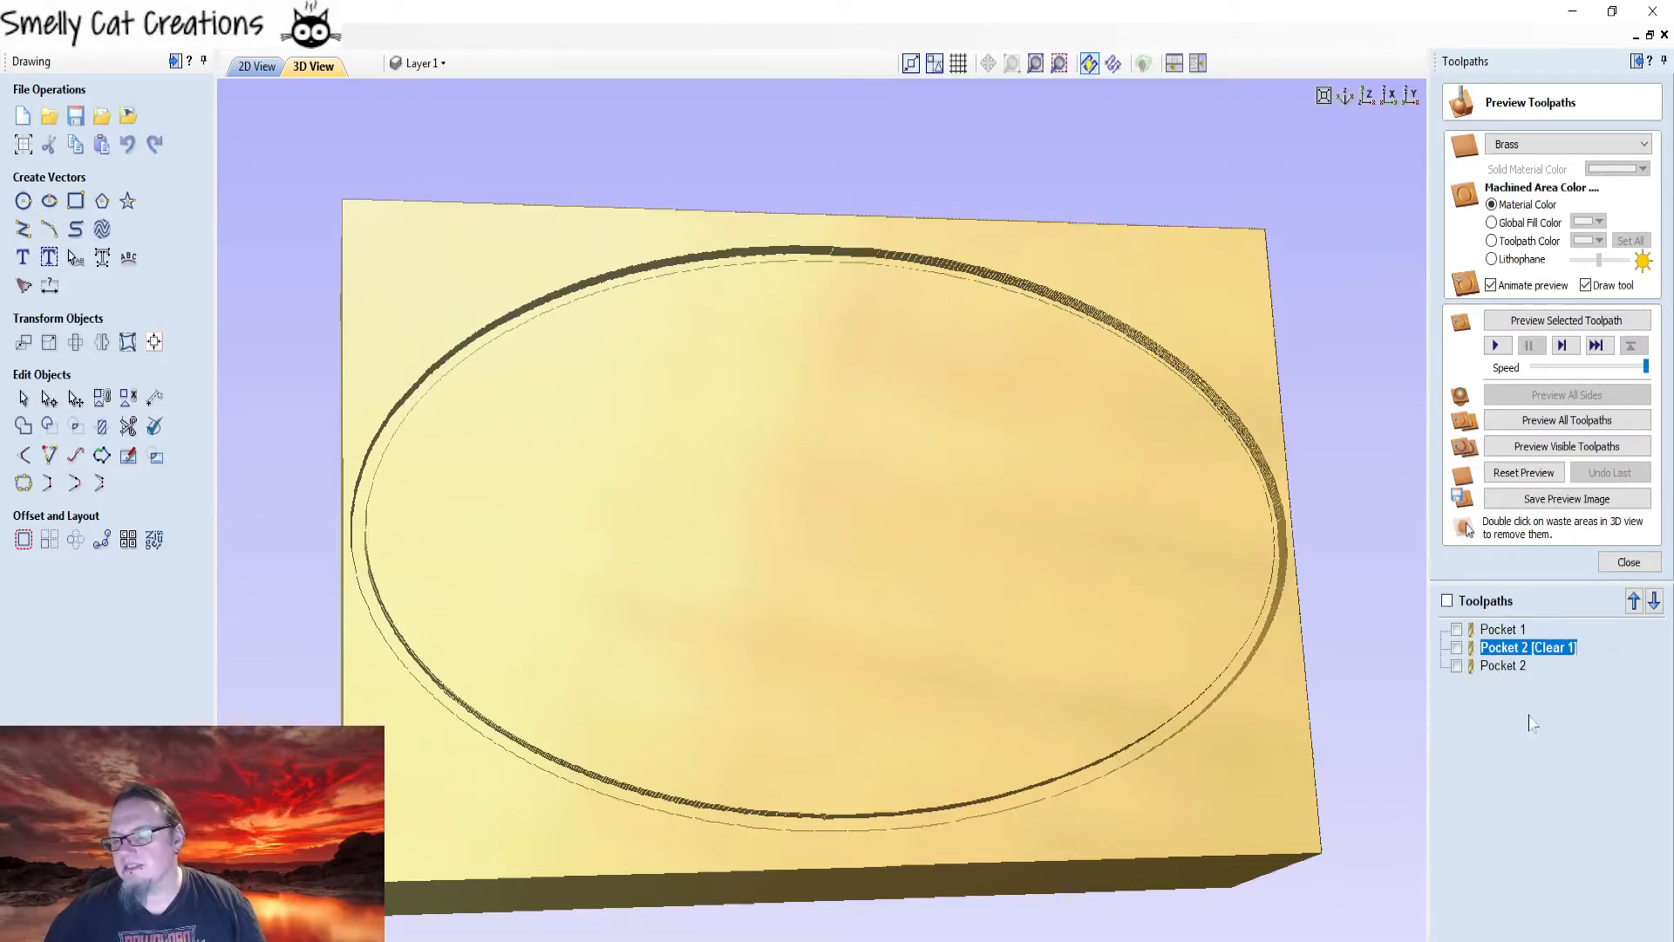
- Simulate Pocket 2 [Clear 1] followed by Pocket 2, examining the material left around the lettering from an angle
click(1496, 345)
drag(1153, 506, 868, 532)
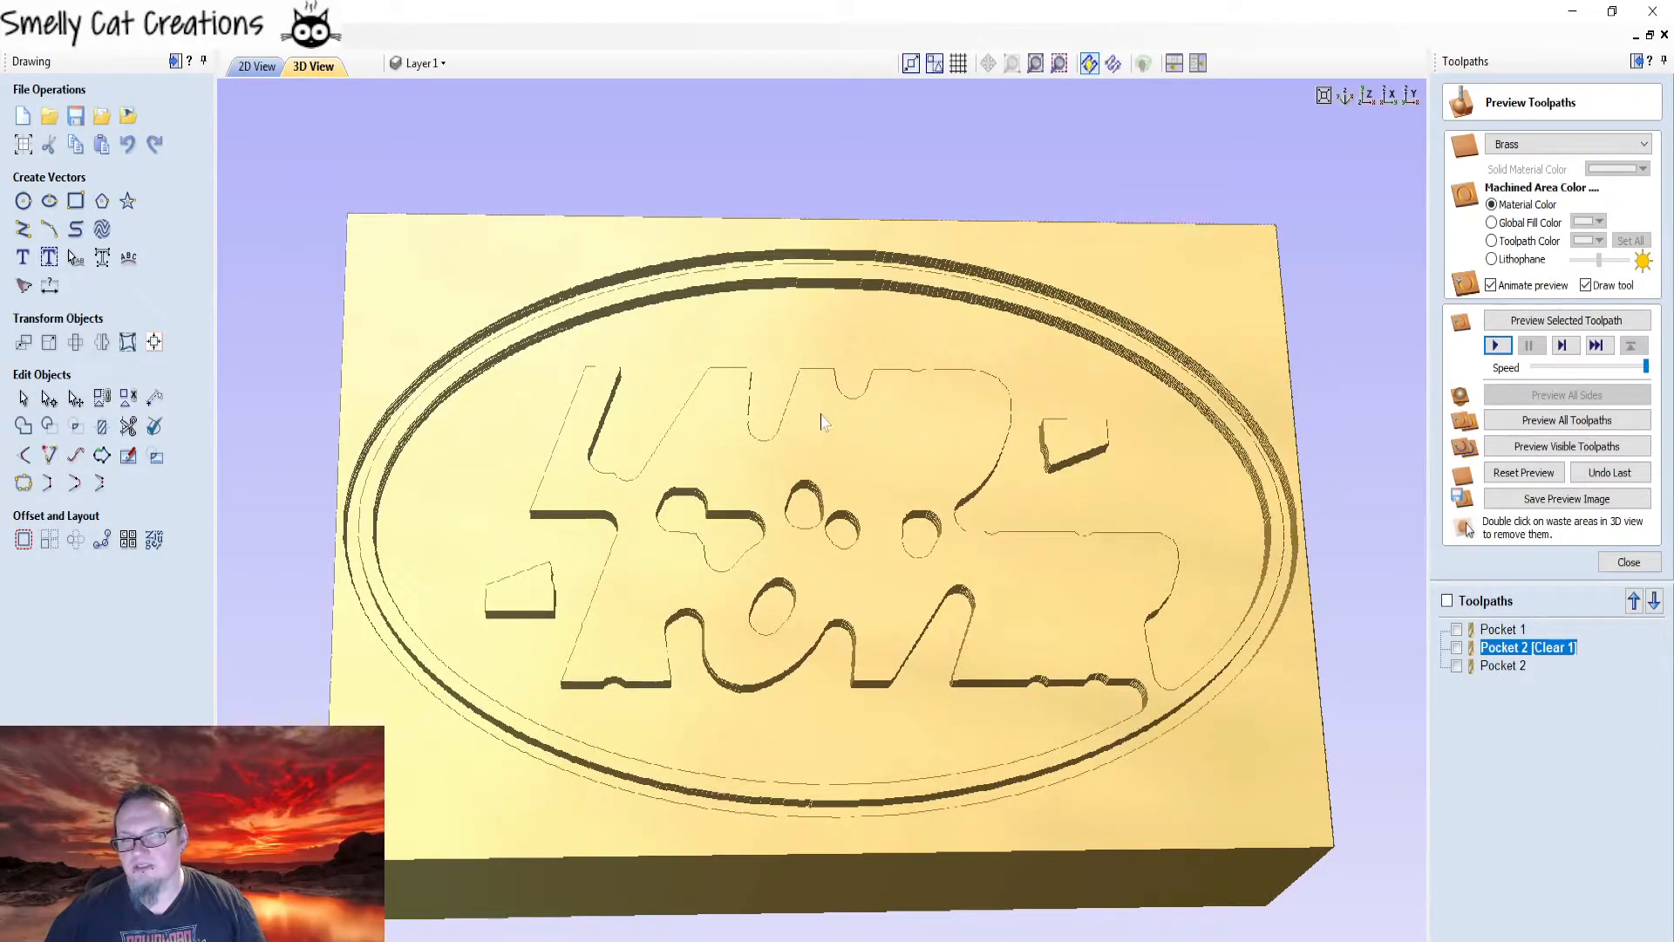
click(1517, 667)
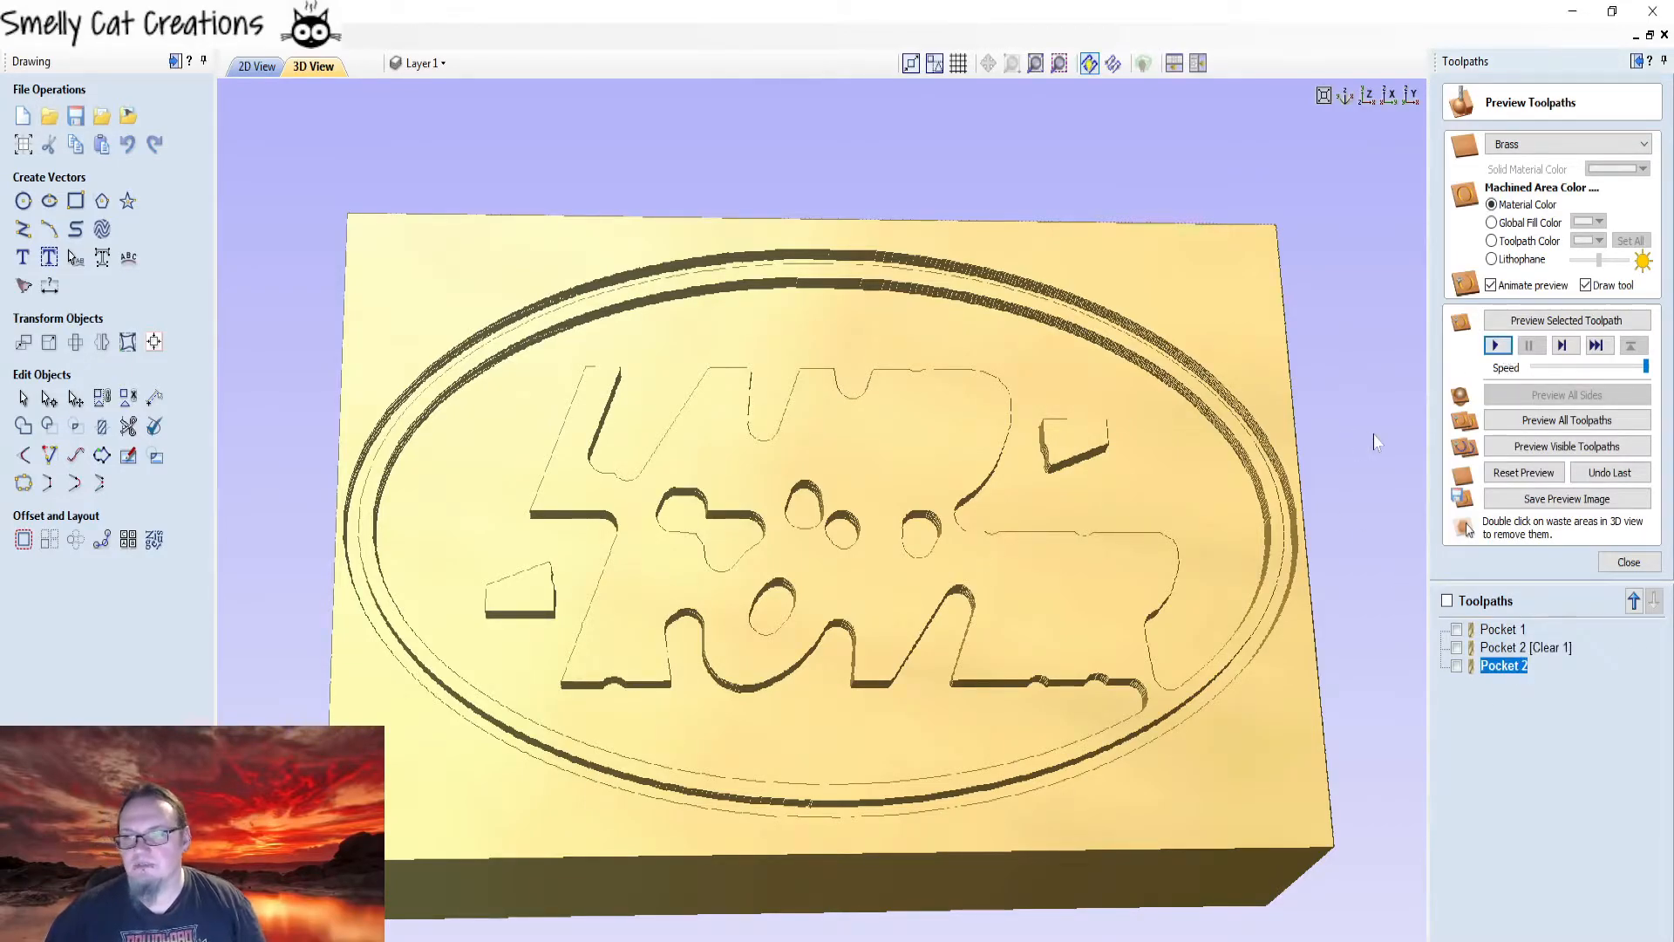
click(1496, 347)
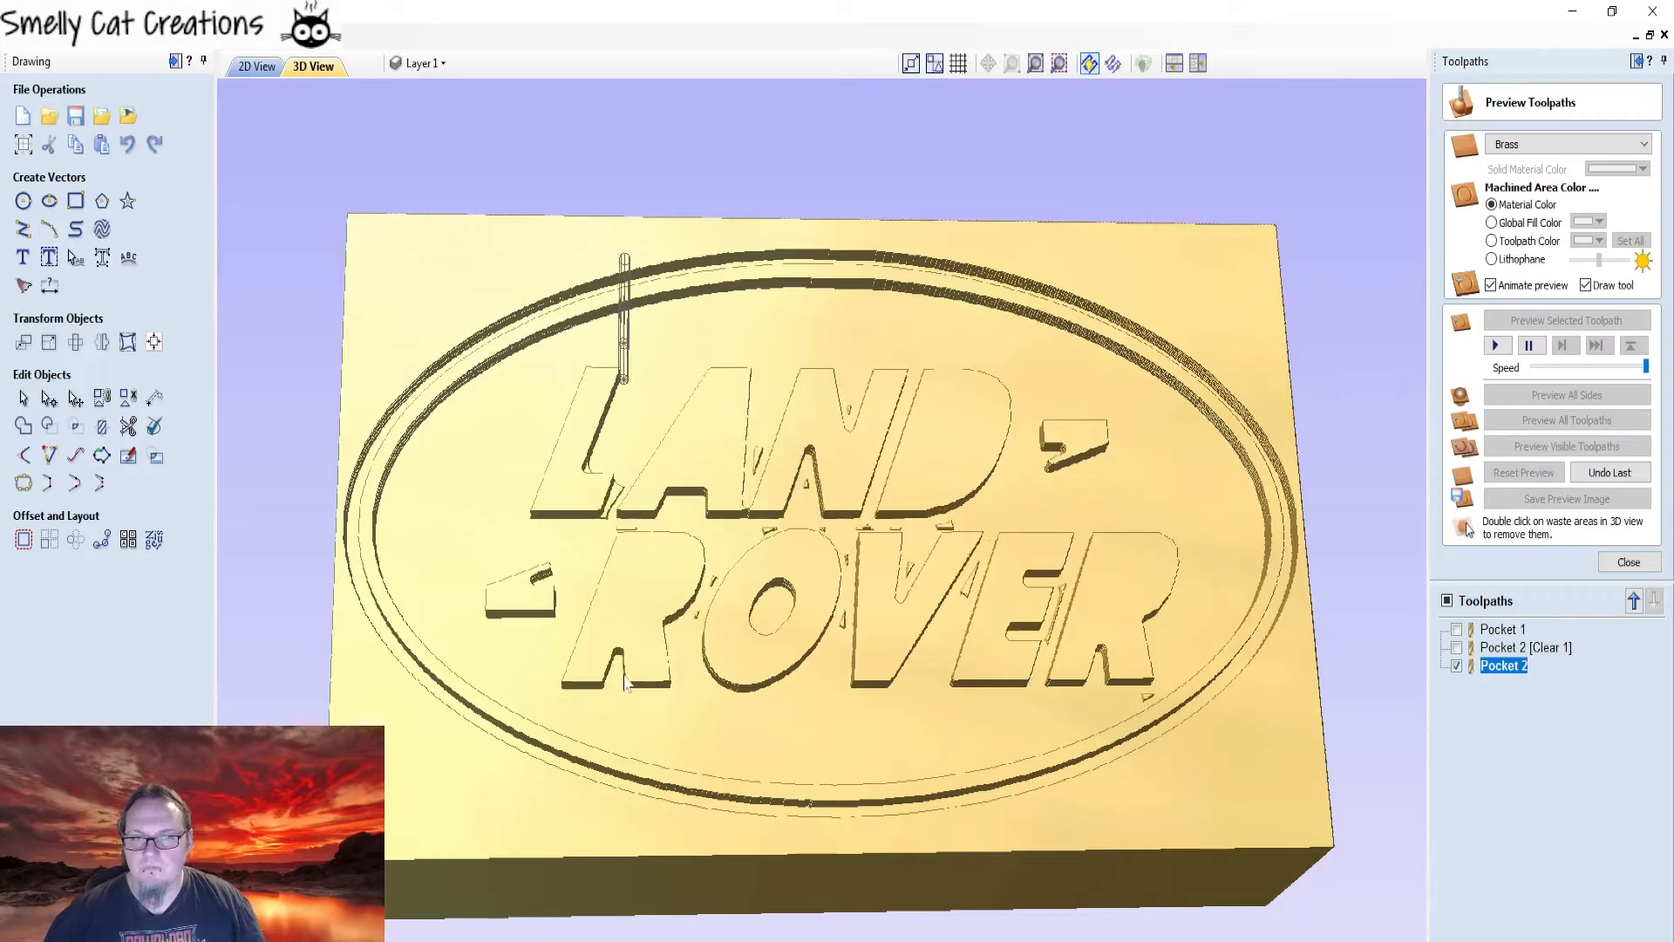
drag(857, 650, 834, 484)
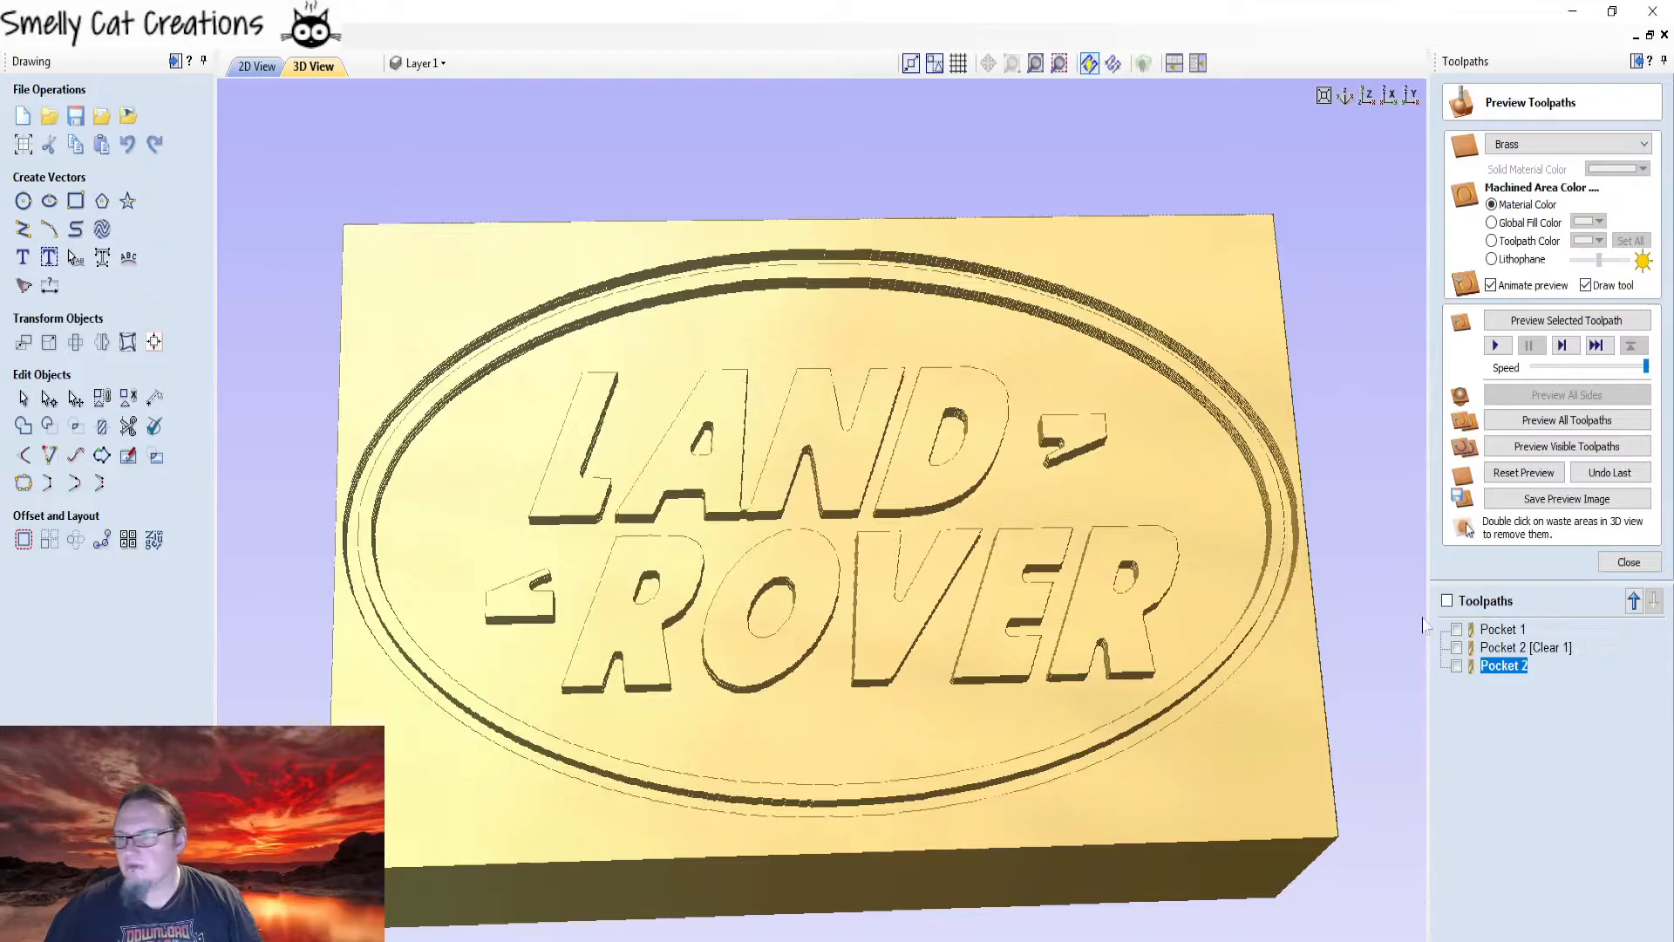
- Return to the 2D view and start a V-Carve / Engraving toolpath for the selected vectors with a 1.5 mm flat depth
click(257, 66)
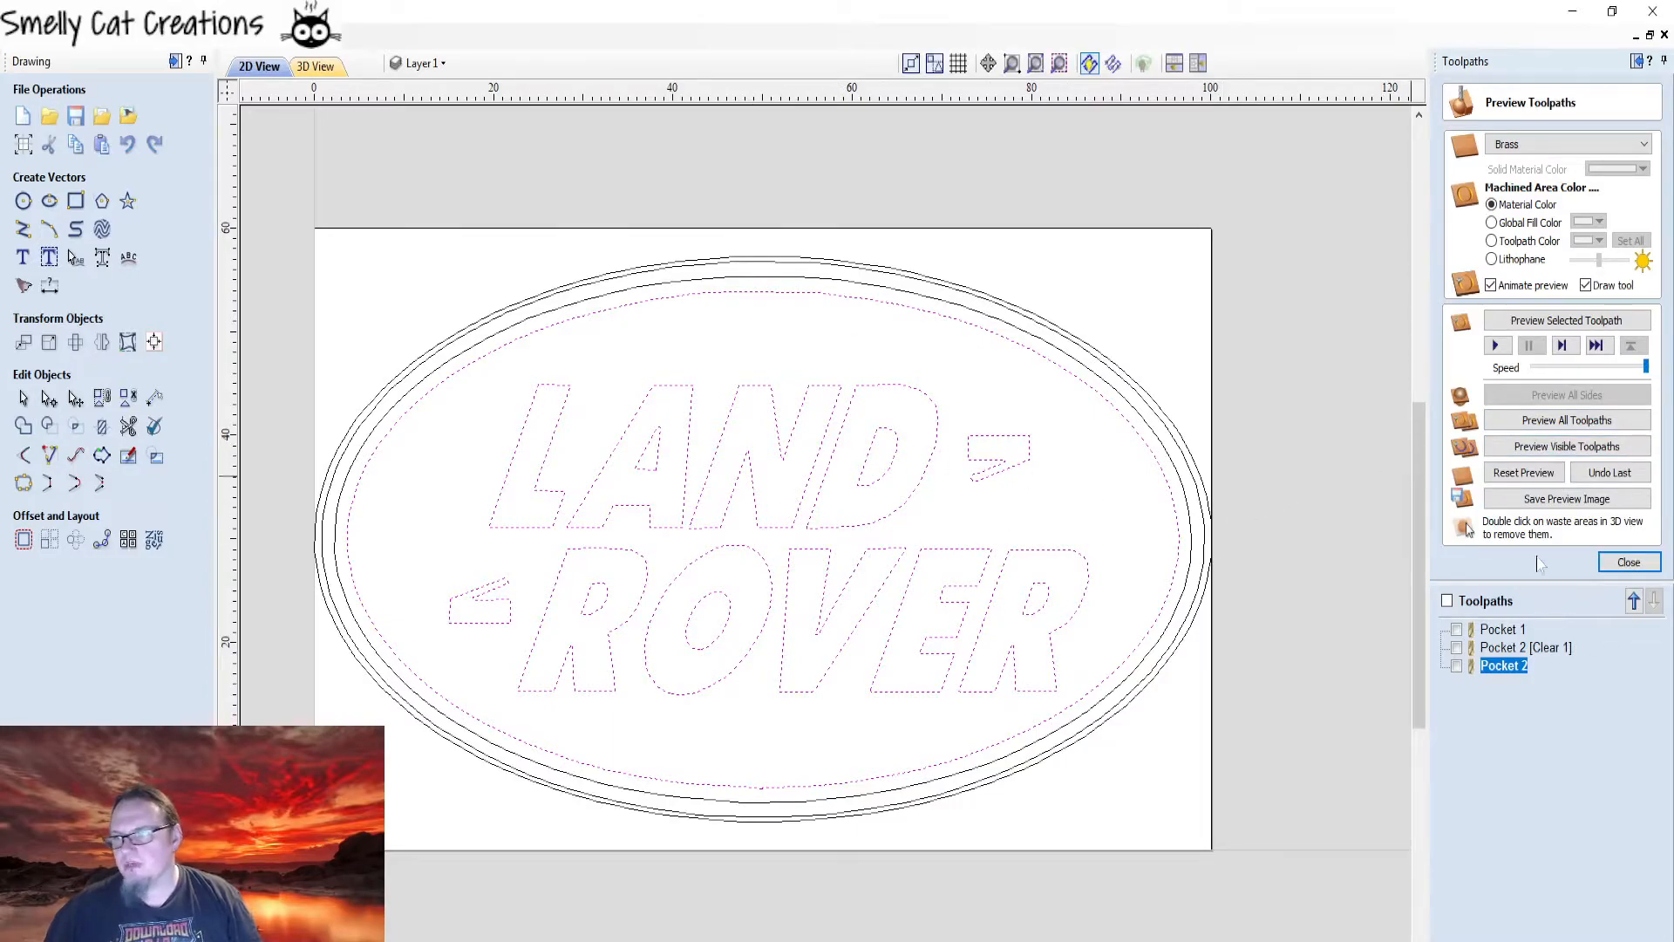
click(1628, 561)
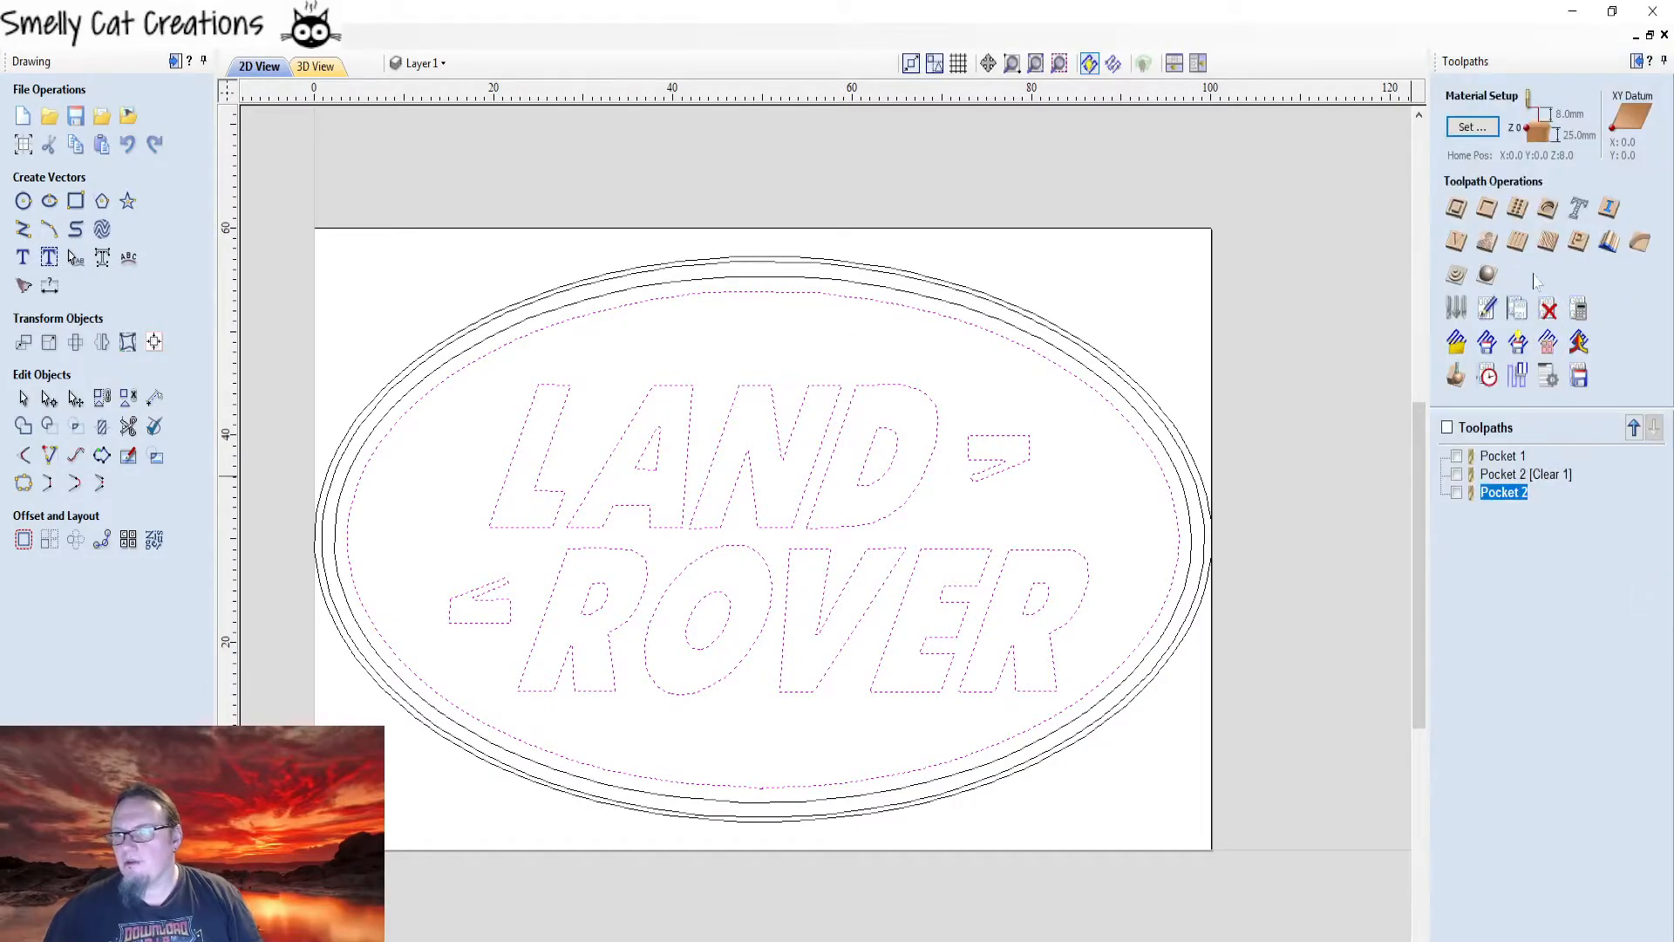
click(1458, 242)
double_click(1590, 177)
text(1.5)
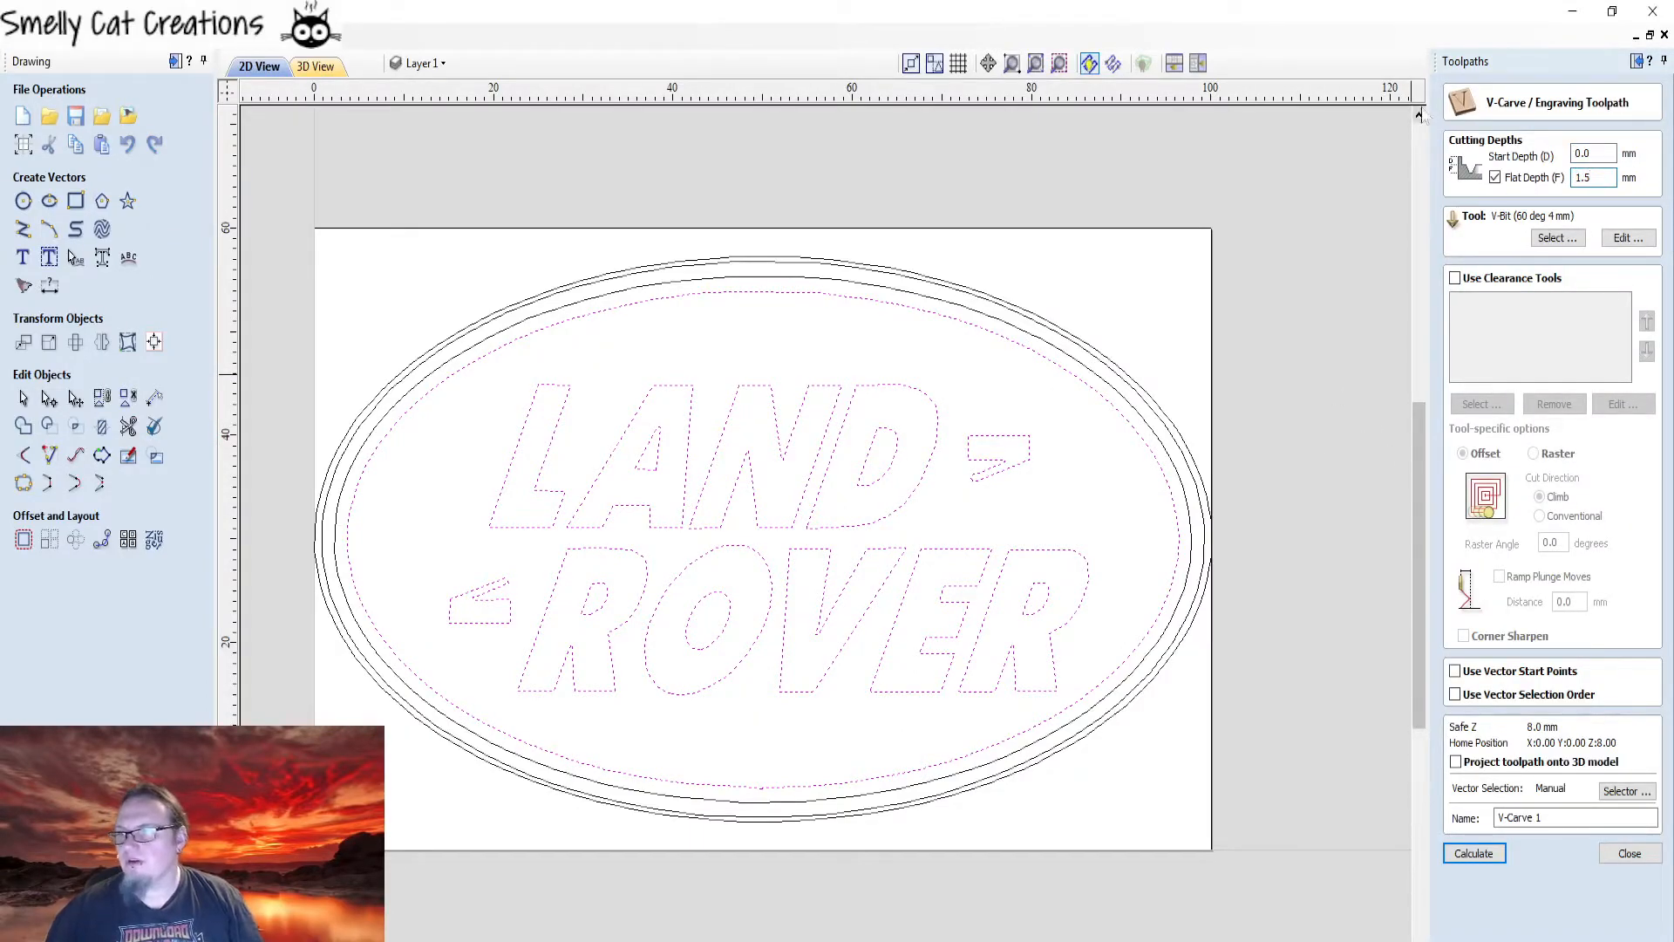
- Replace the V-carve's tool with the 45 deg 19 mm V-bit and calculate the V-Carve 1 toolpath
click(1559, 242)
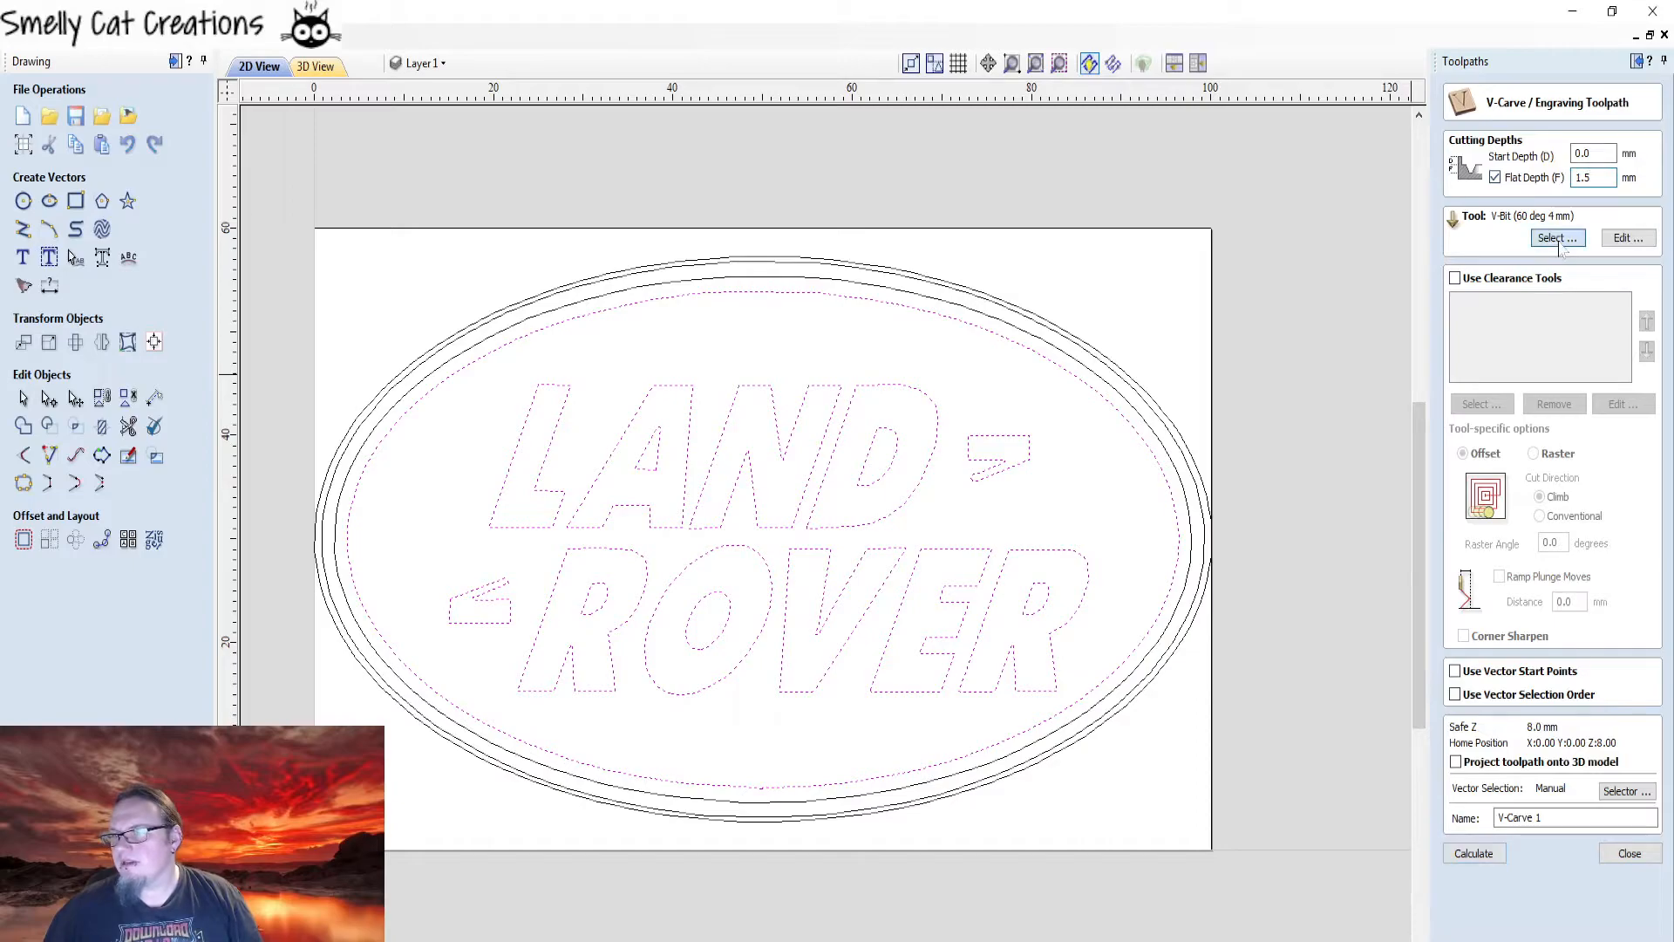
click(614, 507)
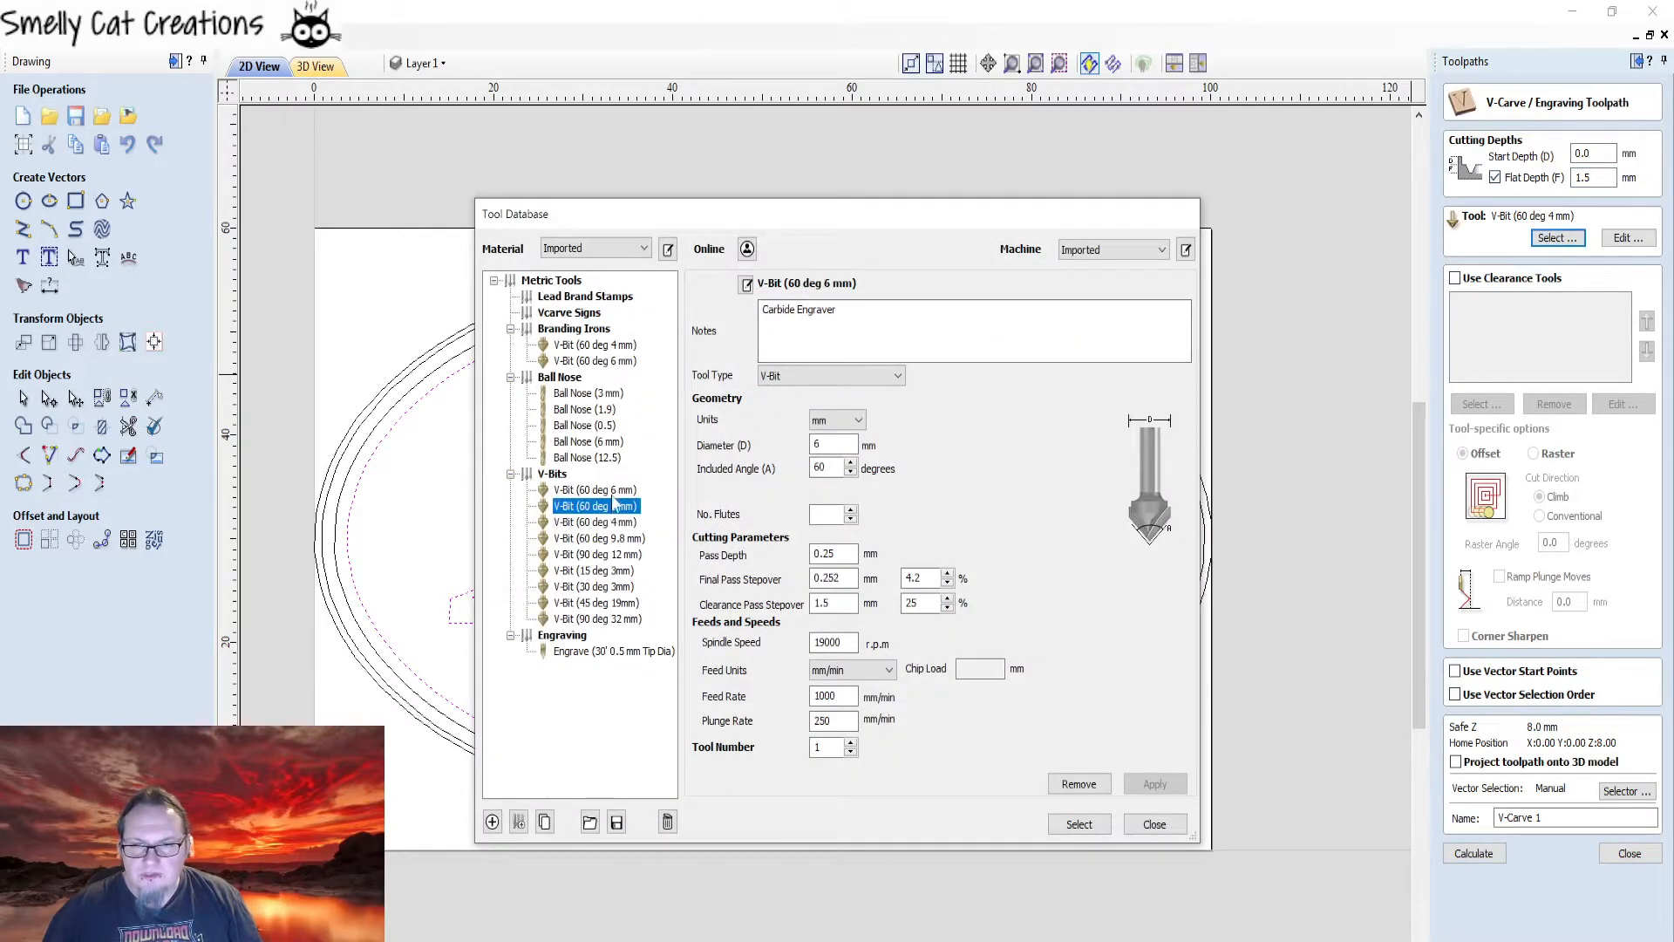
click(621, 492)
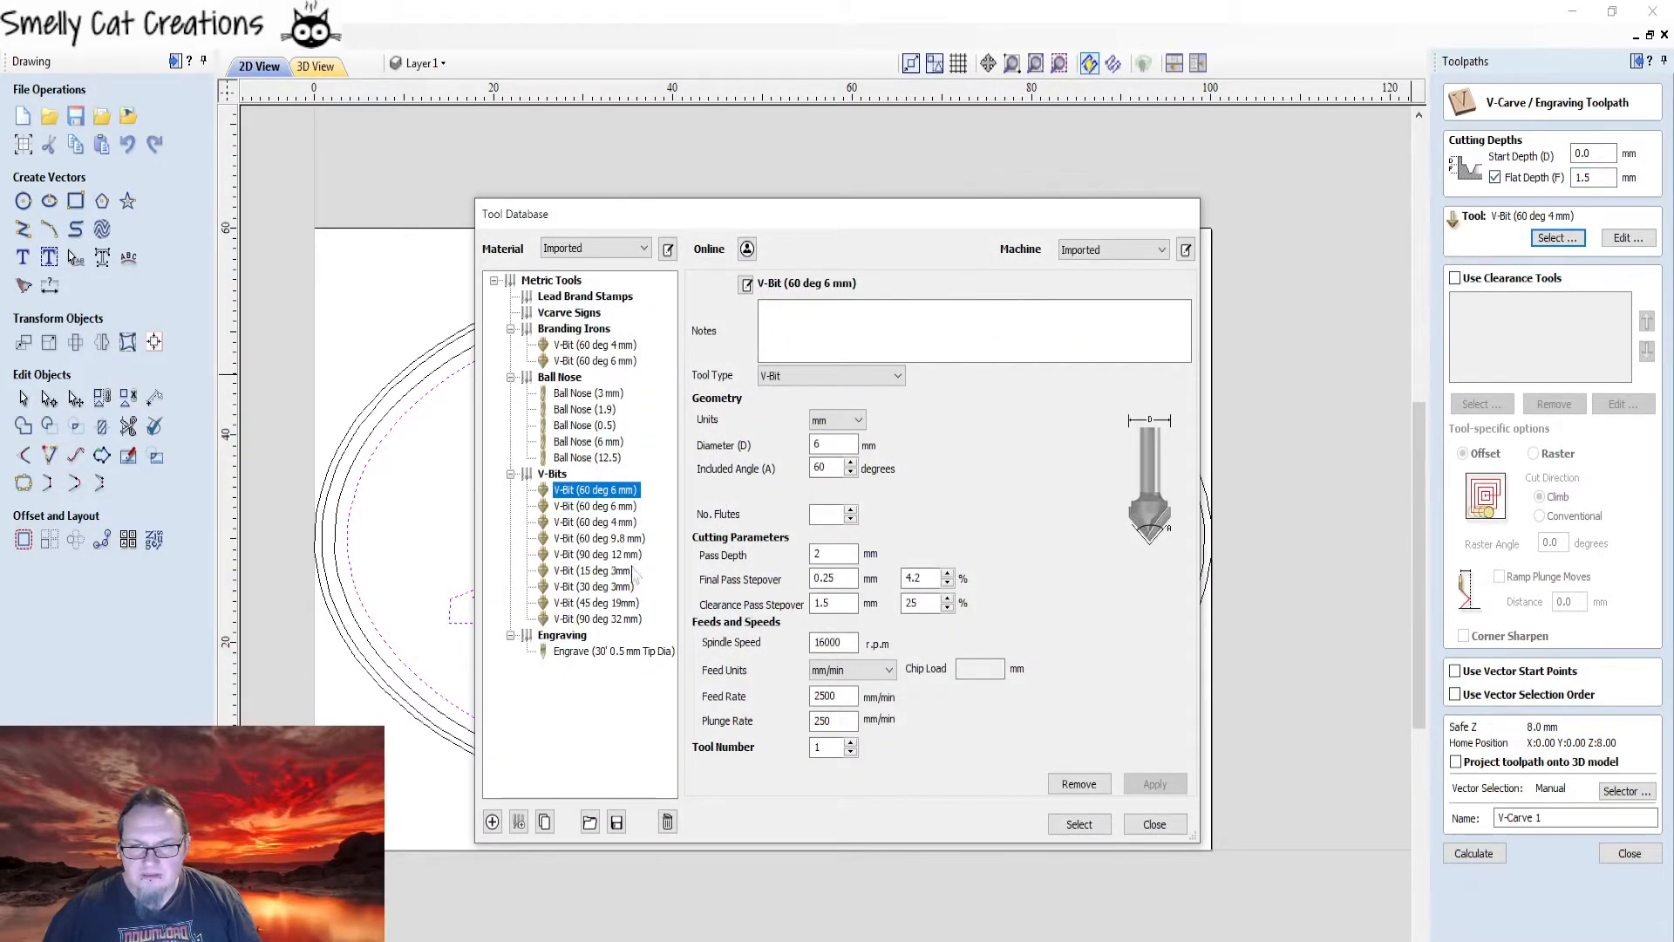
click(635, 603)
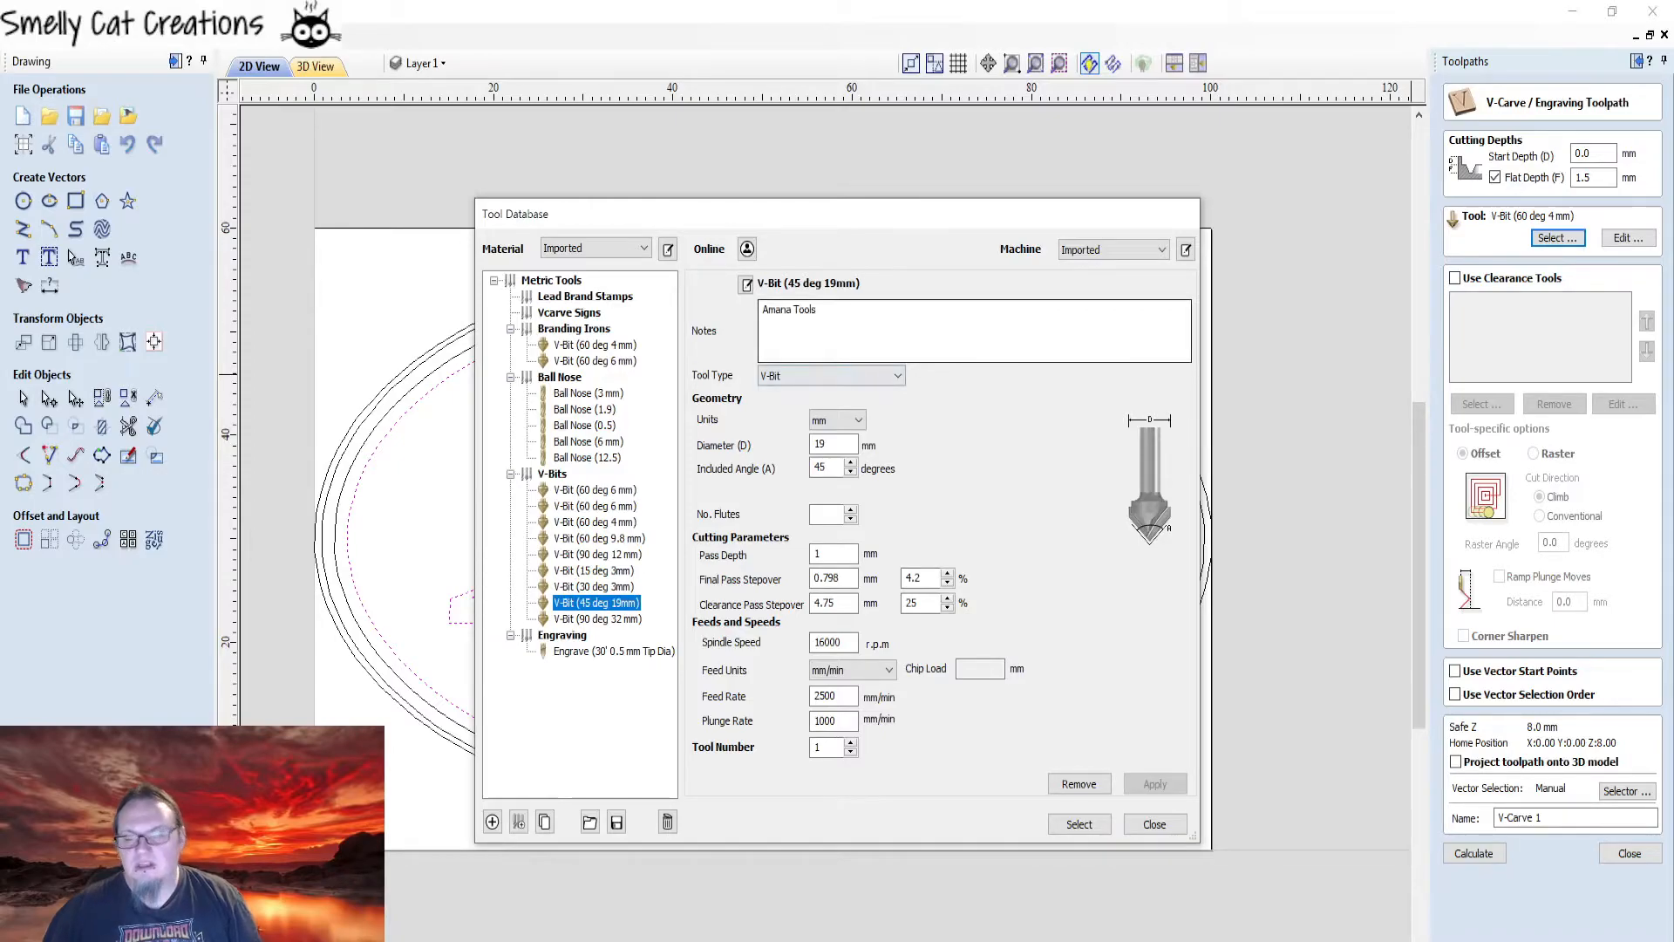
click(1077, 824)
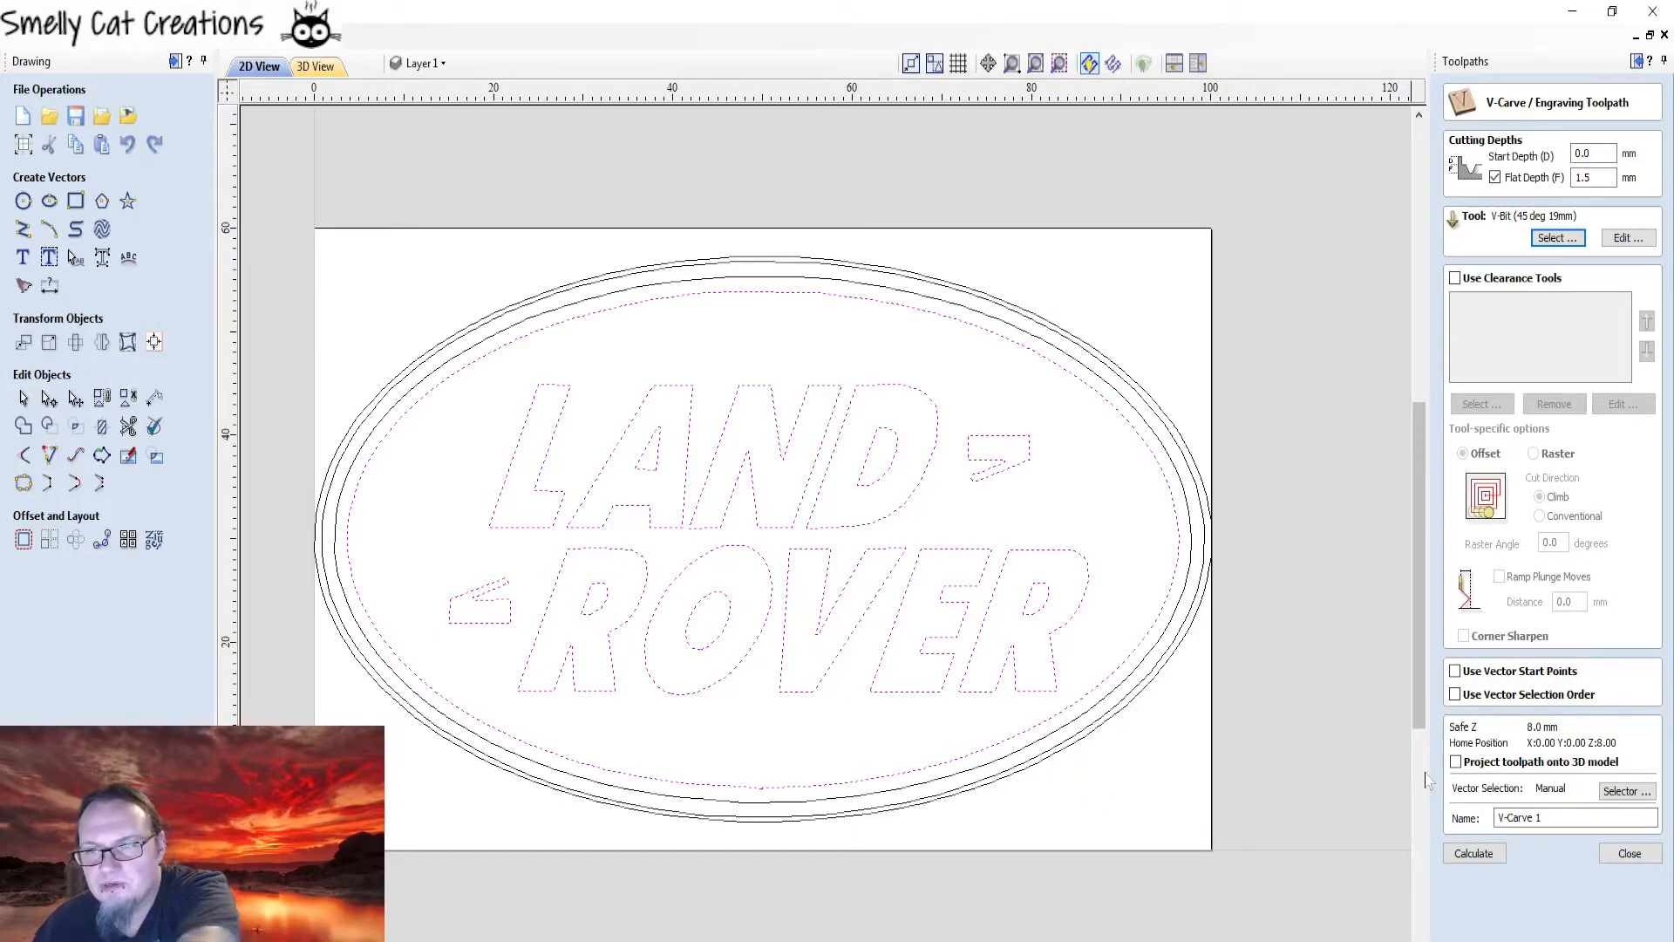
click(1474, 854)
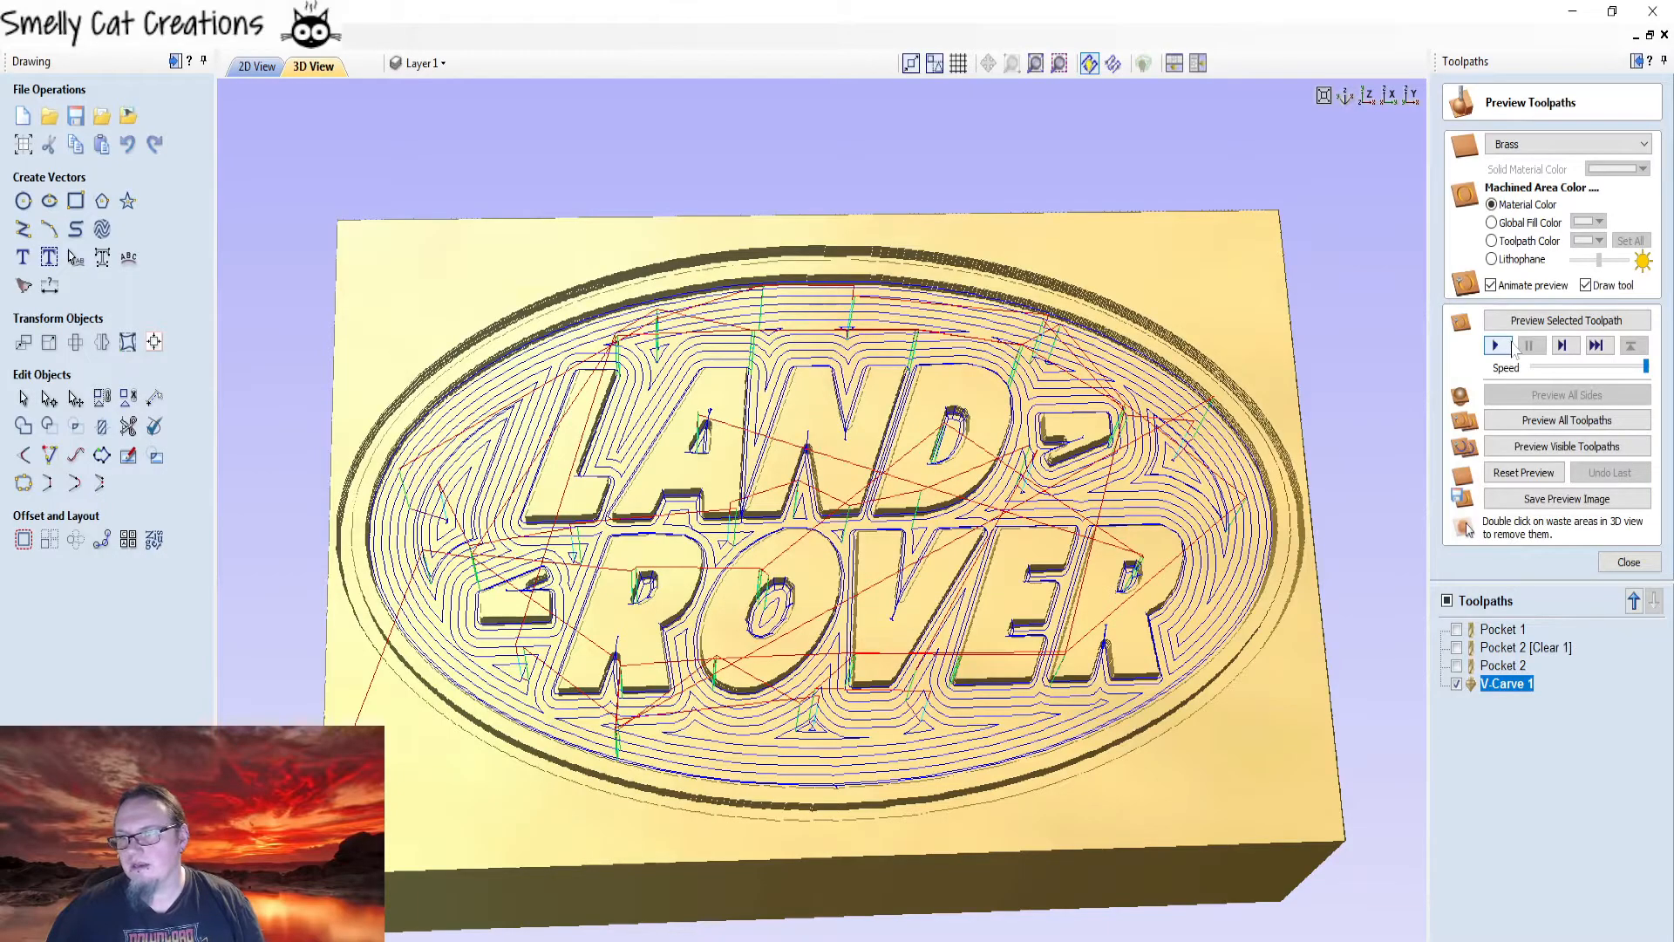
- Simulate the V-Carve 1 toolpath, examine the lettering's corners and walls close up and from several angles, and return to the 2D view
click(1496, 346)
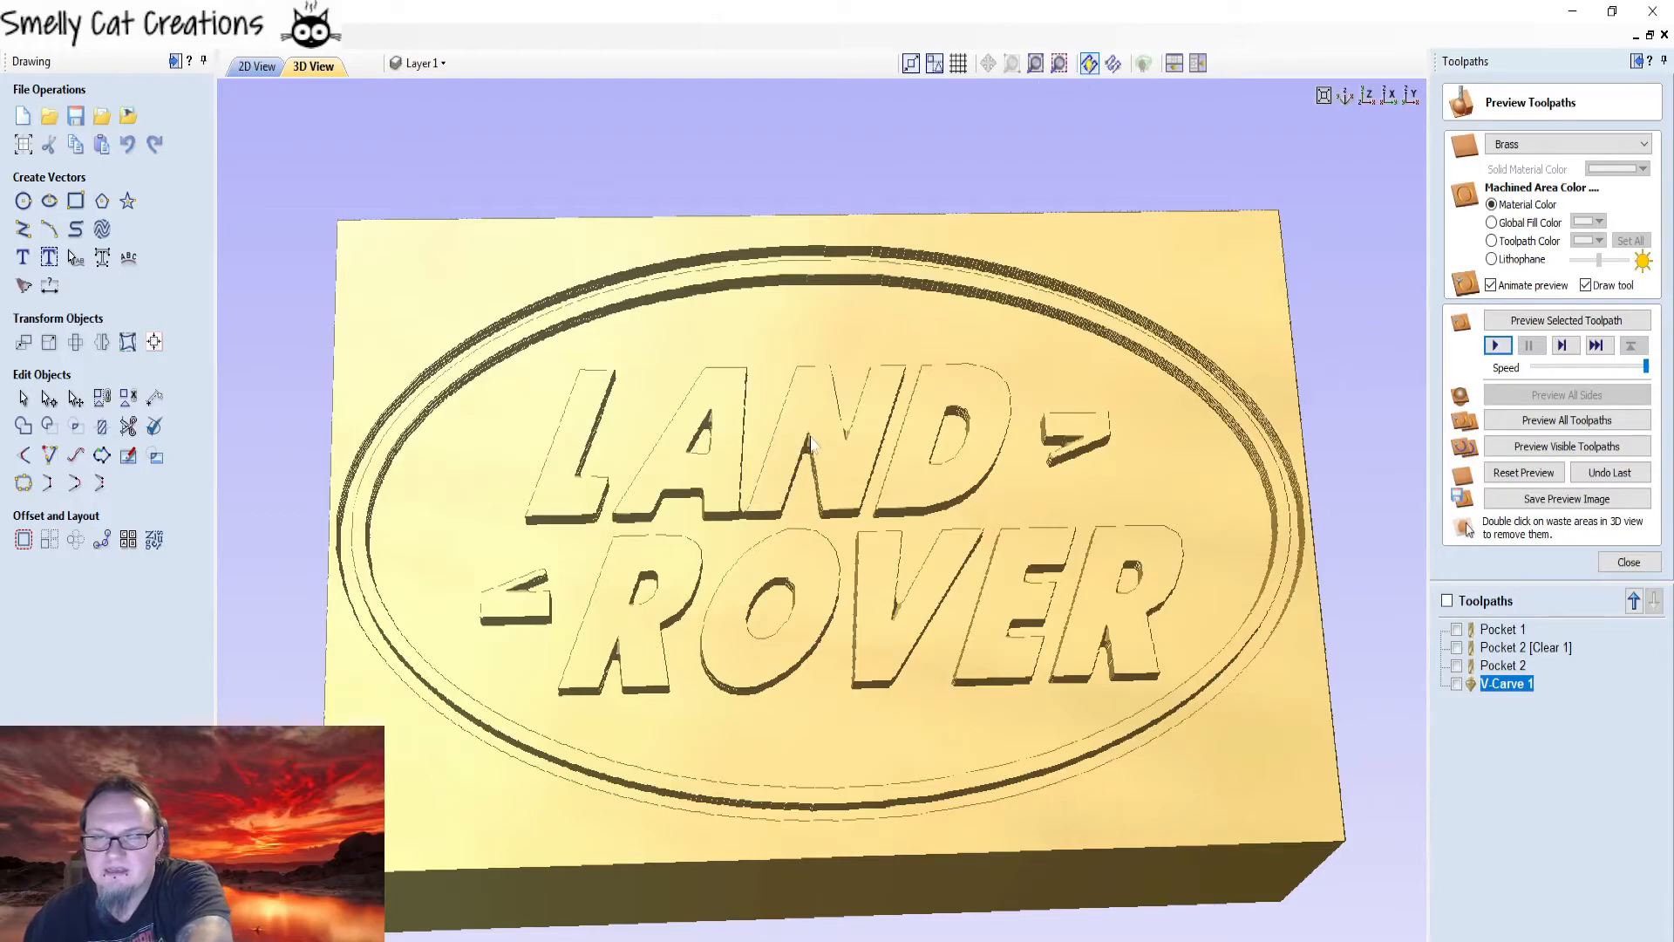
drag(882, 397, 883, 487)
drag(891, 525, 547, 552)
drag(517, 607, 651, 708)
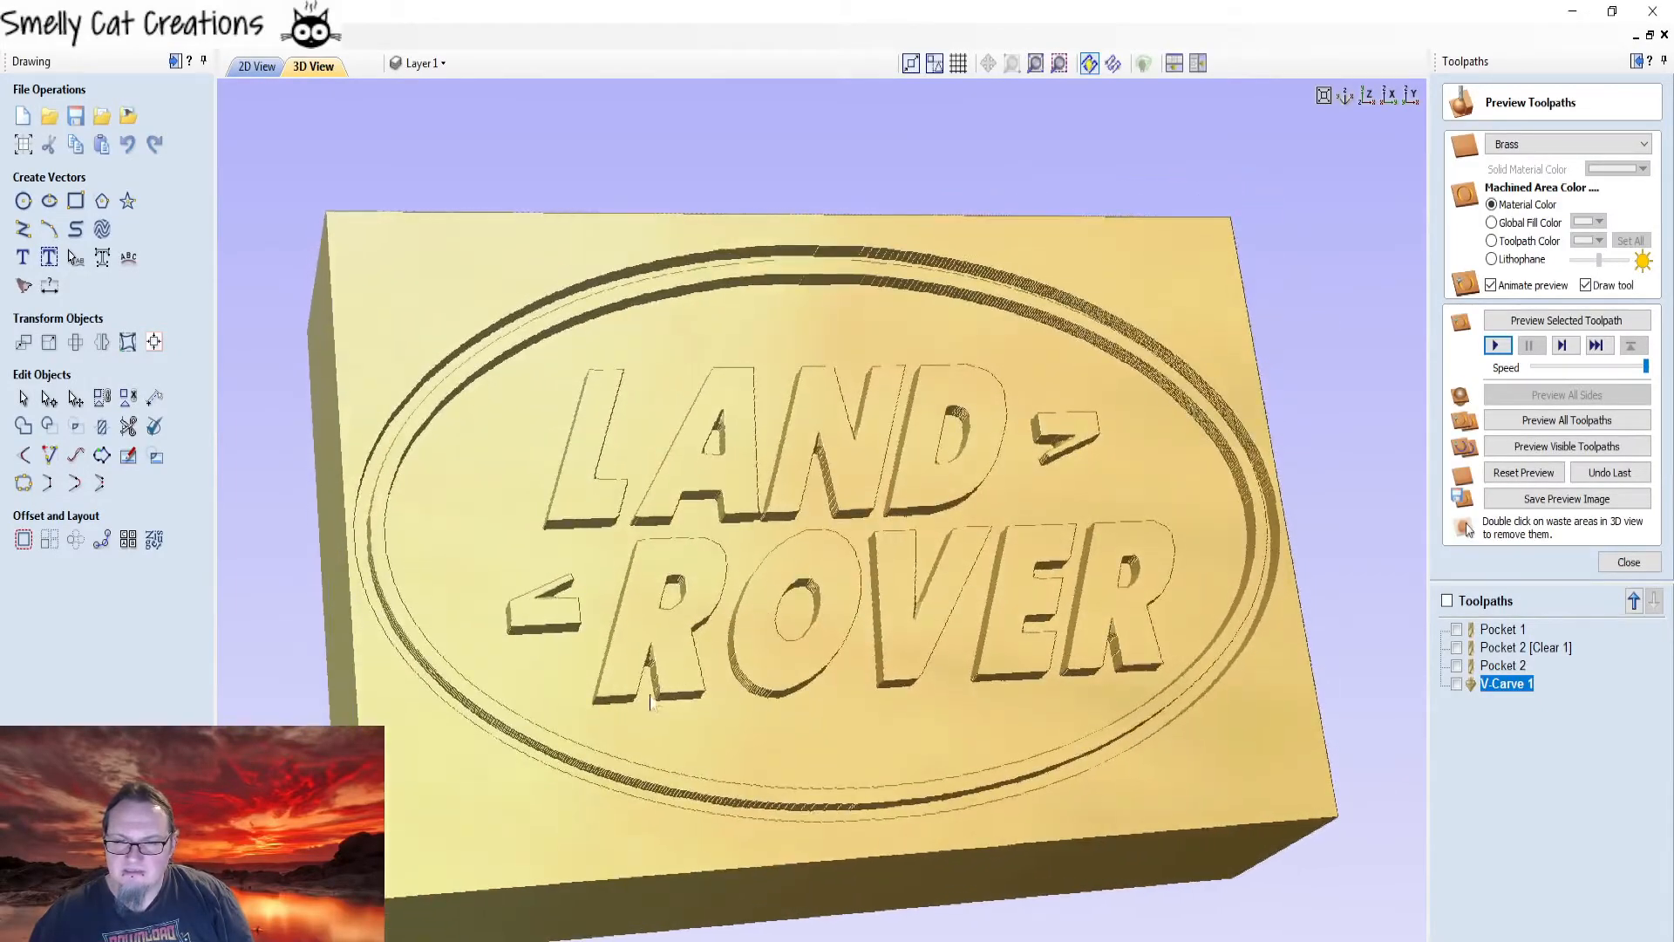
drag(932, 575, 882, 415)
scroll(882, 415, up, 6)
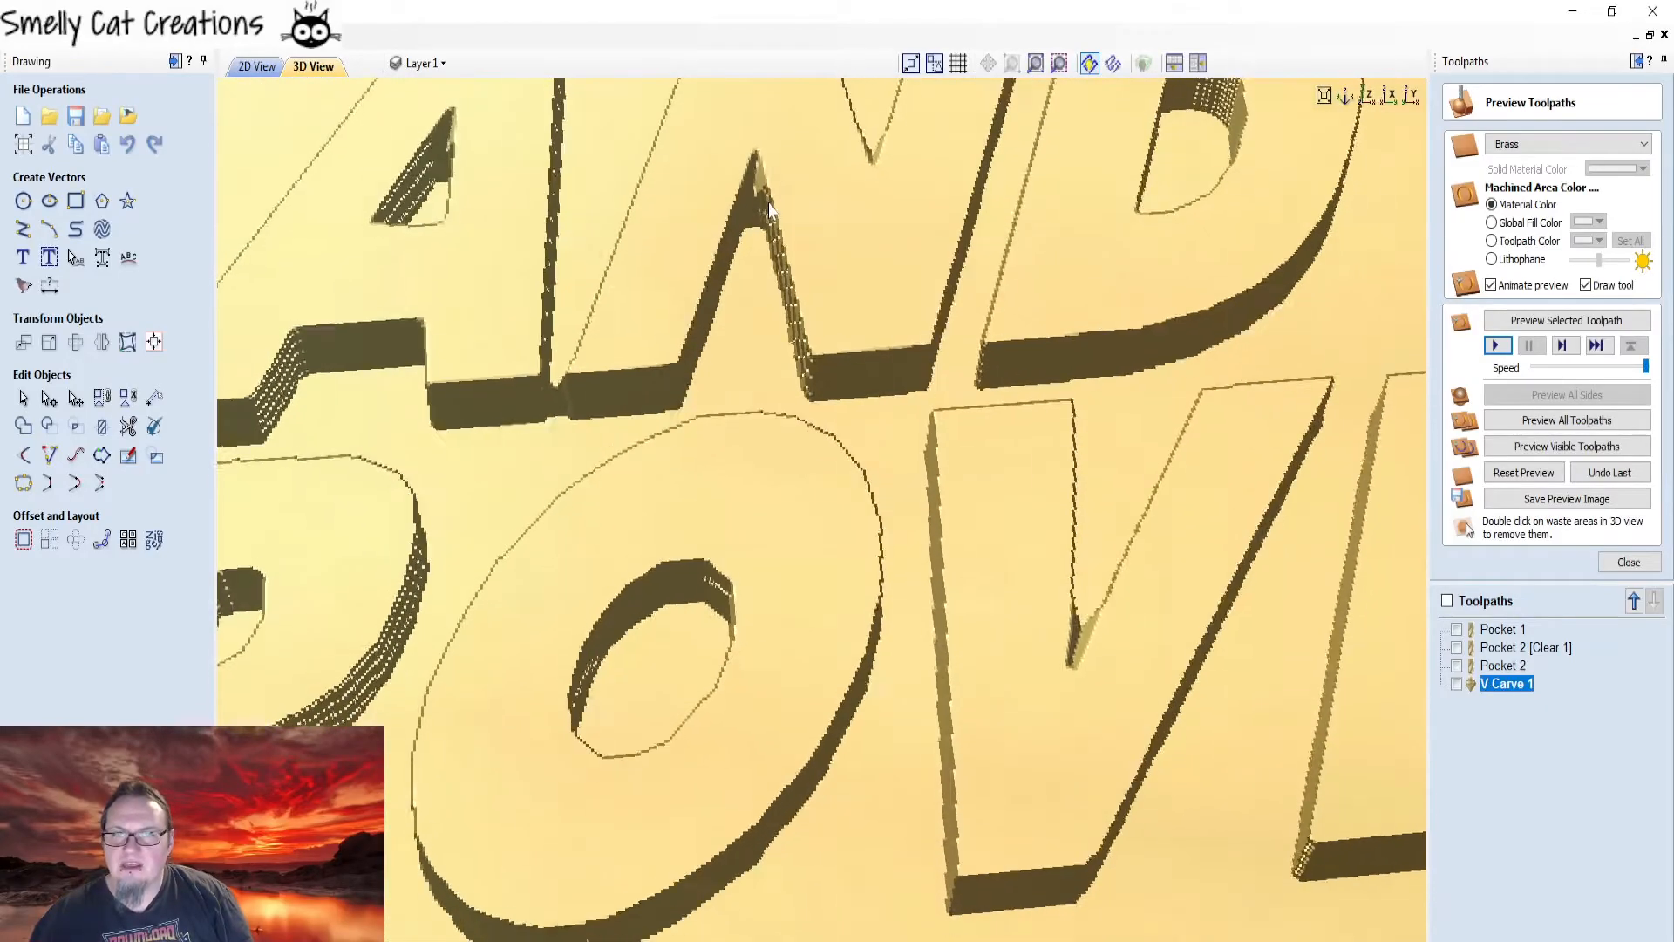
scroll(767, 174, down, 8)
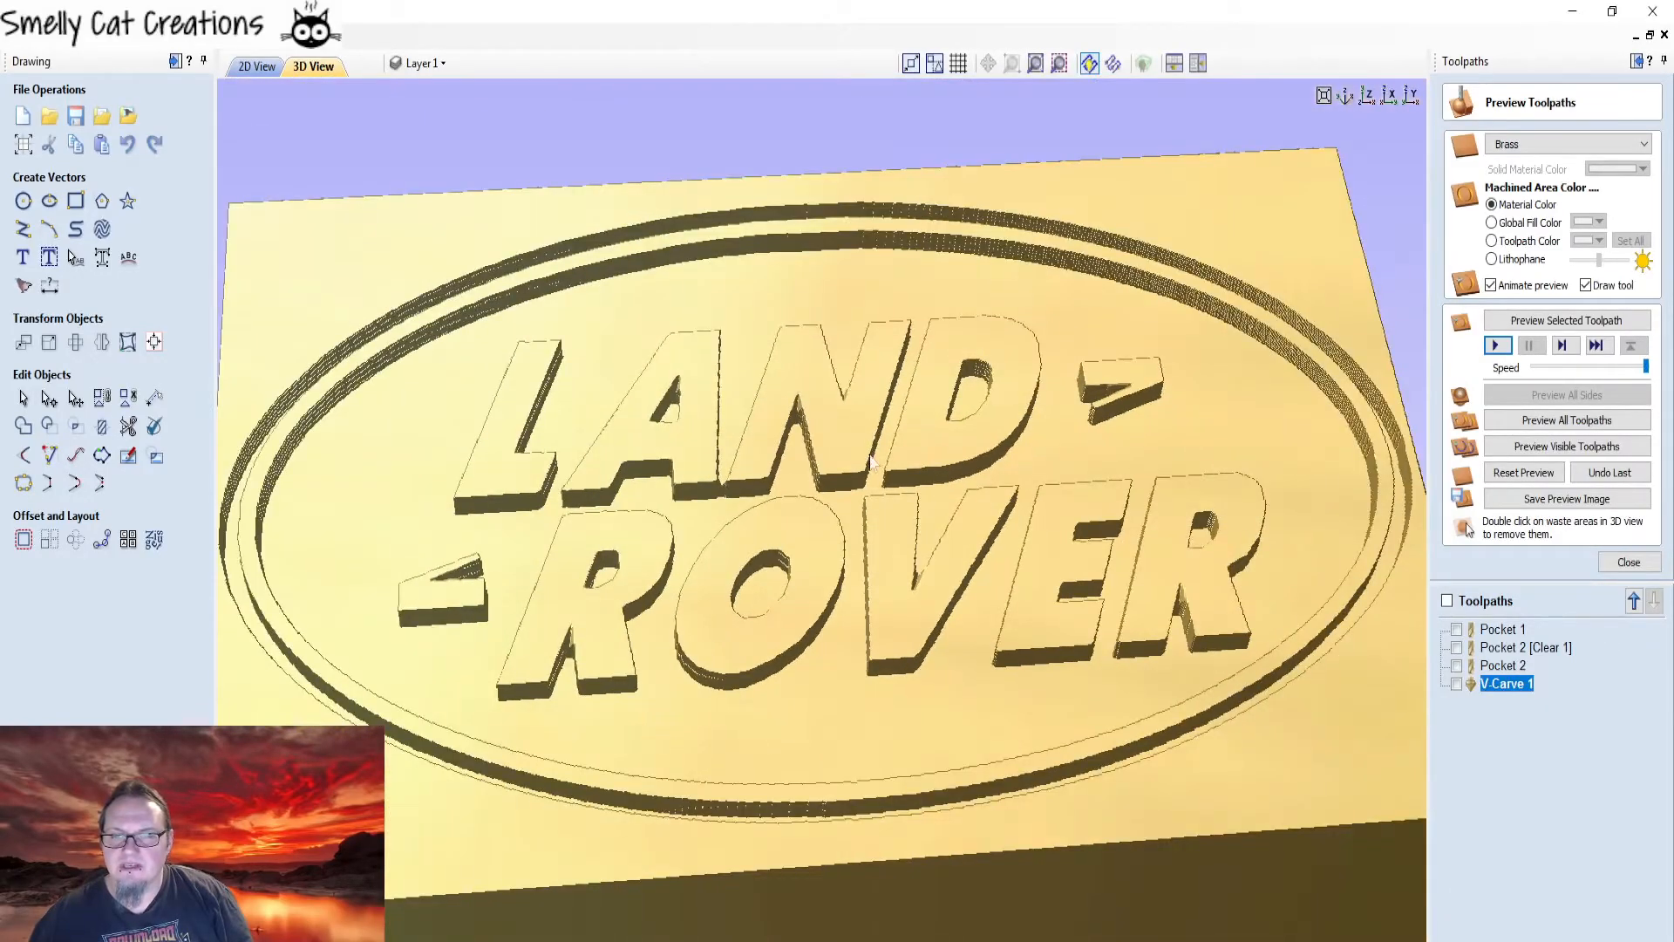
scroll(869, 726, up, 2)
drag(869, 726, 731, 665)
drag(1387, 717, 1022, 639)
drag(813, 403, 765, 586)
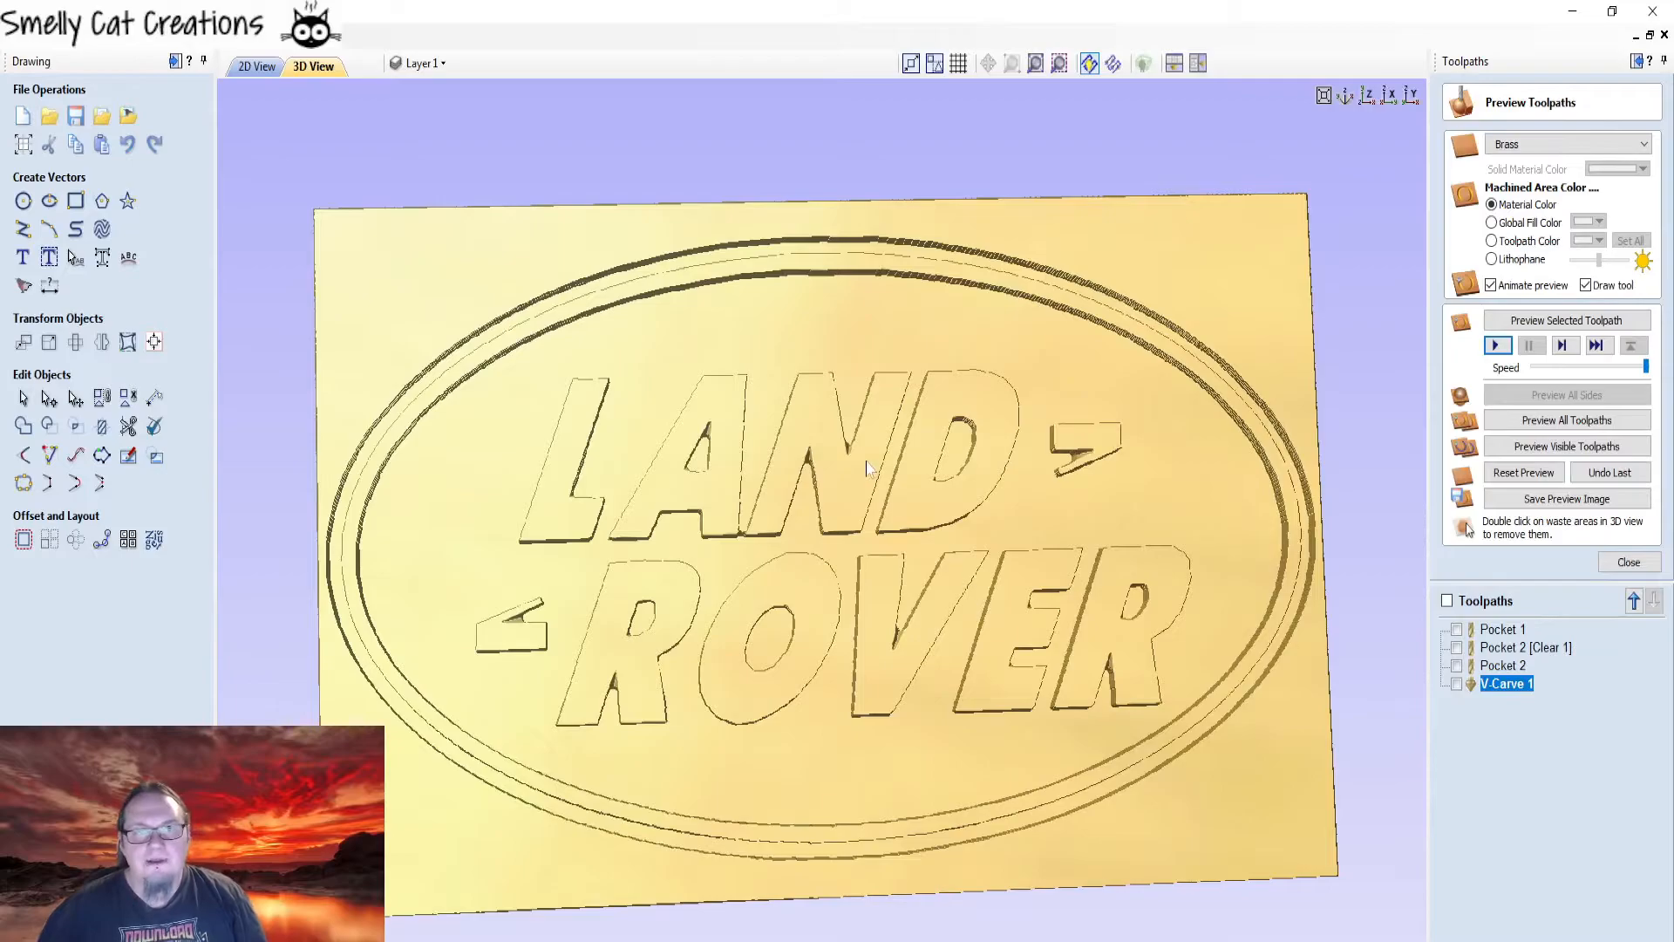
drag(459, 336, 475, 647)
click(255, 67)
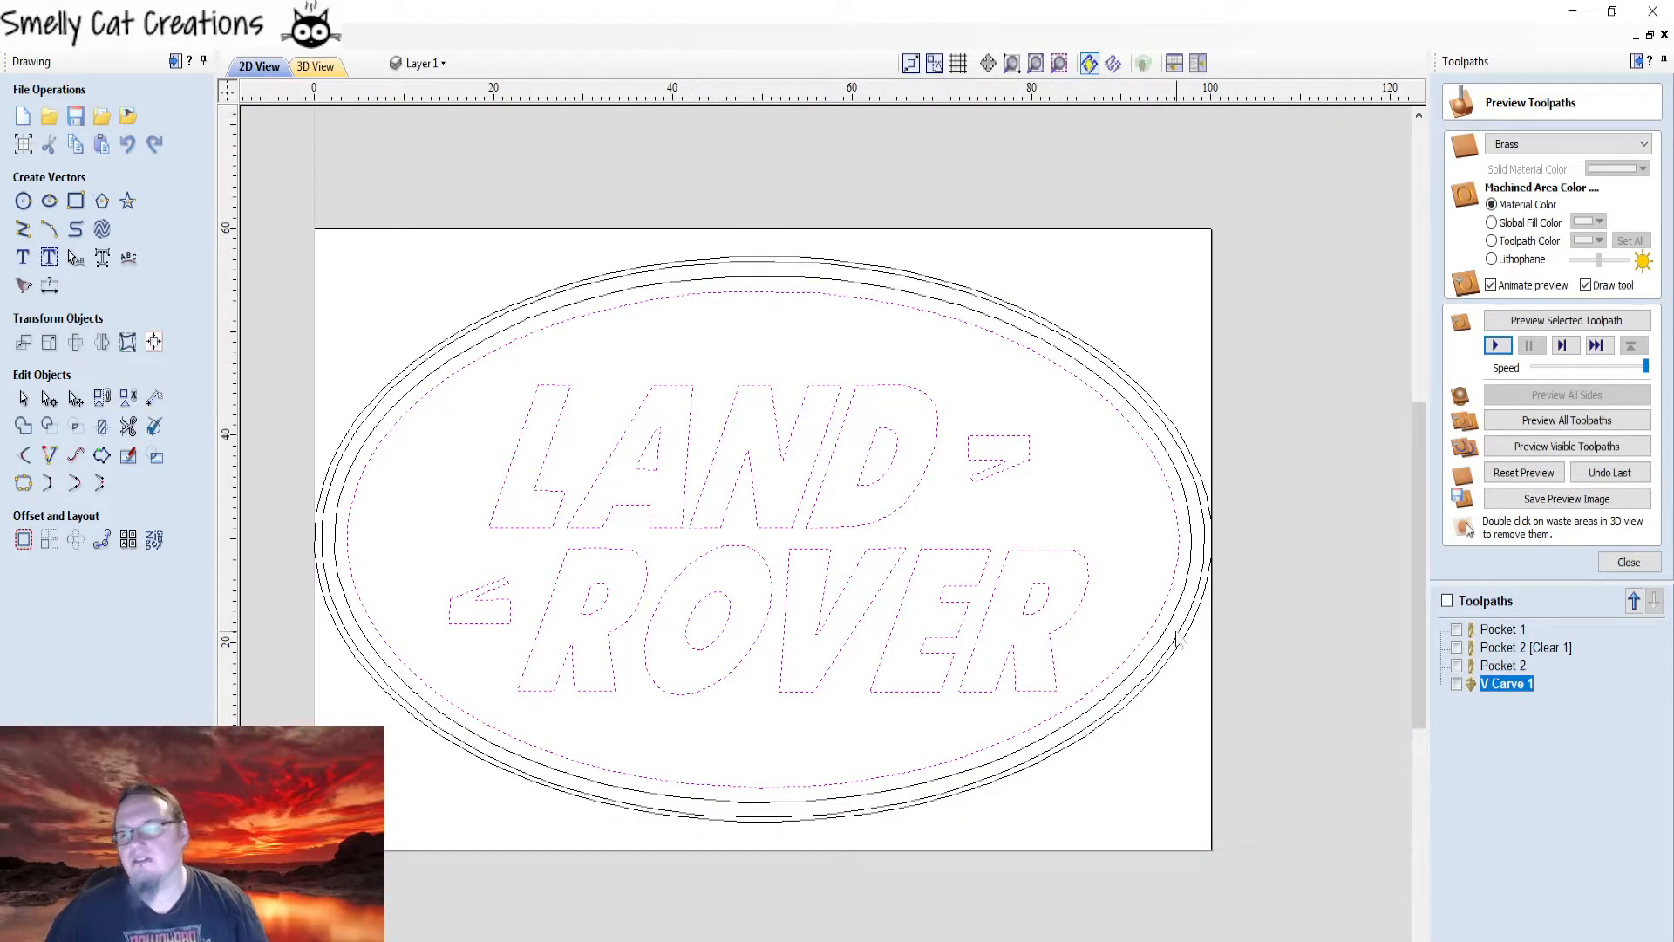
- Close the toolpath preview and start a 2D Profile toolpath outside the outermost oval with a 15 mm cut depth
click(967, 283)
click(1628, 562)
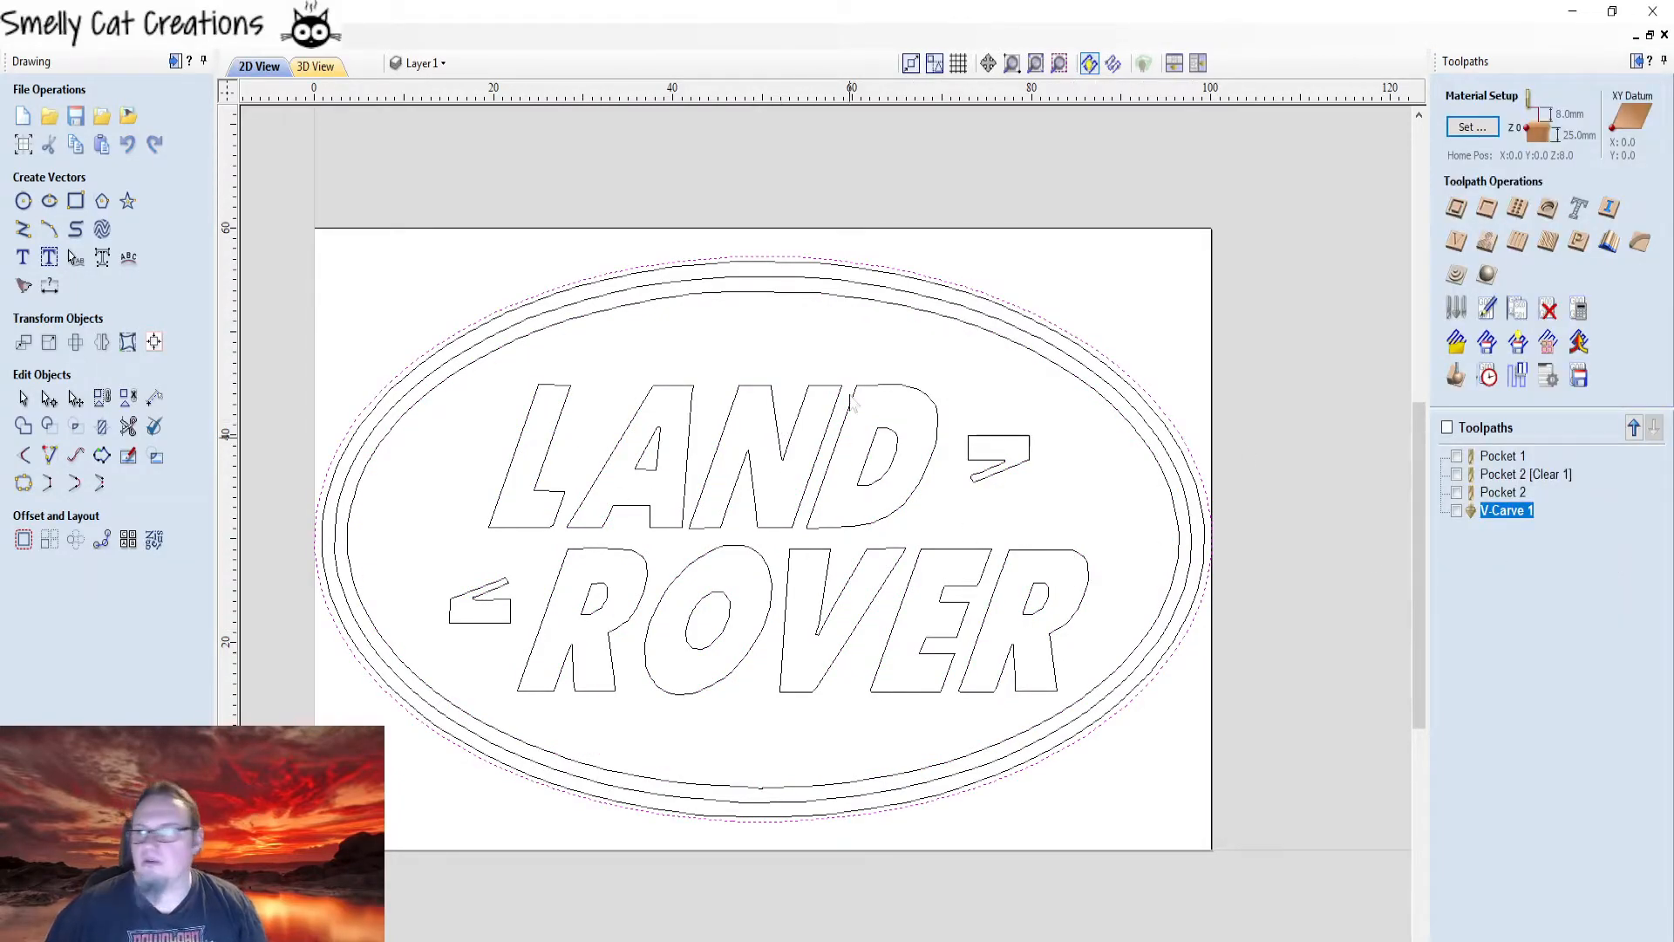
click(1454, 210)
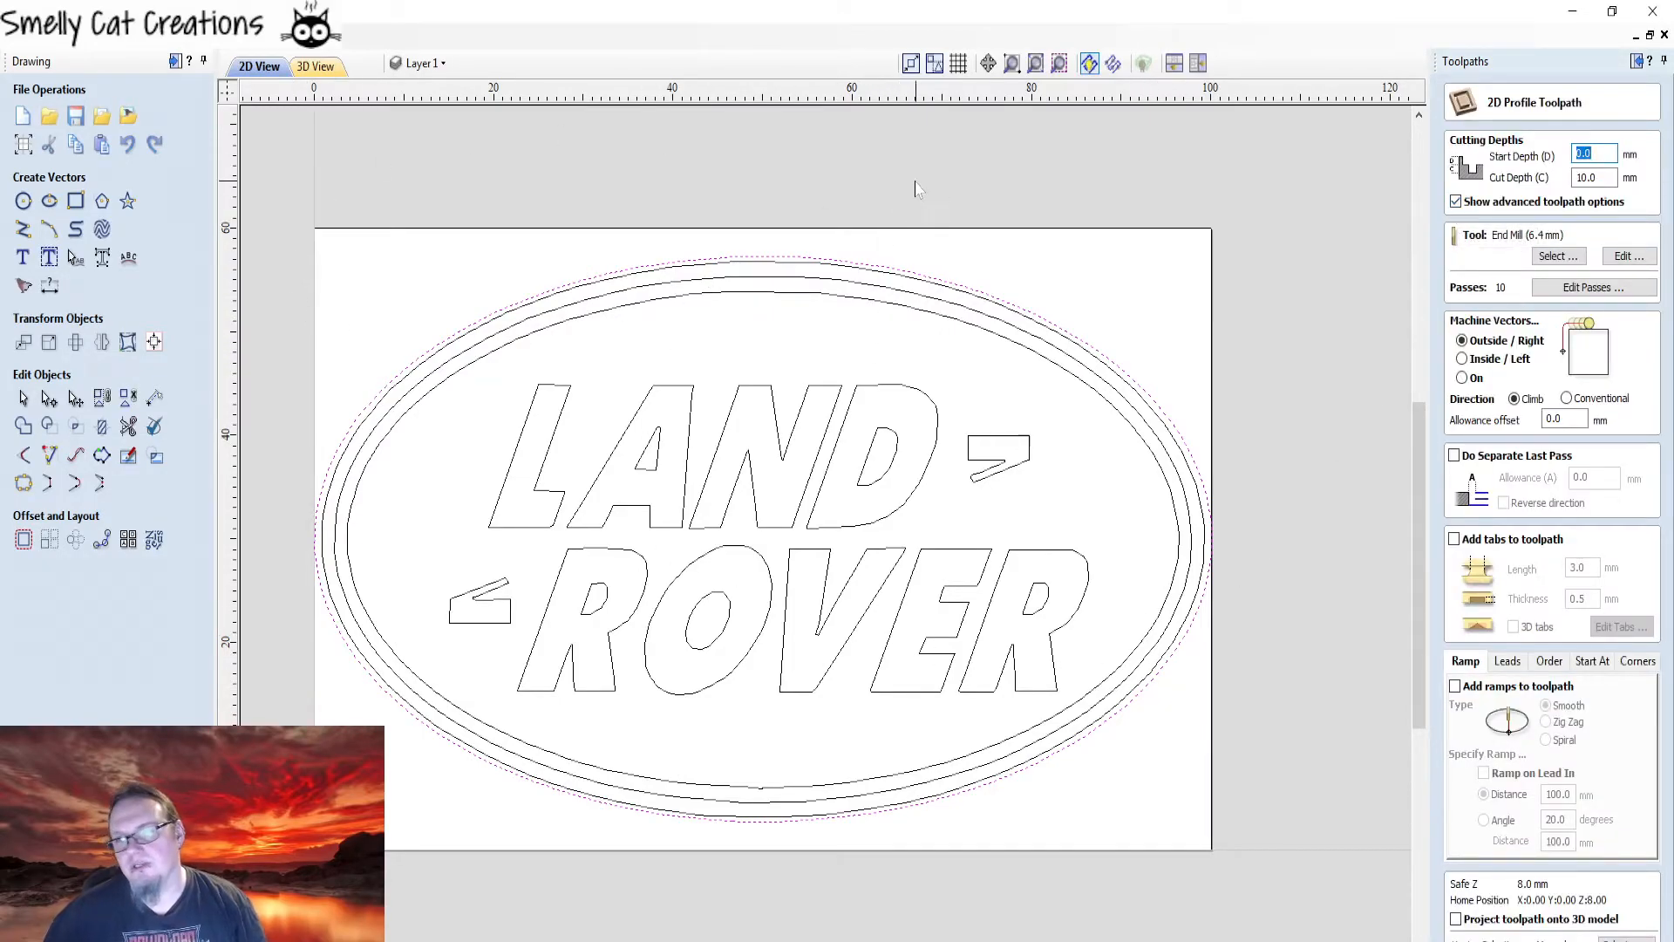
key(Tab)
text(15)
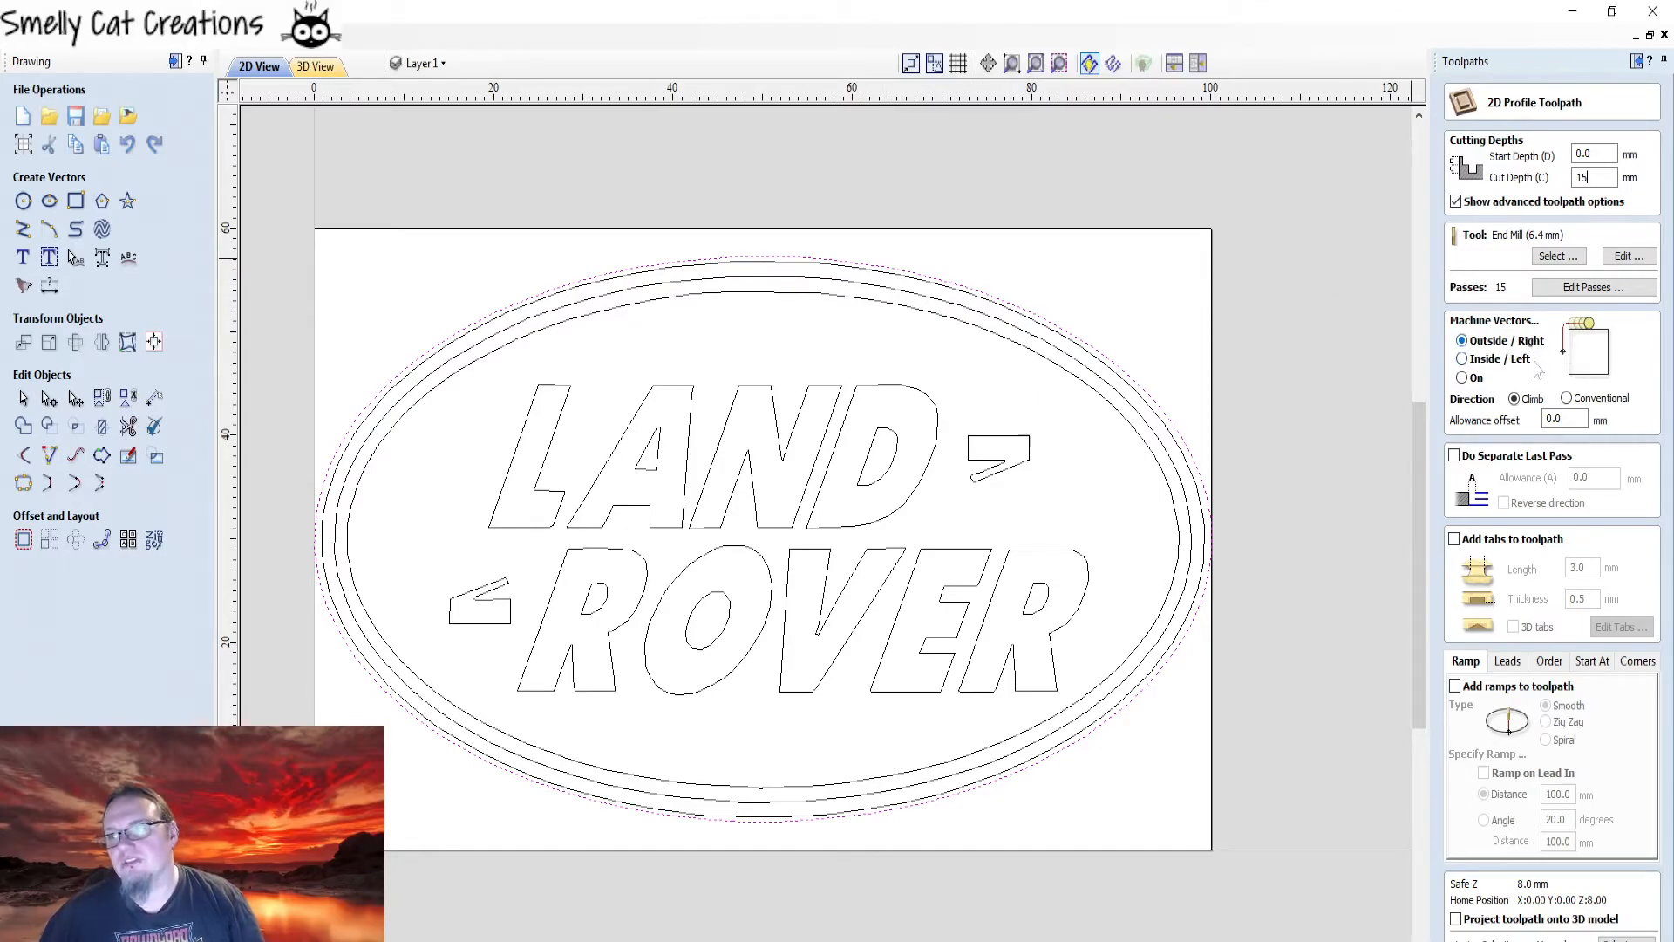
click(797, 249)
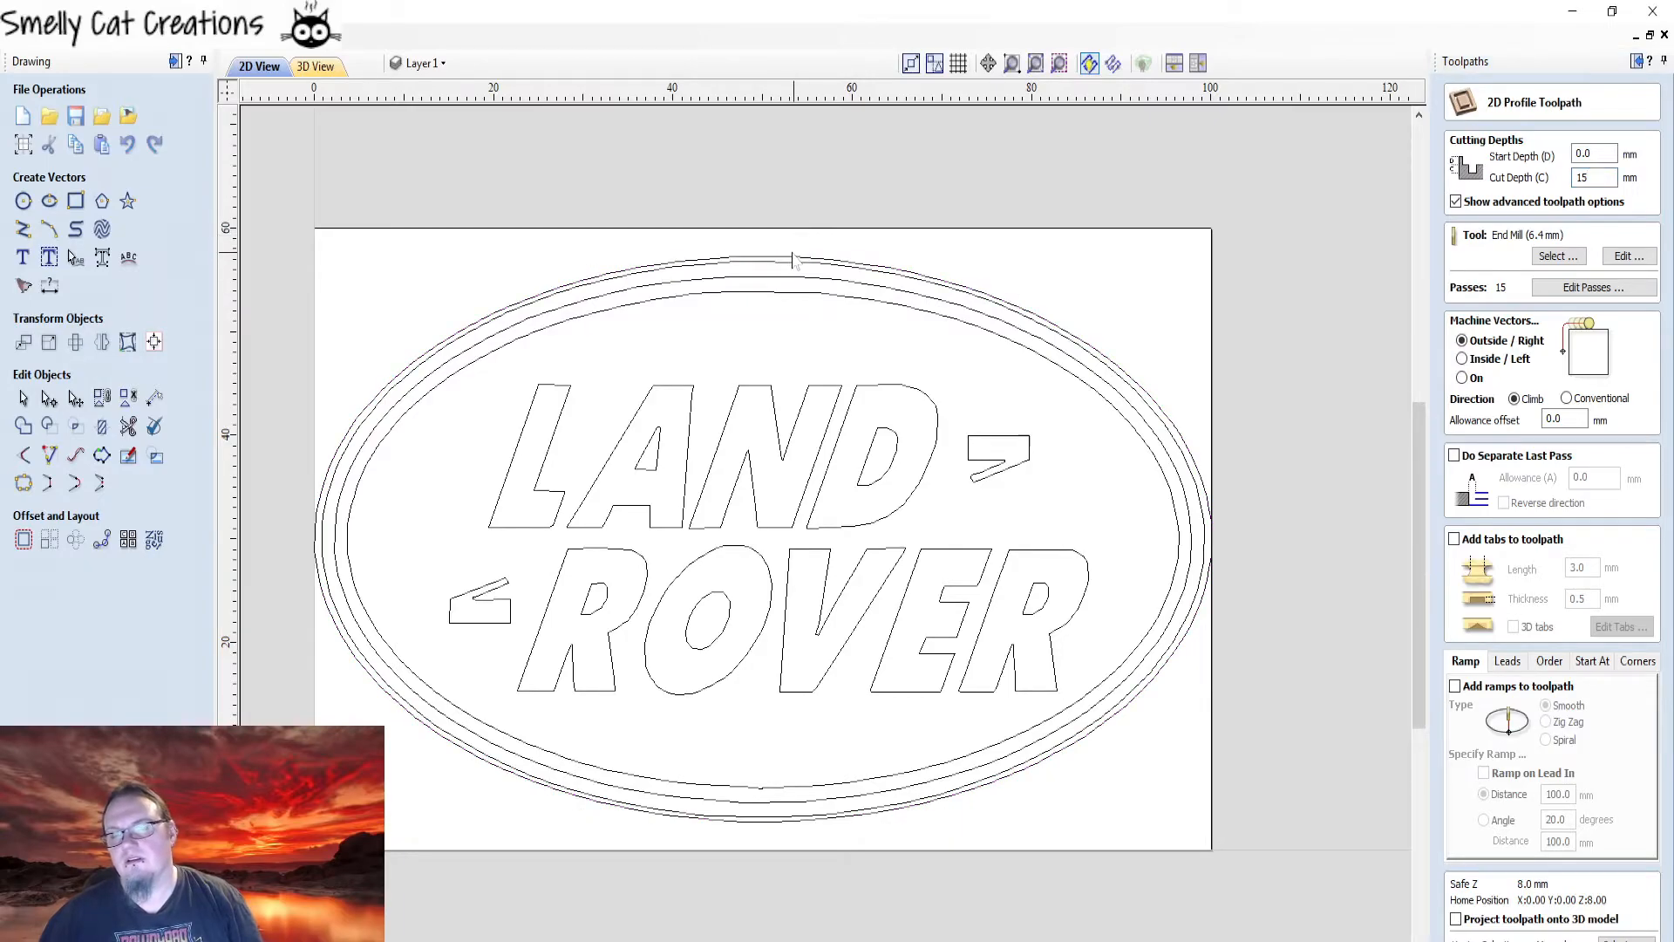
click(798, 257)
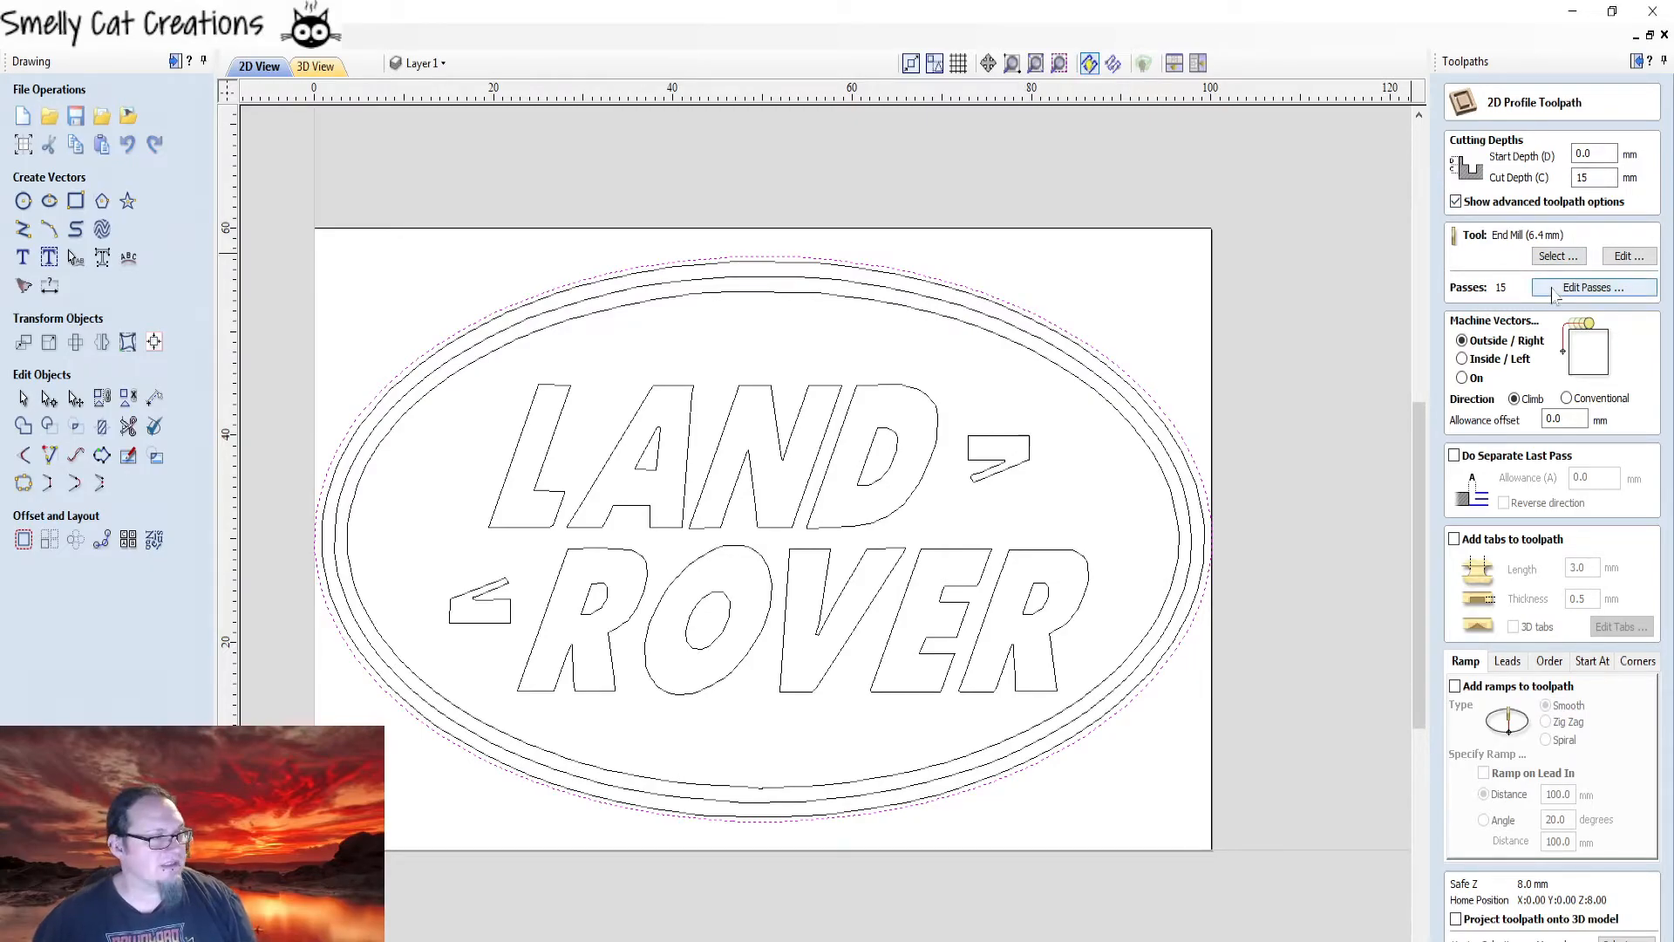
- Set the 6.4 mm end mill to 2 flutes, choose it for the profile cut, and calculate the toolpath
scroll(1308, 449, down, 1)
scroll(1308, 449, down, 1)
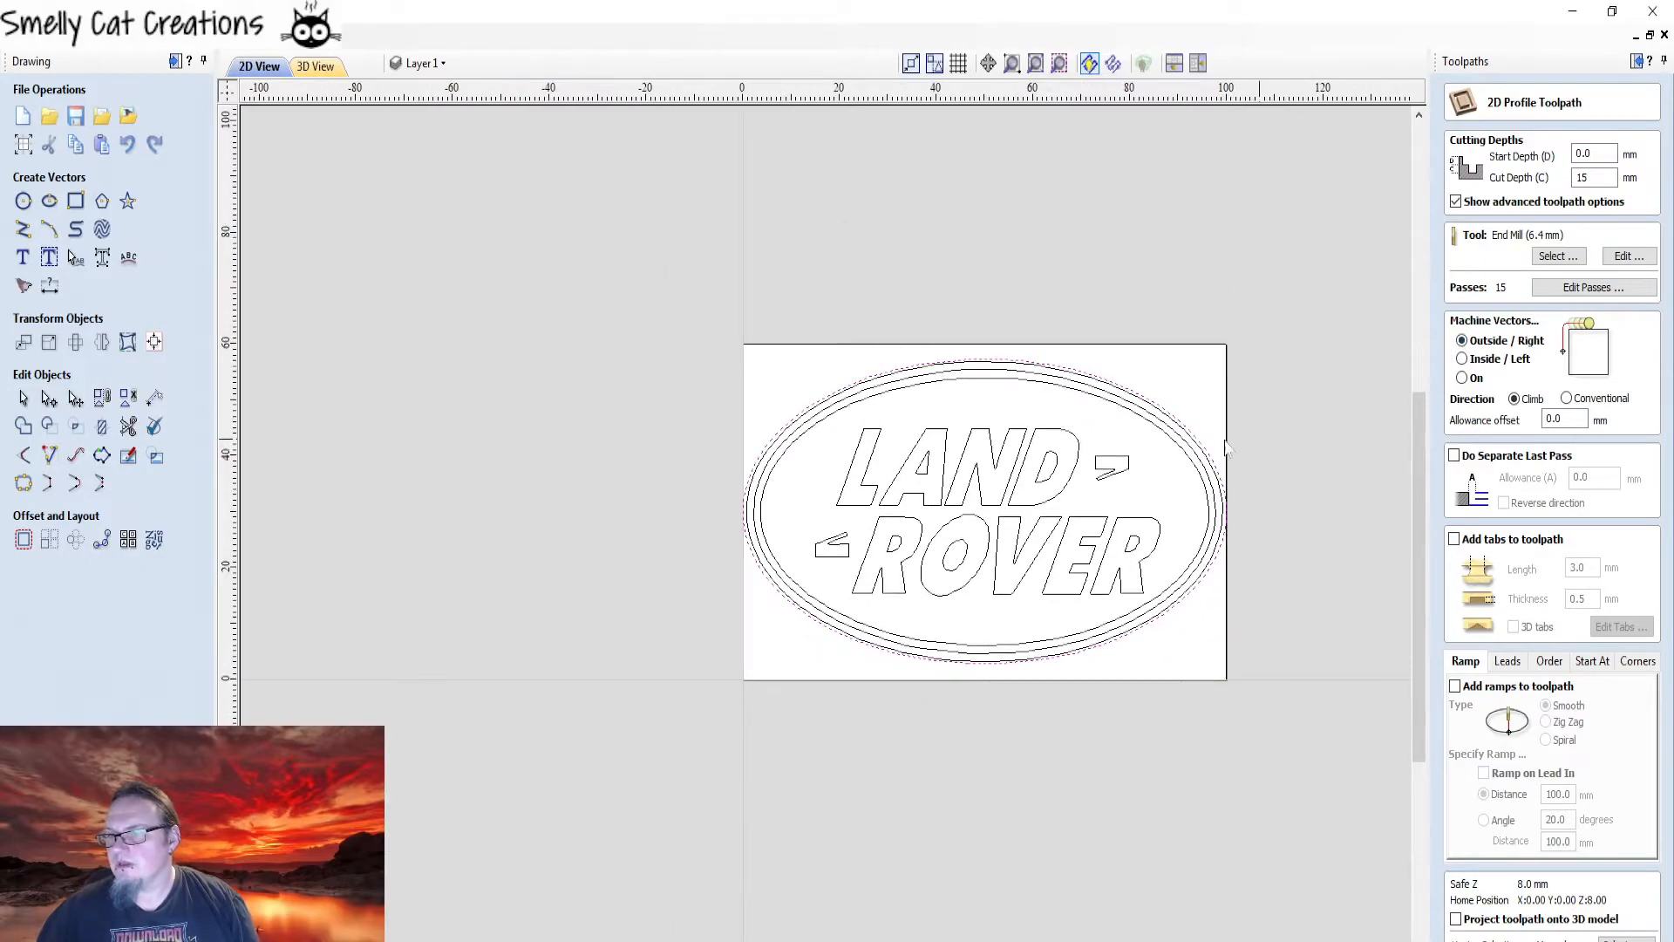
scroll(1152, 475, up, 2)
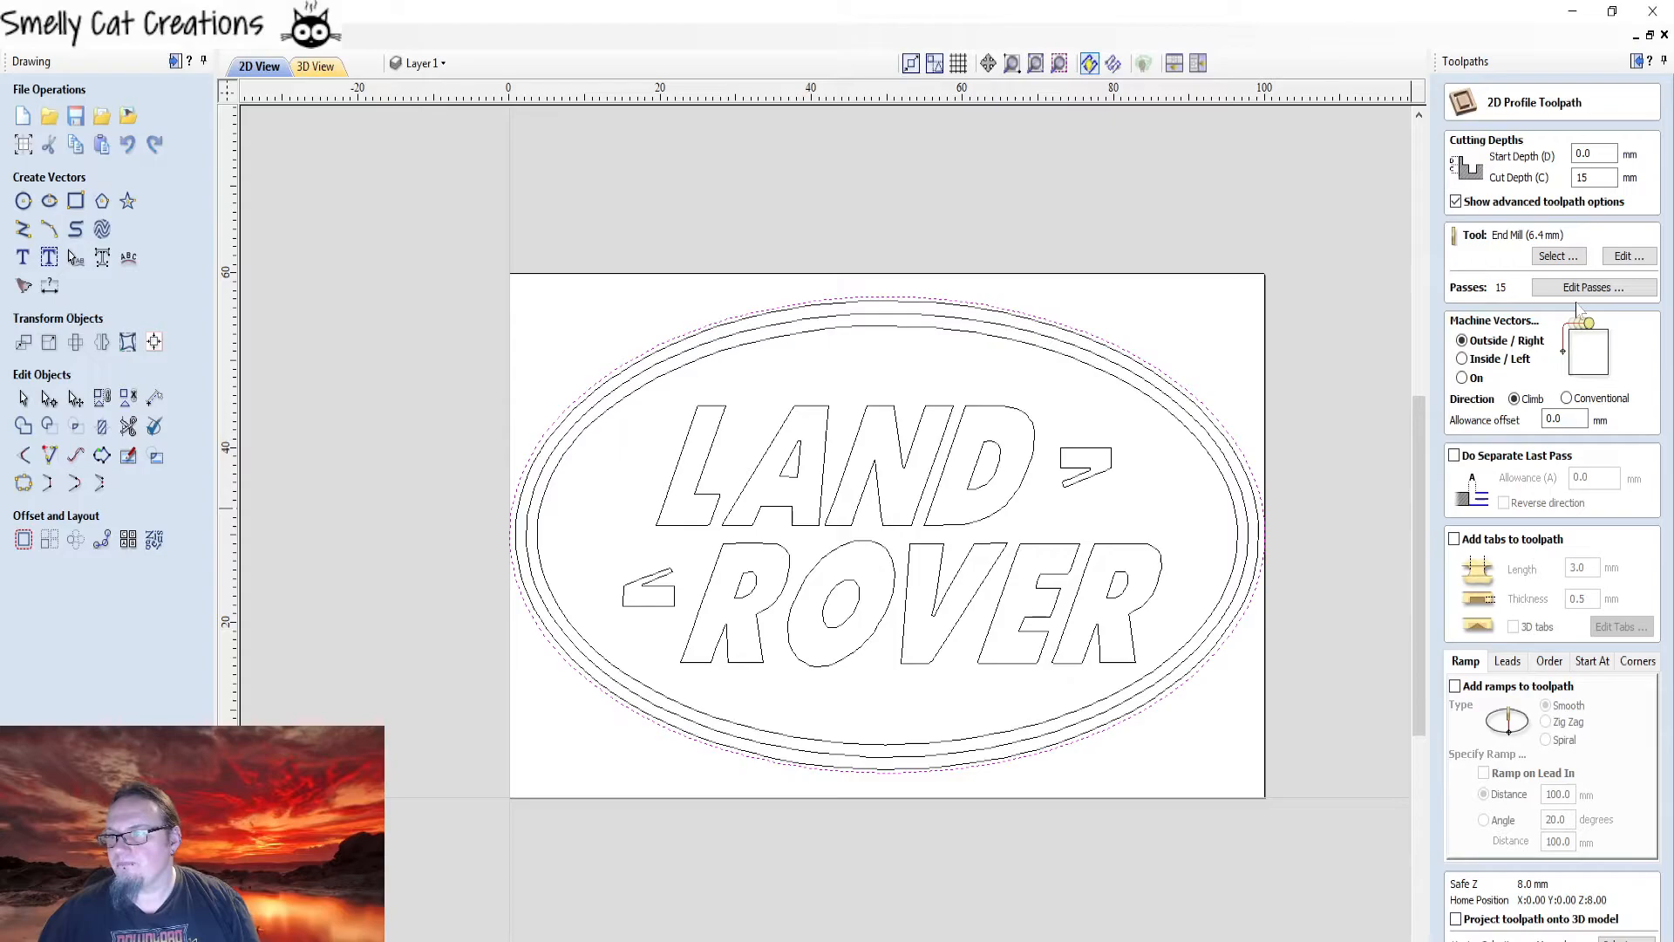
click(1557, 255)
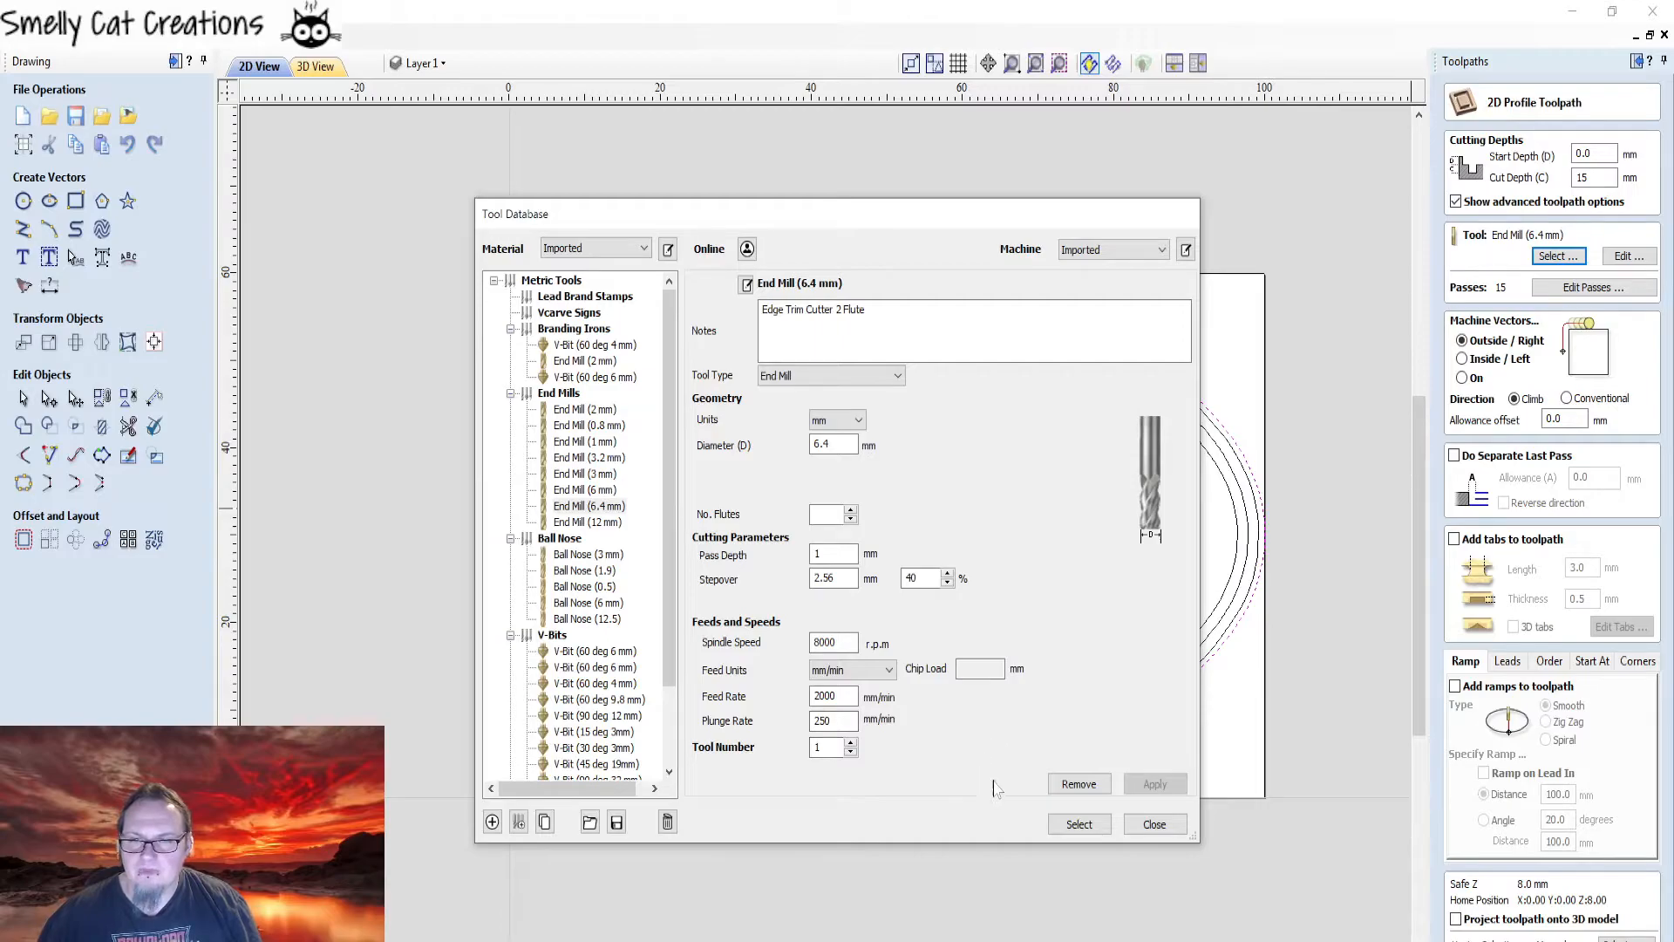
click(826, 514)
text(2)
click(1154, 784)
click(1079, 824)
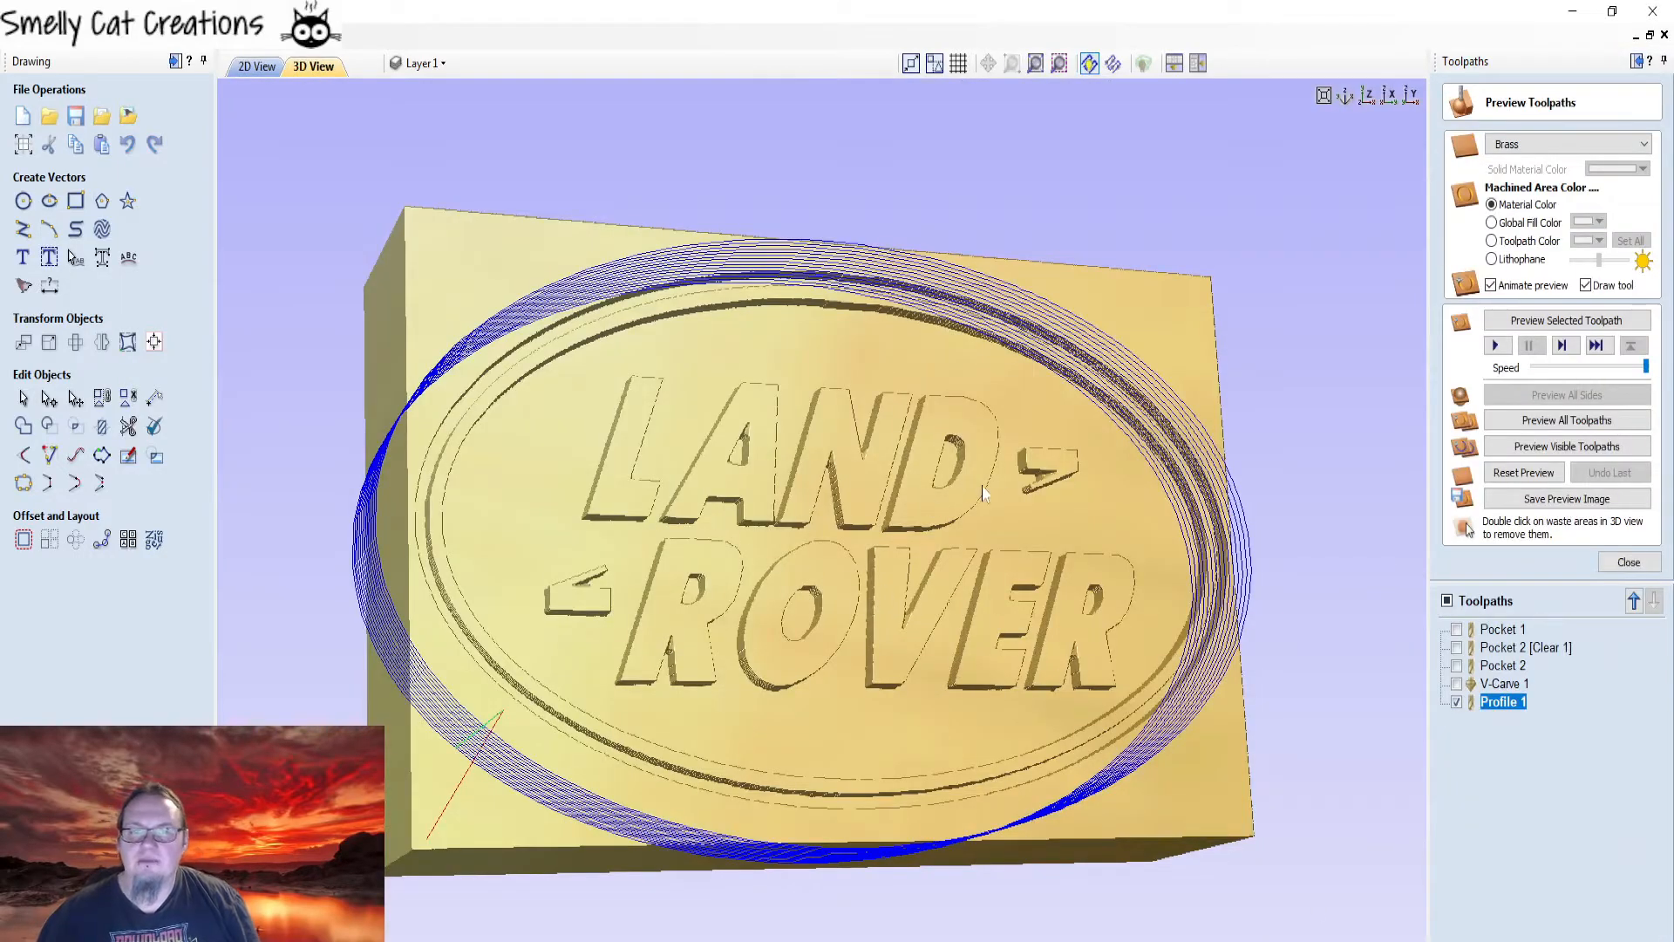
- Simulate the Profile 1 toolpath and examine the oval's outer walls and the remaining corner material from several angles
drag(982, 493, 1186, 560)
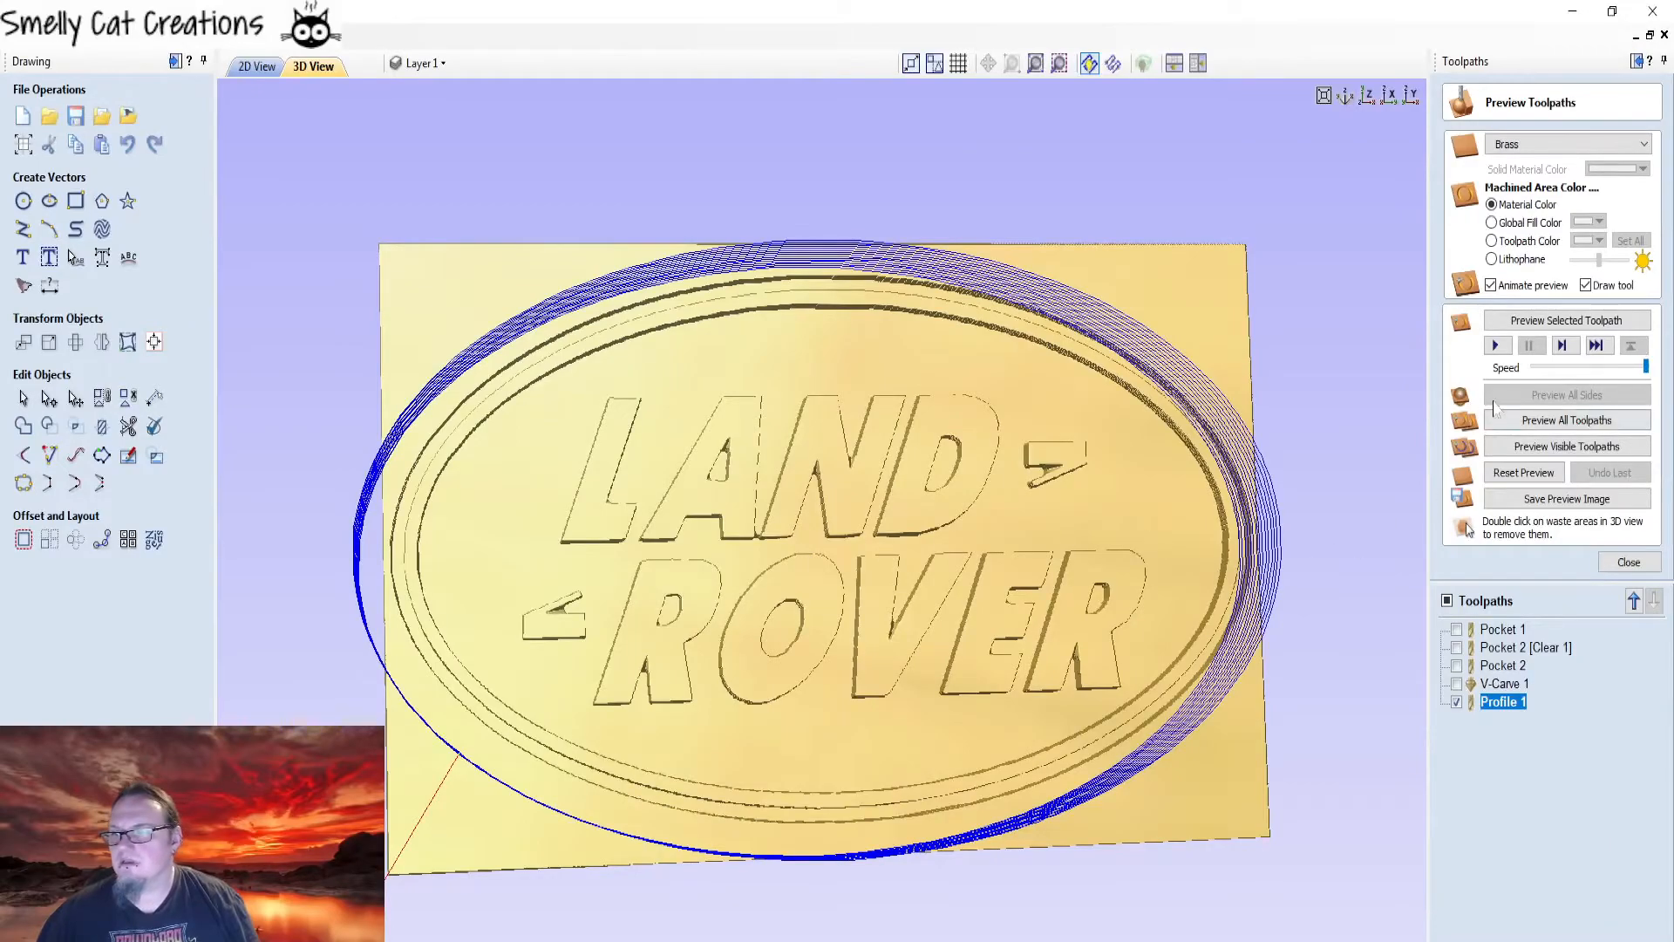
click(1494, 345)
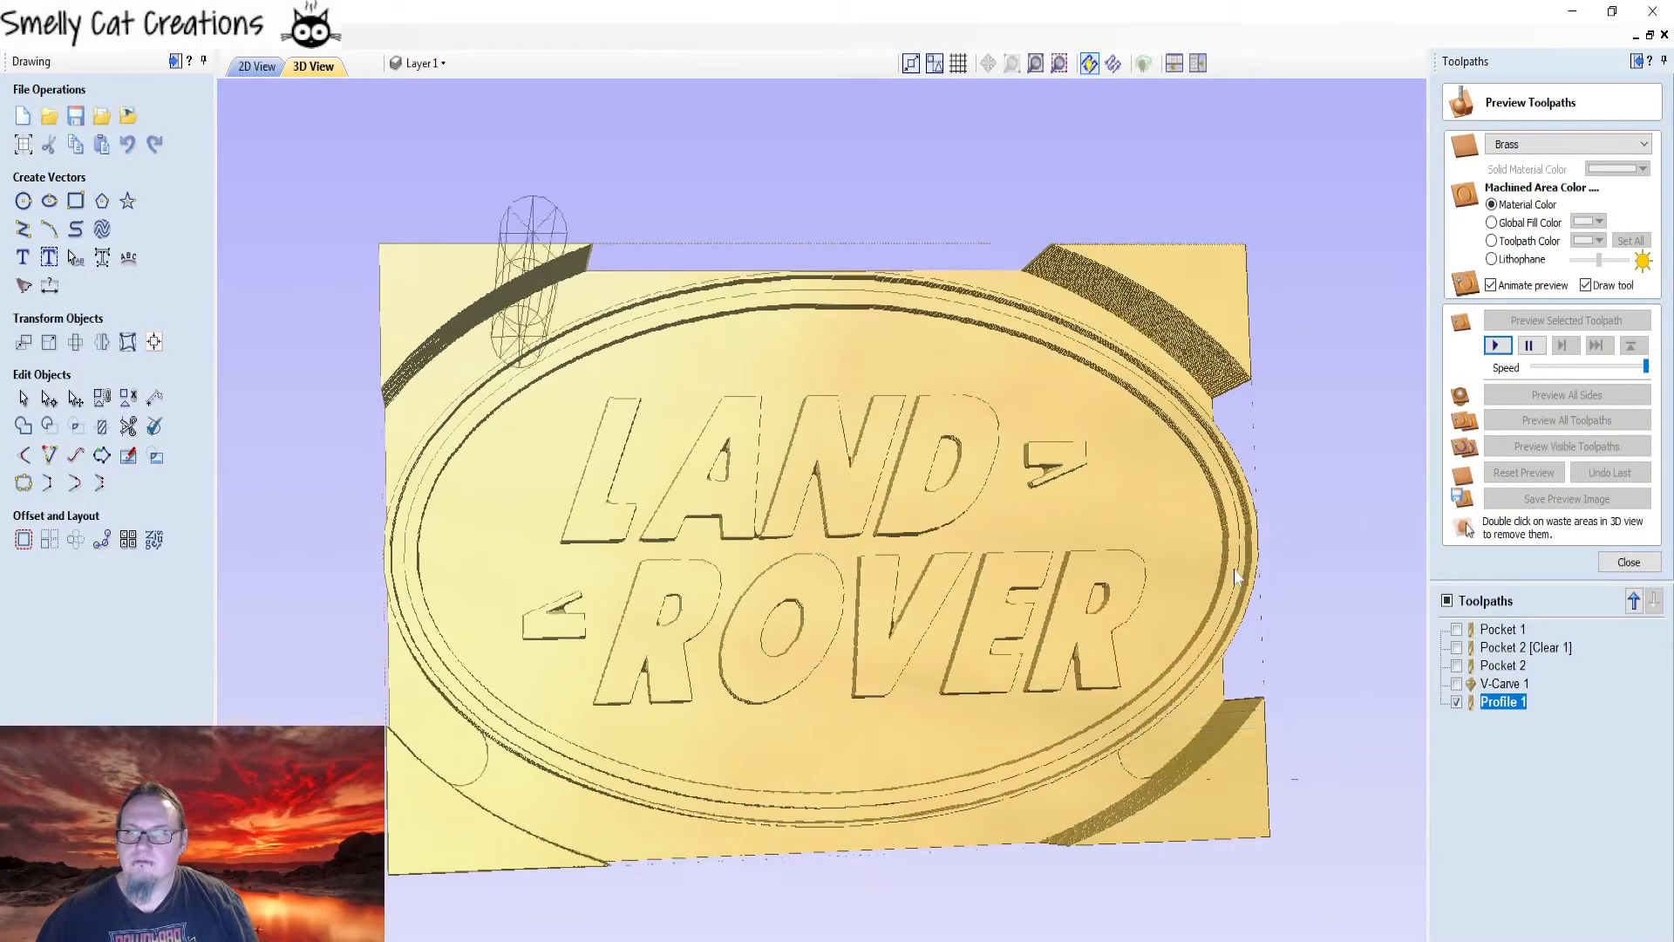
drag(1055, 772, 726, 460)
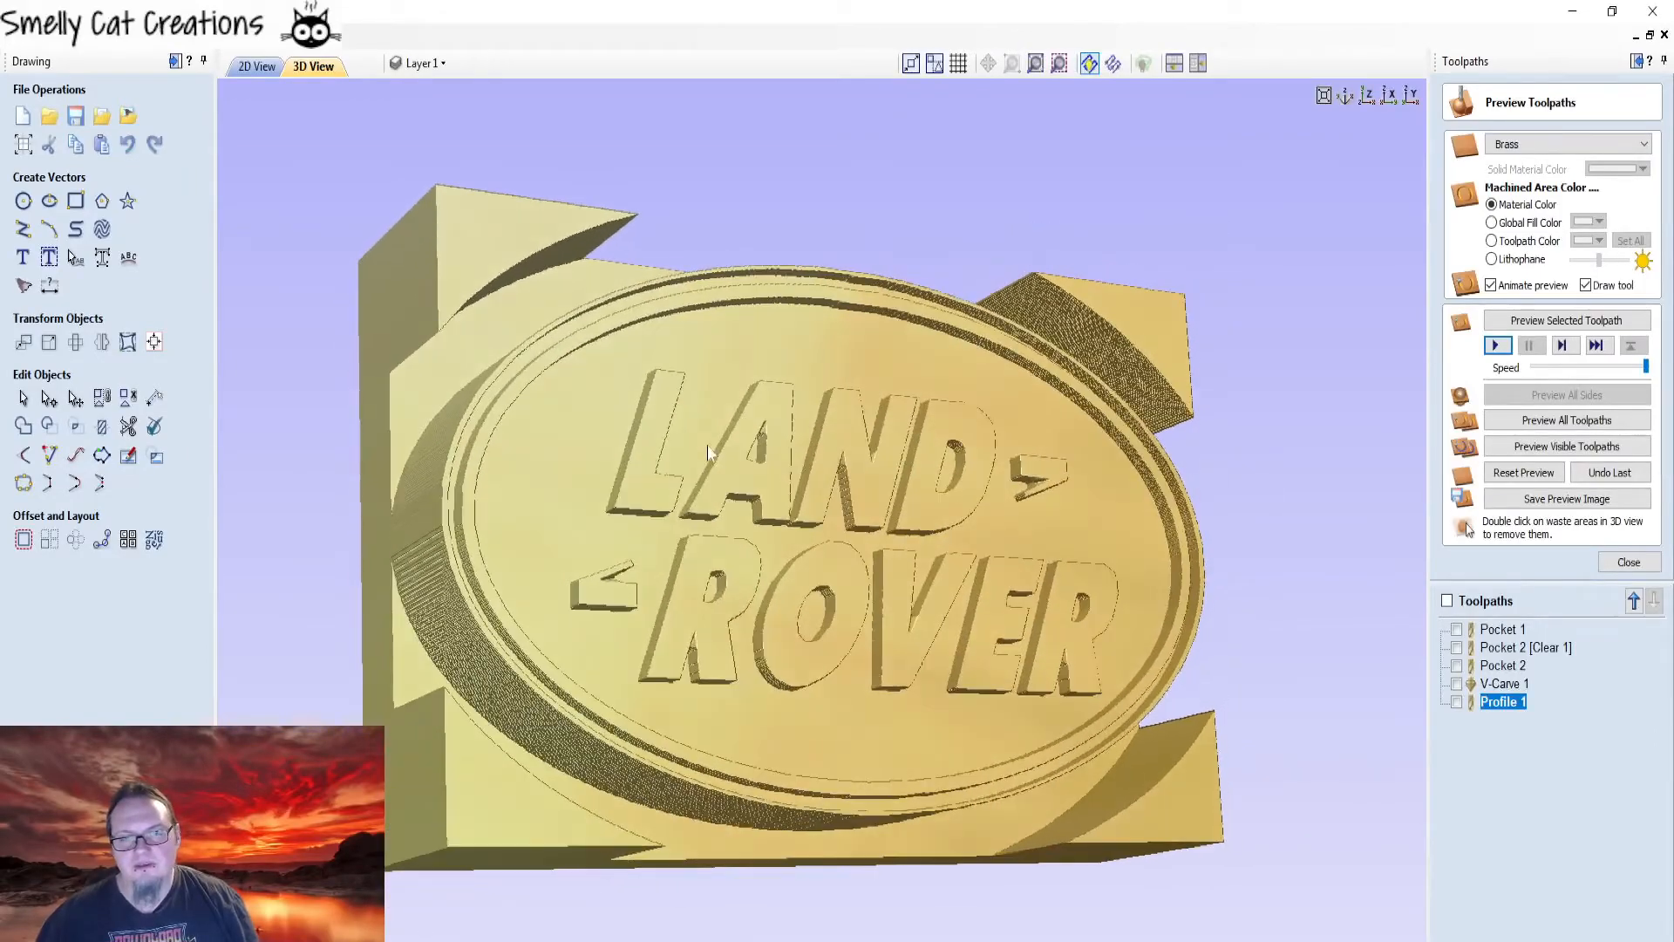
drag(838, 343, 334, 437)
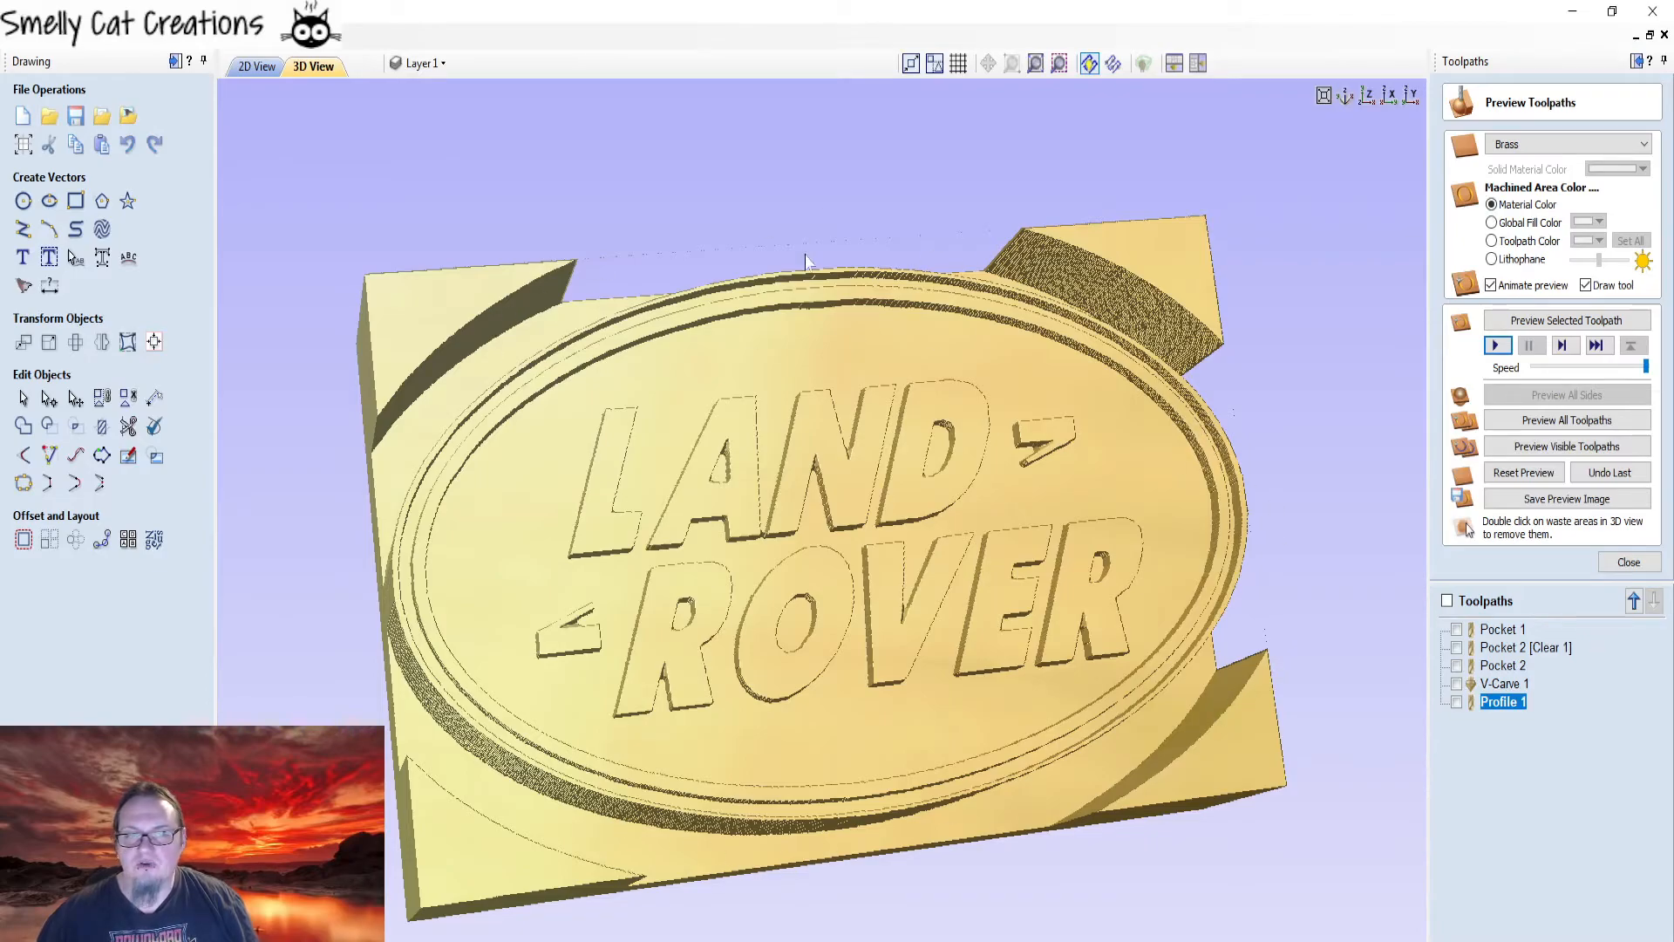
drag(697, 485, 608, 543)
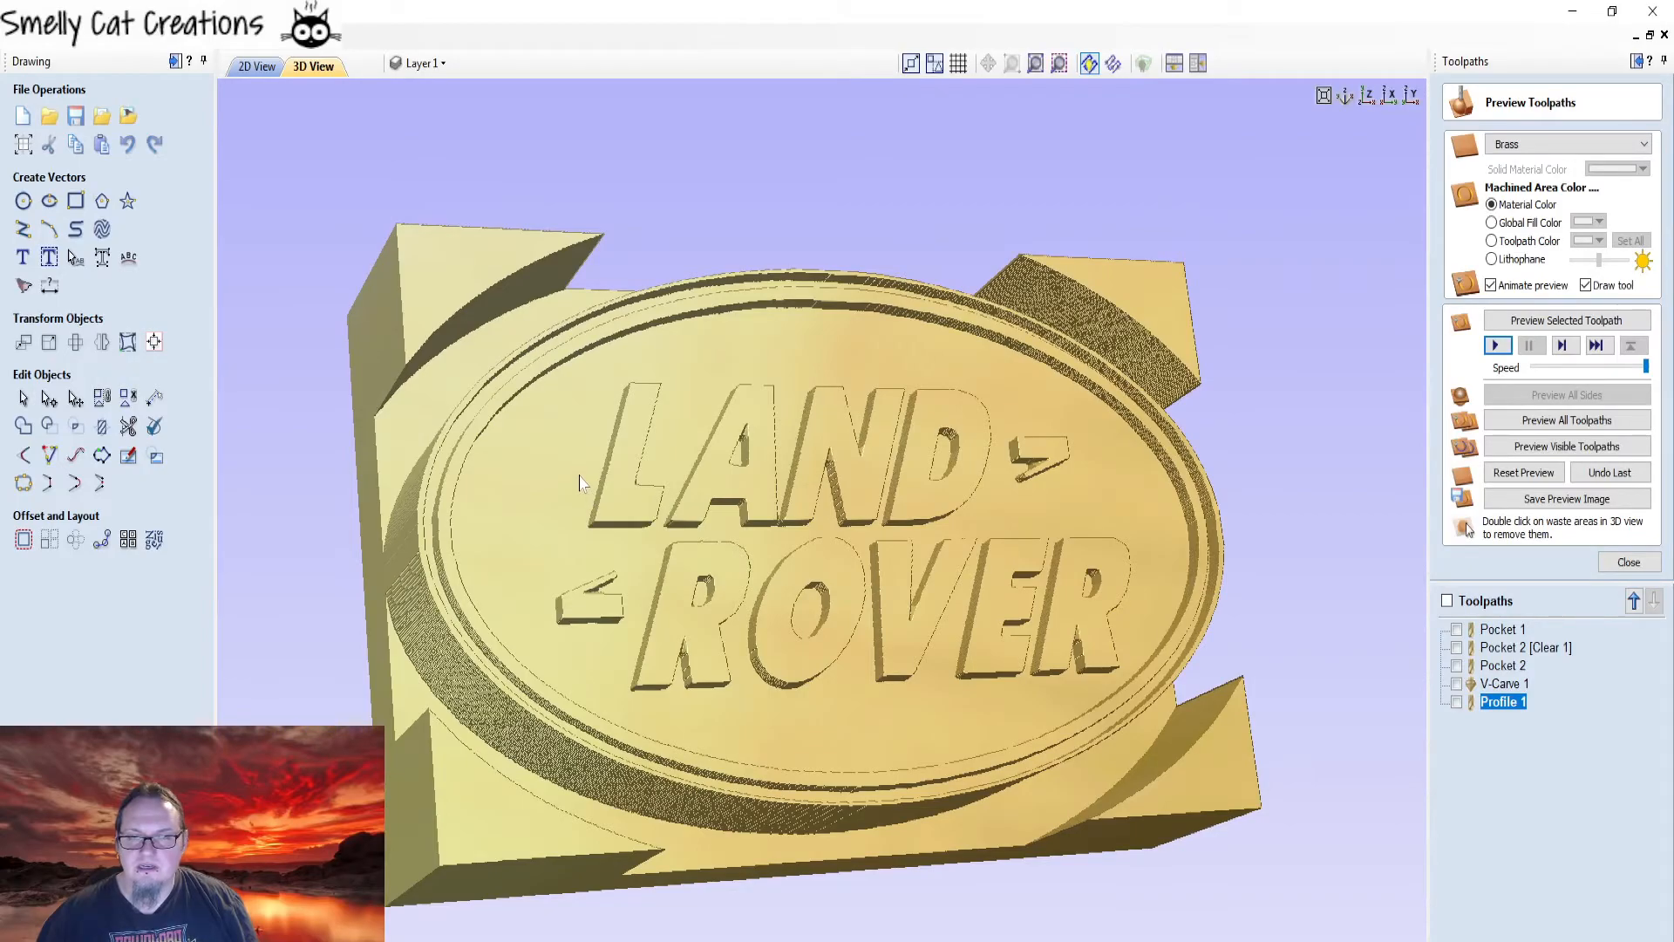
drag(690, 462, 1002, 709)
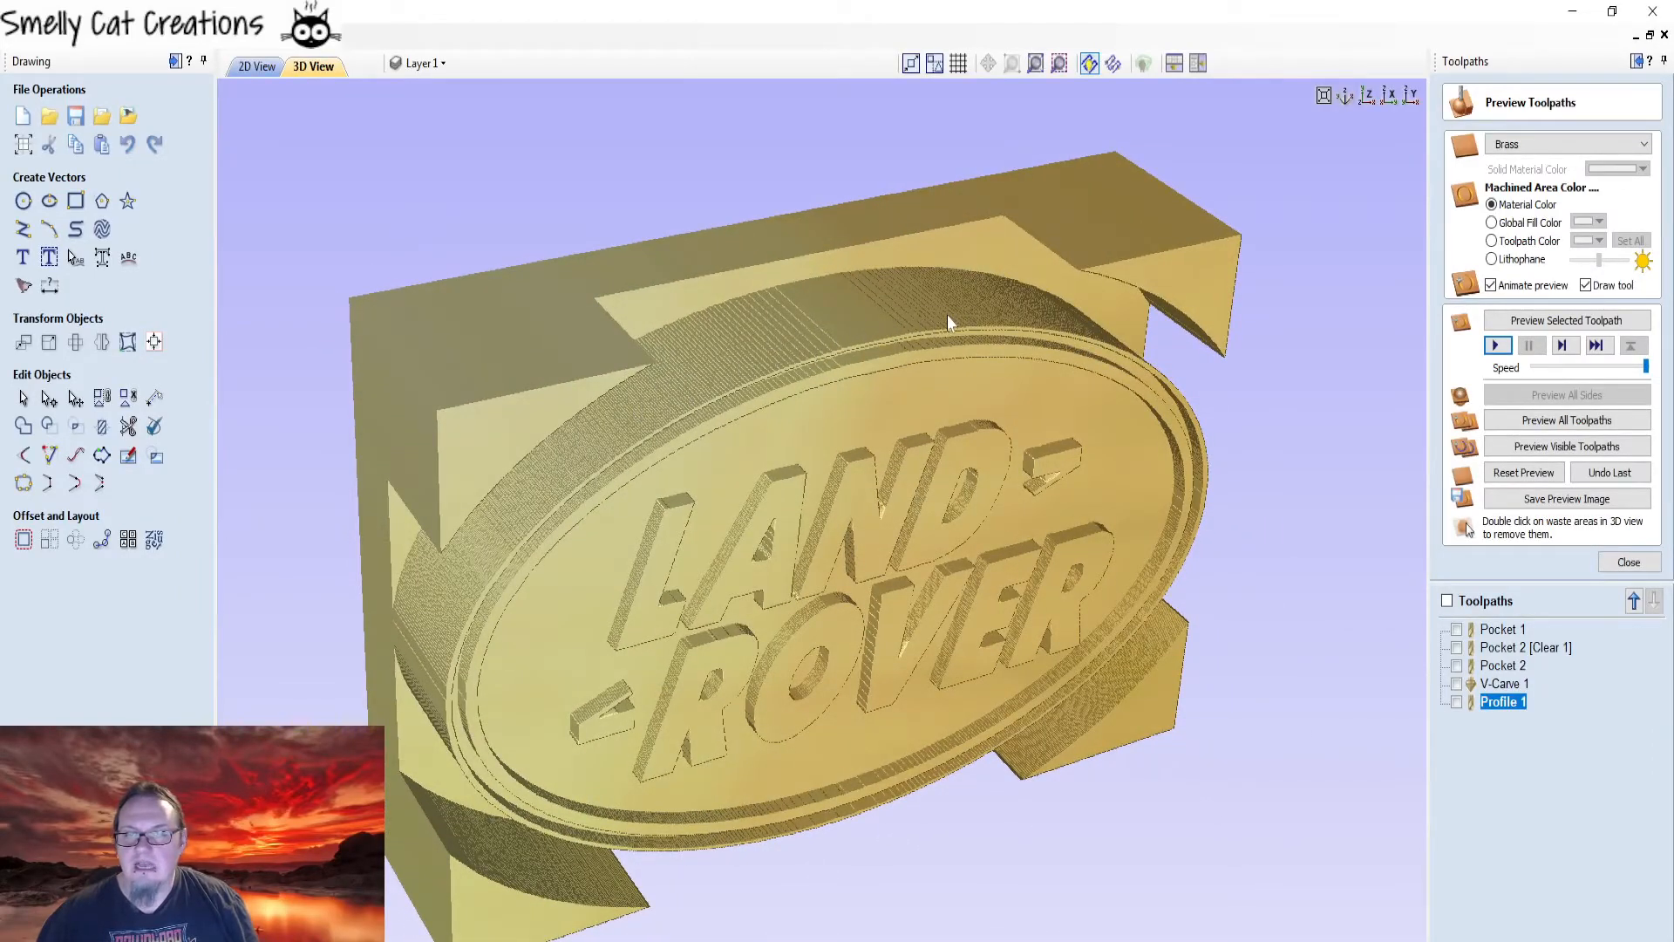
drag(971, 364, 637, 279)
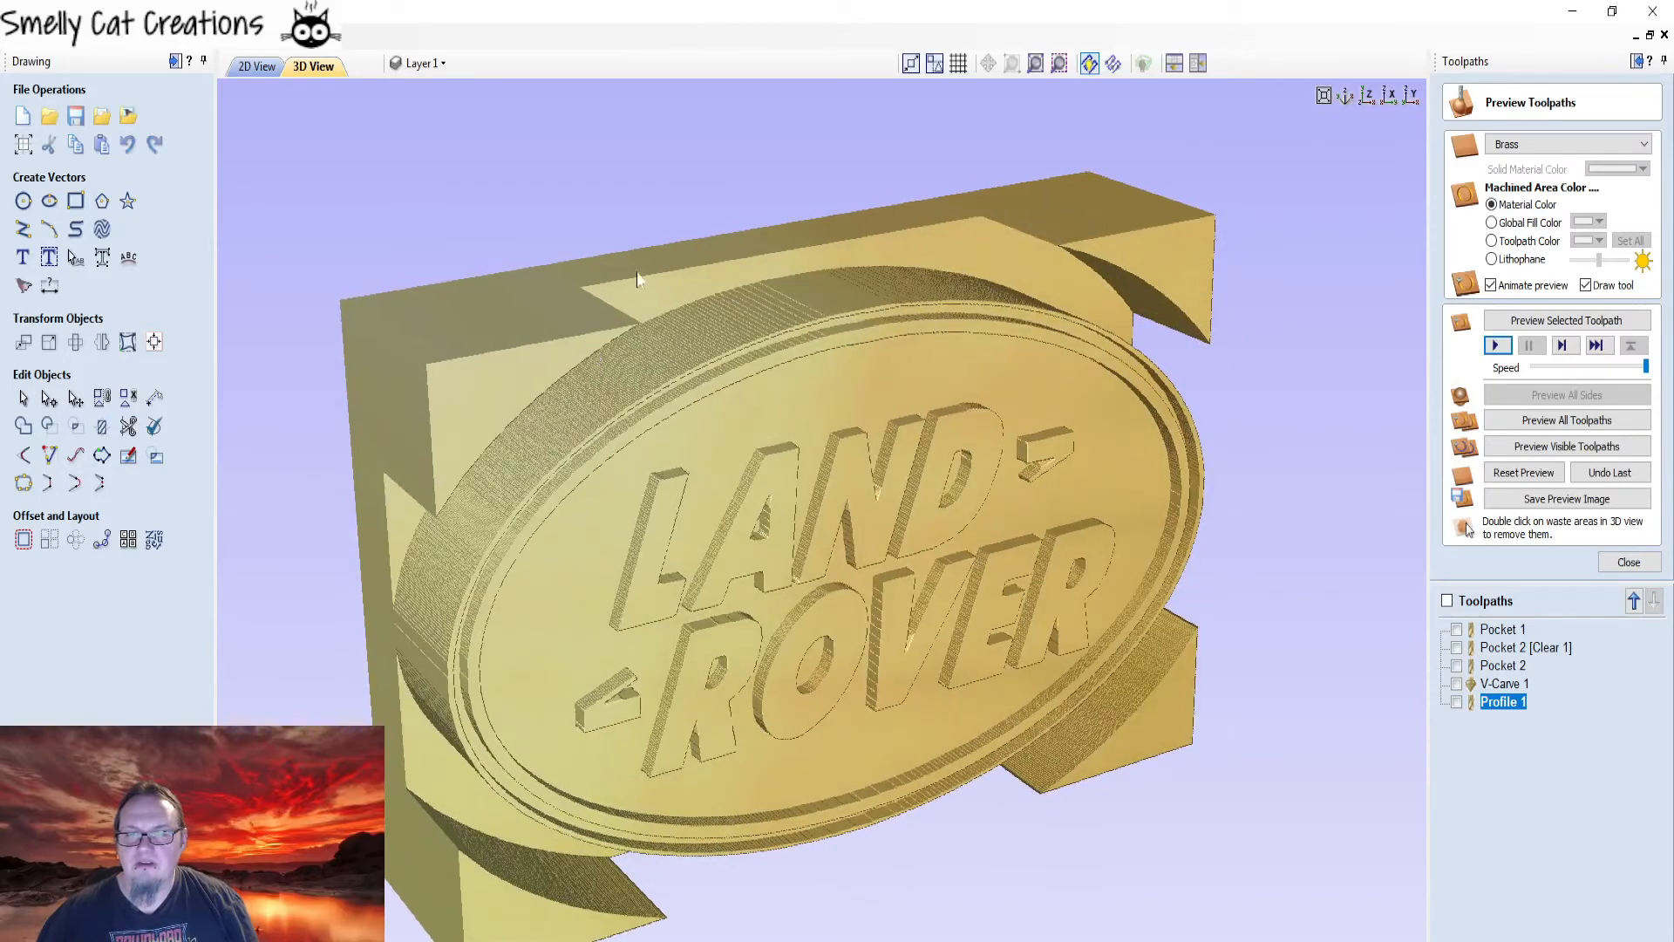
drag(780, 611, 529, 401)
drag(829, 578, 839, 746)
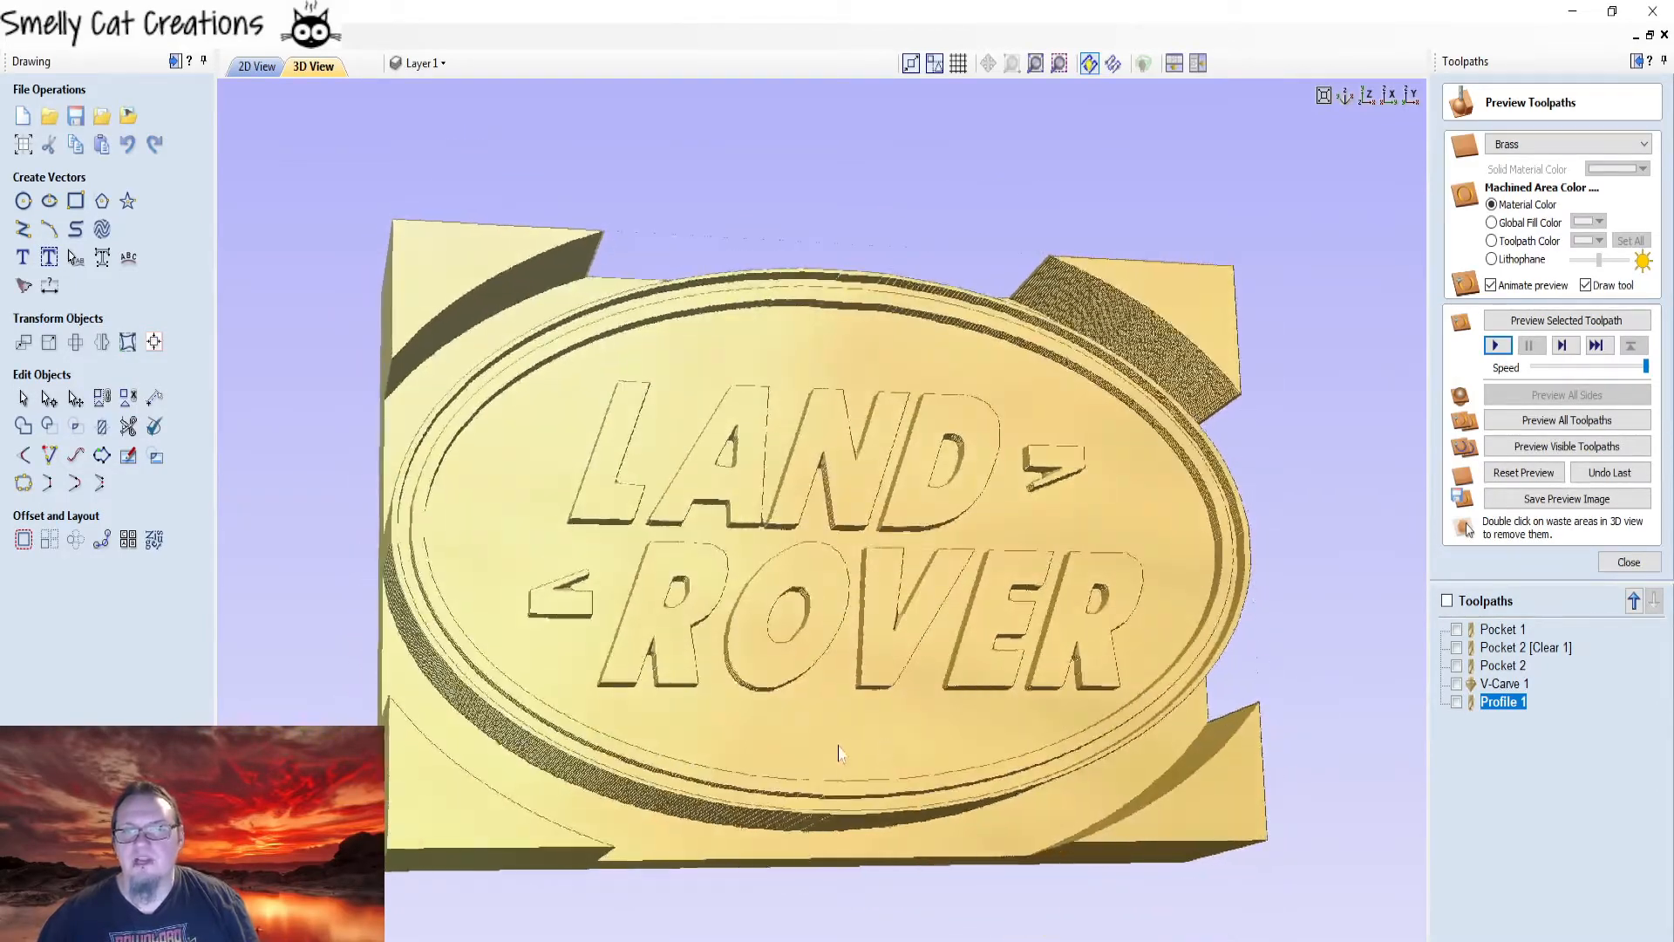
drag(706, 660, 798, 651)
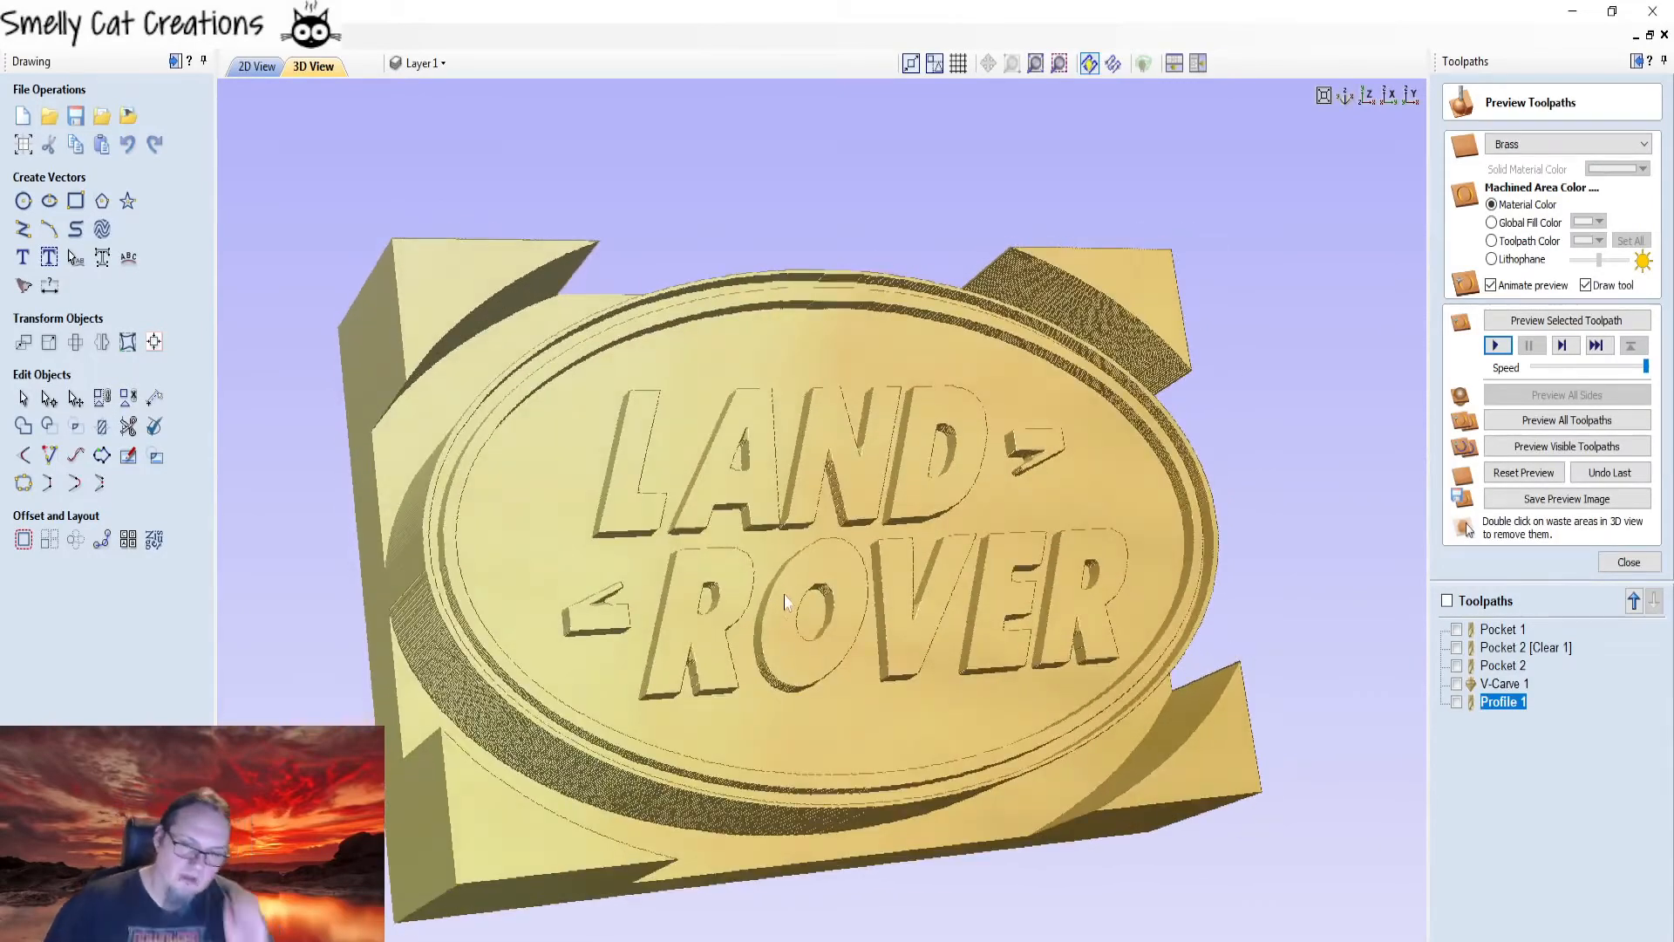
drag(933, 467, 1002, 482)
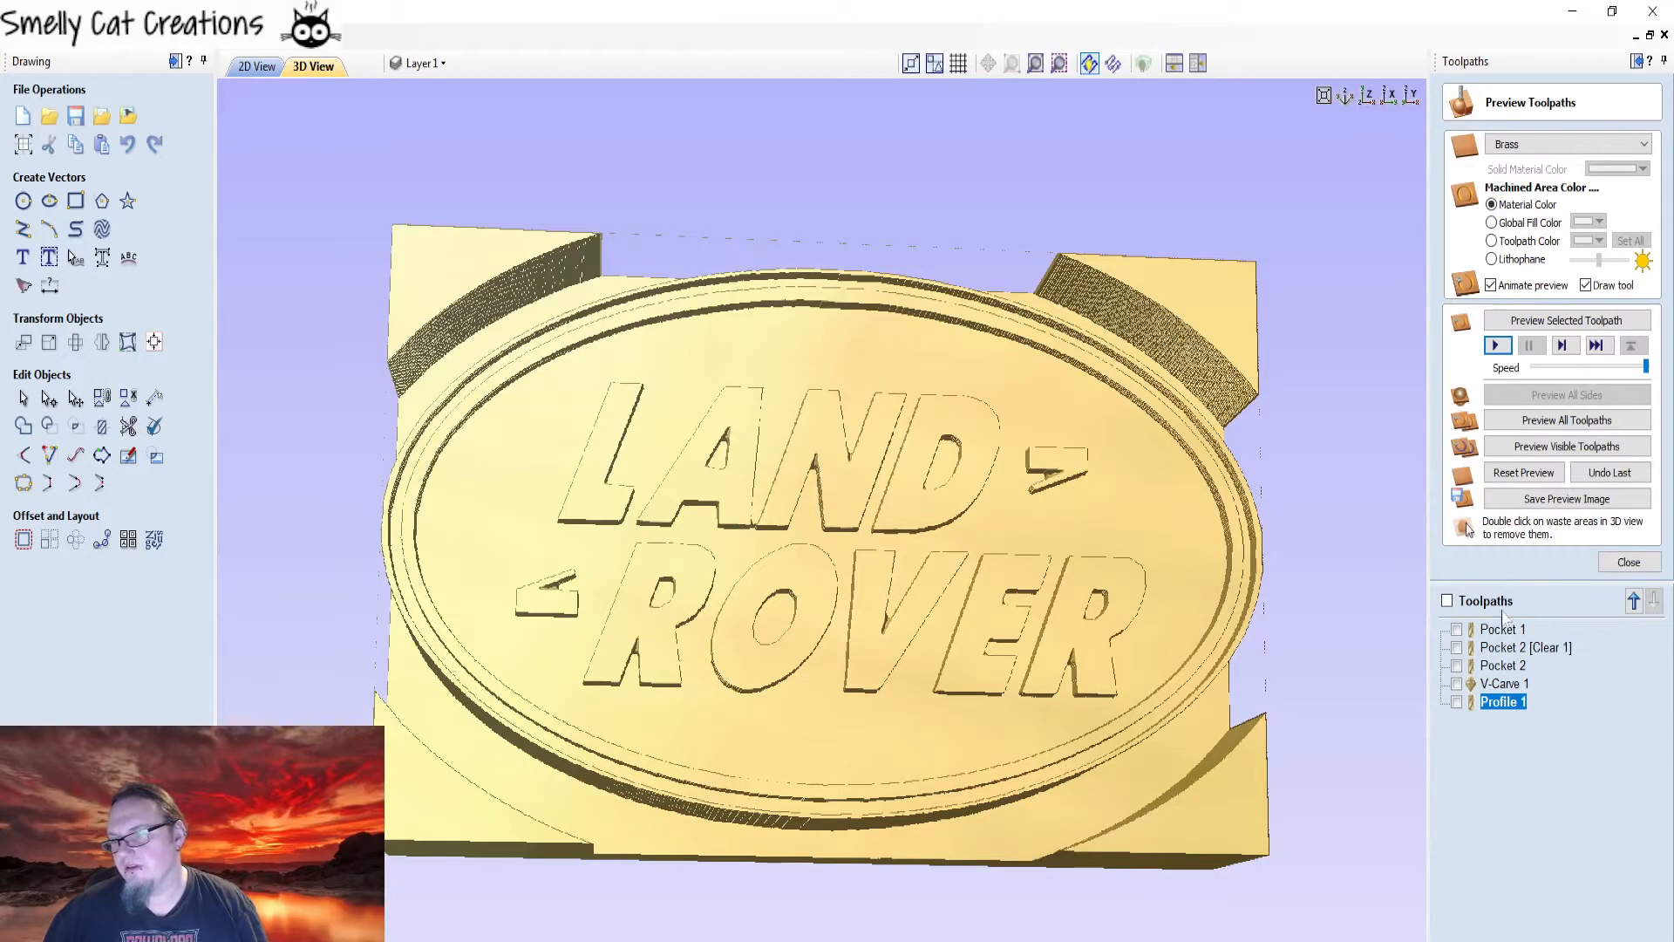
- Examine the simulated LAND ROVER lettering close up and from different angles, checking the inner corners and letter walls
scroll(581, 656, up, 3)
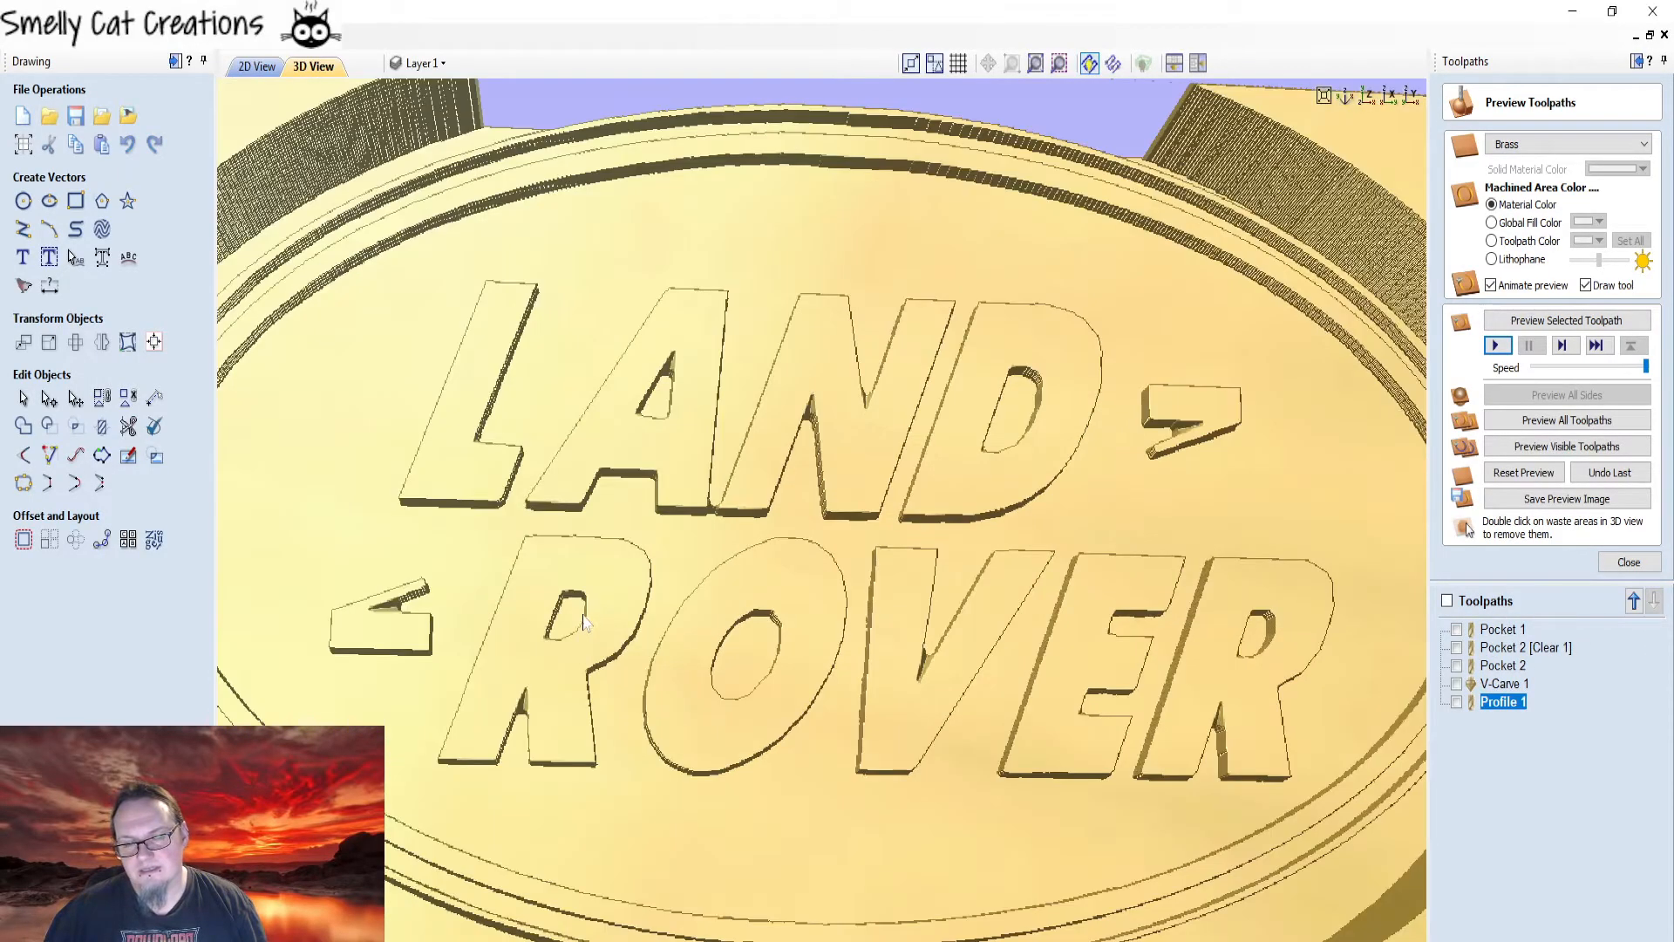
scroll(398, 611, up, 3)
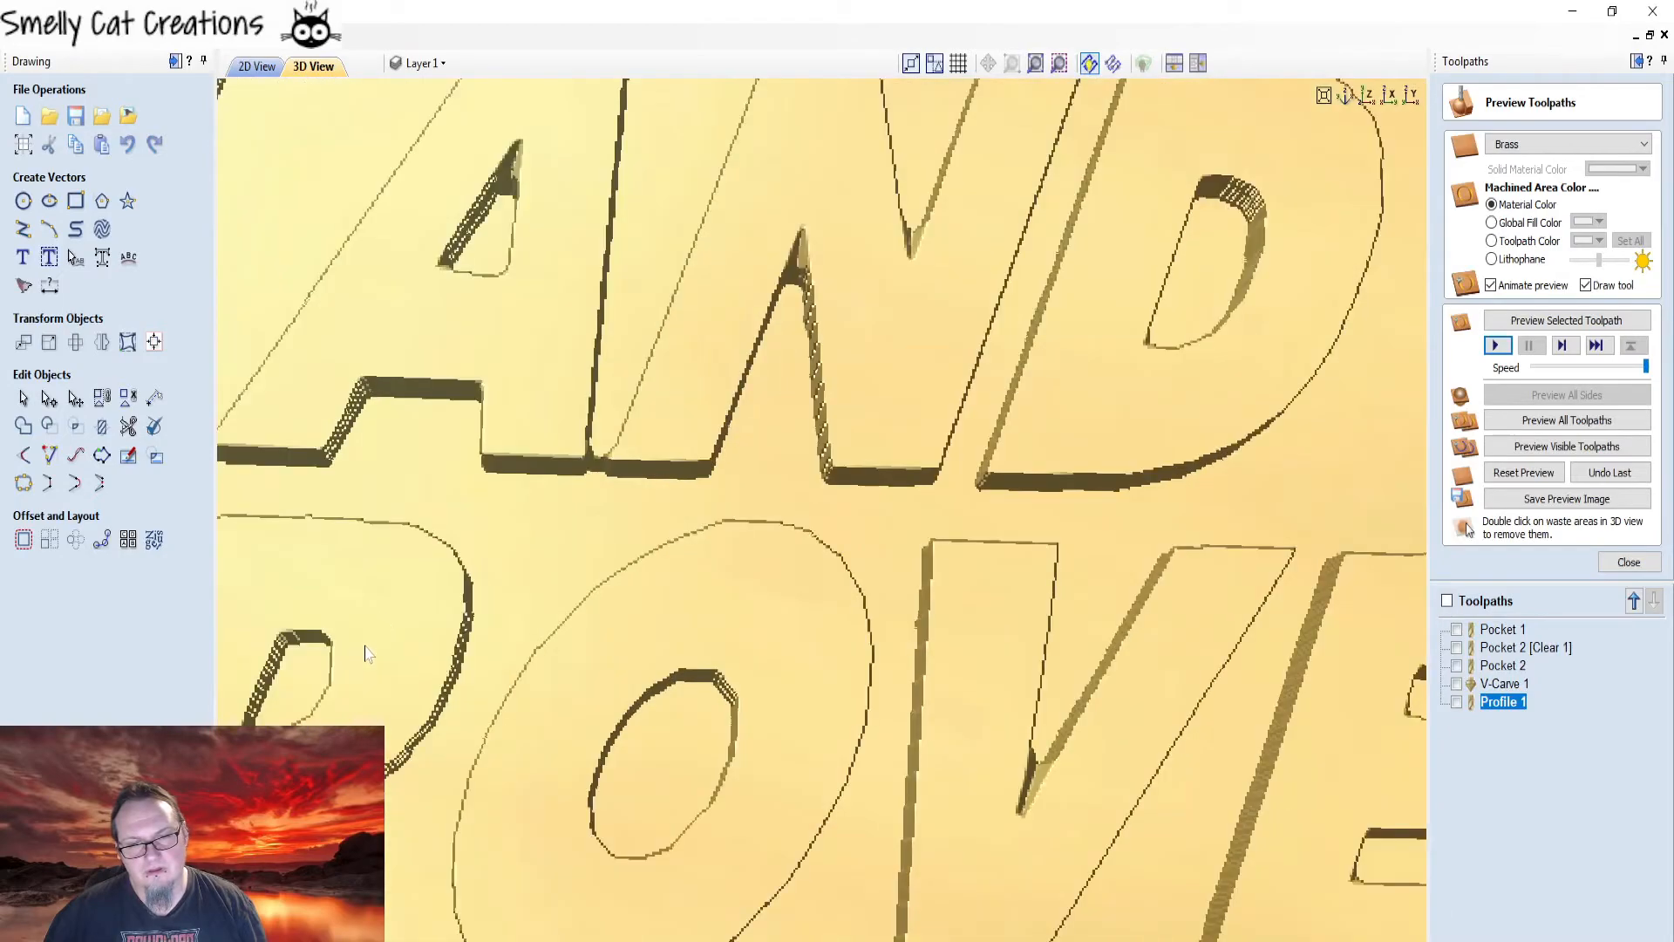
scroll(371, 652, down, 2)
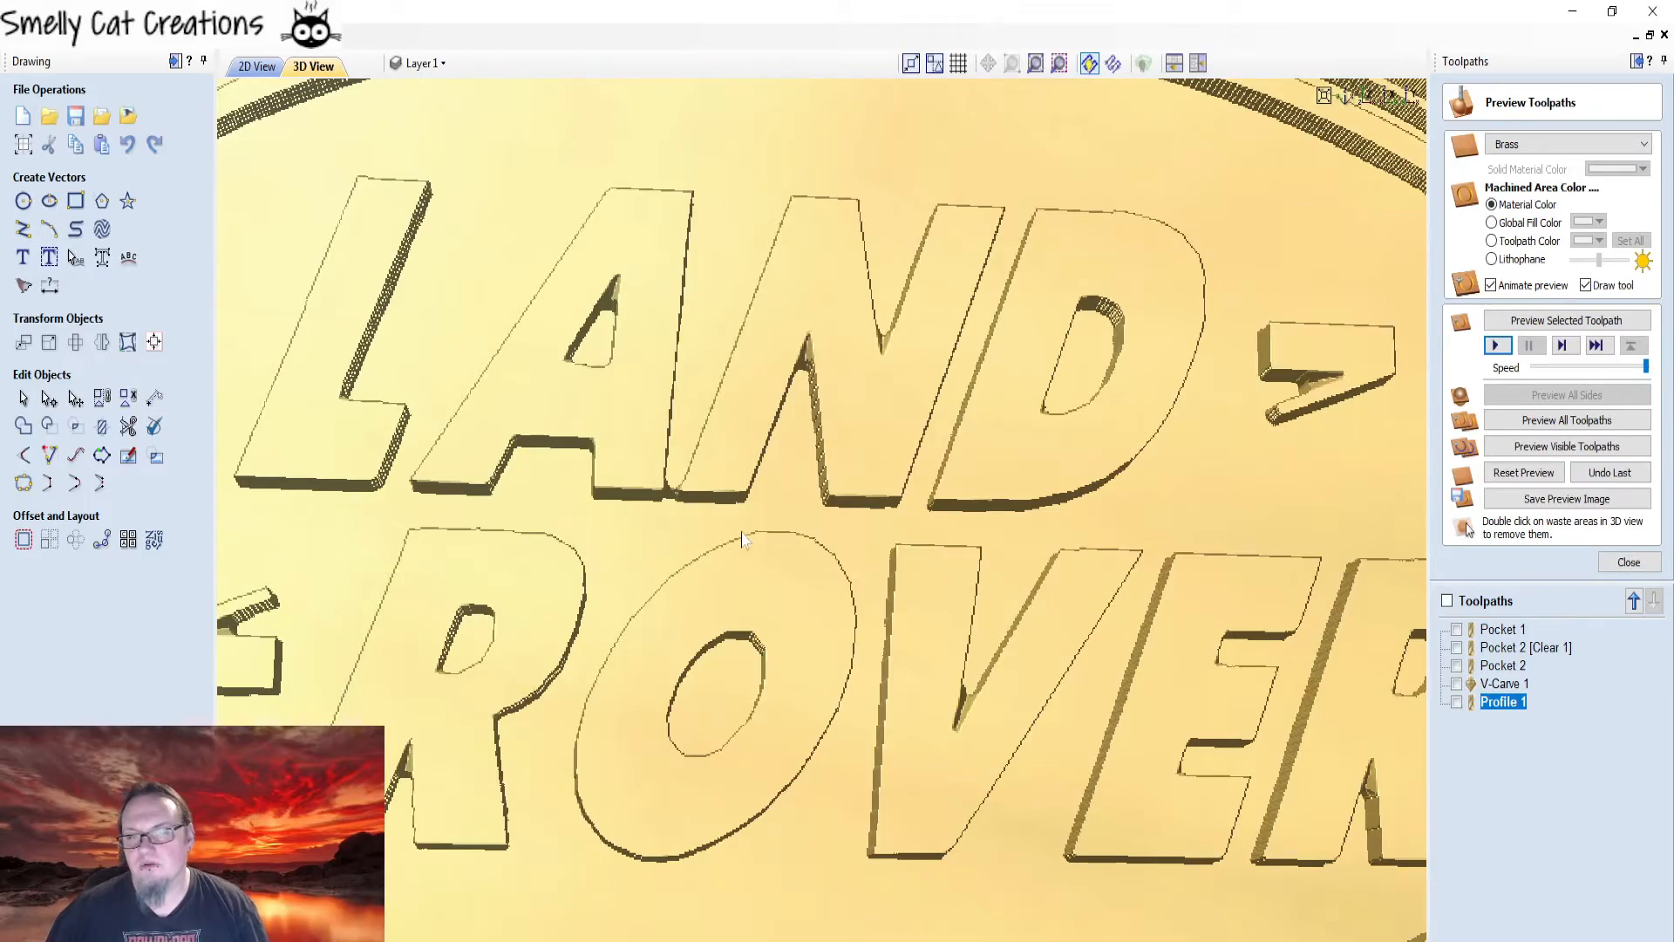
scroll(784, 477, down, 2)
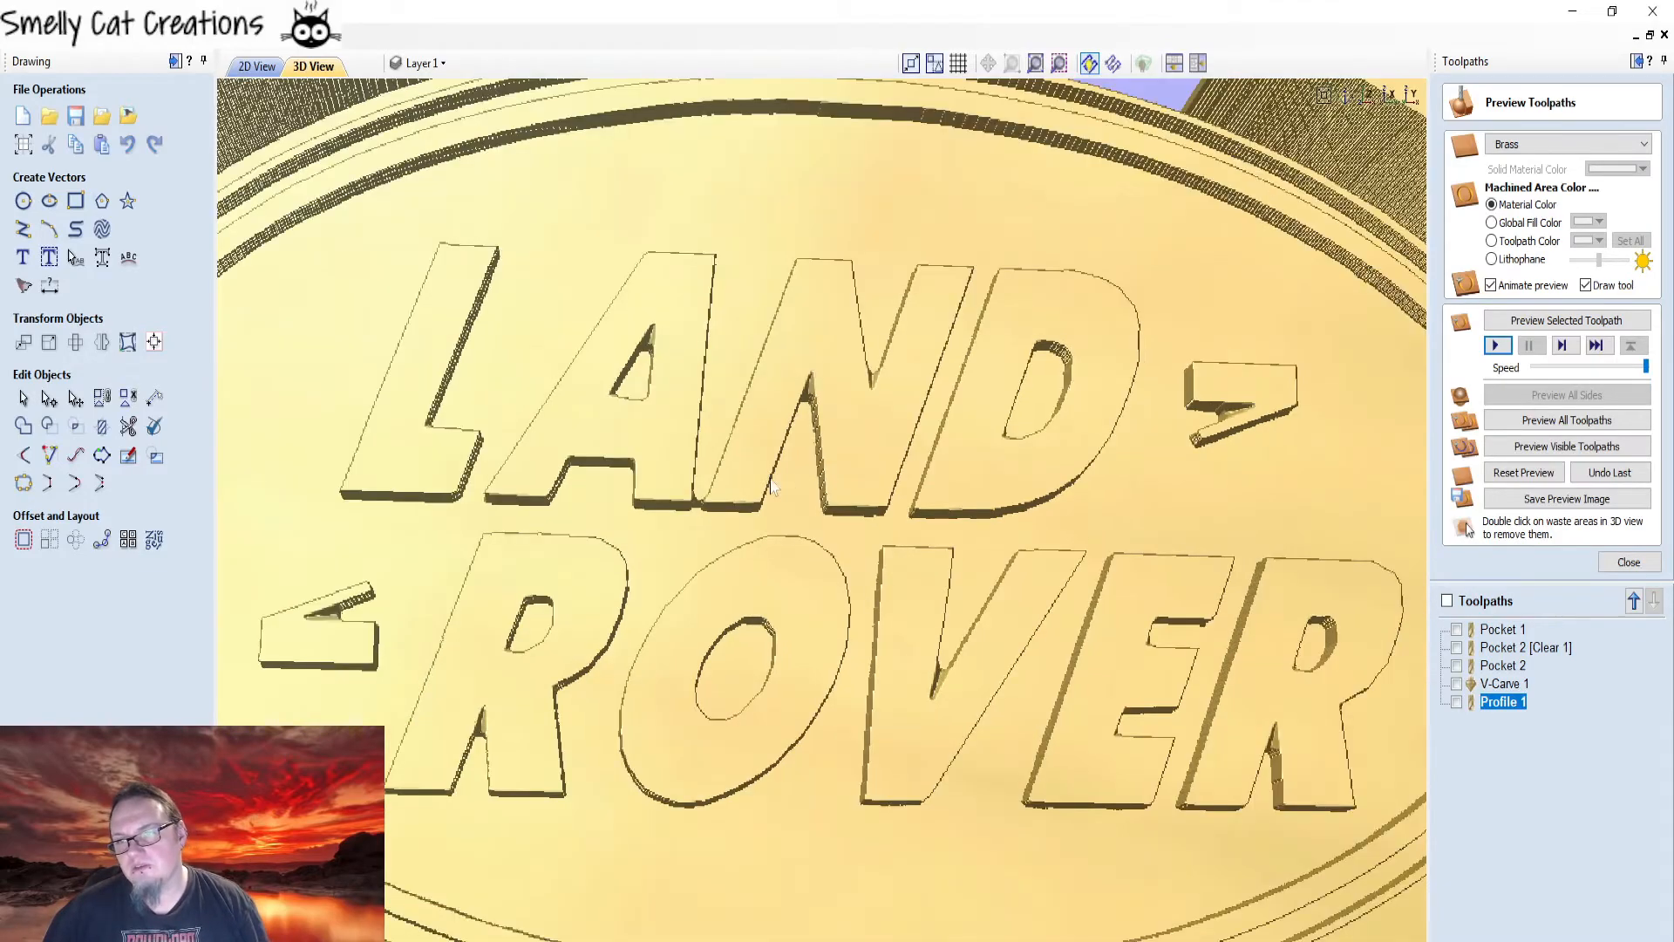
drag(421, 582, 622, 600)
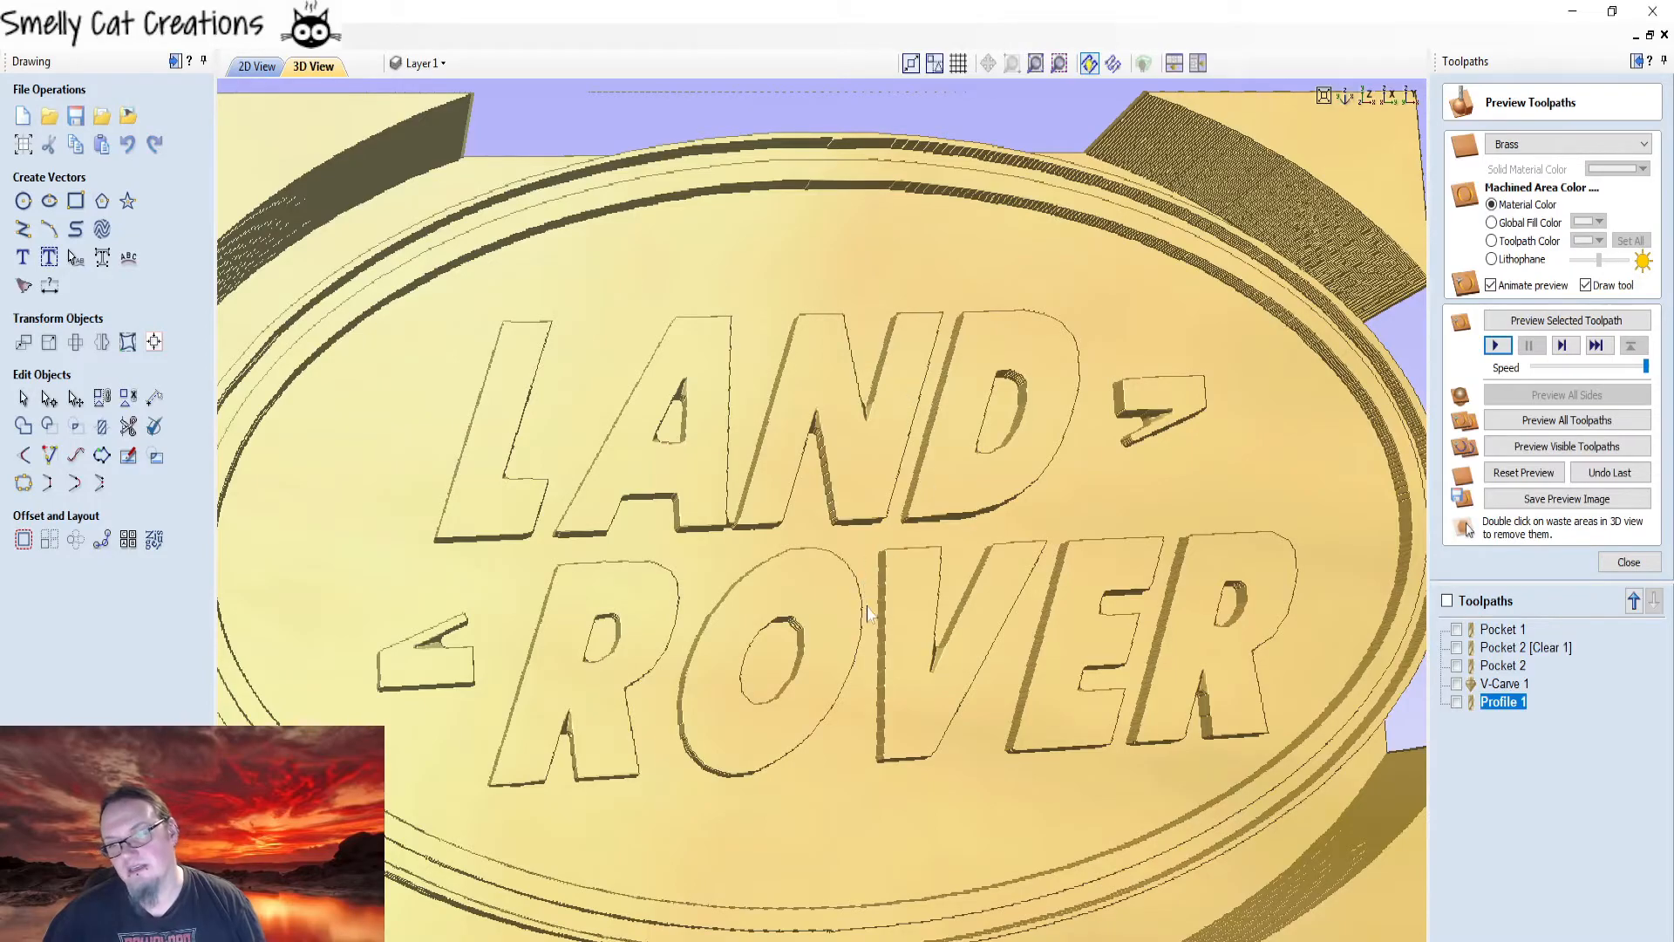
drag(869, 606, 879, 512)
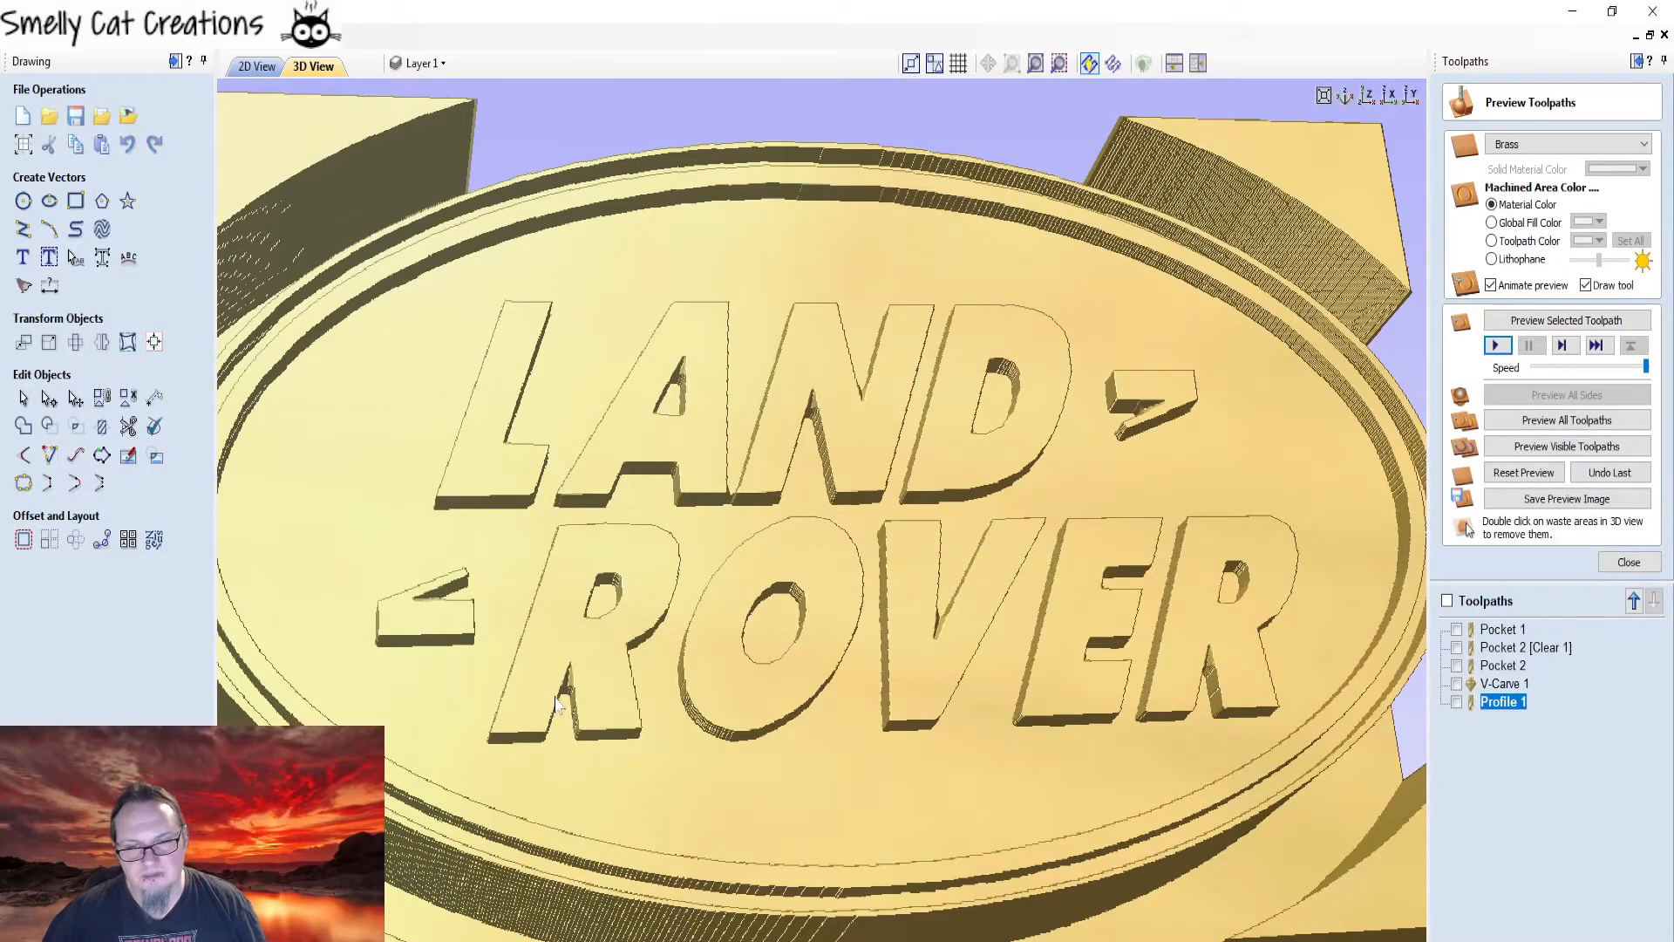
drag(588, 465, 926, 729)
drag(658, 532, 804, 476)
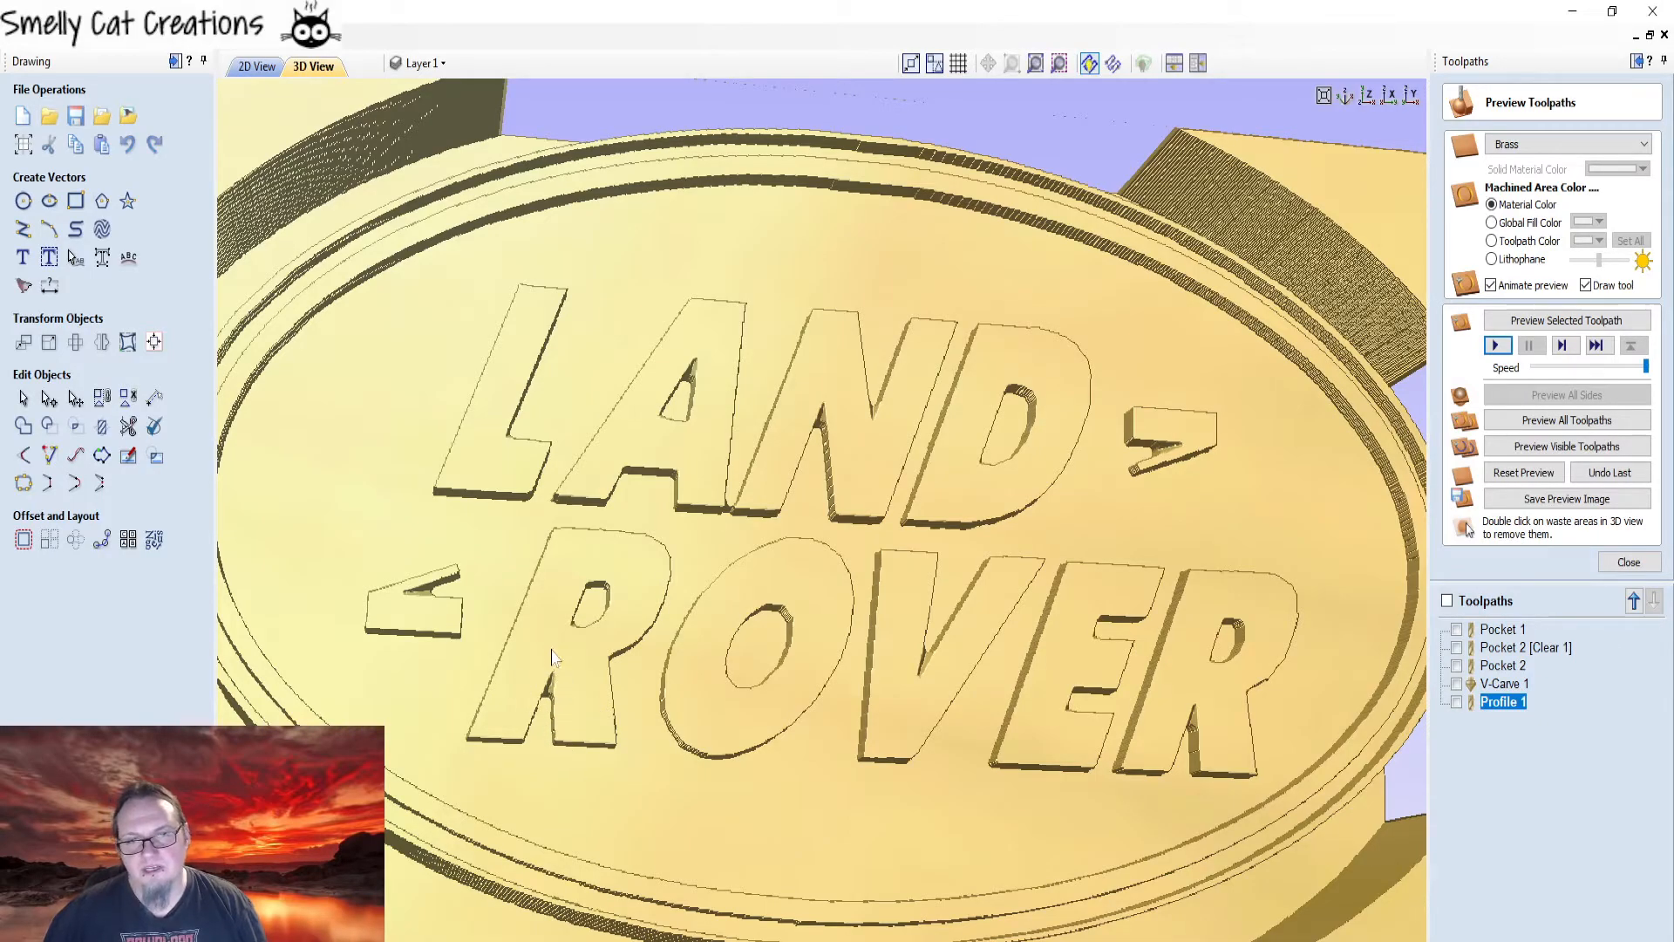
drag(555, 663, 737, 434)
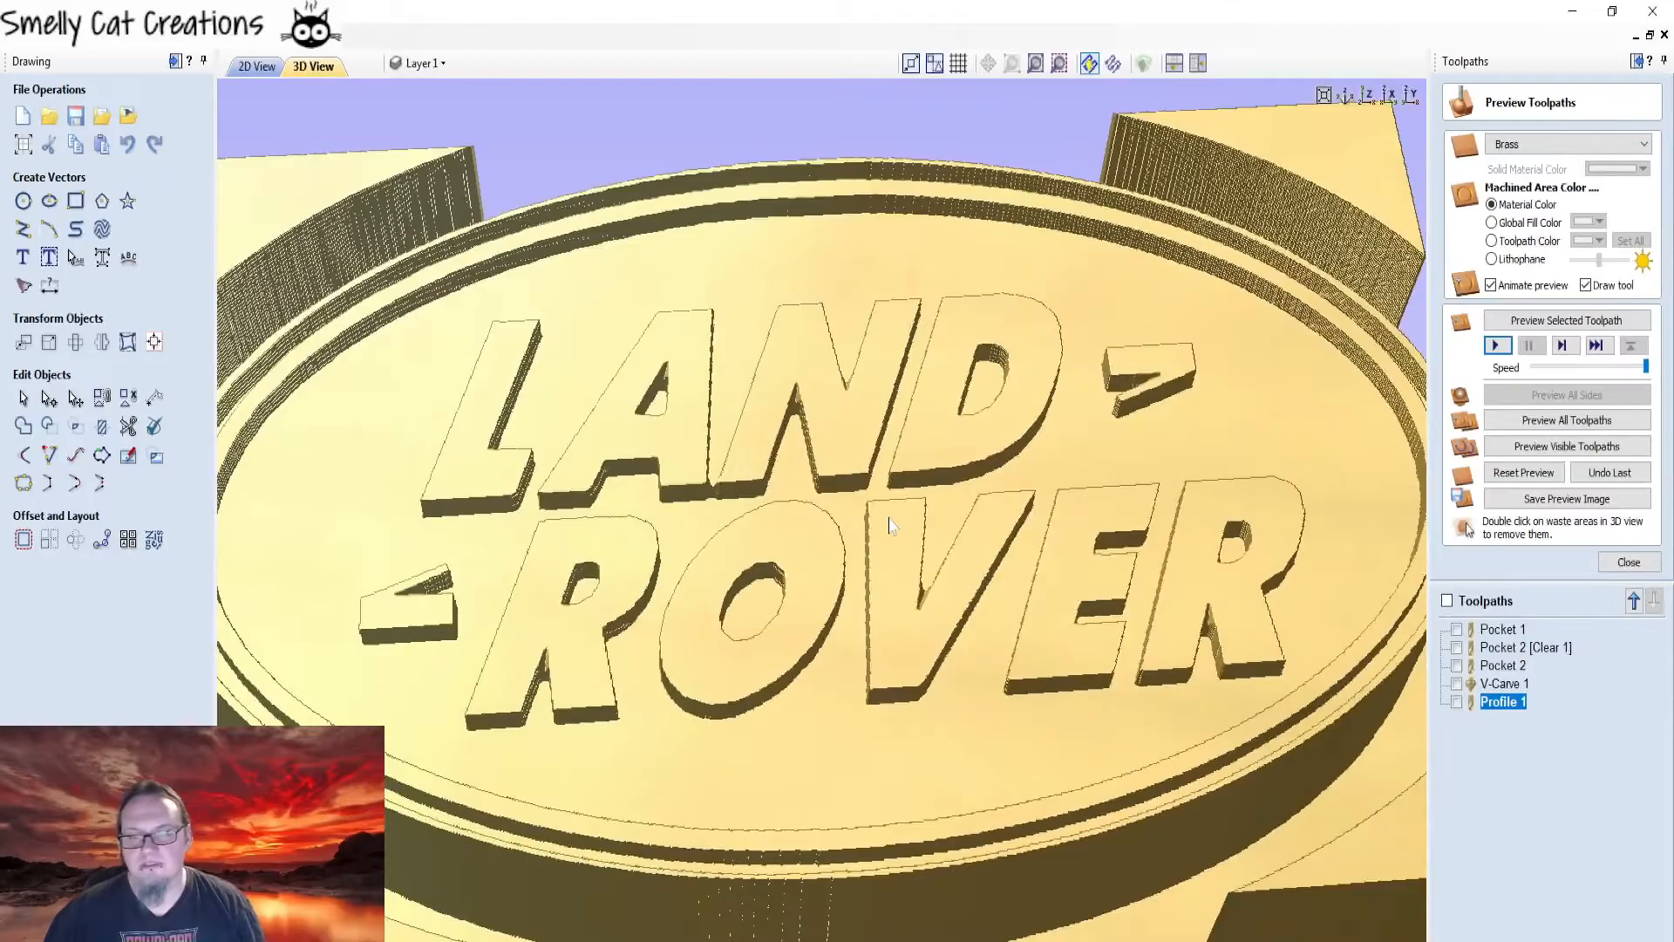
scroll(778, 462, down, 3)
drag(937, 388, 1014, 579)
drag(803, 558, 1036, 362)
drag(907, 667, 916, 620)
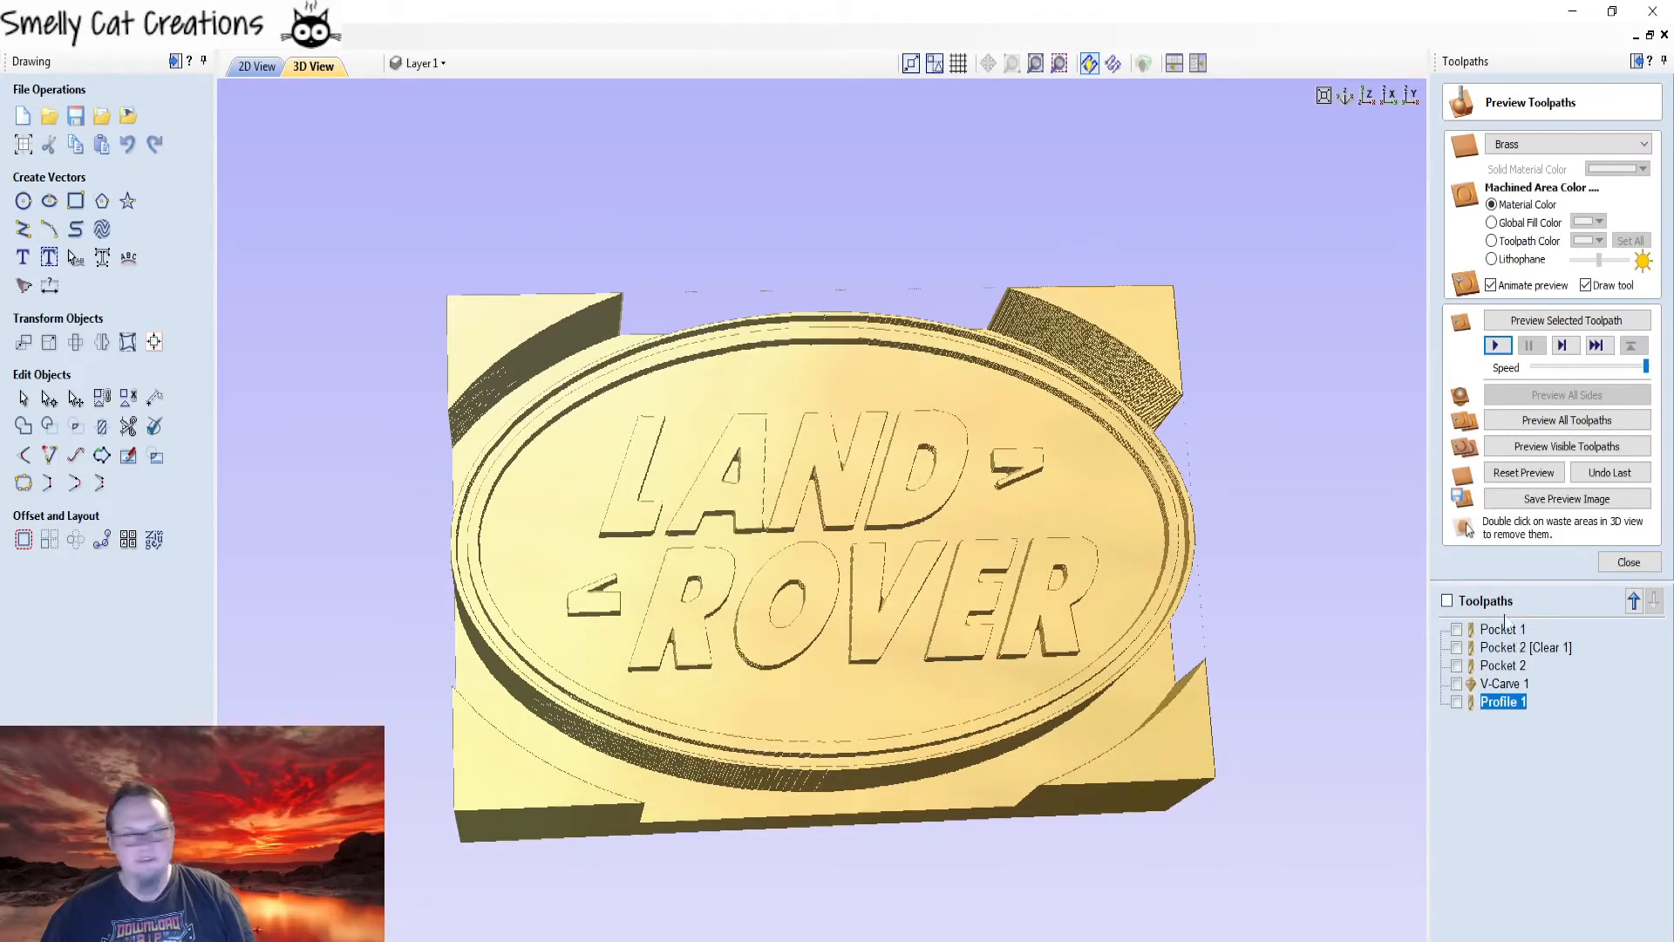
- Close the toolpath preview and start saving the Pocket 1 toolpath
click(1627, 562)
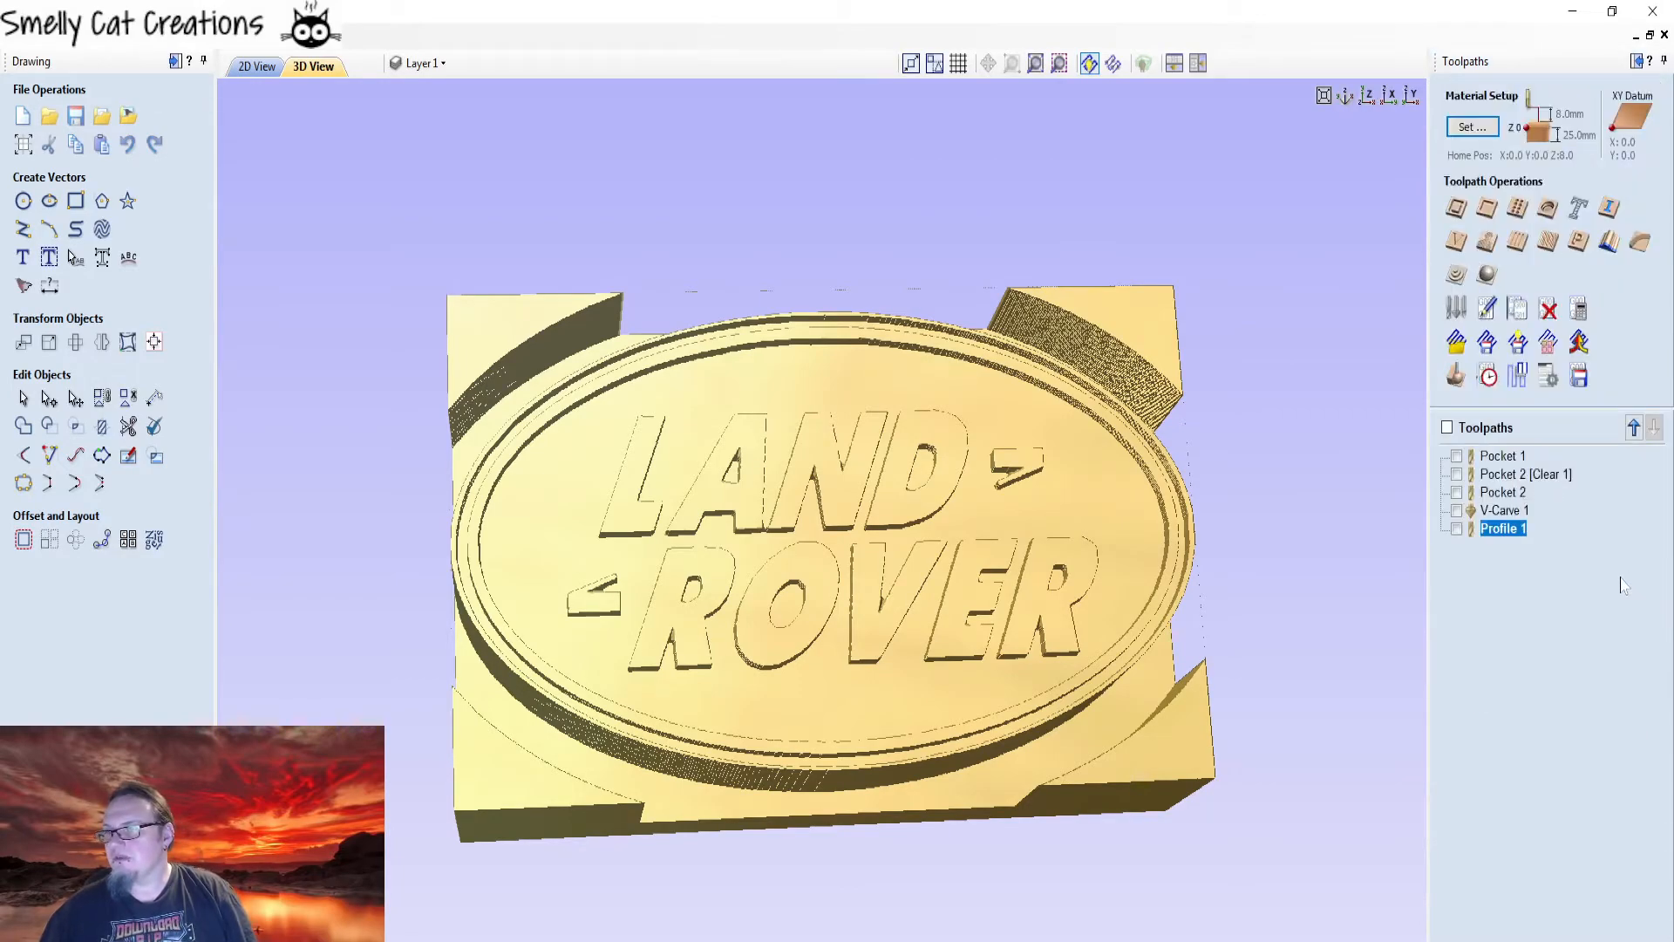
click(1497, 457)
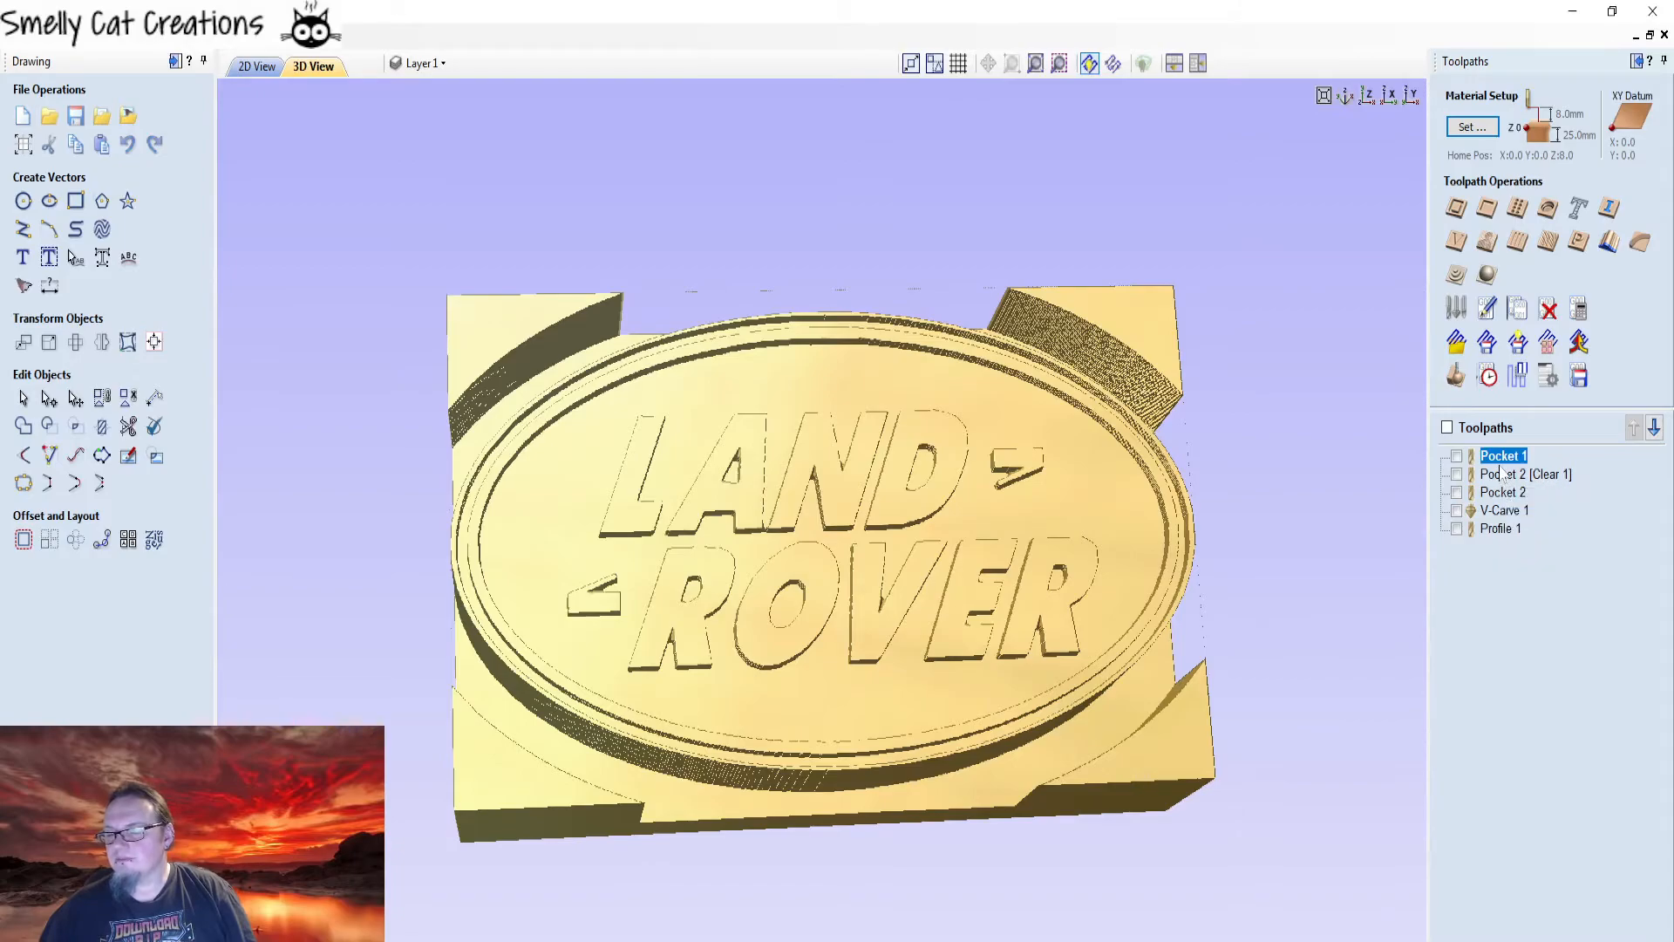
mouse_move(1482, 485)
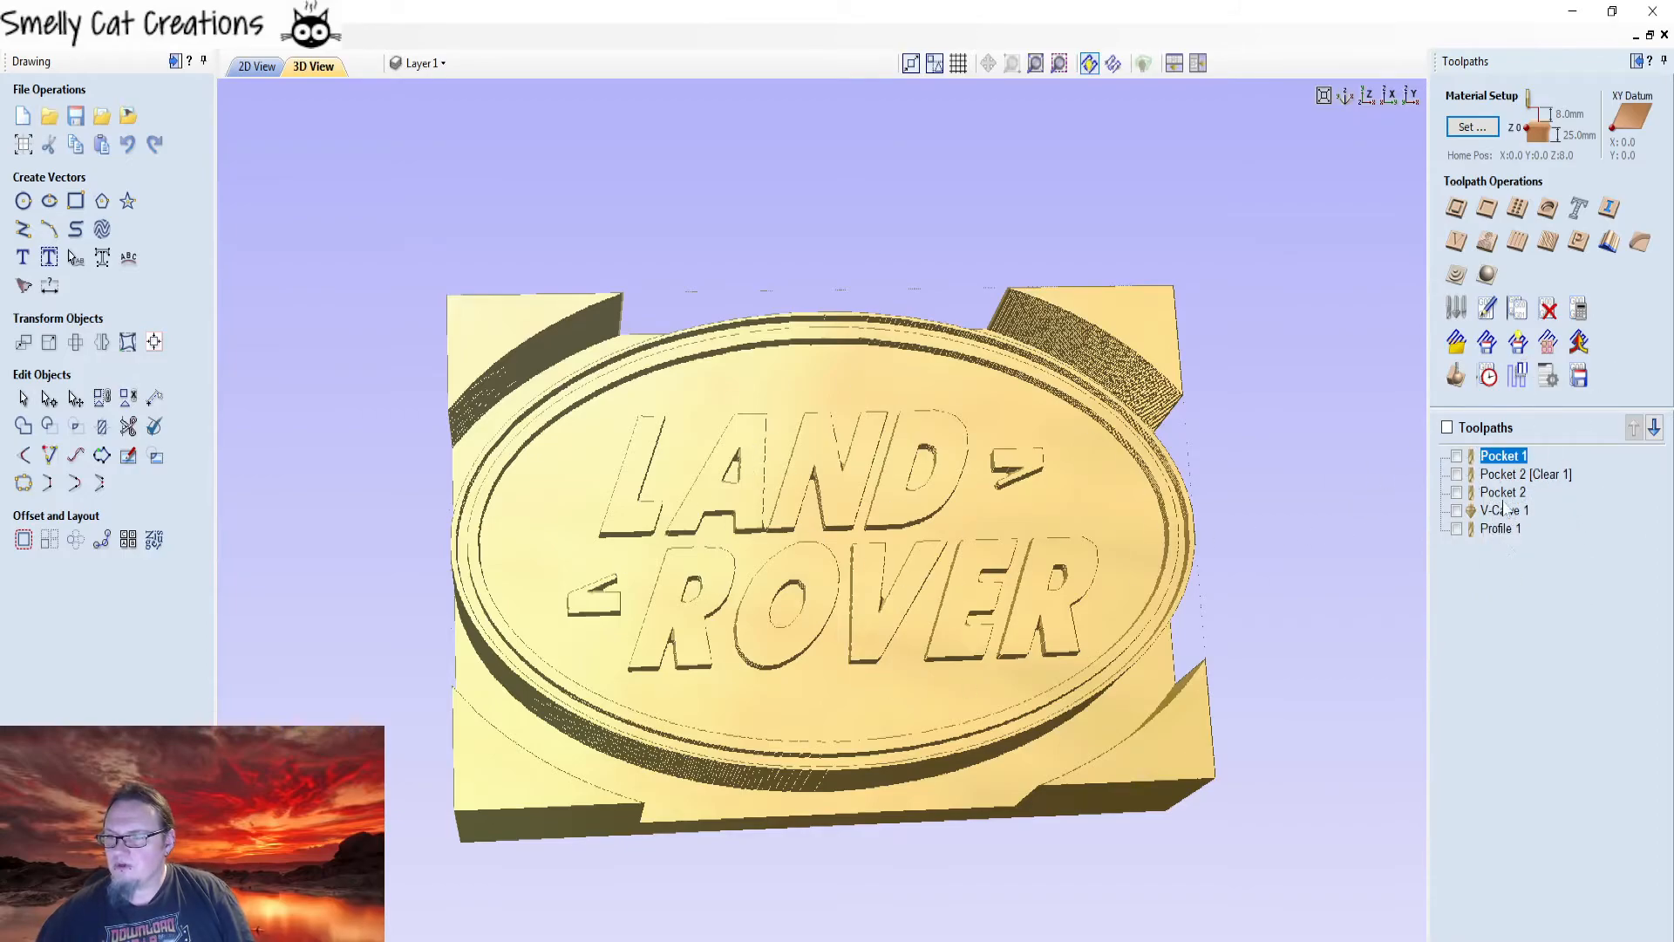
click(1579, 377)
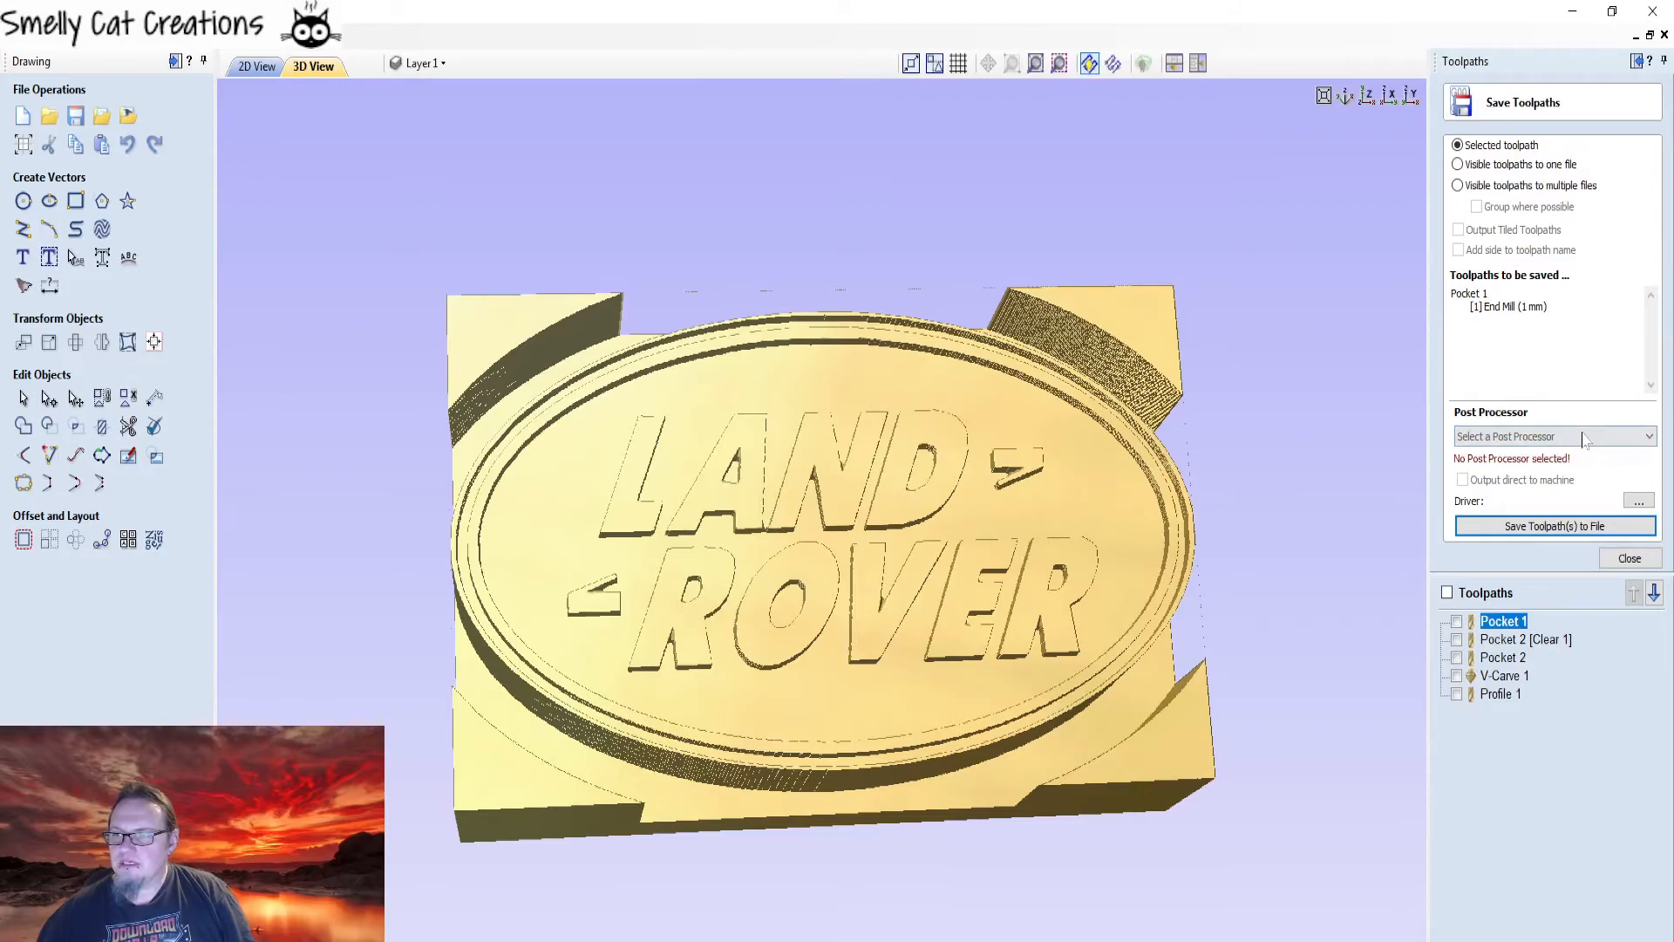
- Set the post processor for the saved toolpaths to Grbl (mm) (*.gcode)
click(1502, 441)
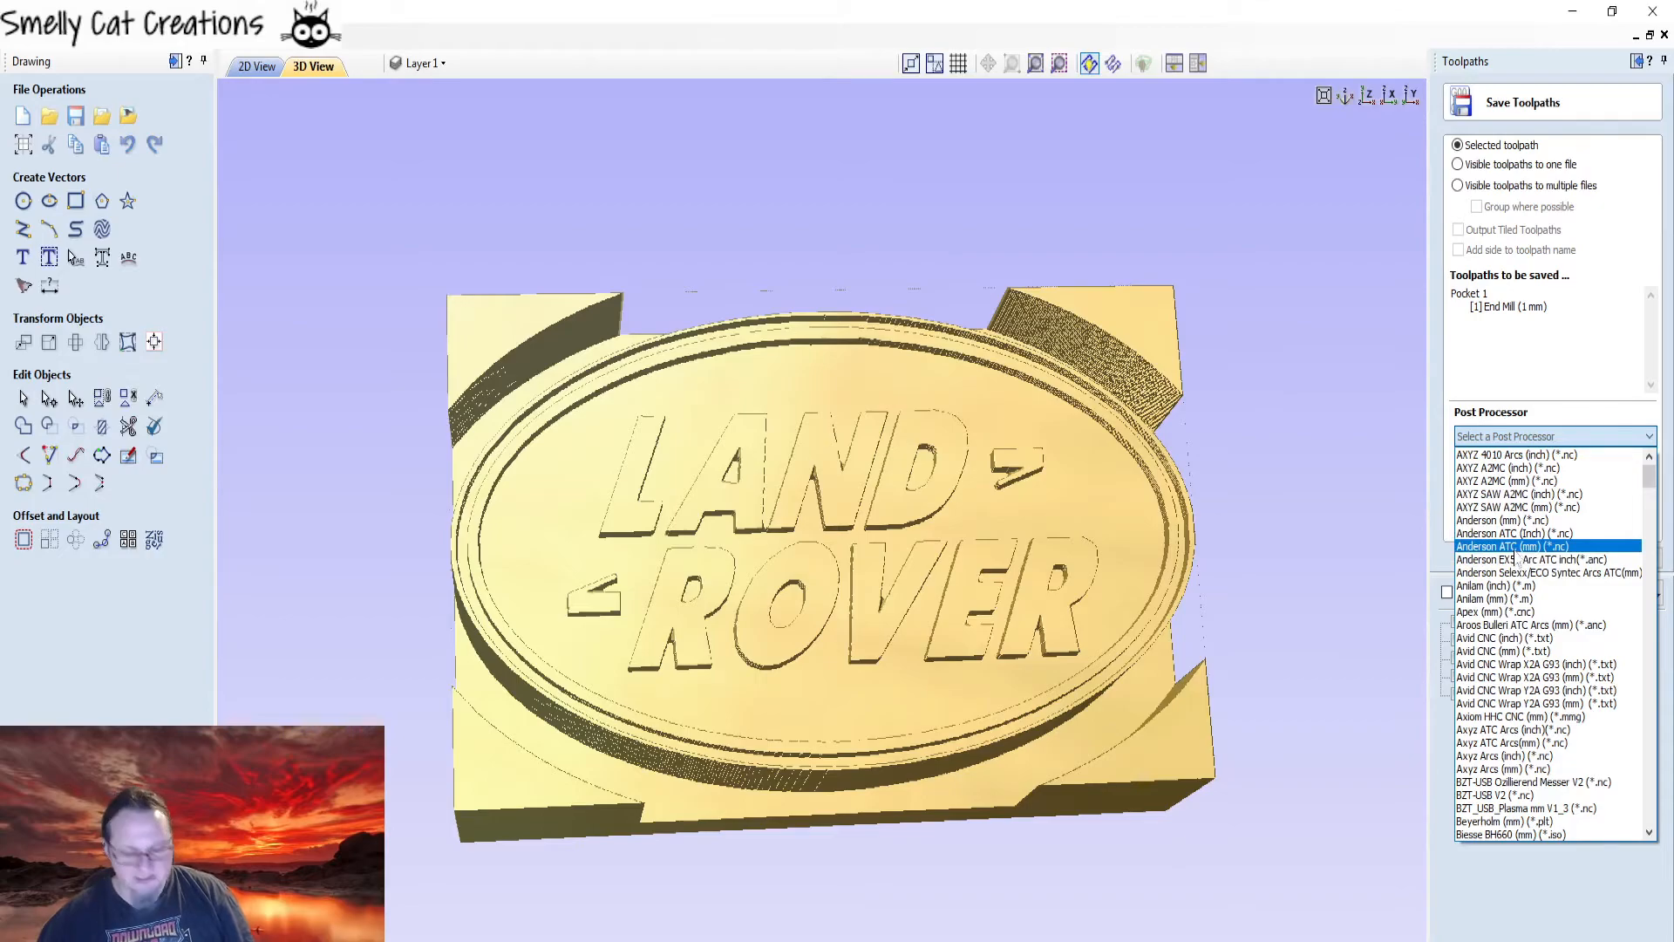
scroll(1520, 526, down, 10)
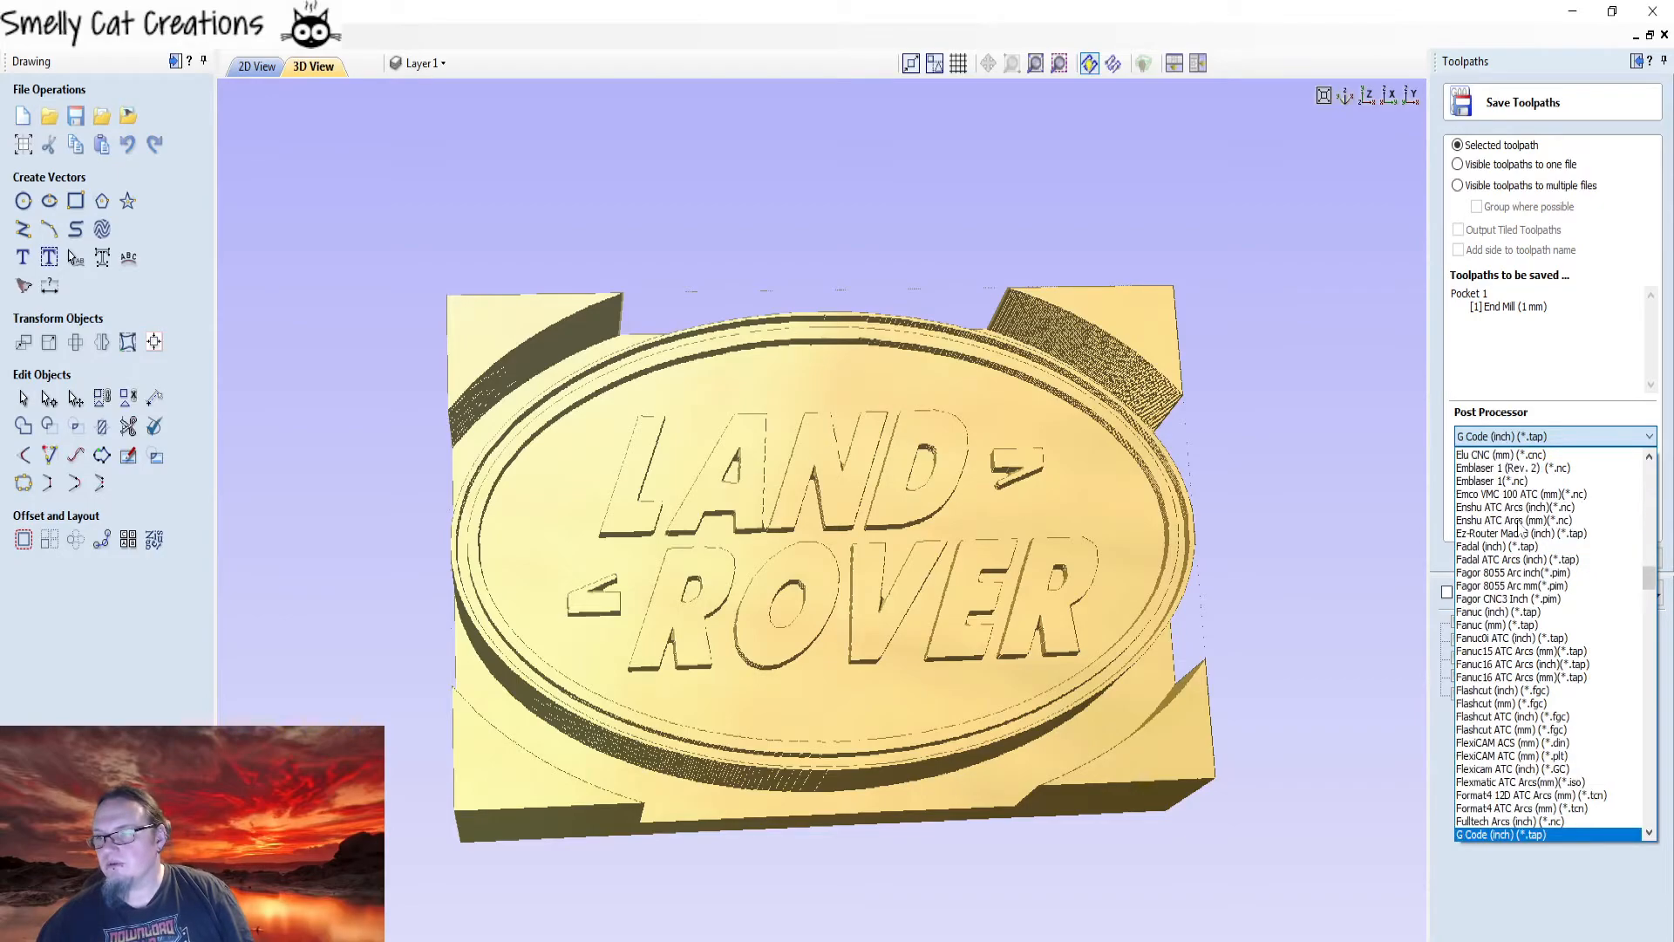
scroll(1553, 536, down, 7)
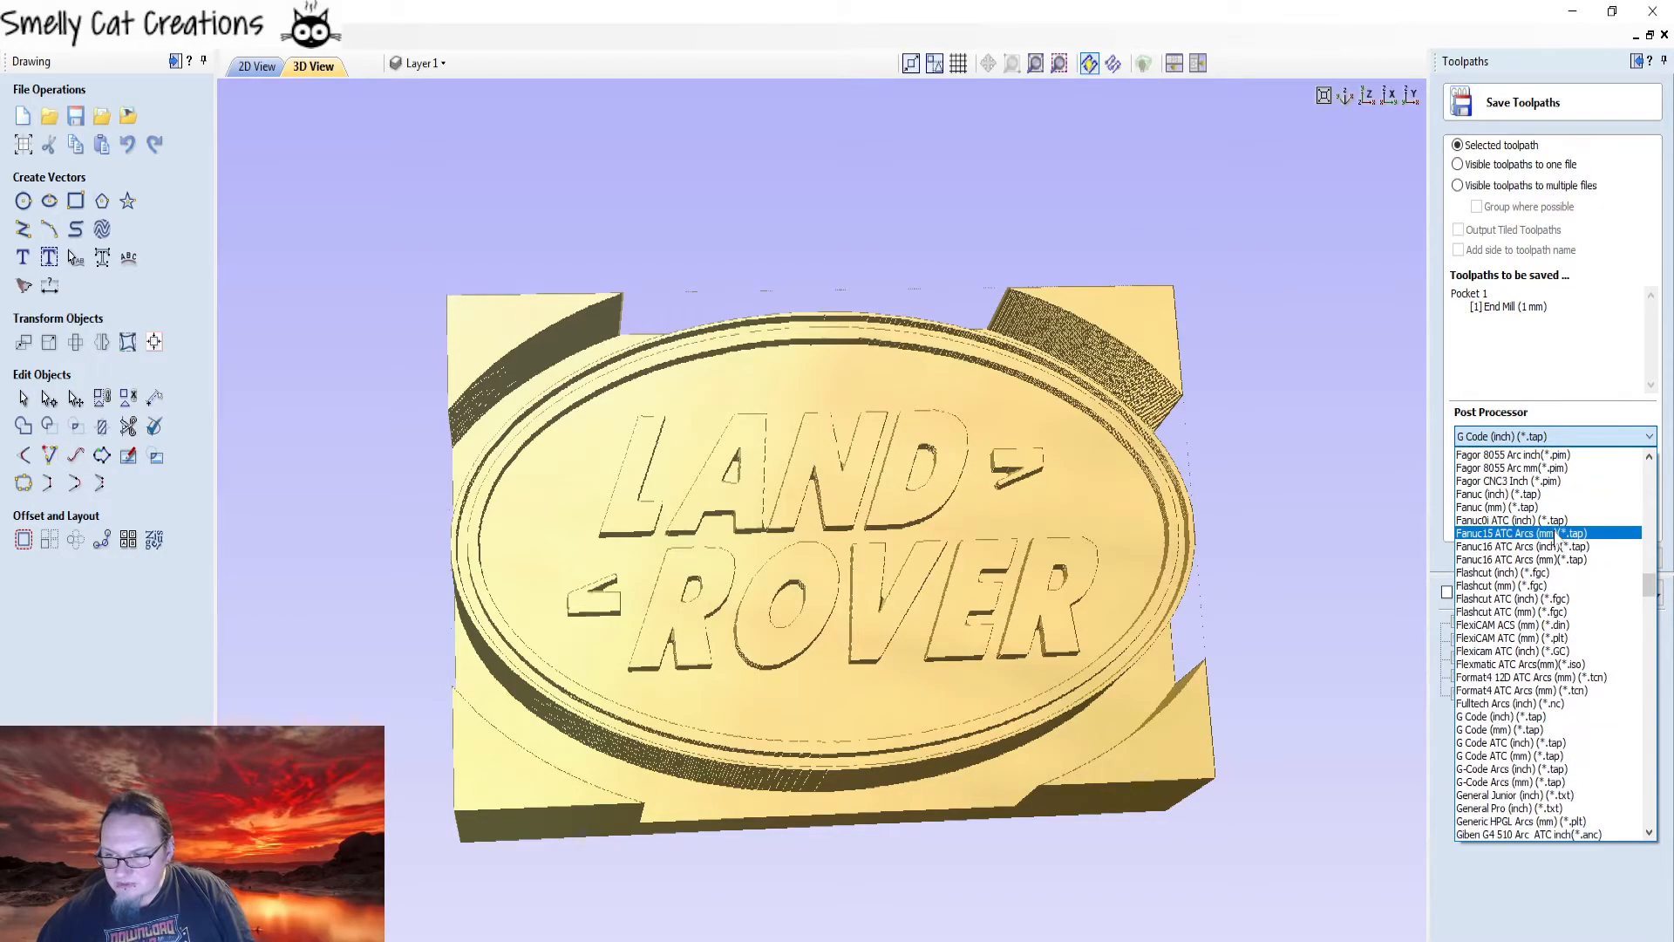
scroll(1555, 538, down, 2)
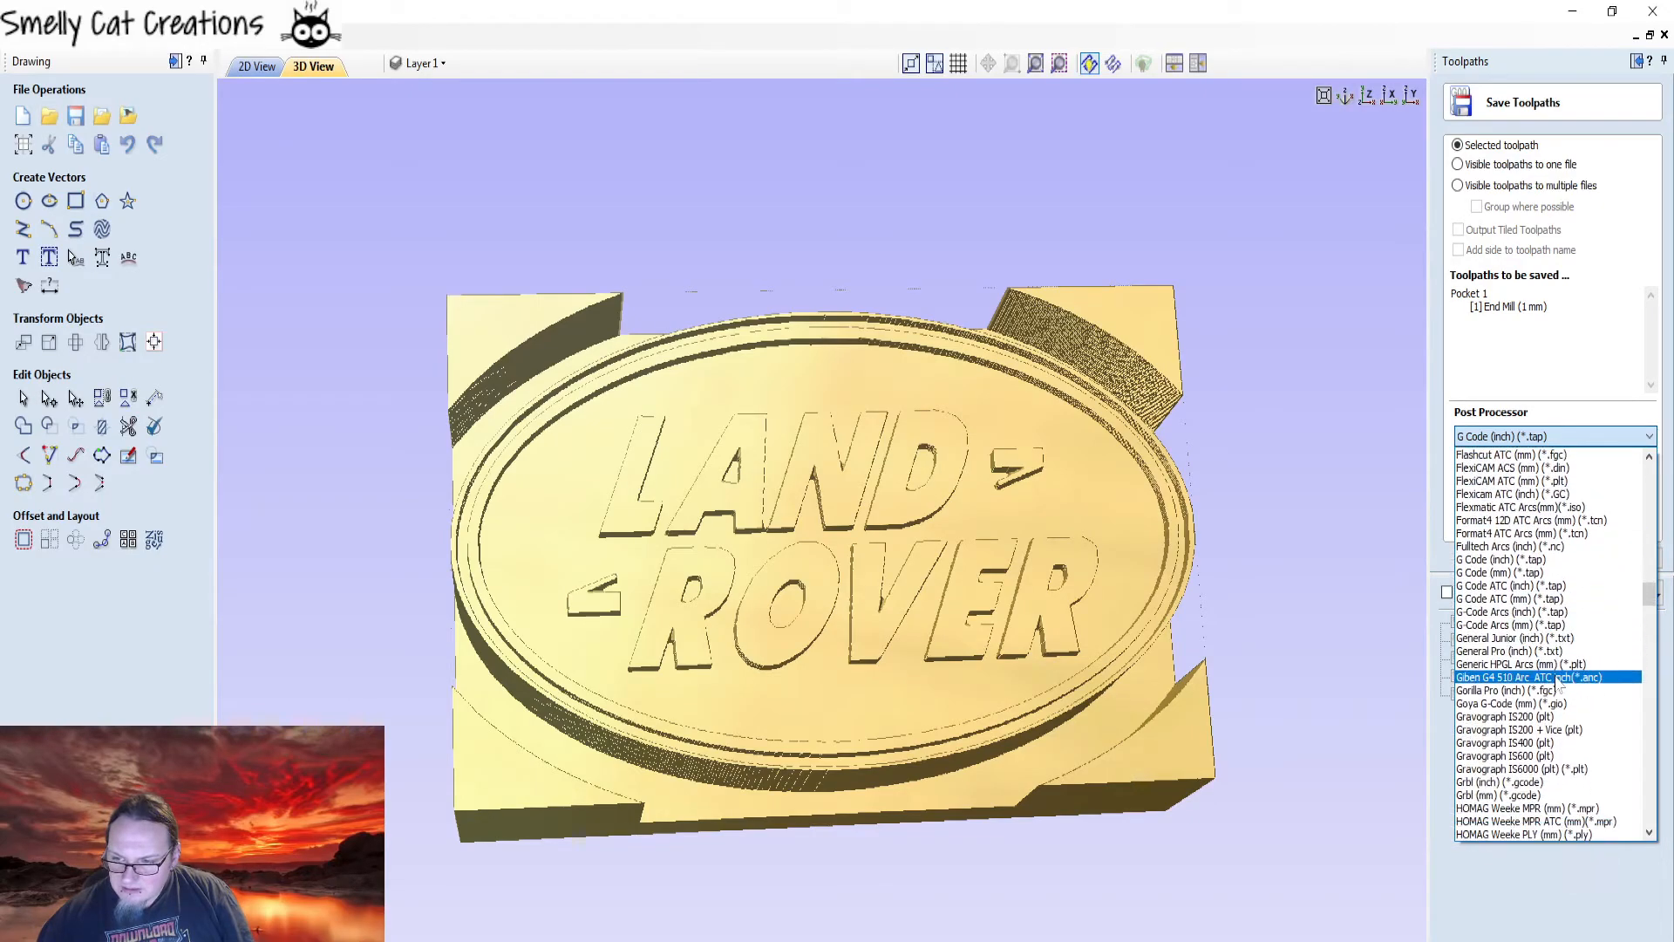
click(1502, 795)
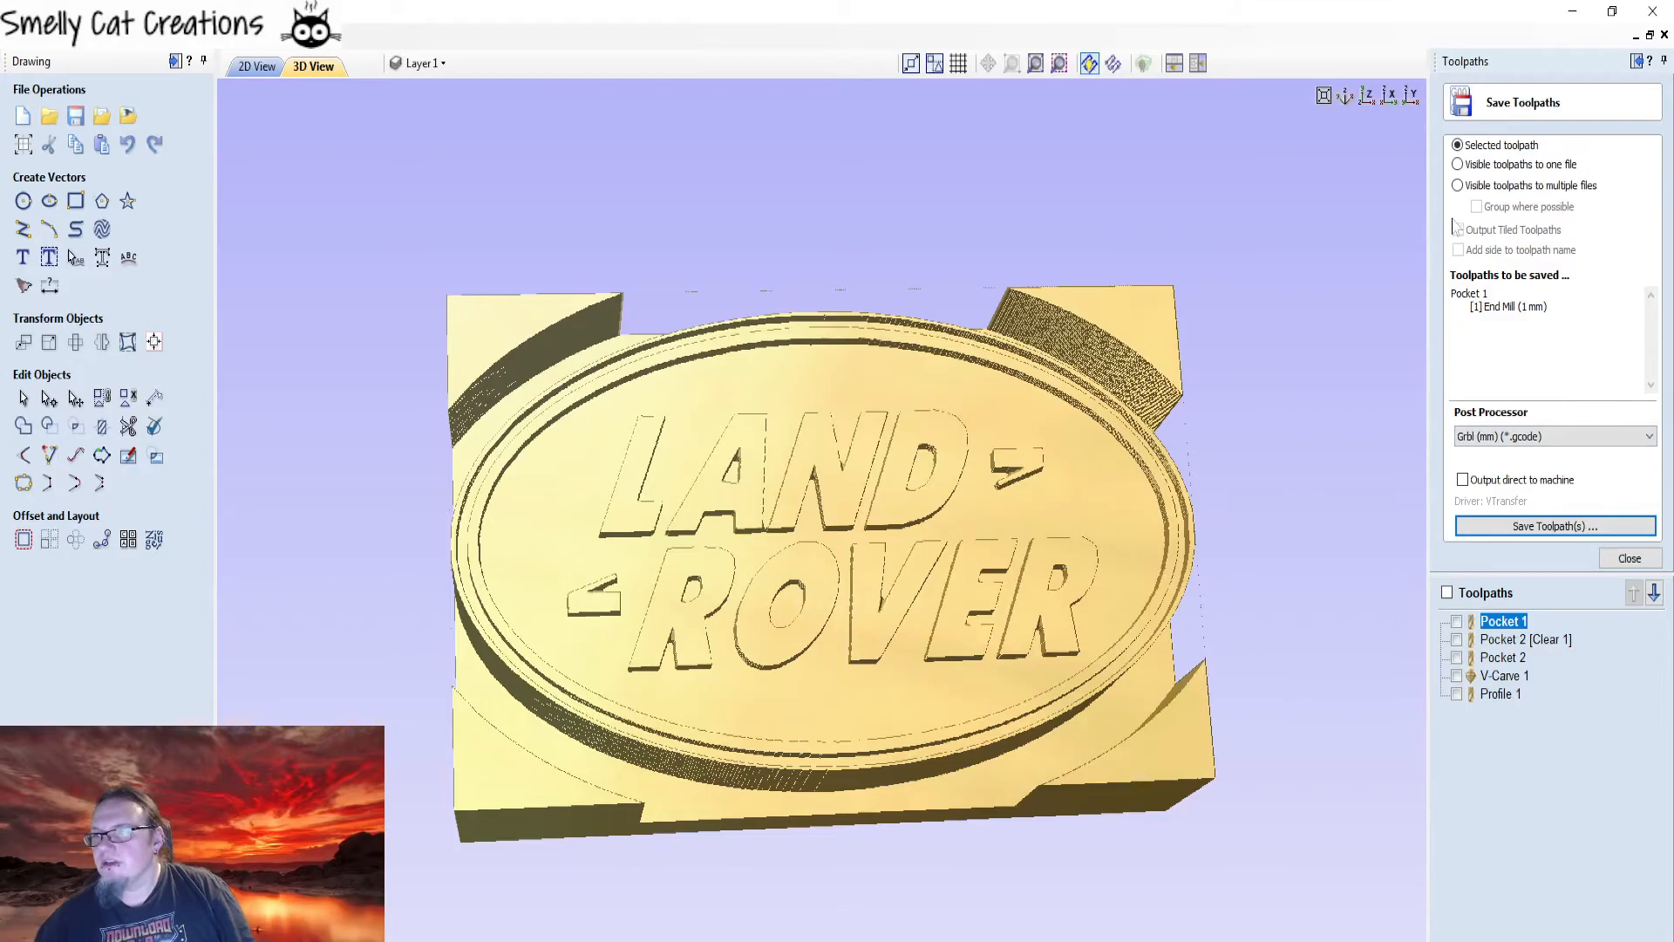
- Try to output all the toolpaths to one file by making them visible, and hide them again
click(1446, 591)
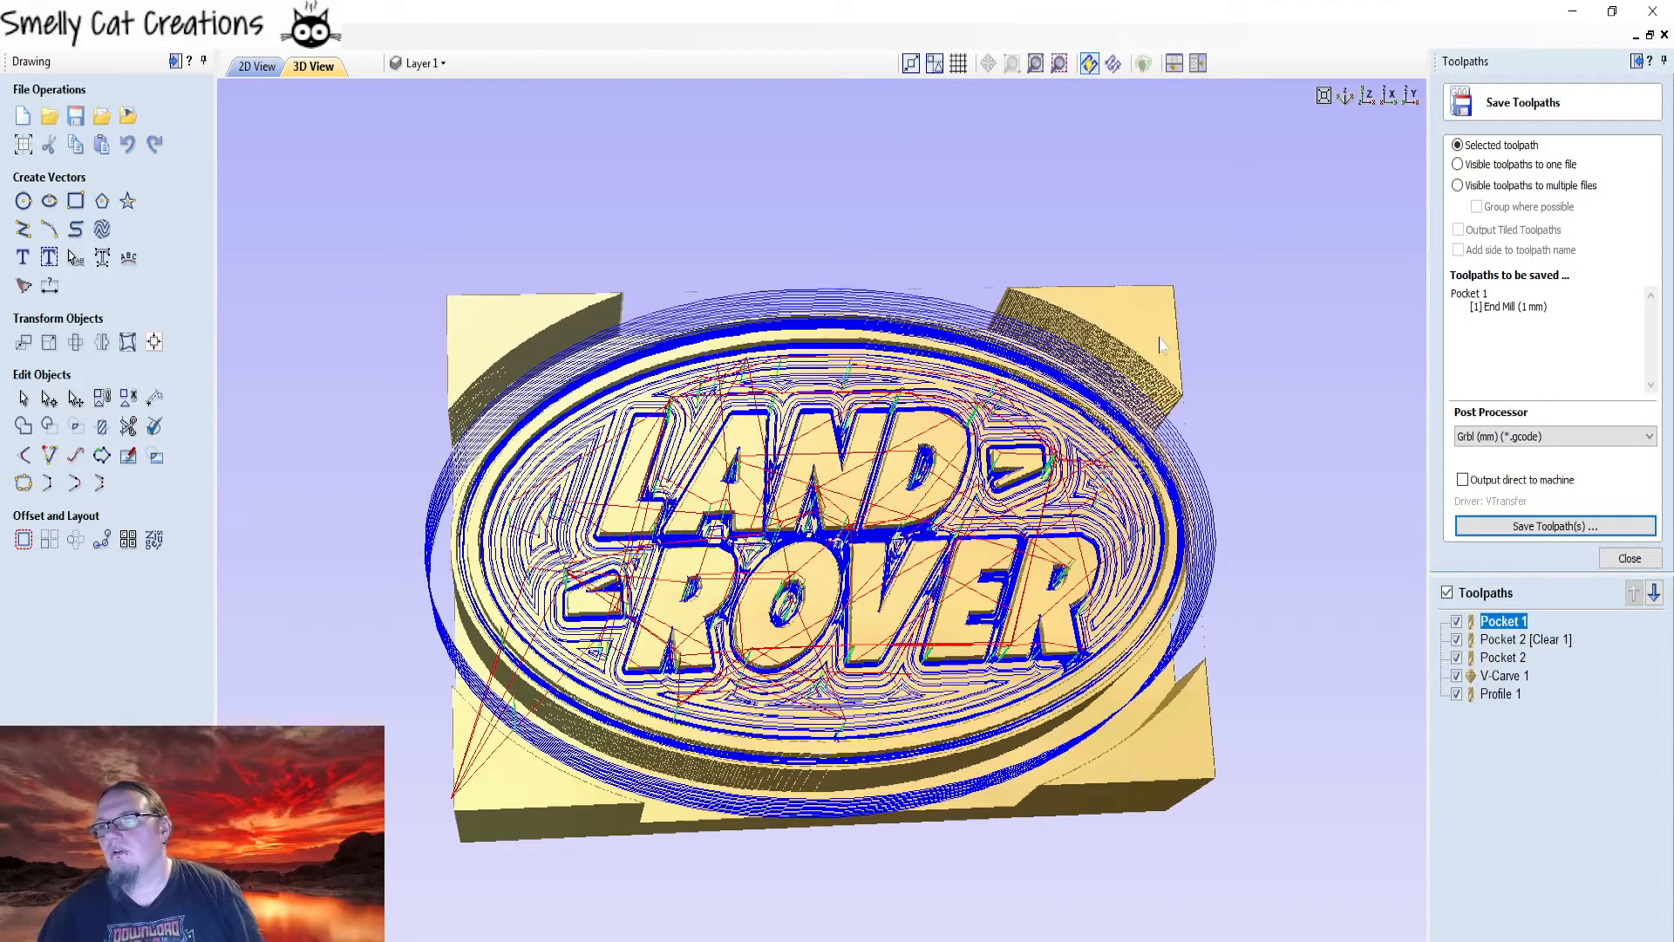
click(1457, 165)
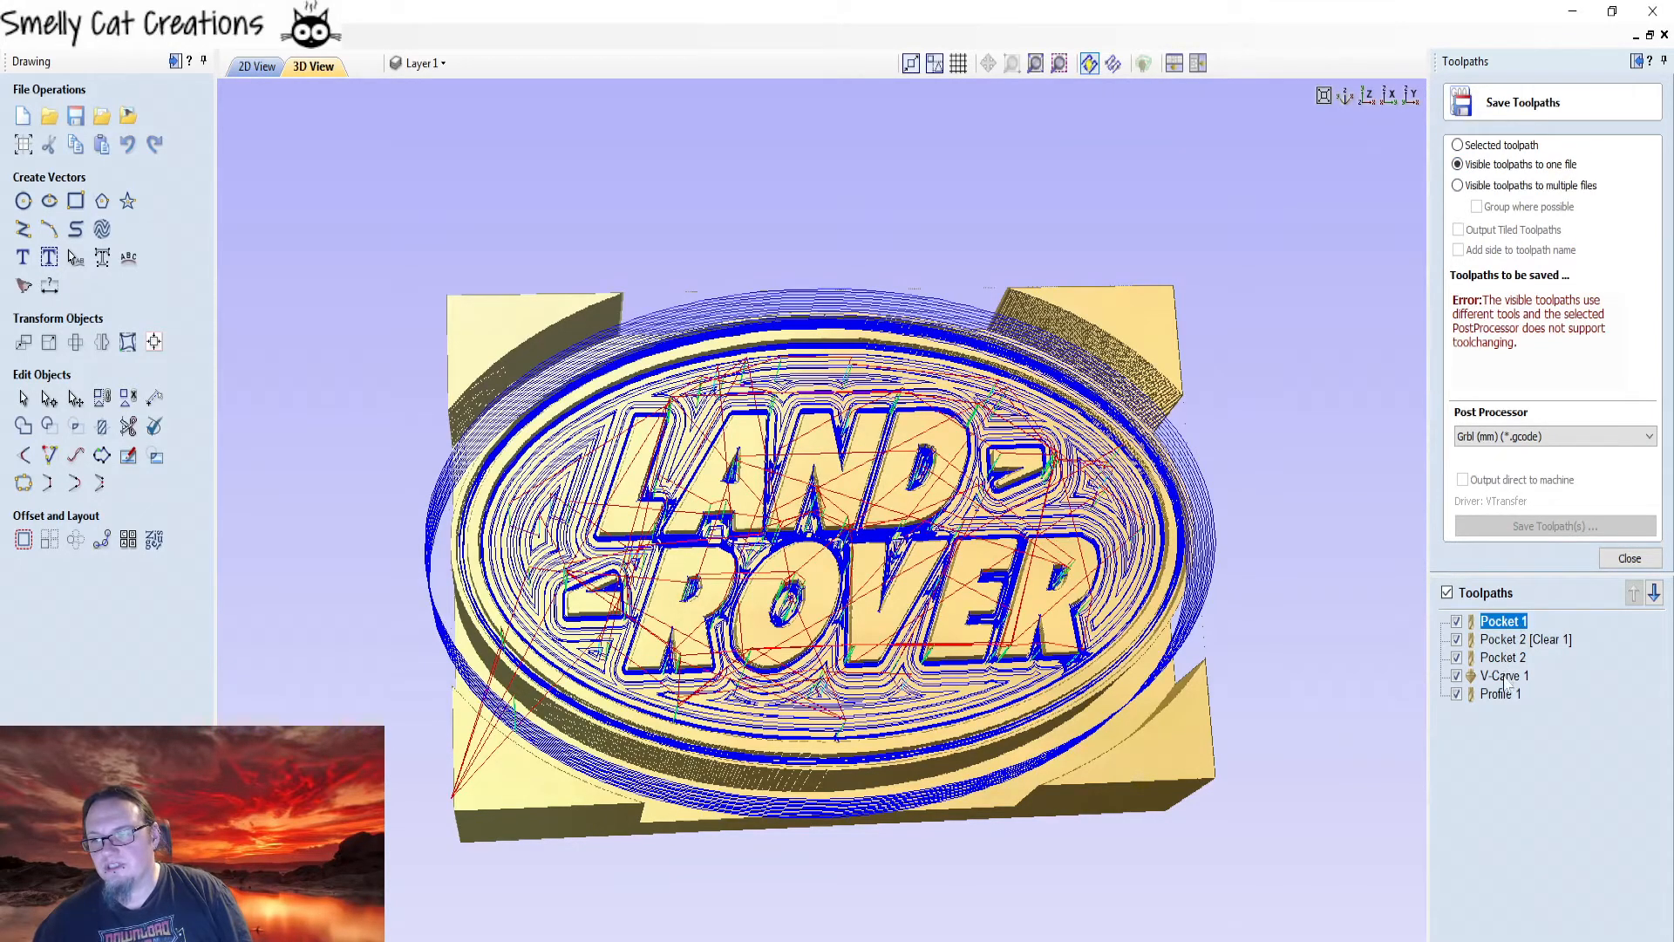
mouse_move(1506, 644)
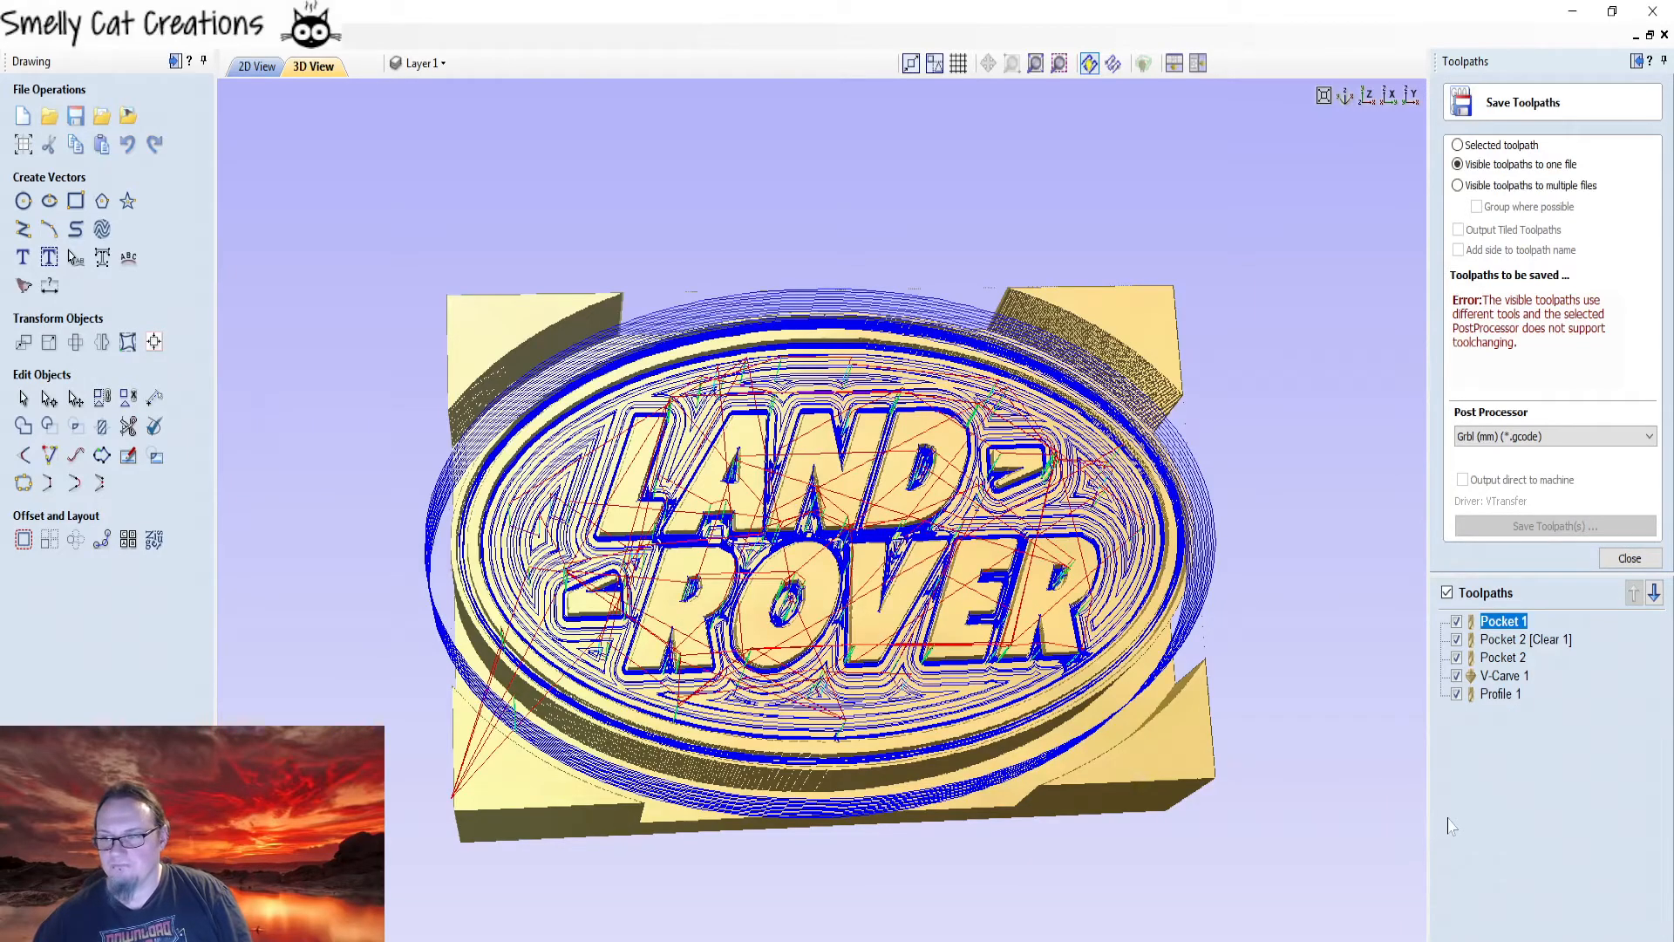
click(1448, 592)
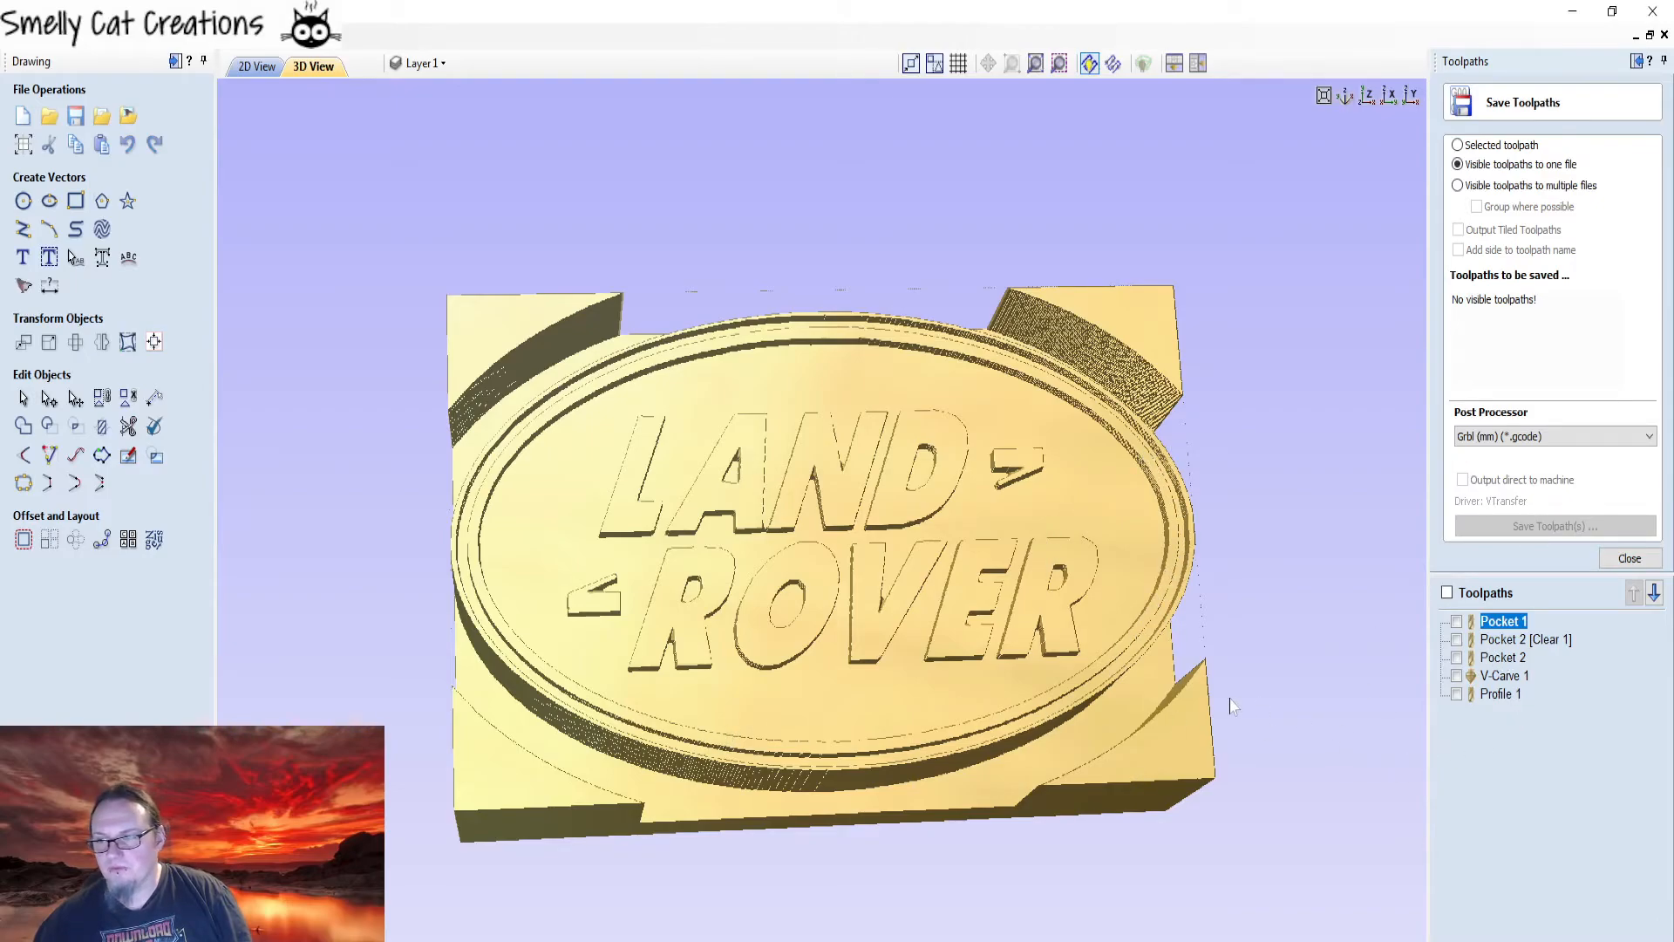
- Show only Pocket 1 and Pocket 2 as a combined one-file output, and hide both again
click(1502, 659)
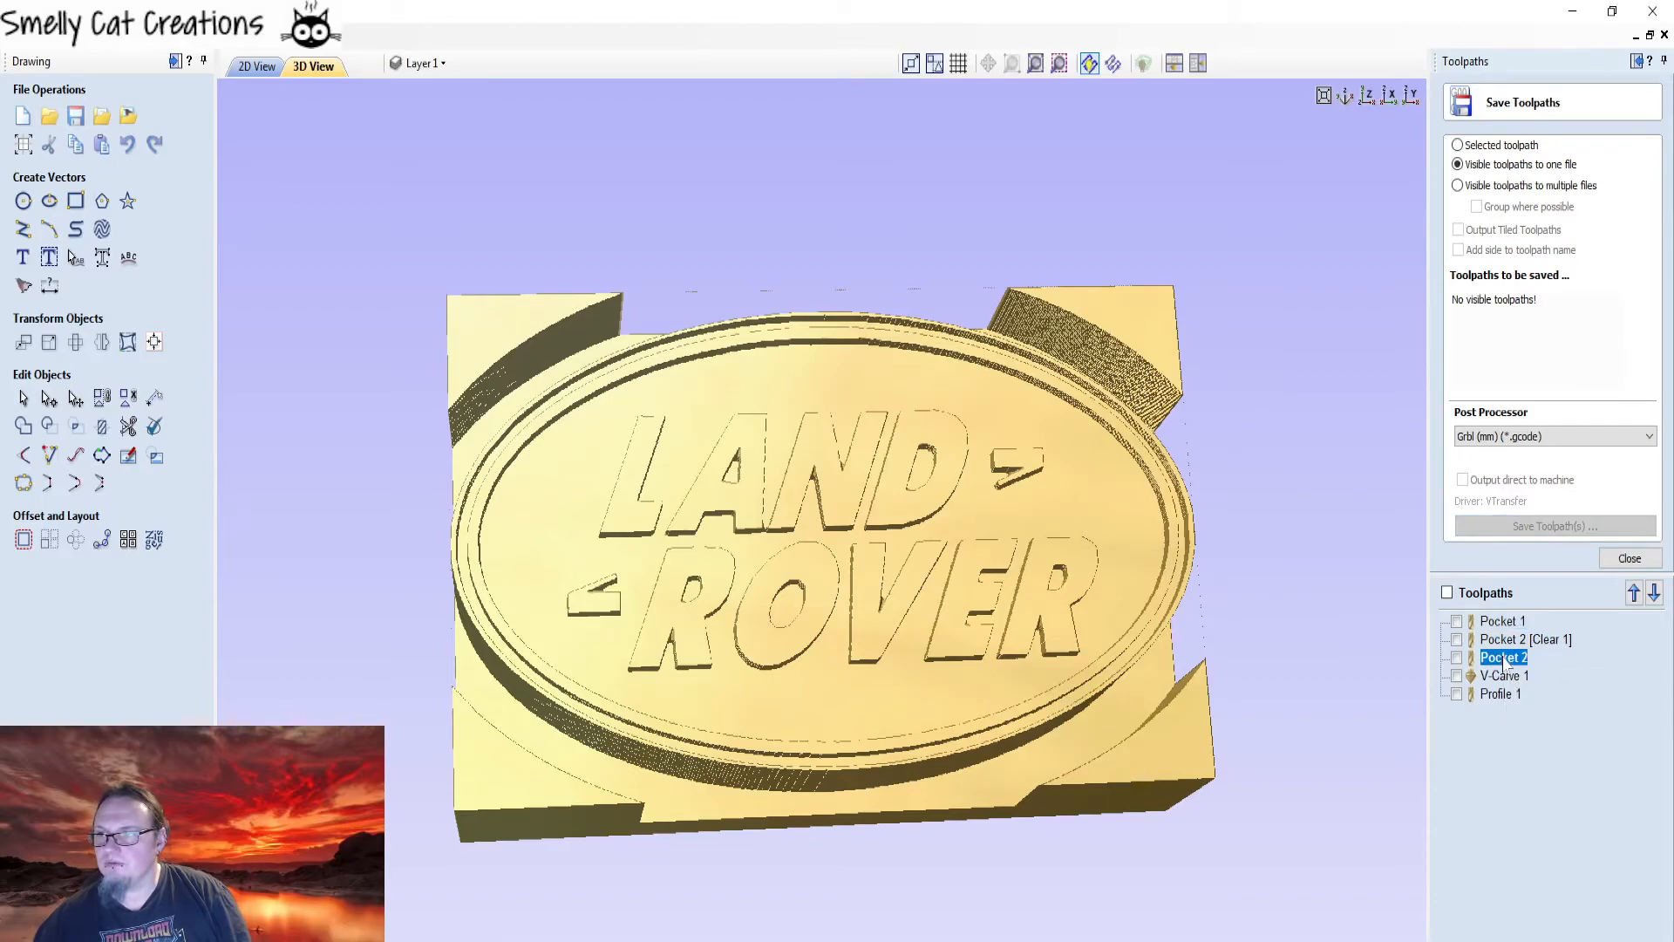
click(1456, 621)
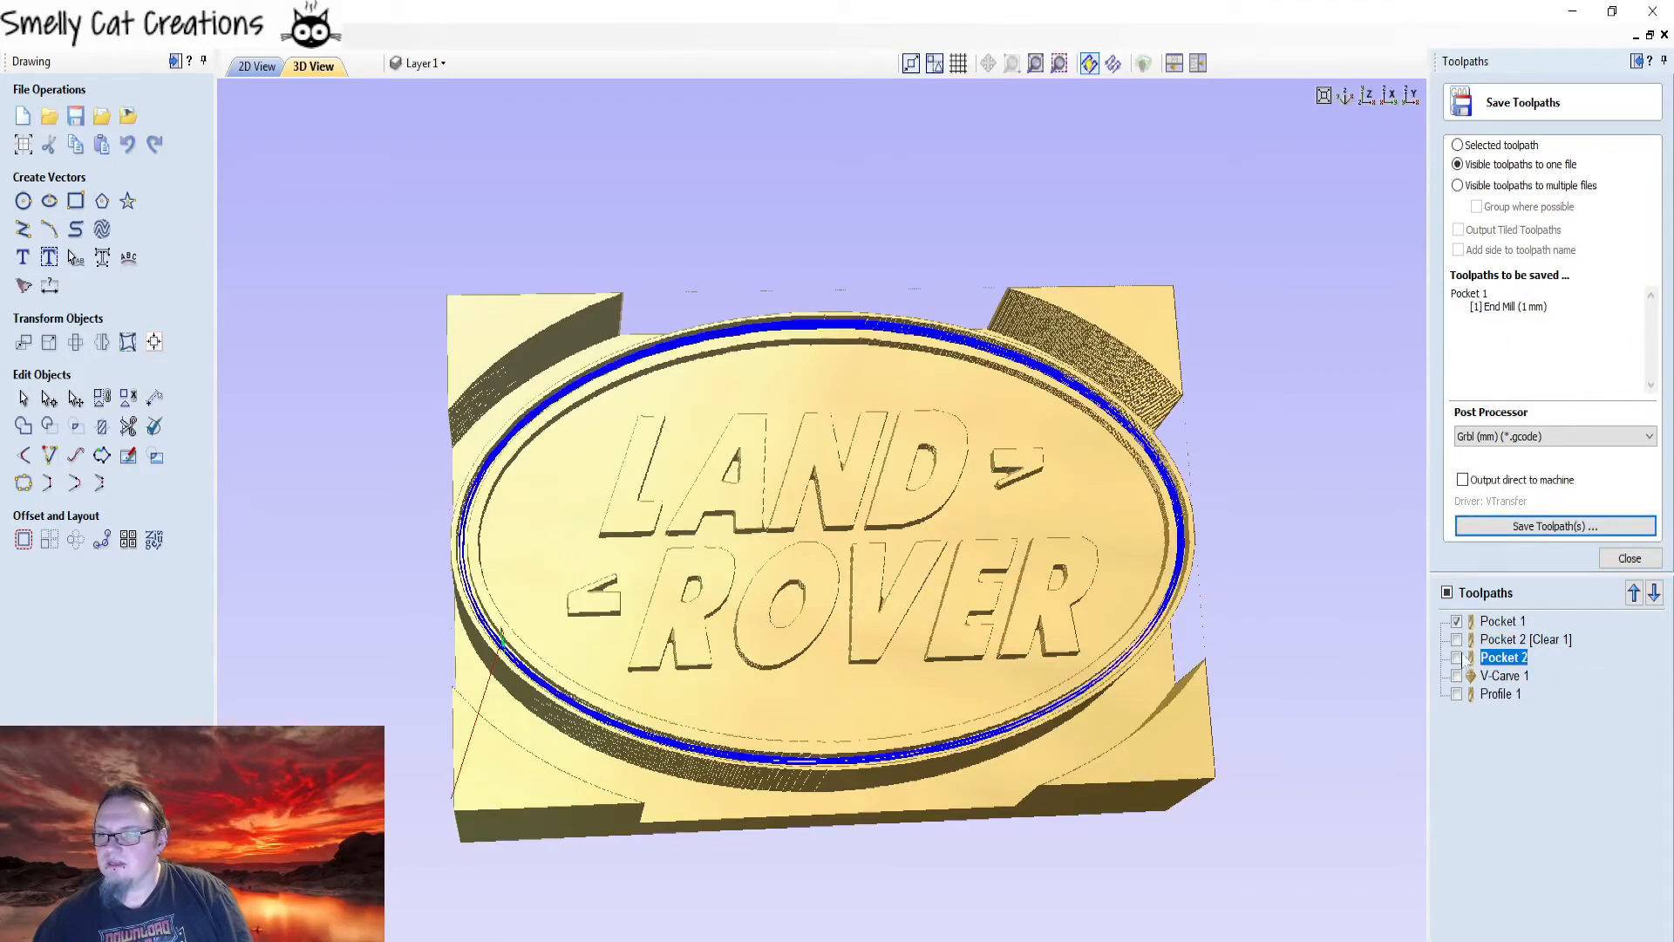
click(1456, 657)
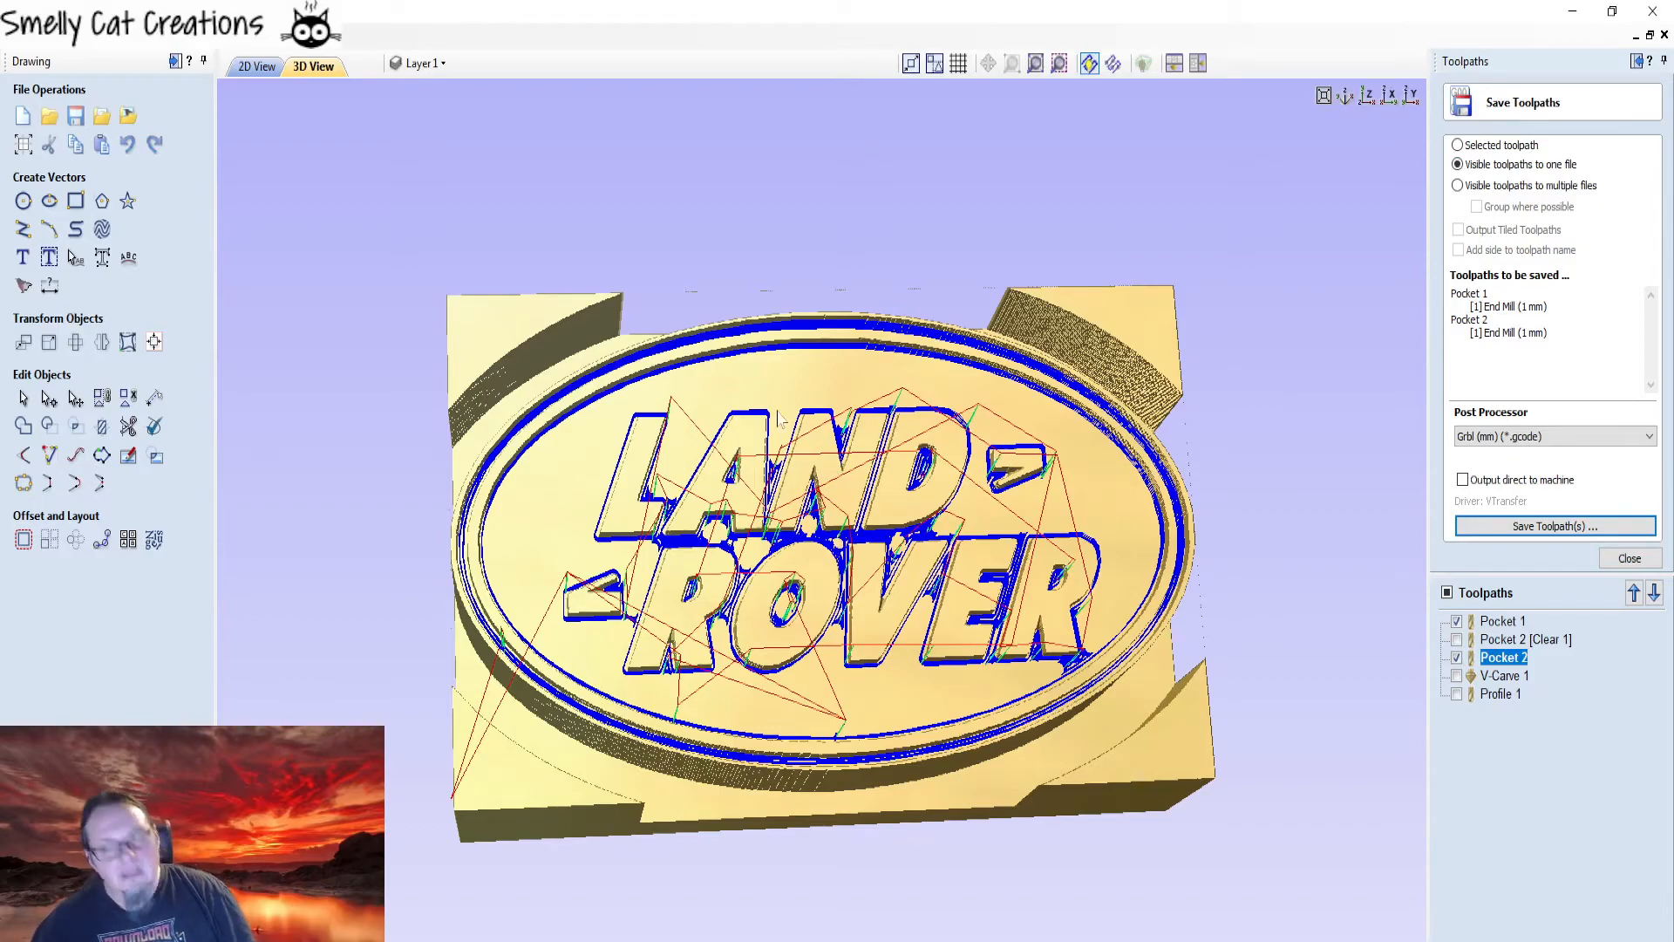
click(1456, 621)
click(1456, 658)
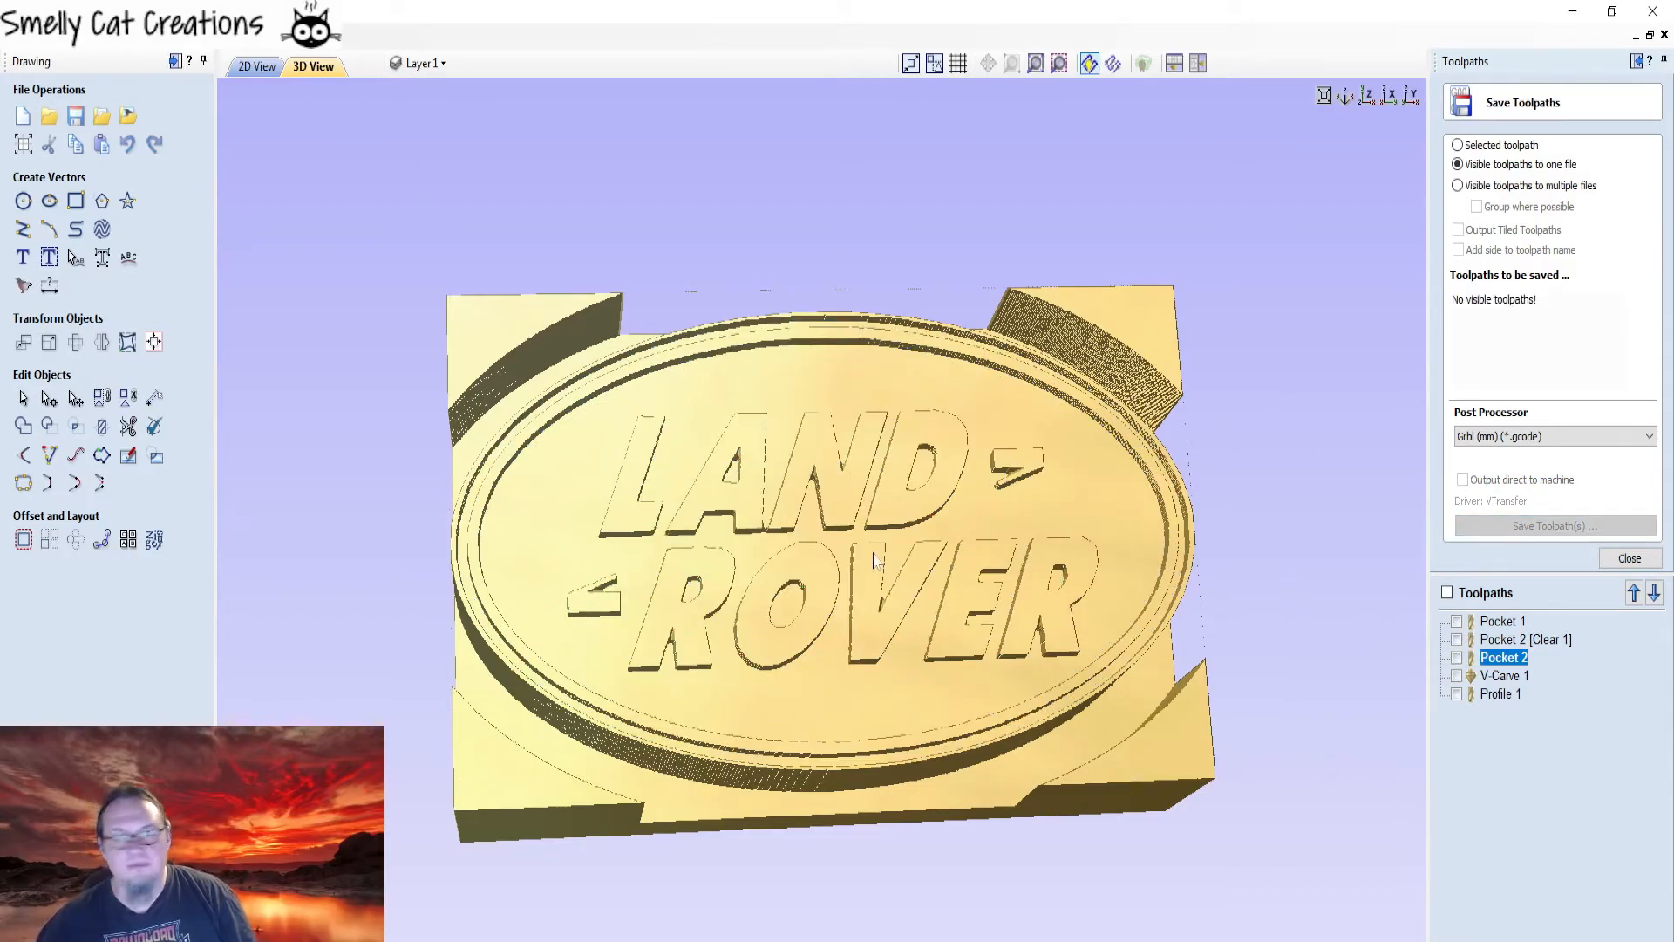
- Limit the output to the selected Pocket 1 toolpath, start saving it to a file, and cancel the save
click(1482, 621)
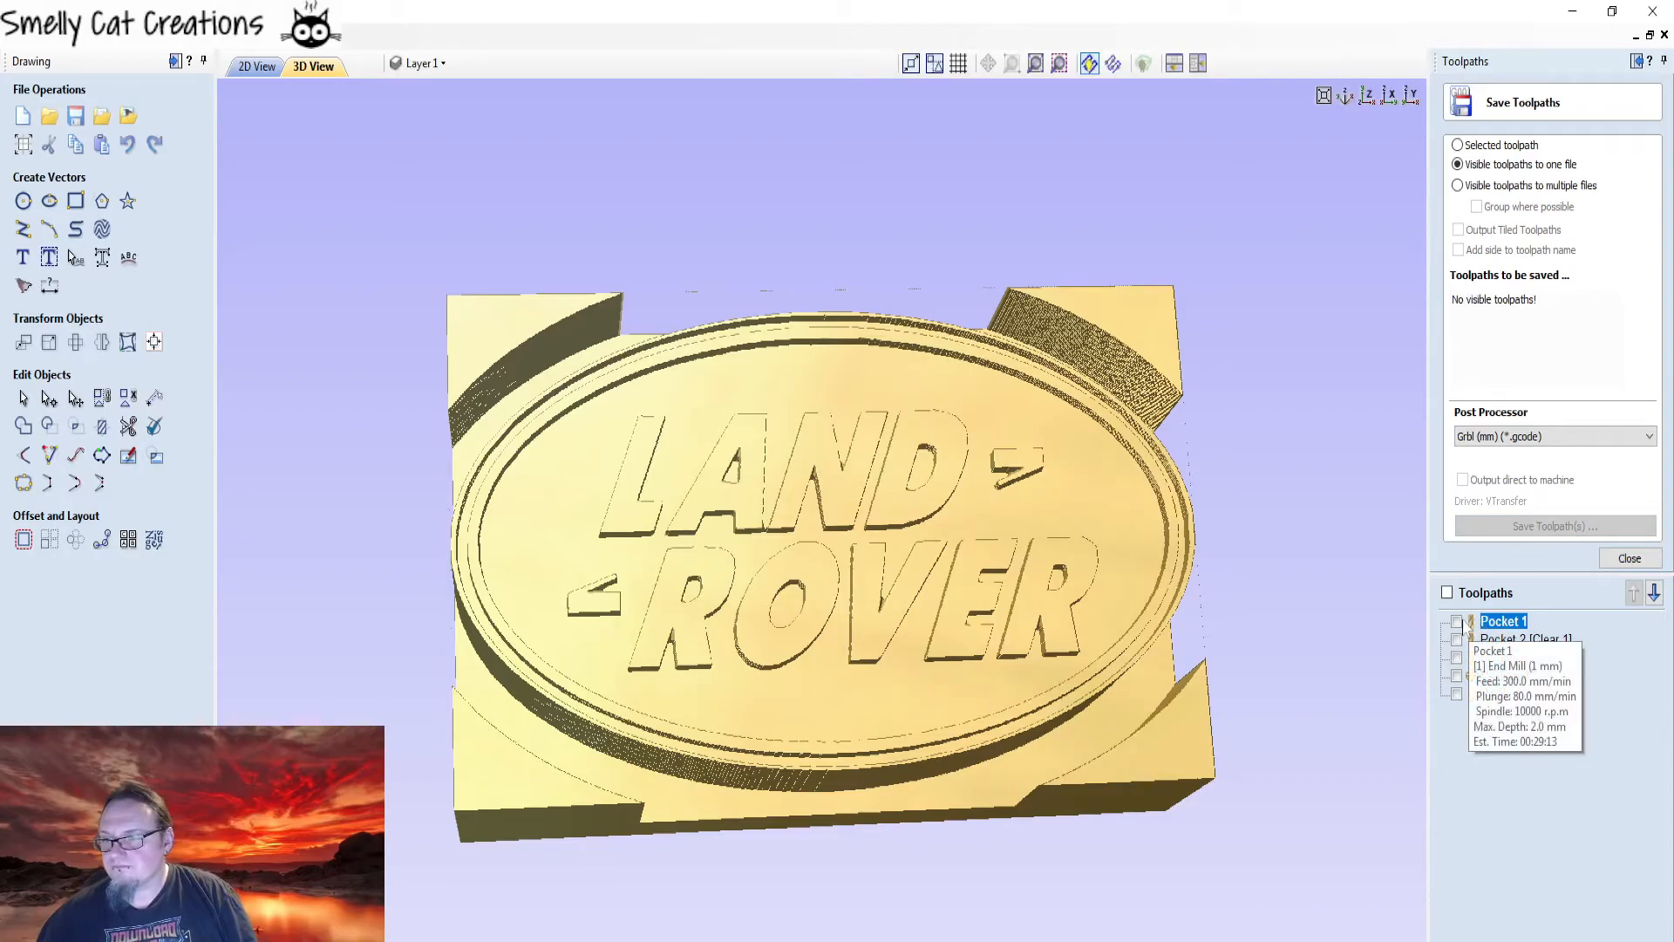
click(1457, 145)
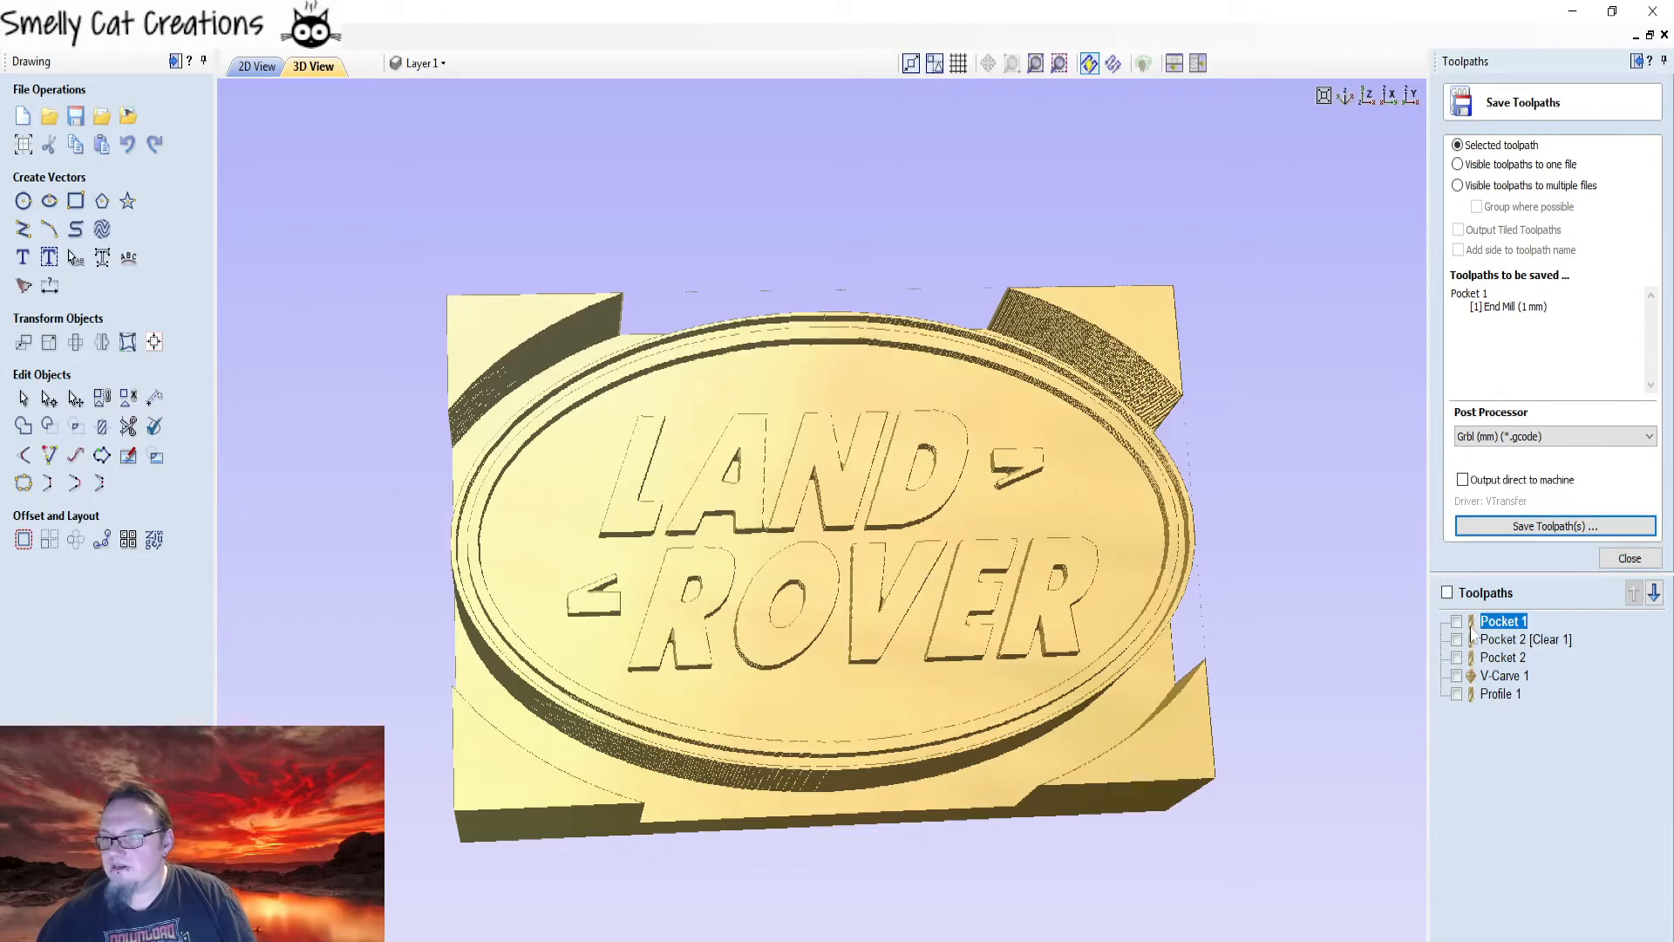
click(1589, 526)
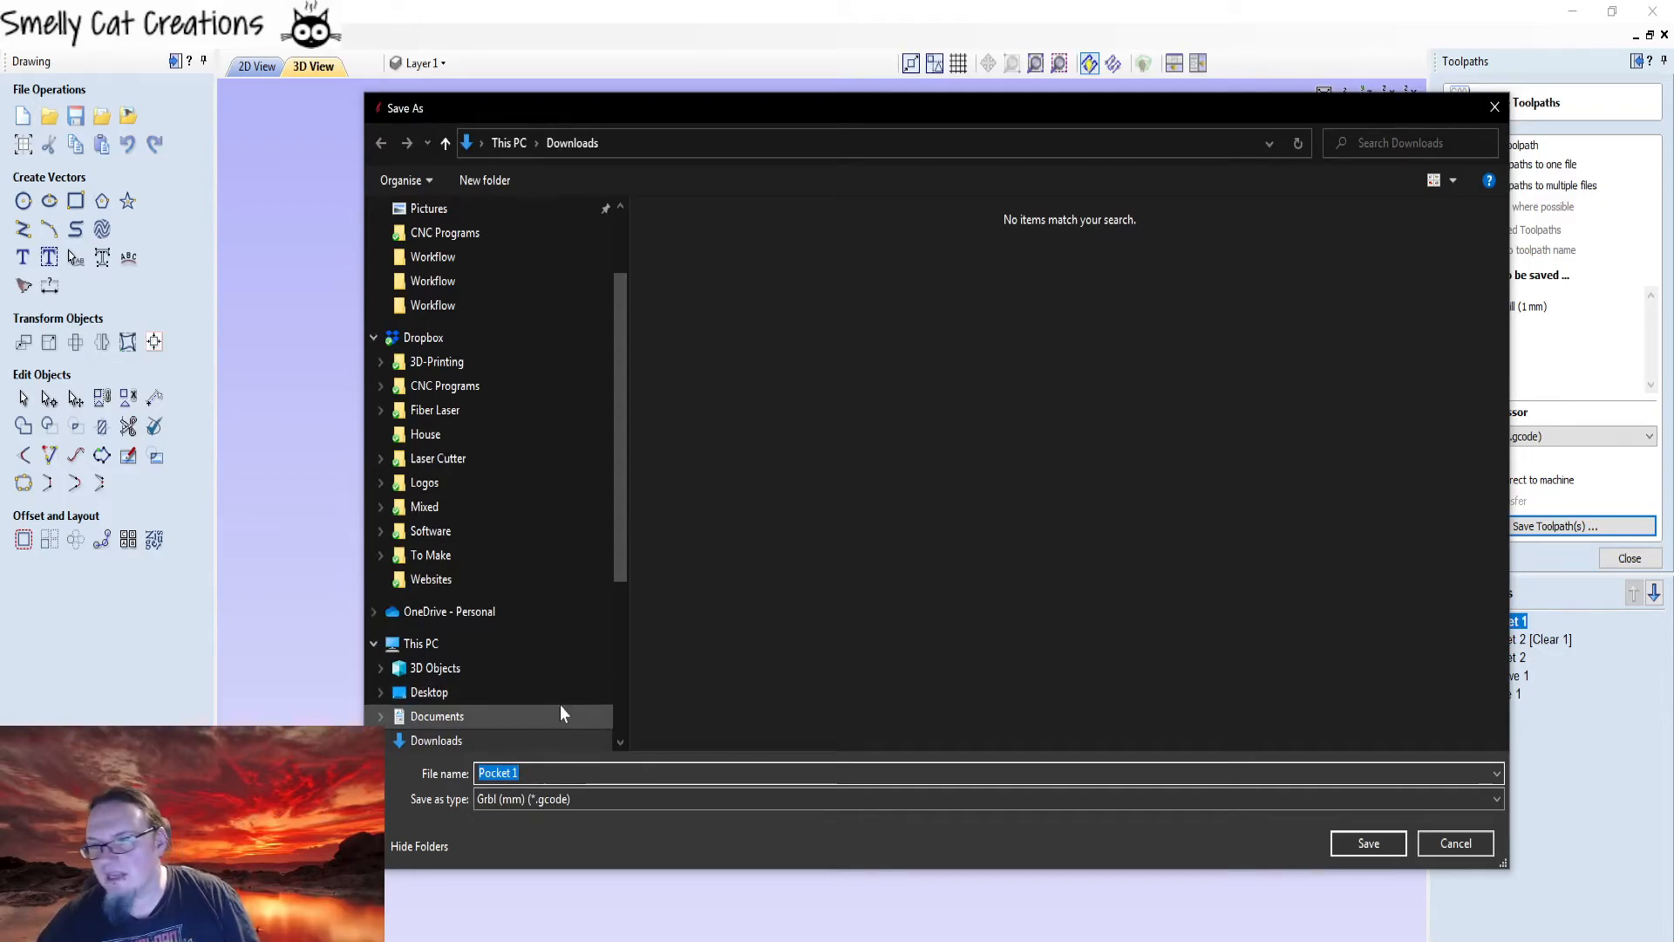
drag(862, 108, 630, 133)
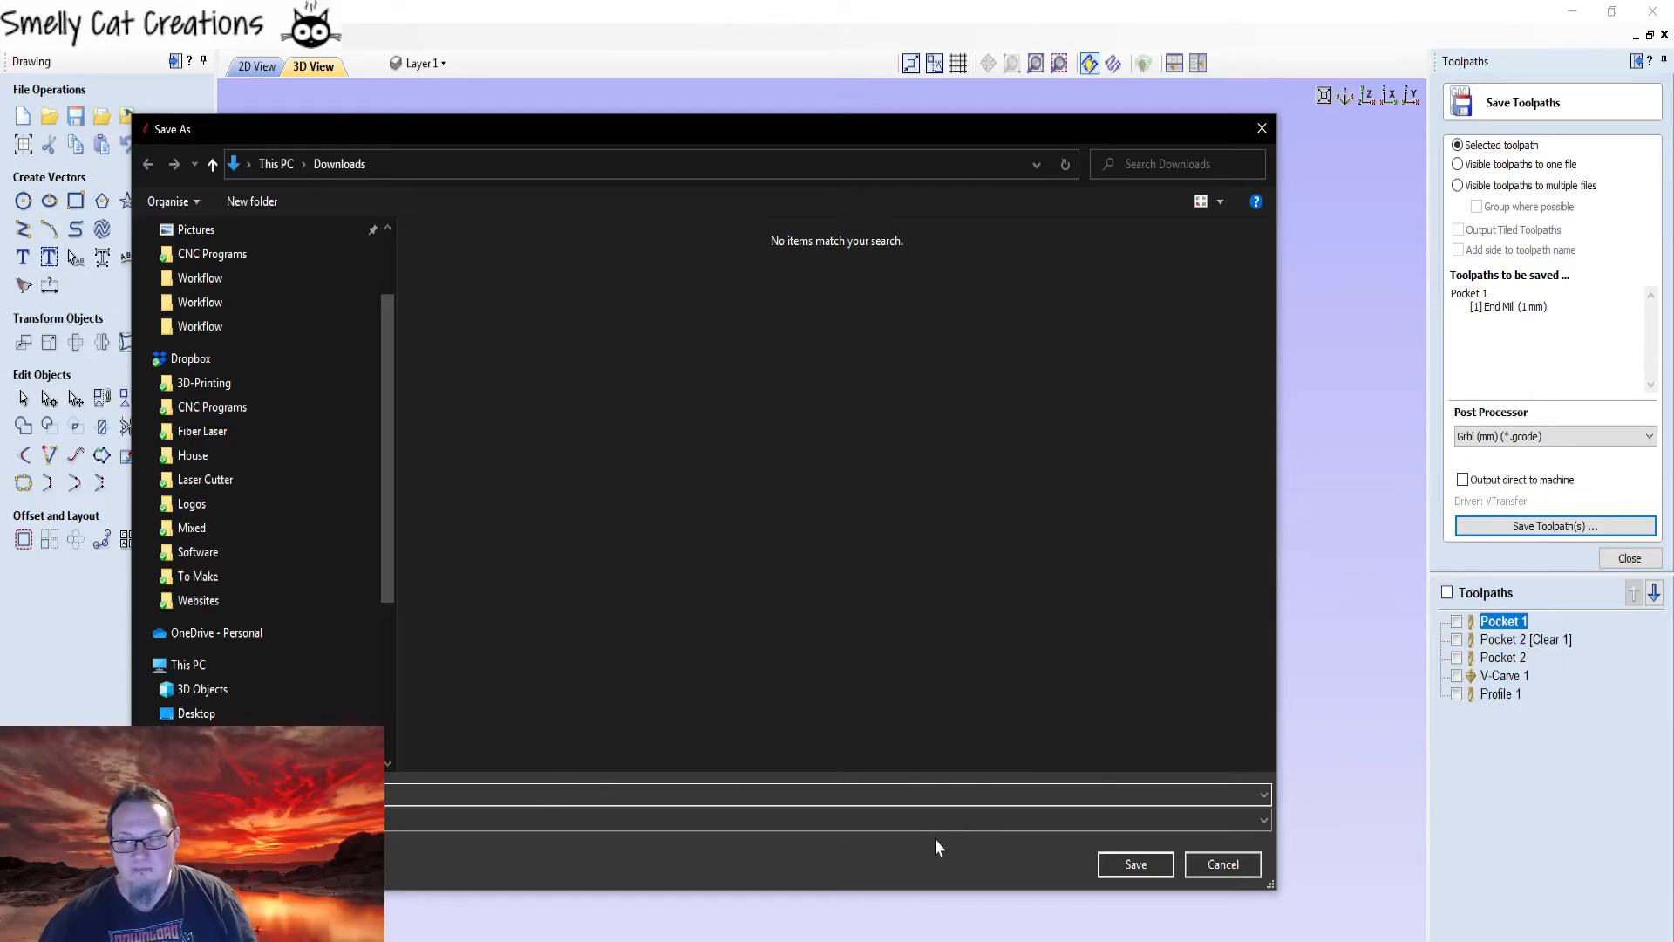
click(1243, 871)
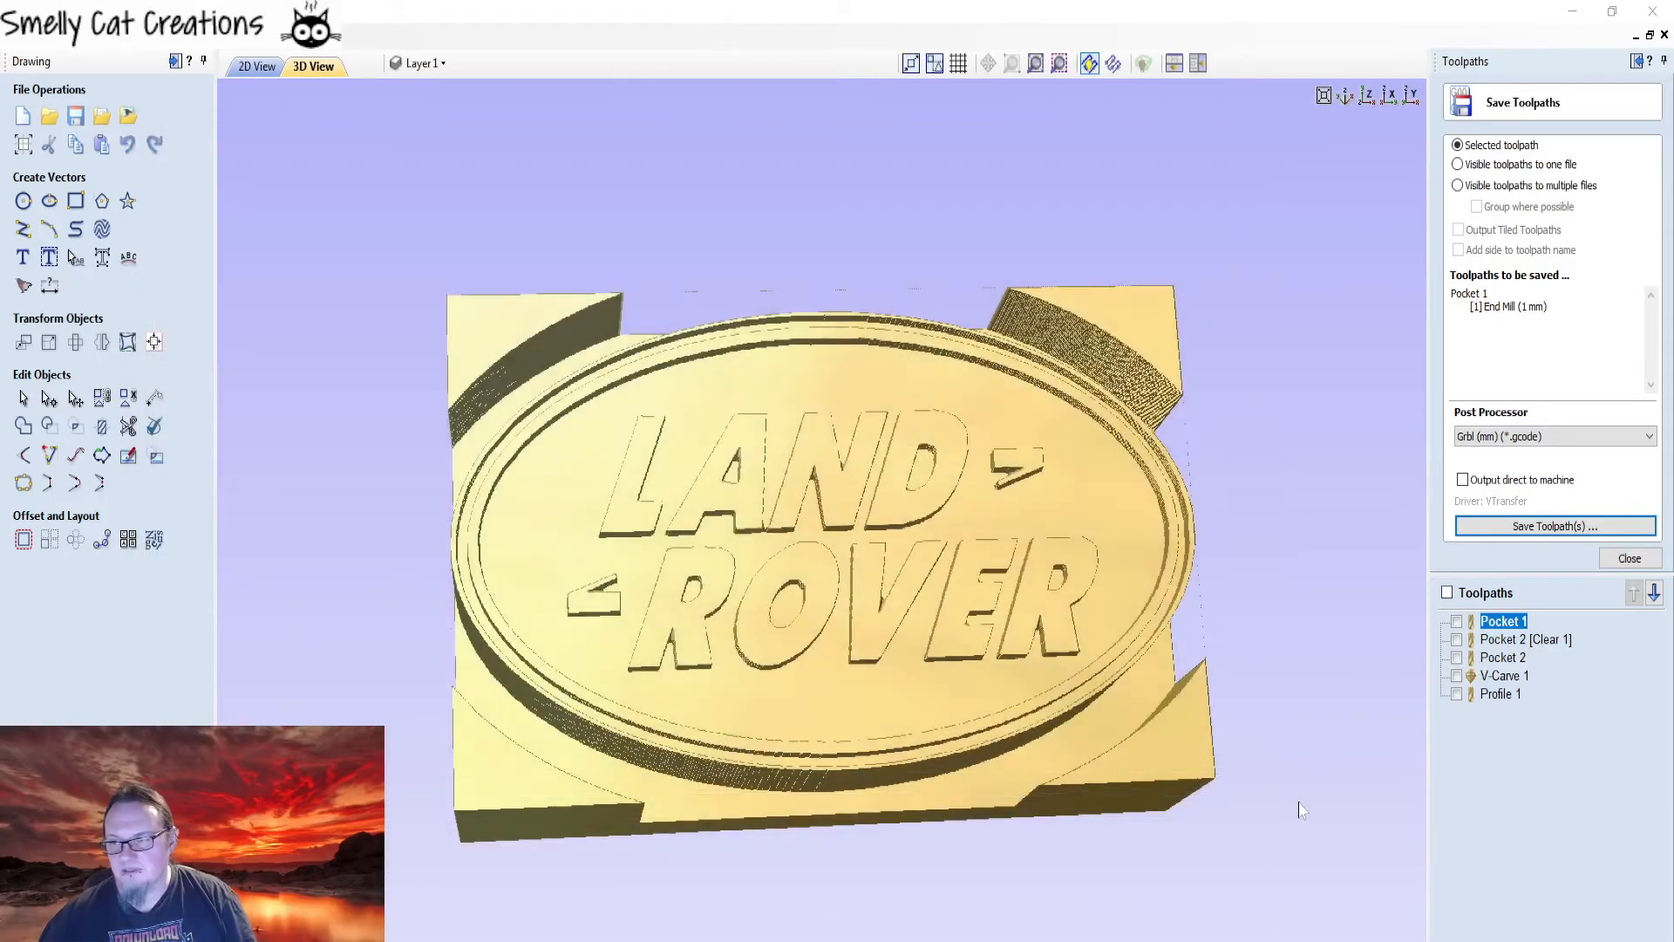
- Start saving the Pocket 2 [Clear 1] toolpath to a file and cancel the save
click(1527, 640)
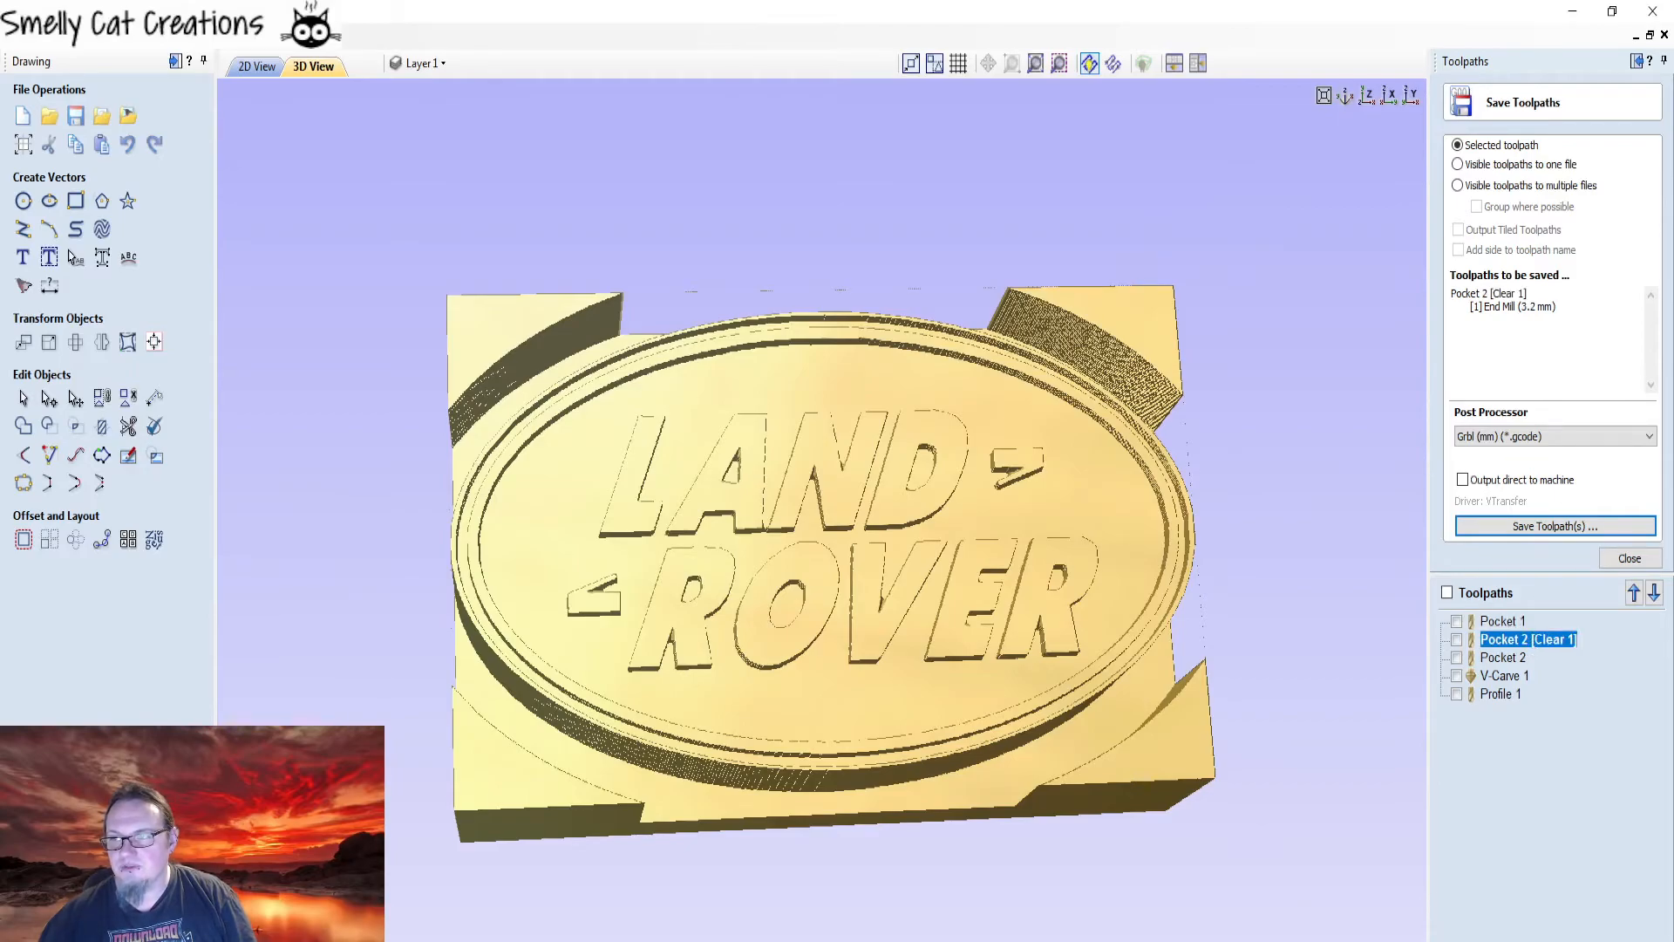
click(1561, 526)
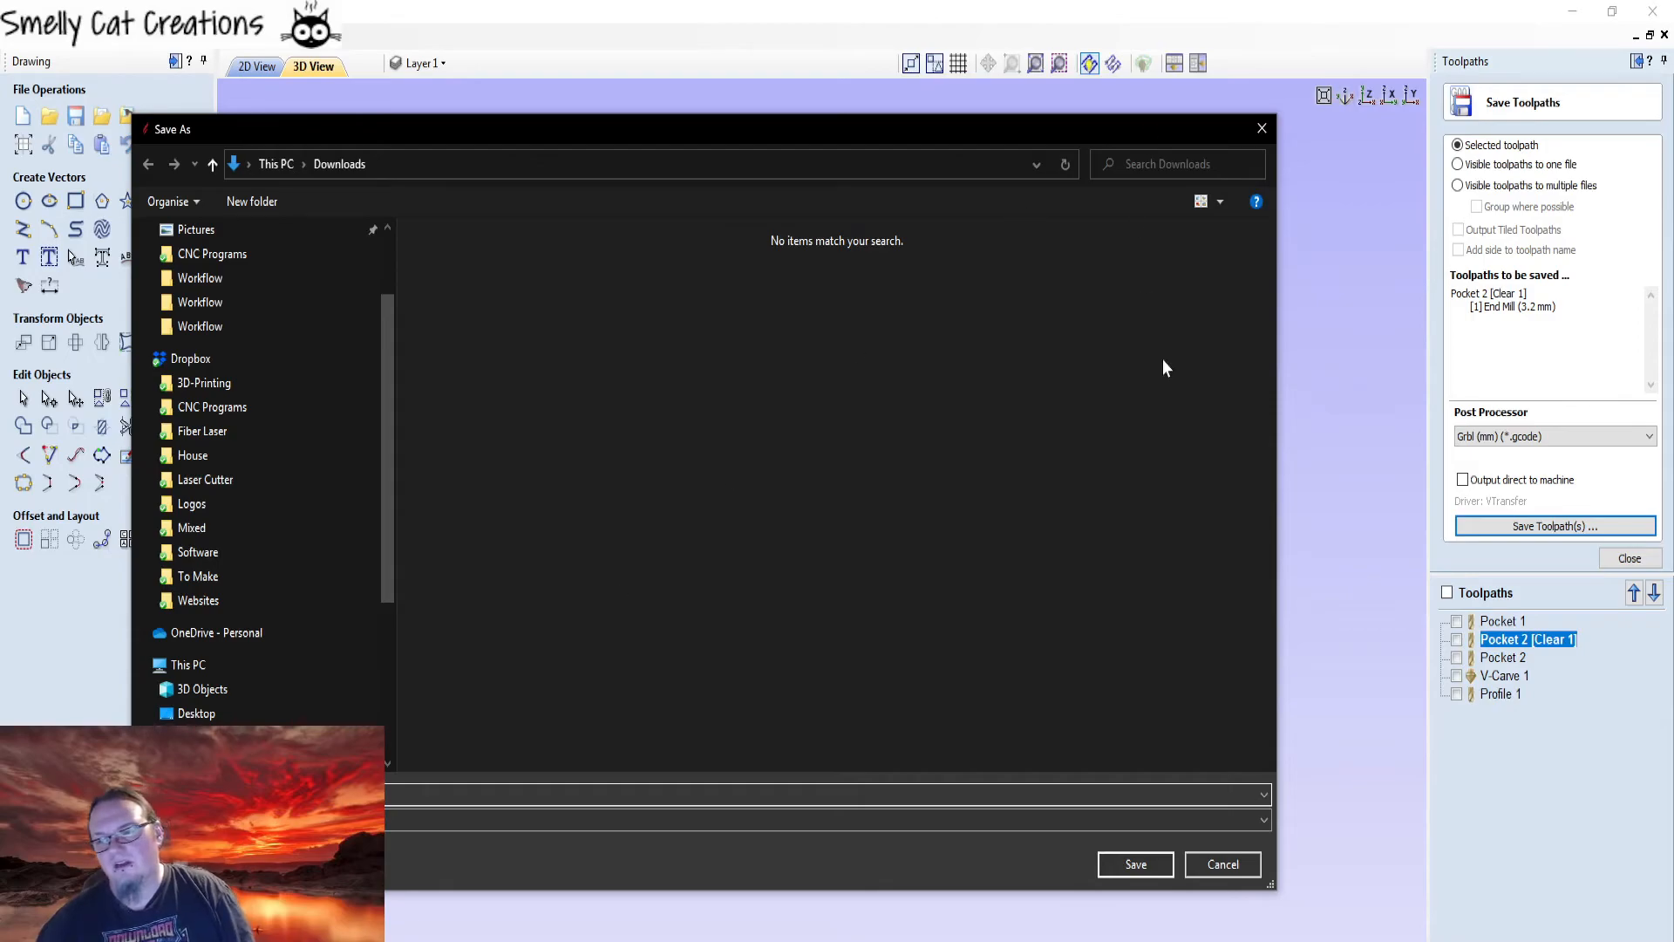
click(1222, 863)
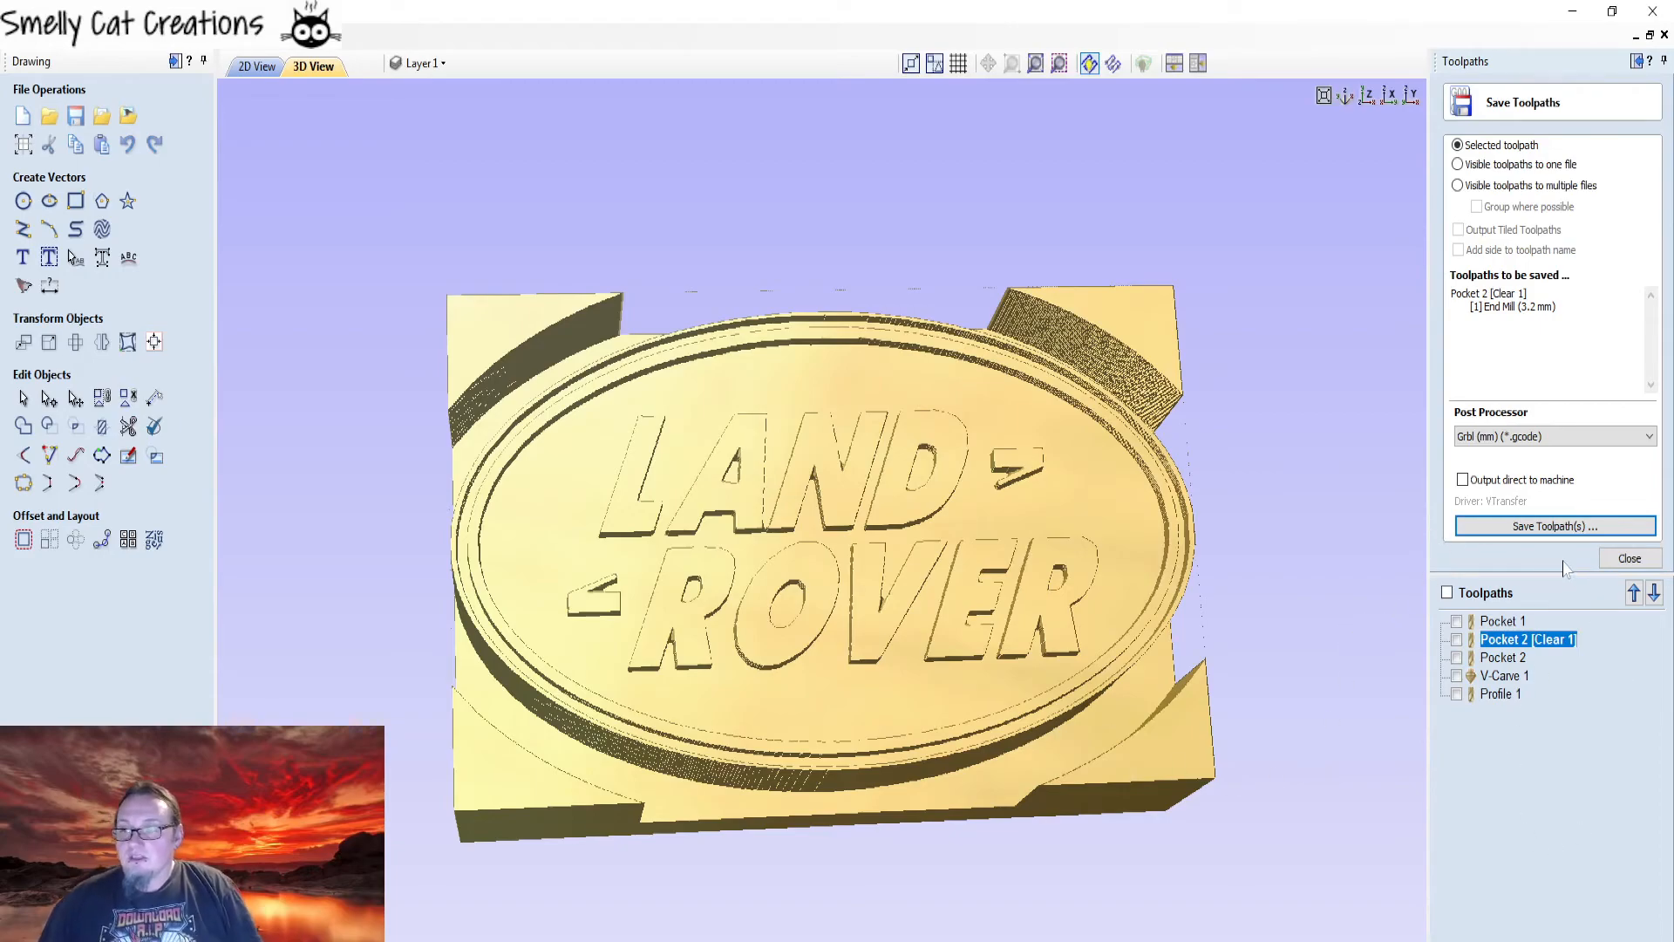
- Check the tool listed for output with each toolpath in order, from Pocket 1 through Profile 1
click(1501, 623)
click(1504, 640)
click(1508, 660)
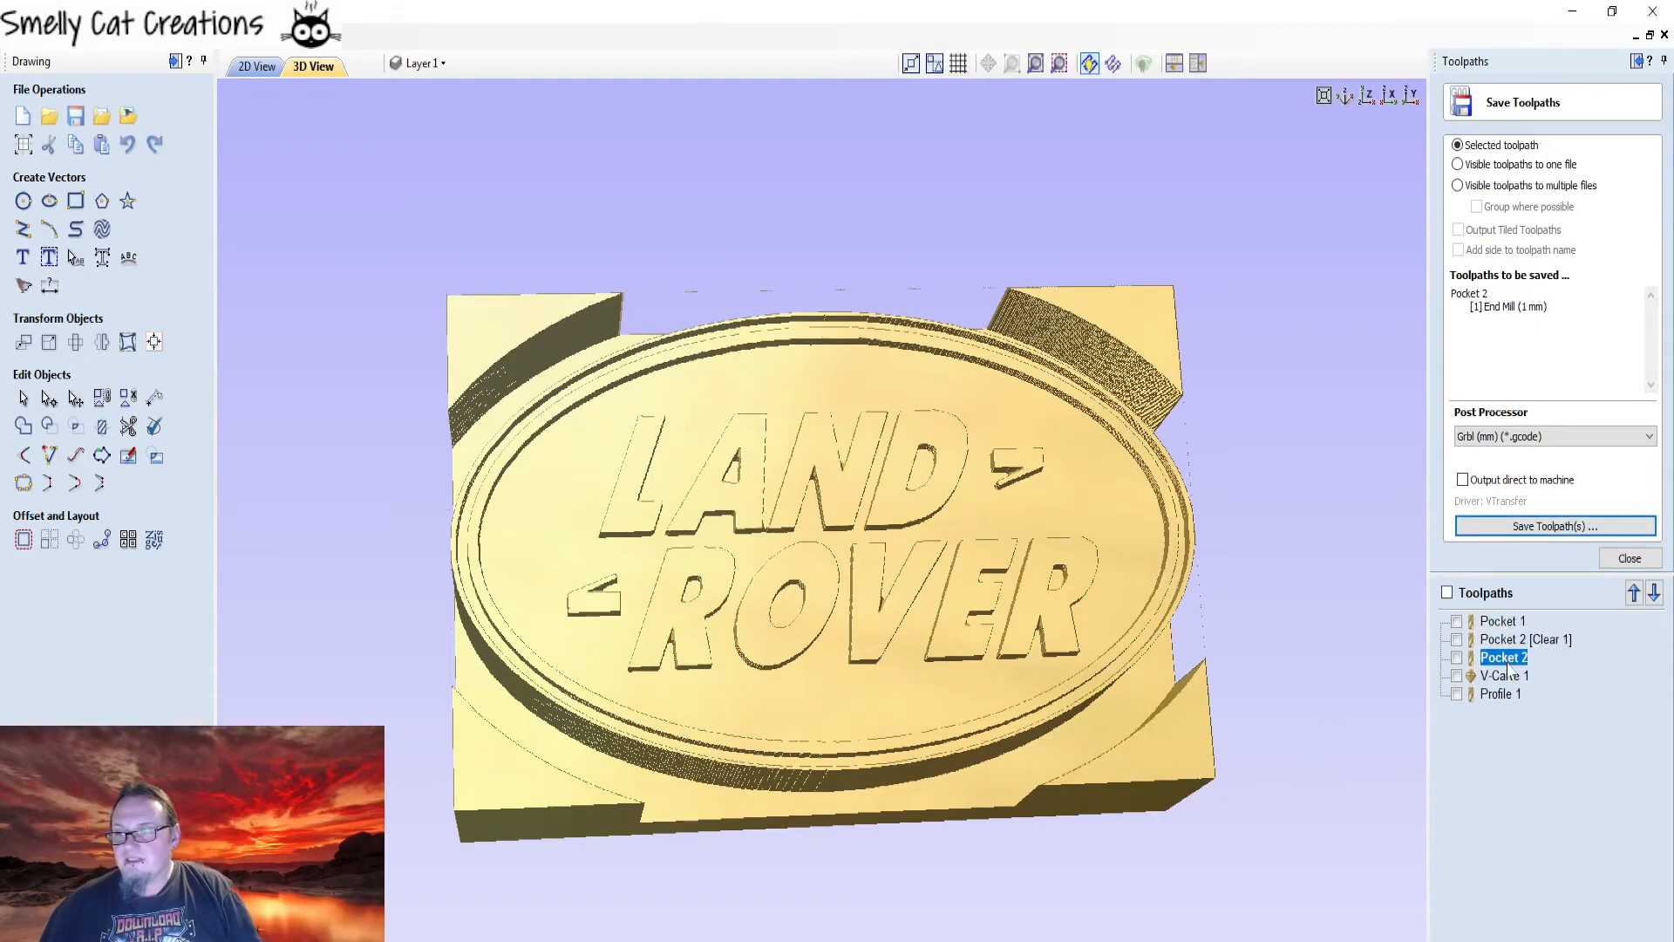
click(1514, 677)
click(1517, 695)
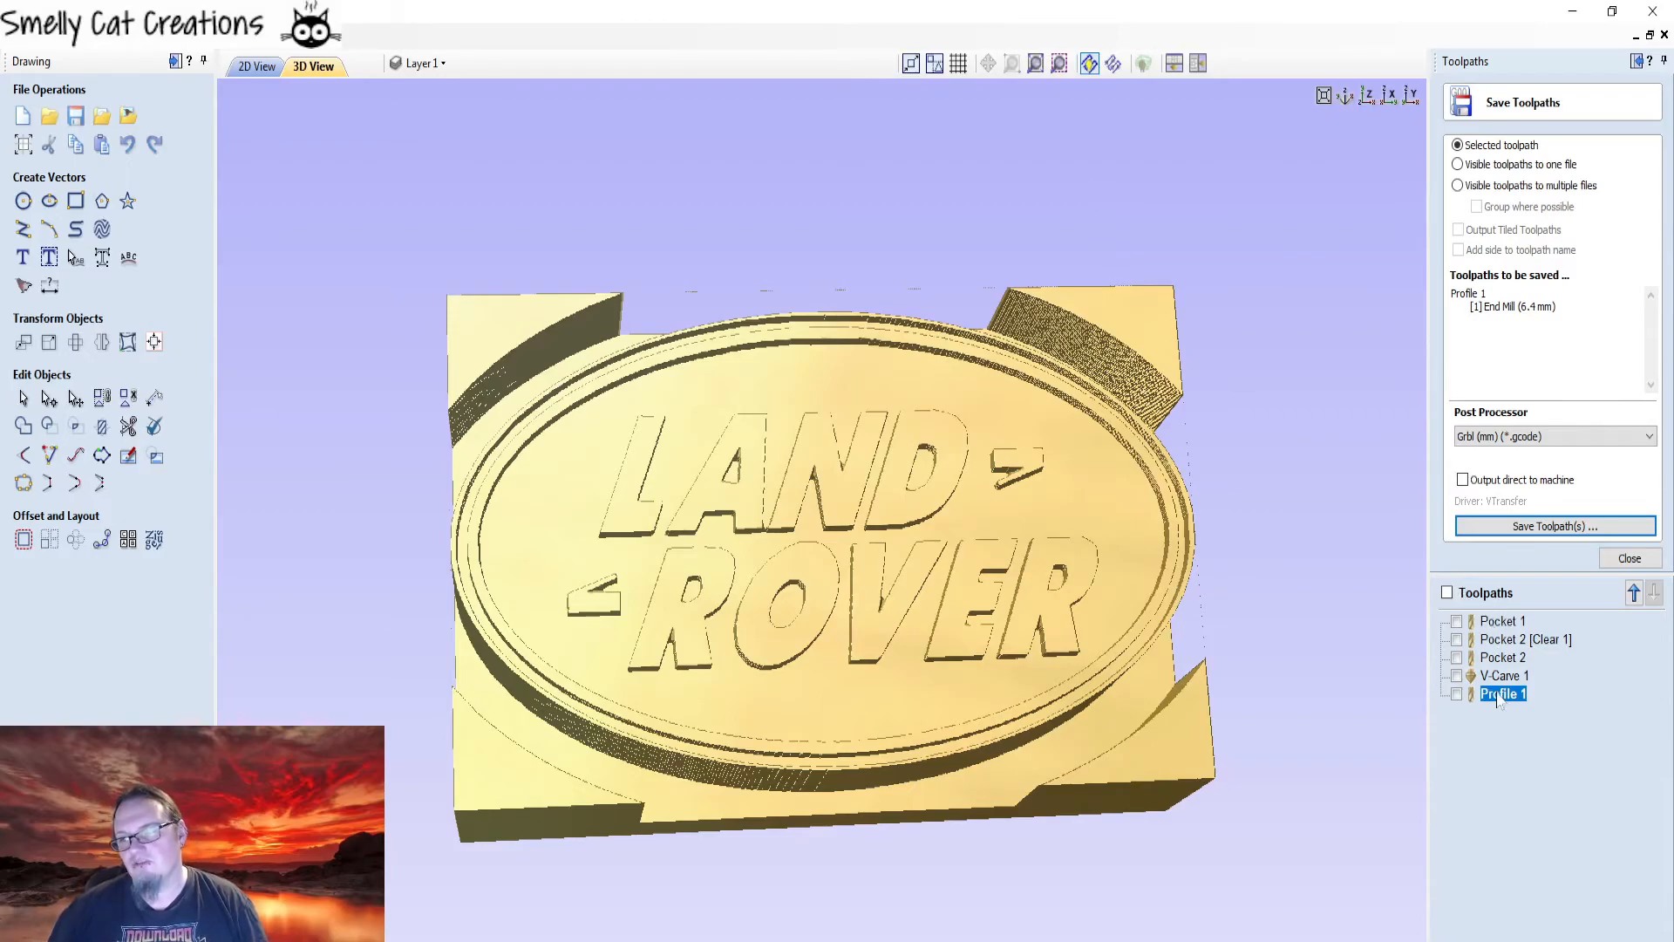
- Examine the finished simulated Land Rover badge from several angles, including its lettering, oval rim and remaining corner material
drag(875, 628, 760, 608)
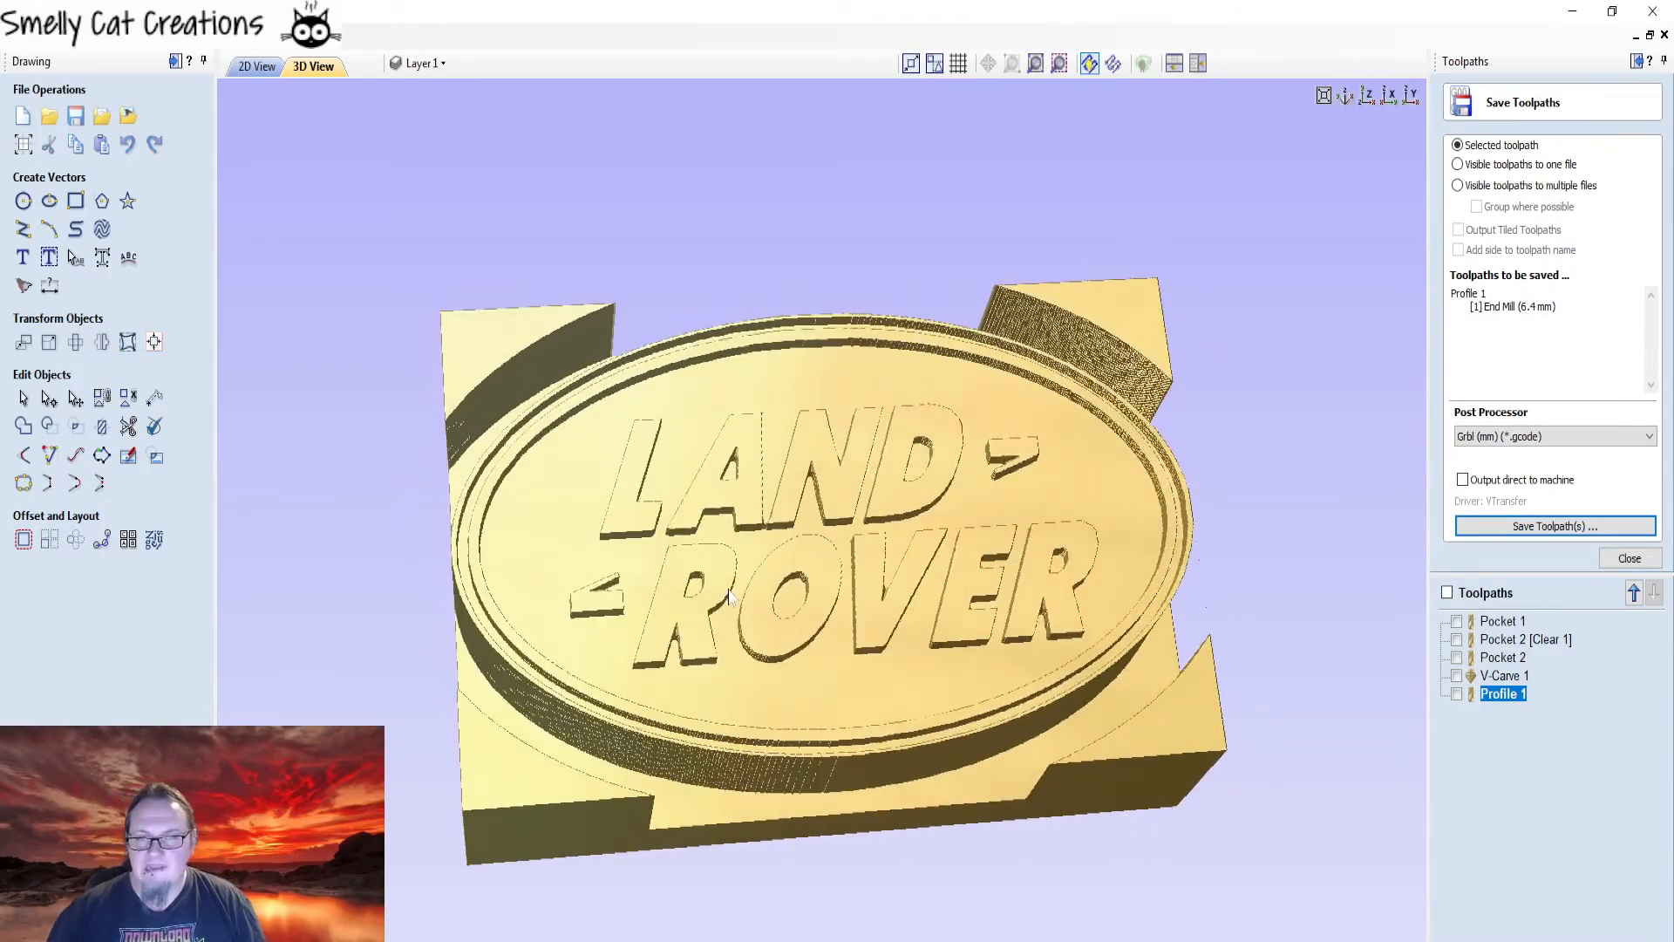
drag(1237, 398, 1224, 451)
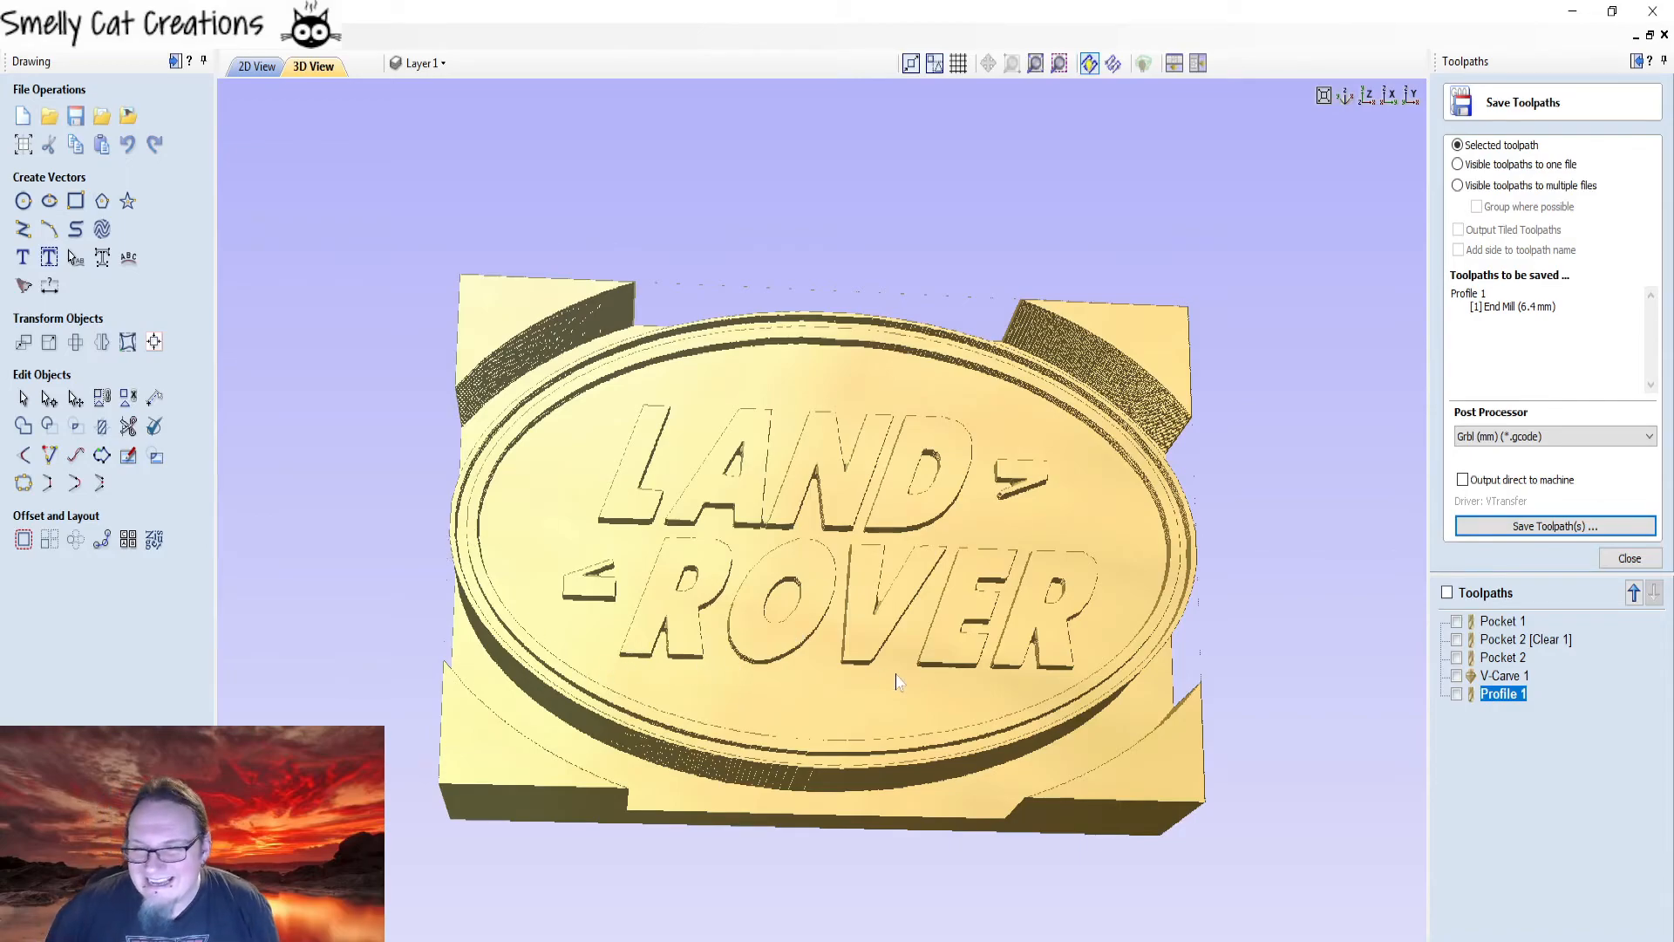
mouse_move(747, 737)
mouse_down()
mouse_move(850, 806)
mouse_move(647, 816)
mouse_move(1117, 598)
mouse_move(687, 469)
mouse_move(997, 442)
mouse_move(476, 578)
mouse_move(318, 601)
mouse_move(972, 615)
mouse_move(558, 607)
mouse_move(541, 554)
mouse_move(471, 613)
mouse_up()
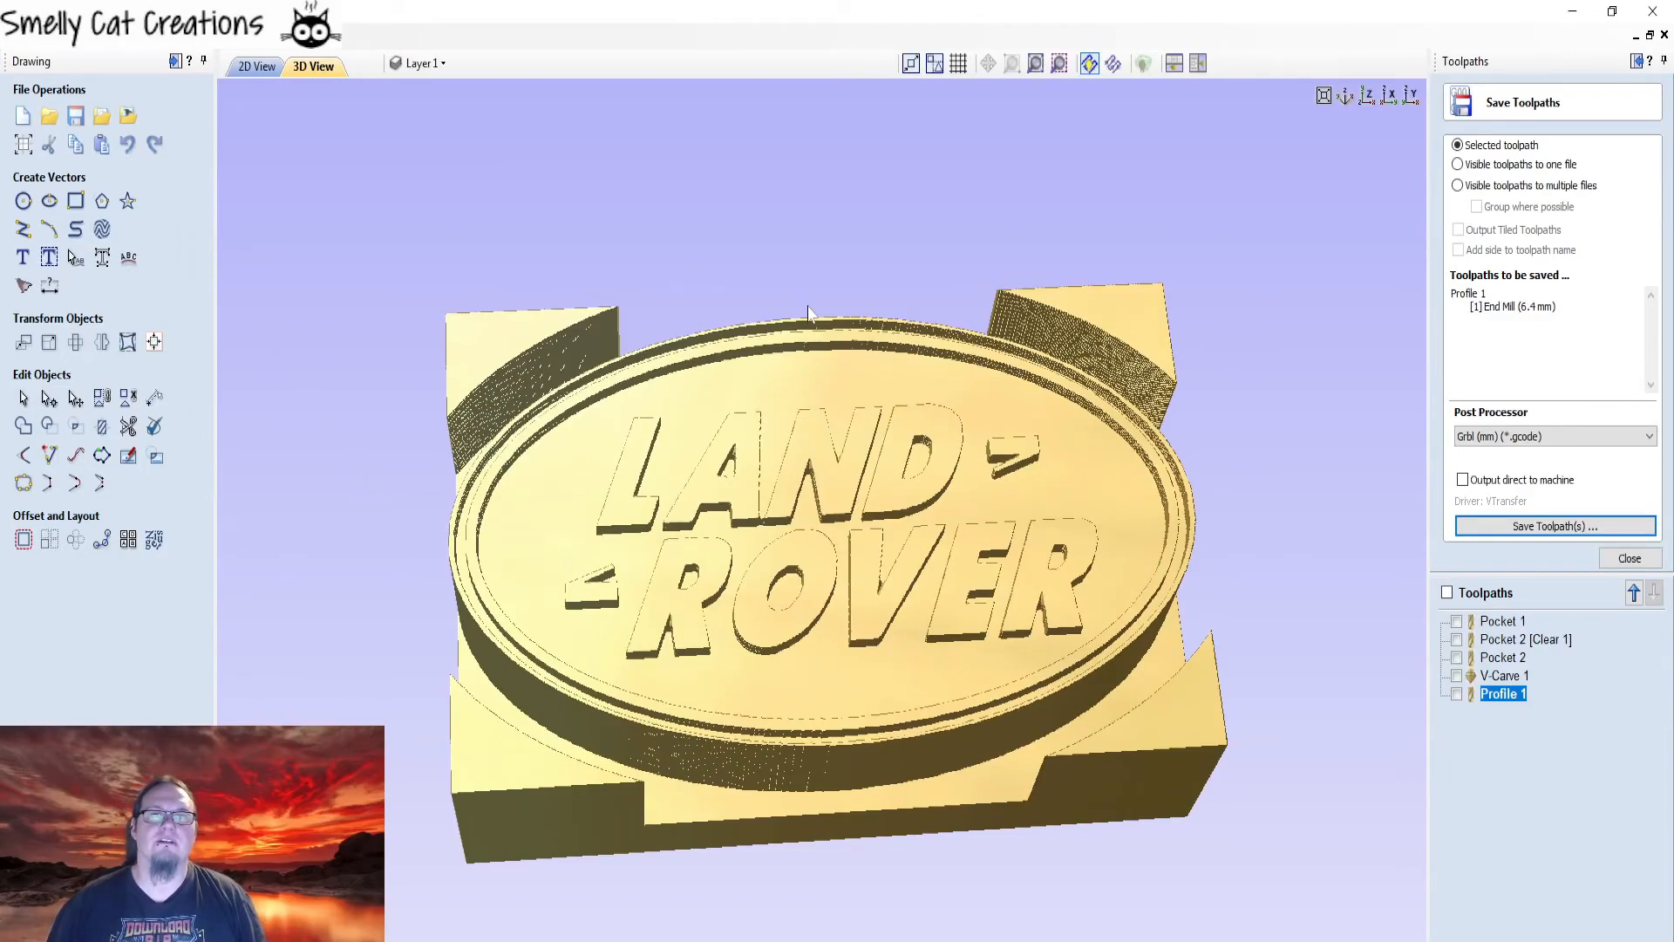
mouse_move(896, 377)
mouse_down()
mouse_move(1016, 676)
mouse_move(997, 377)
mouse_move(1005, 436)
mouse_move(926, 372)
mouse_up()
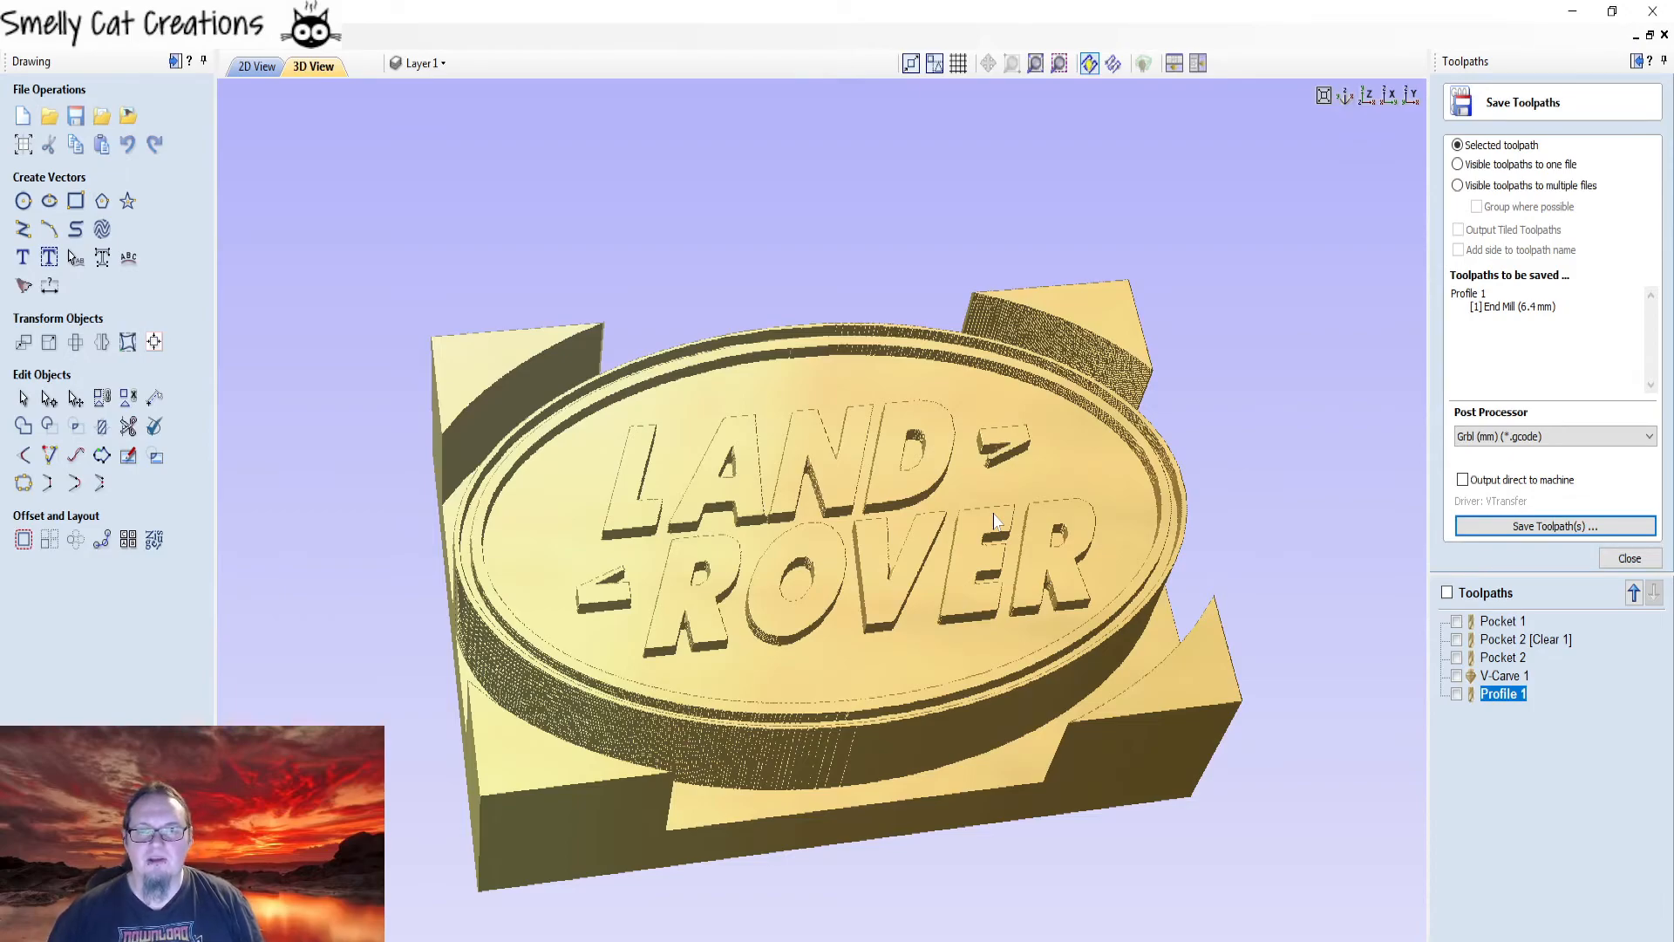
drag(1034, 476, 901, 468)
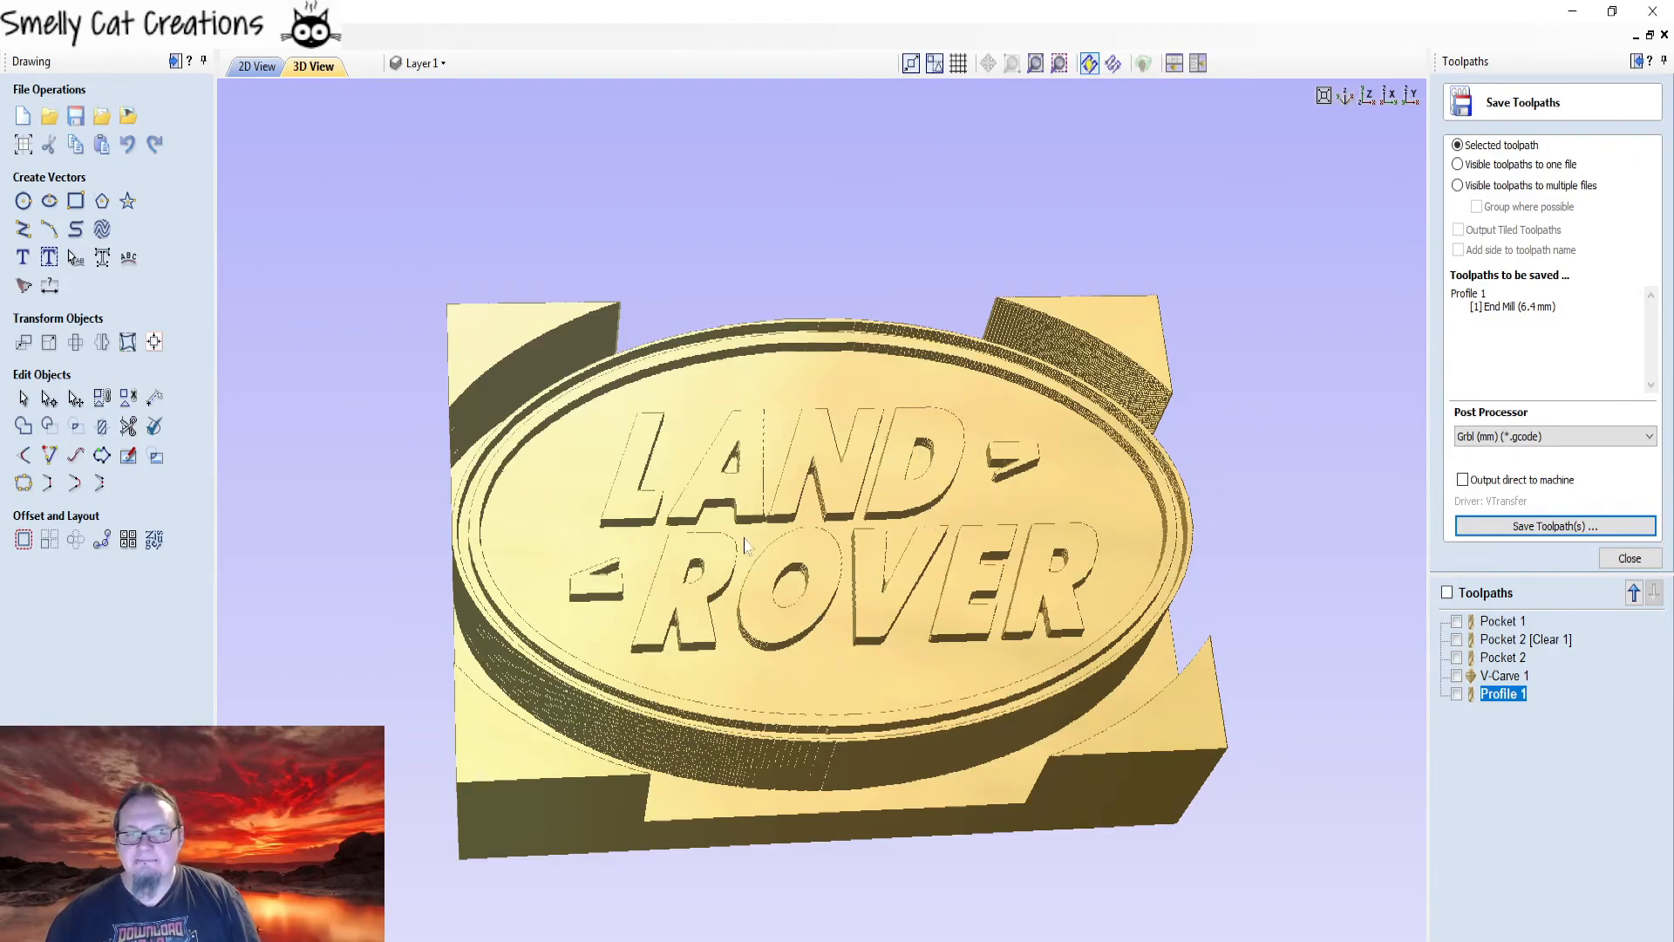
mouse_move(601, 654)
mouse_down()
mouse_move(588, 793)
mouse_move(620, 680)
mouse_up()
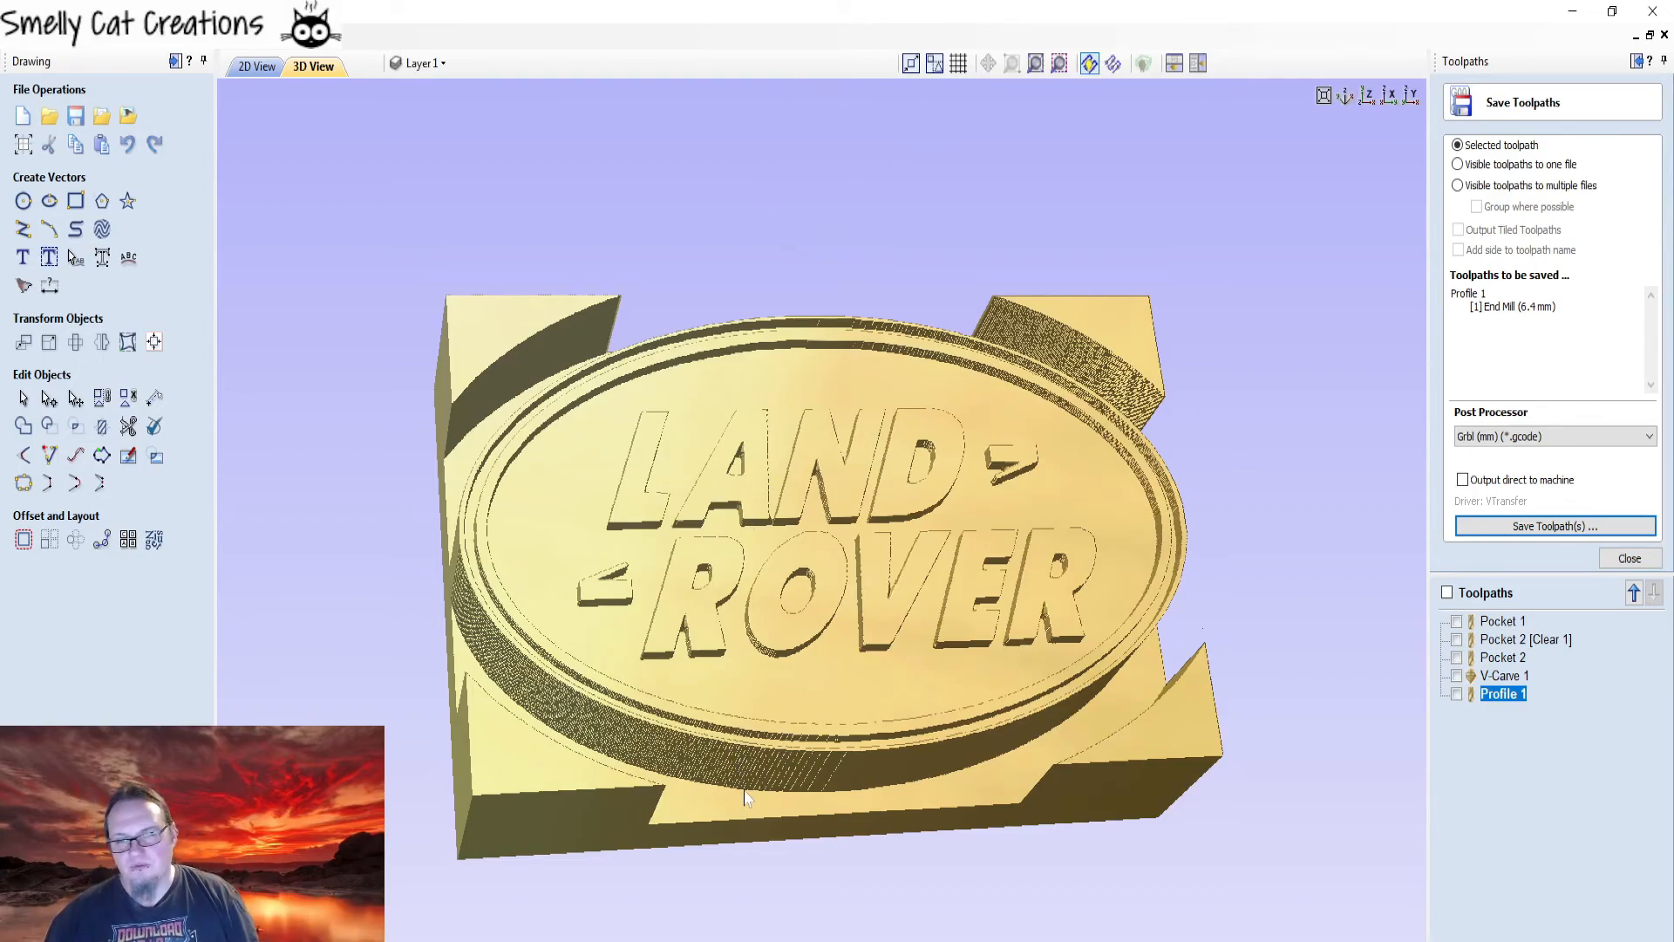
drag(743, 886, 757, 807)
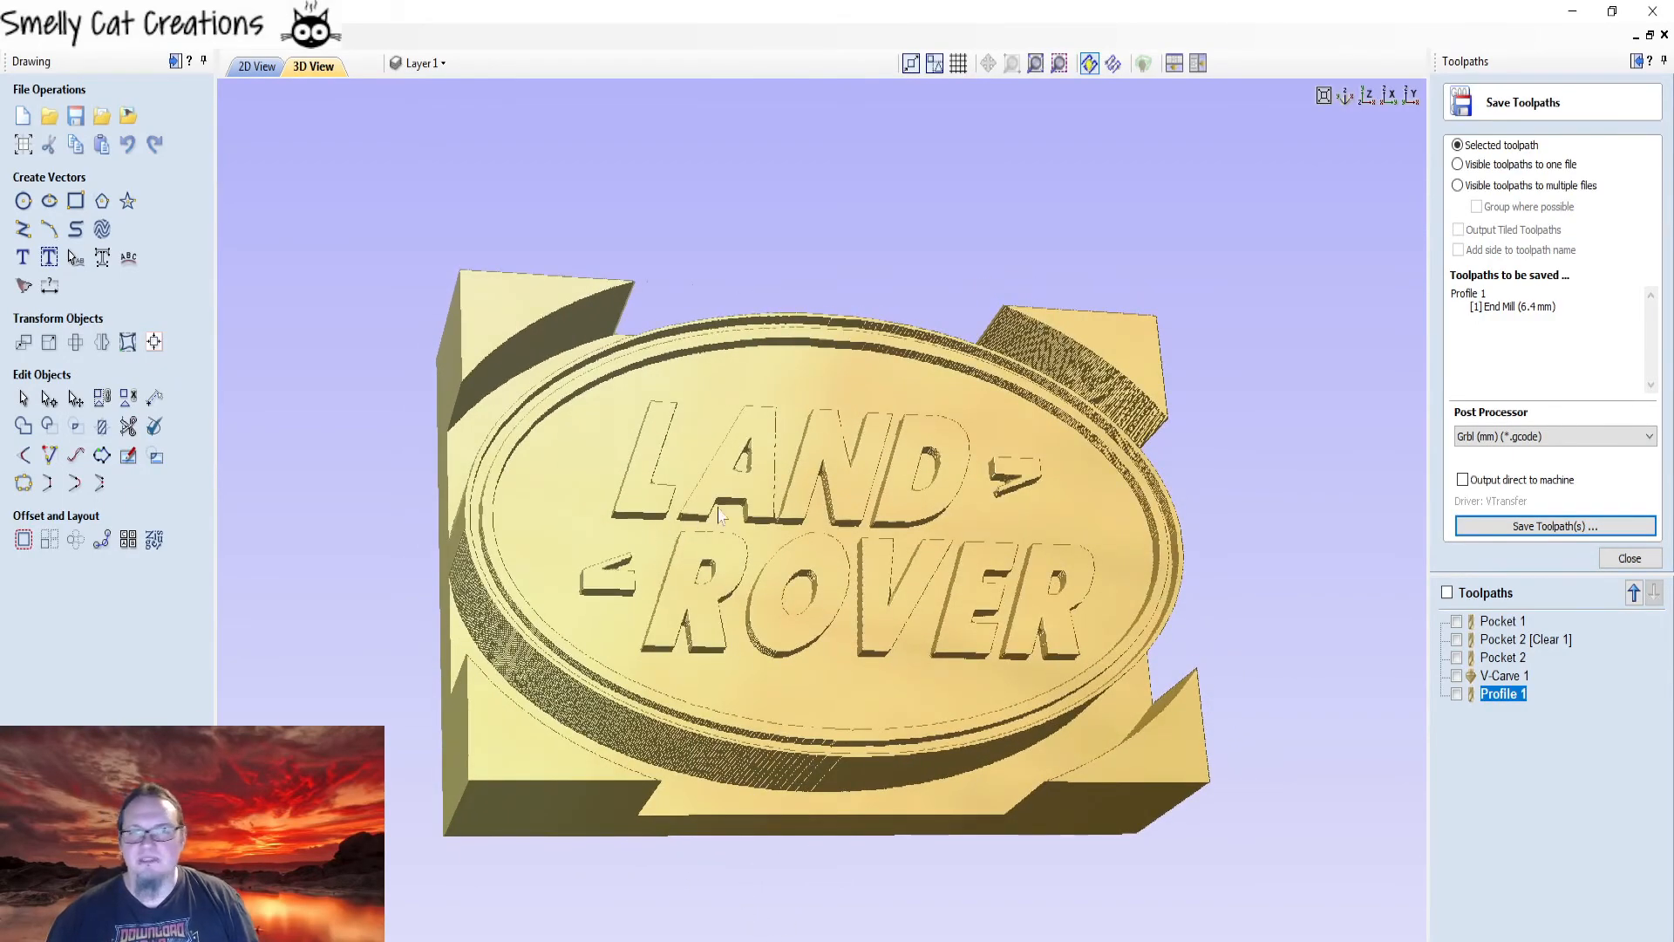
drag(1002, 468, 938, 538)
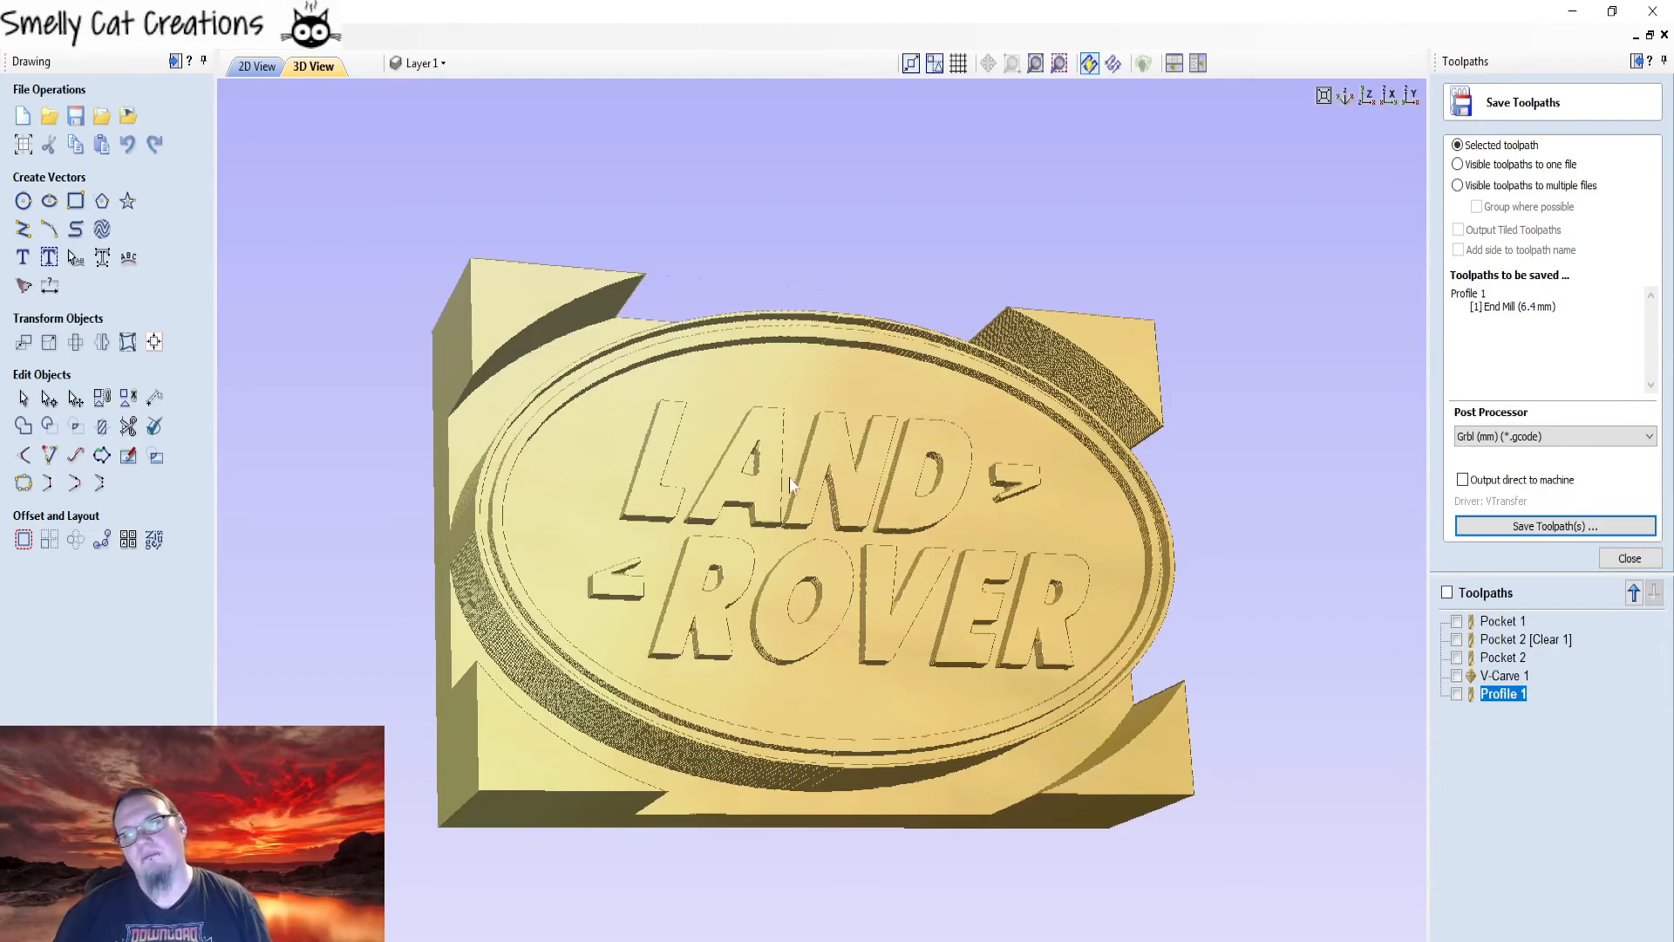
drag(1097, 556, 809, 558)
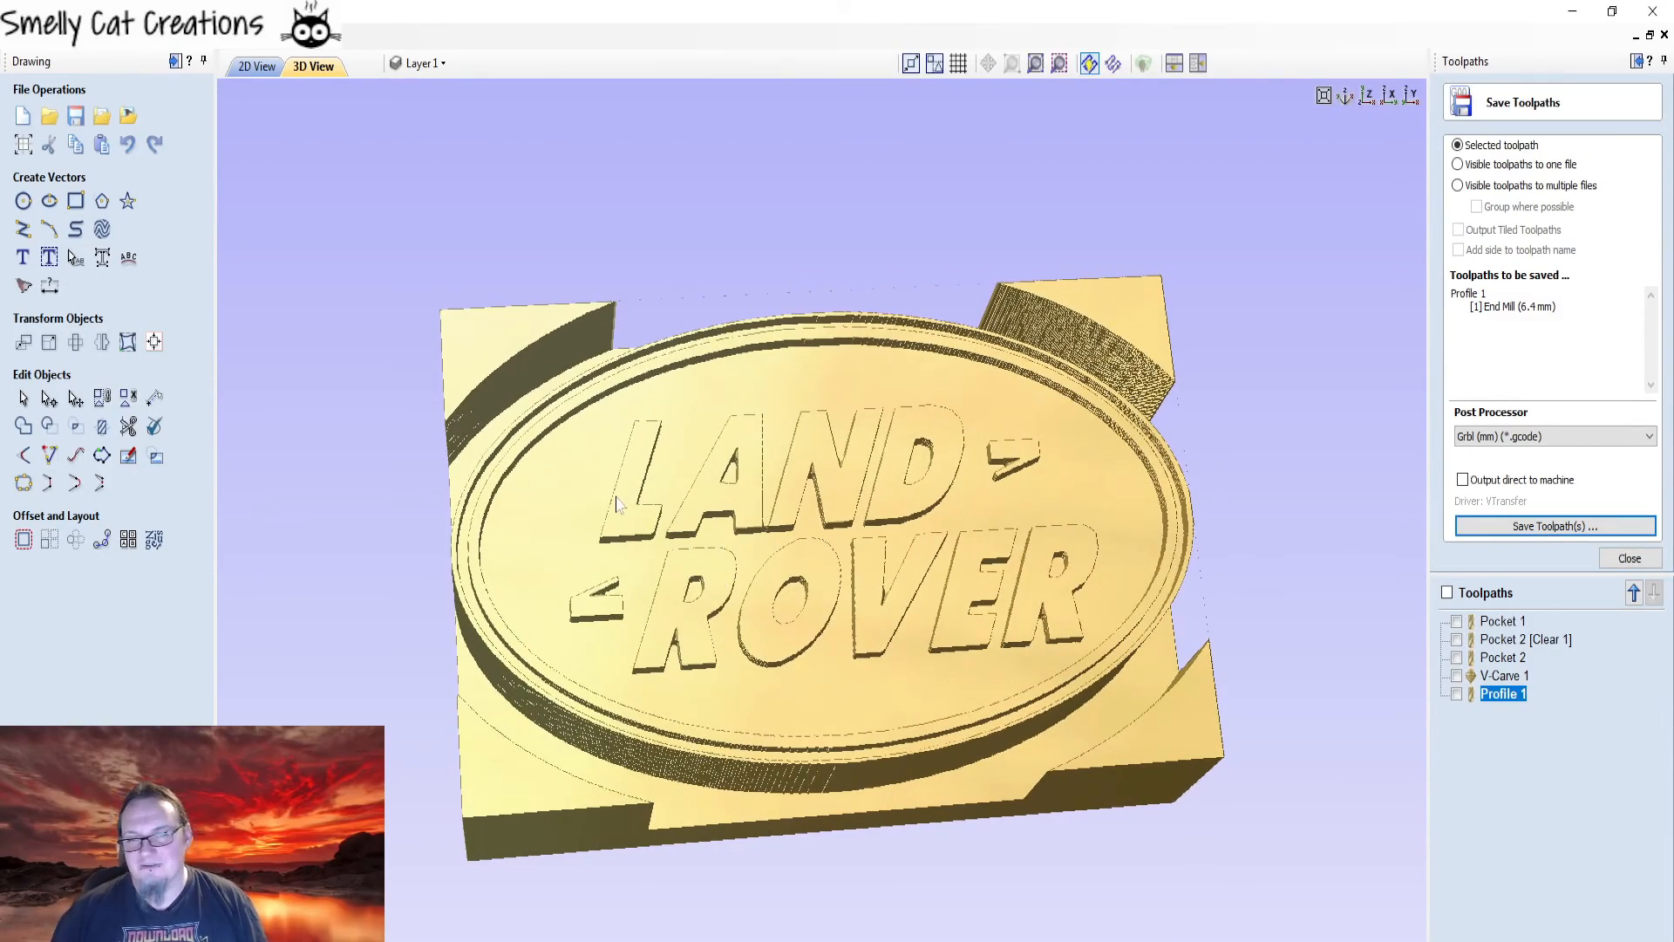
drag(422, 492, 445, 502)
mouse_move(697, 689)
mouse_down()
mouse_move(700, 614)
mouse_move(736, 672)
mouse_move(731, 612)
mouse_up()
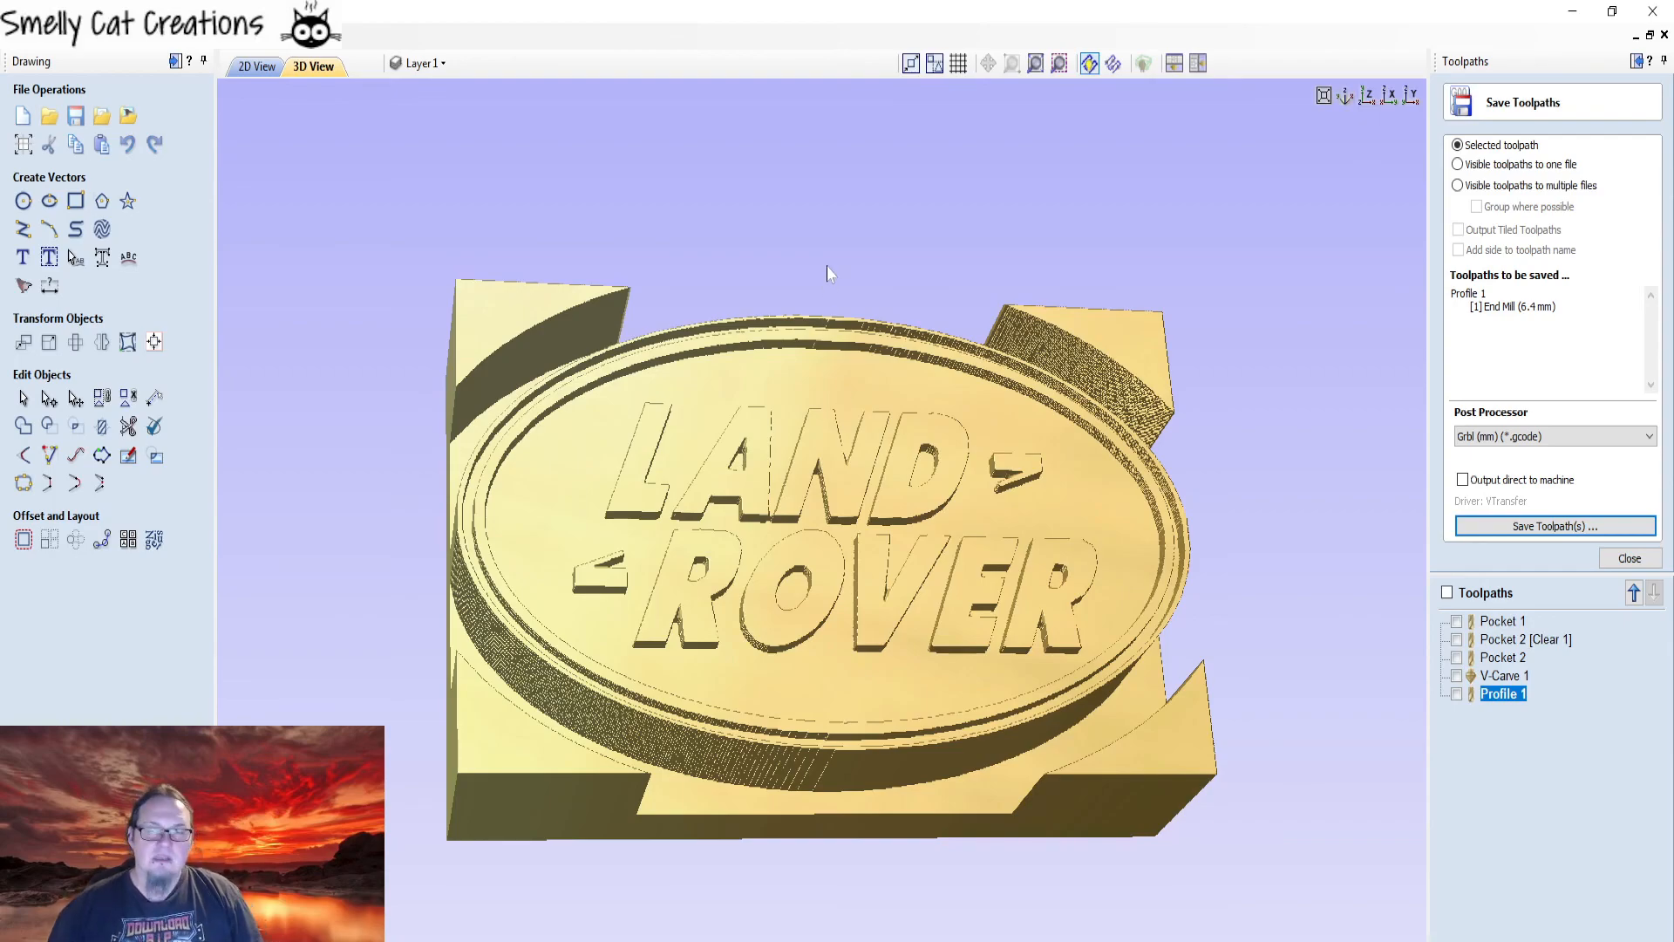
drag(853, 467, 821, 423)
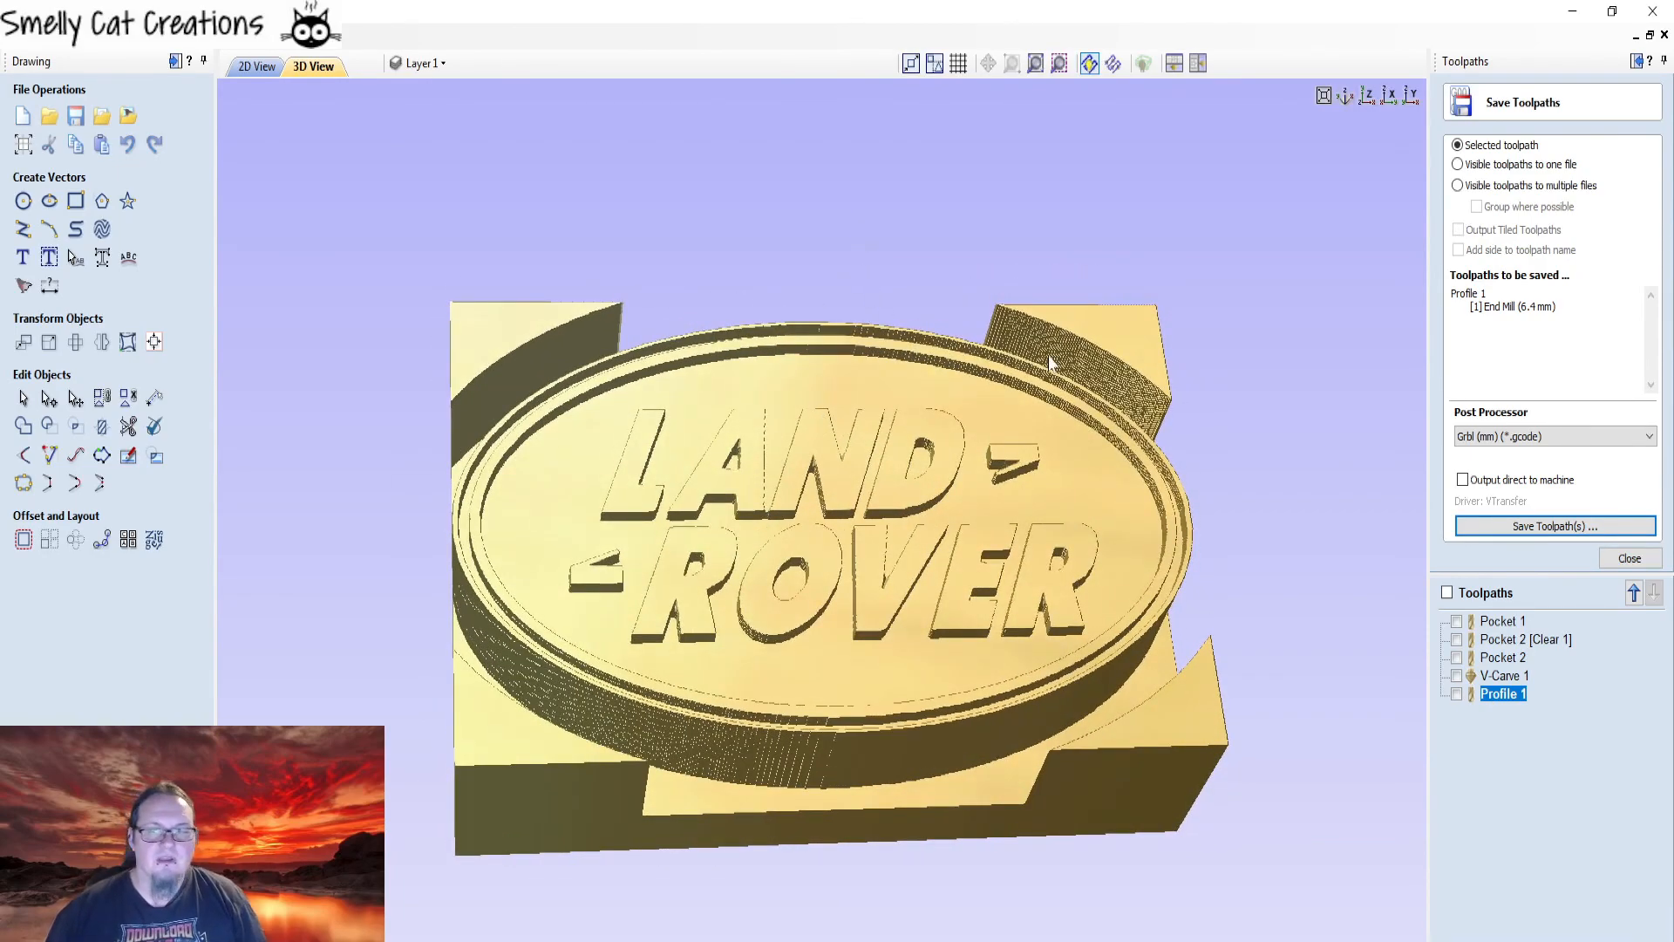